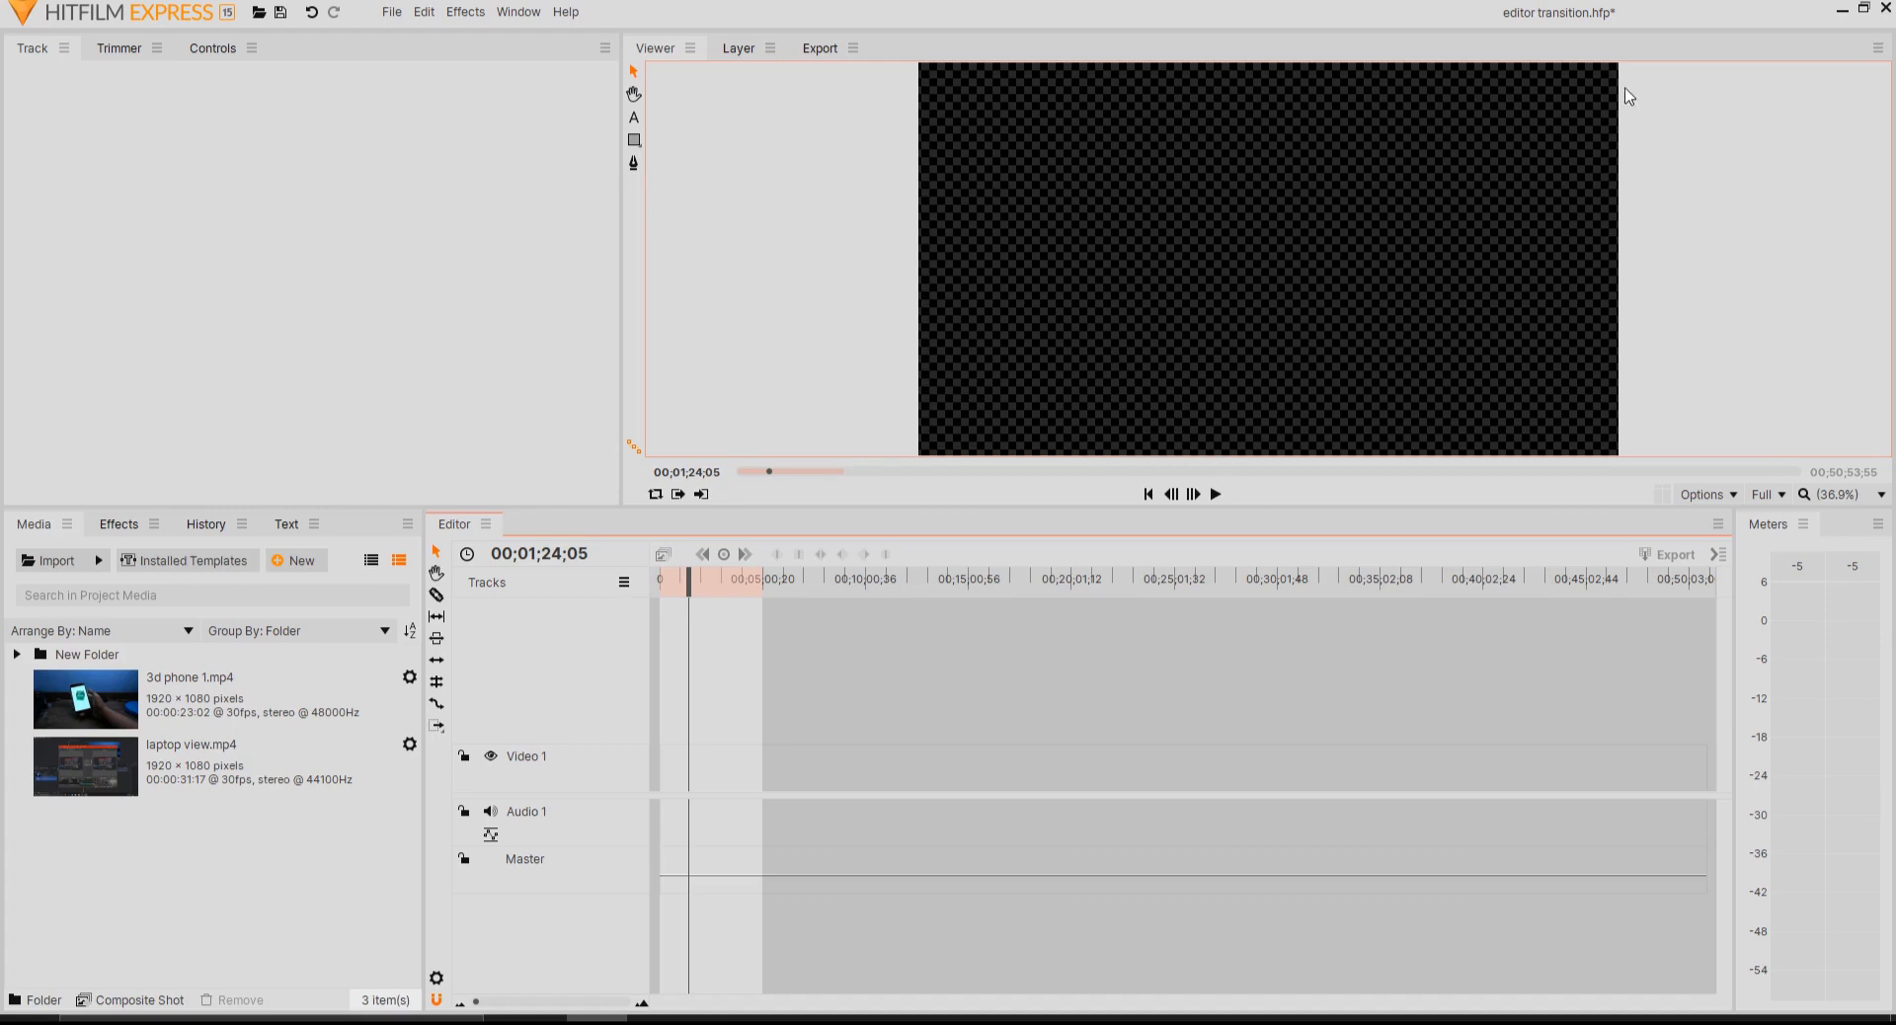
# - Preview the 3d phone 1.mp4 and laptop view.mp4 clips in the Trimmer
pyautogui.scroll(-1, 1434, 201)
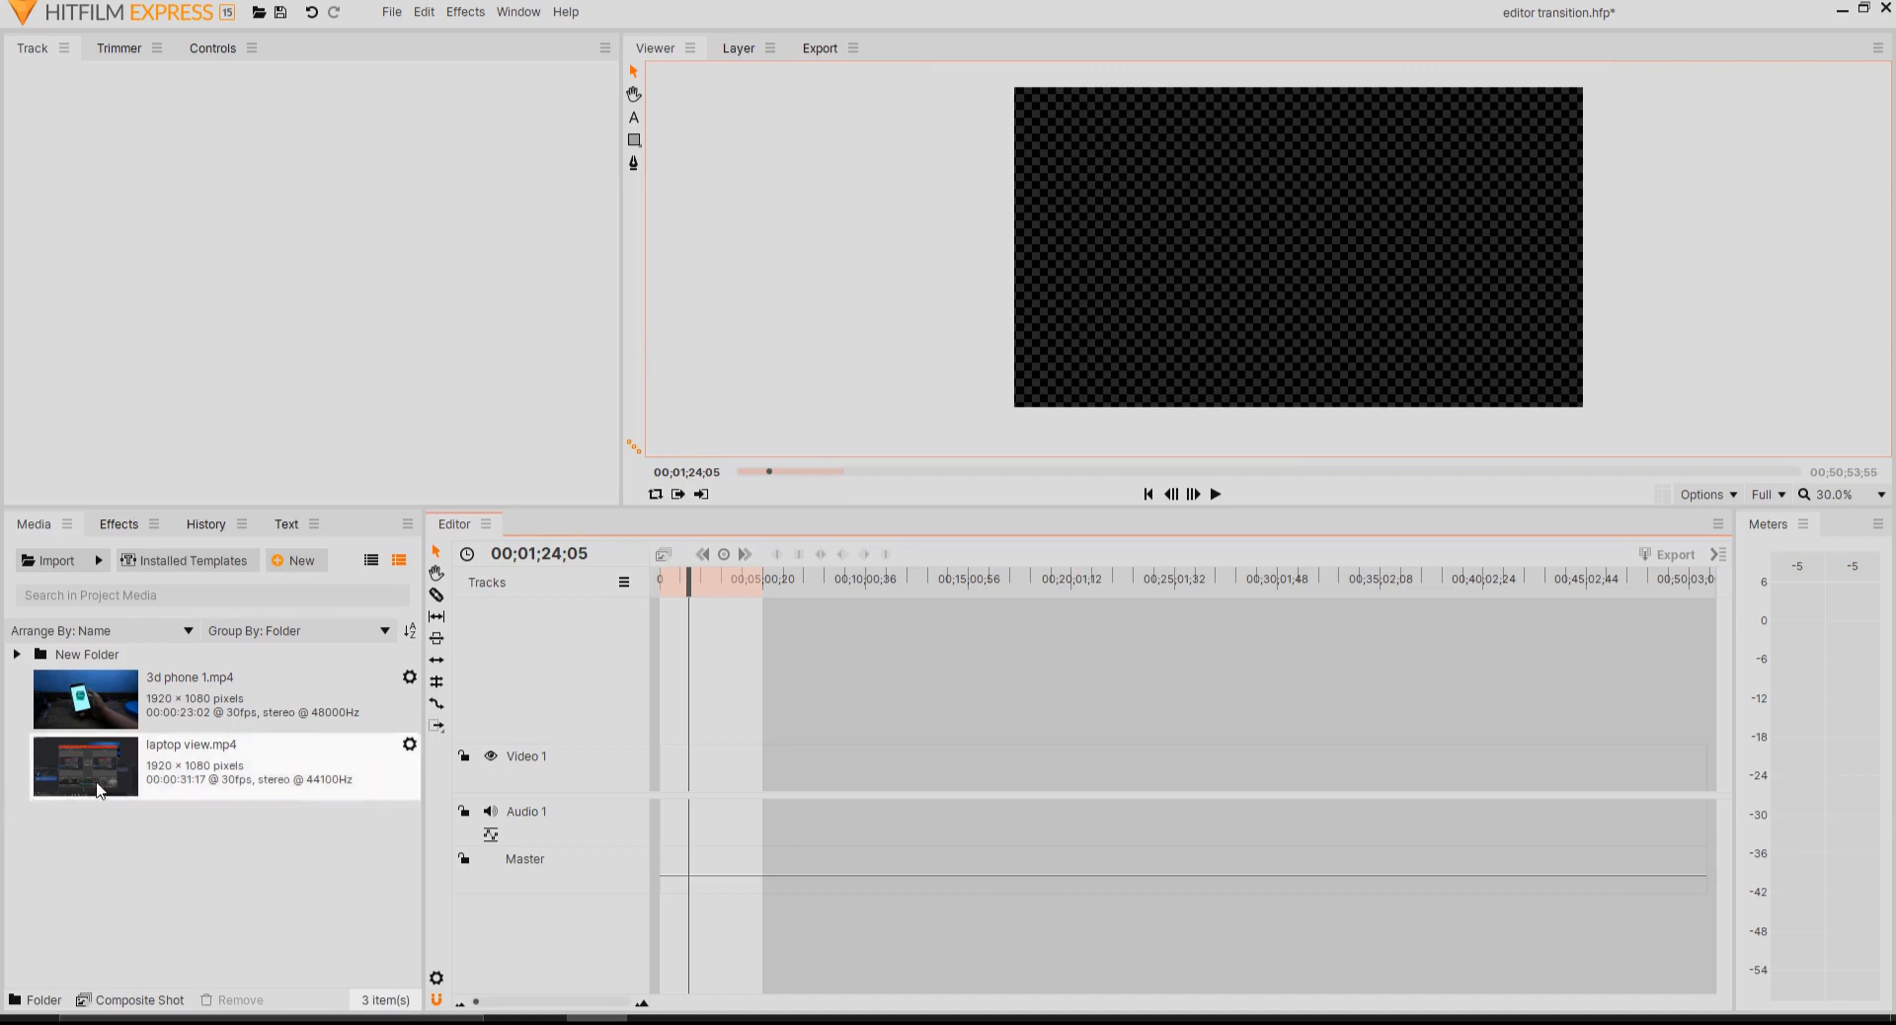
pyautogui.click(99, 726)
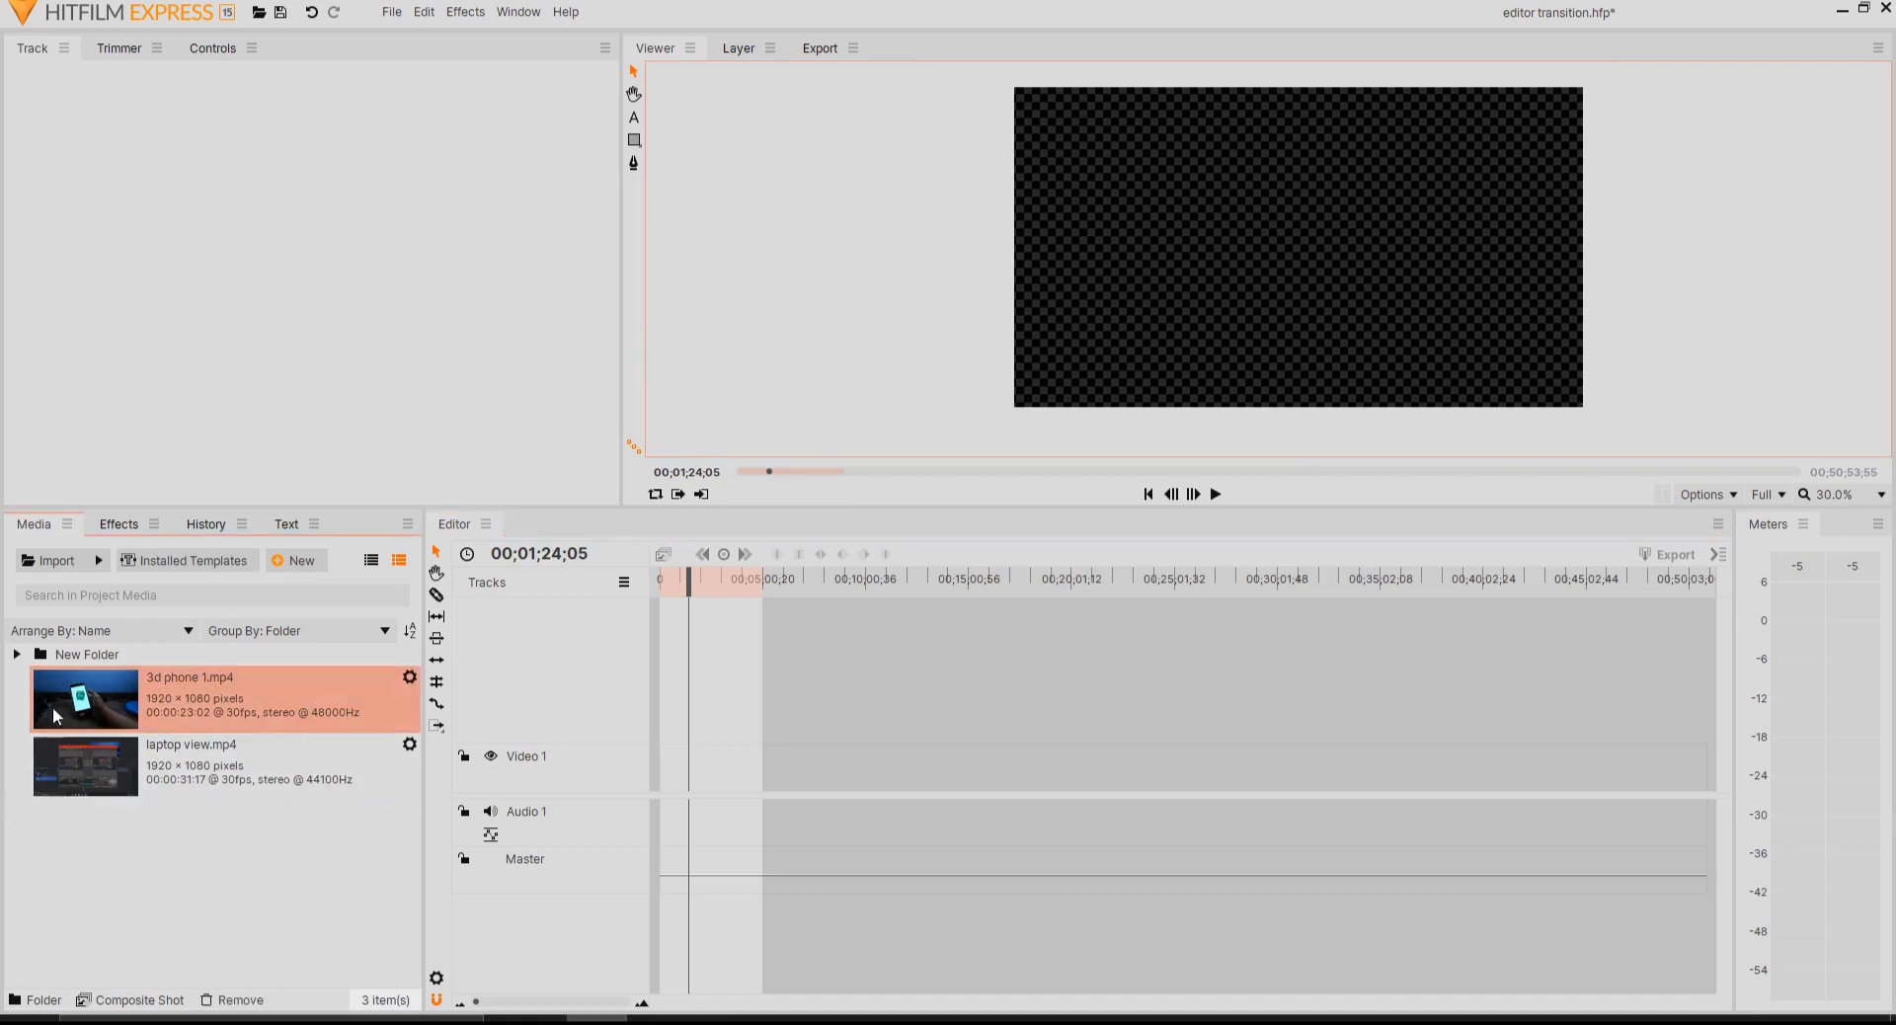
pyautogui.click(129, 46)
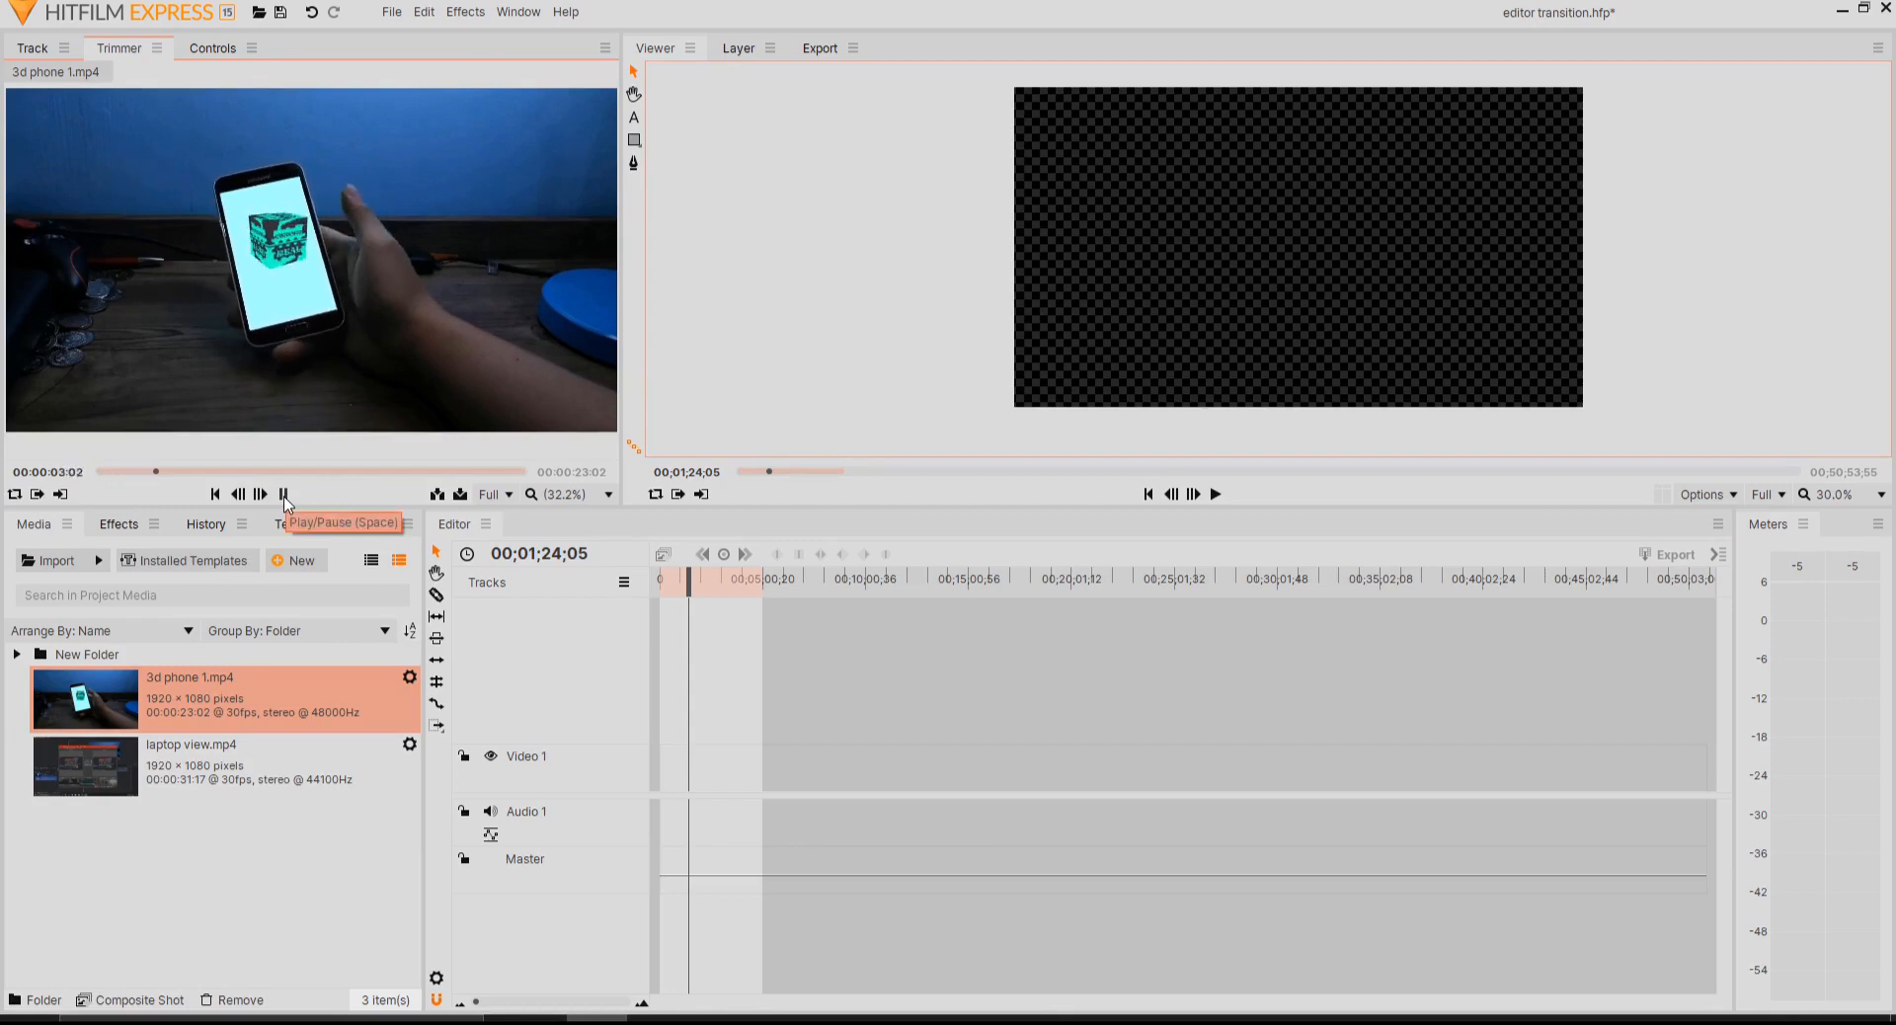
pyautogui.click(284, 495)
pyautogui.click(187, 761)
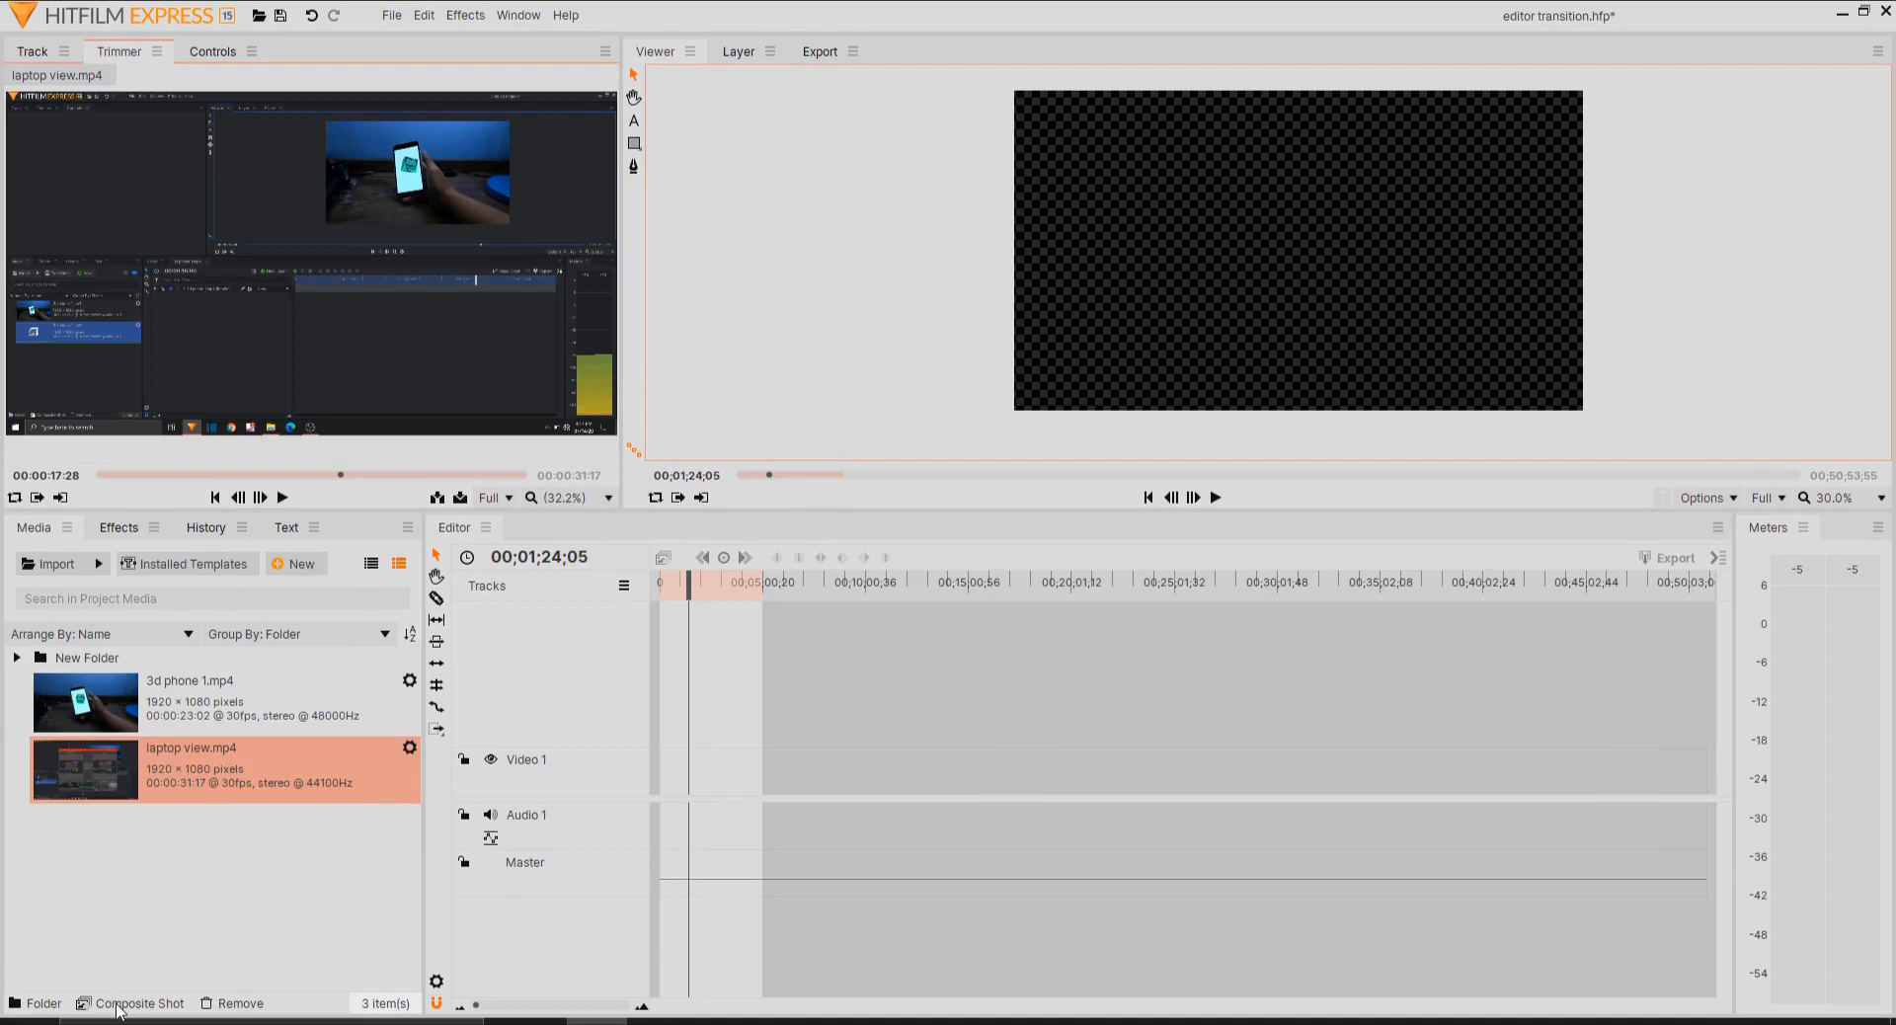
# - Create a composite shot from laptop view.mp4 and add 3d phone 1.mp4 as the layer above it
pyautogui.click(82, 767)
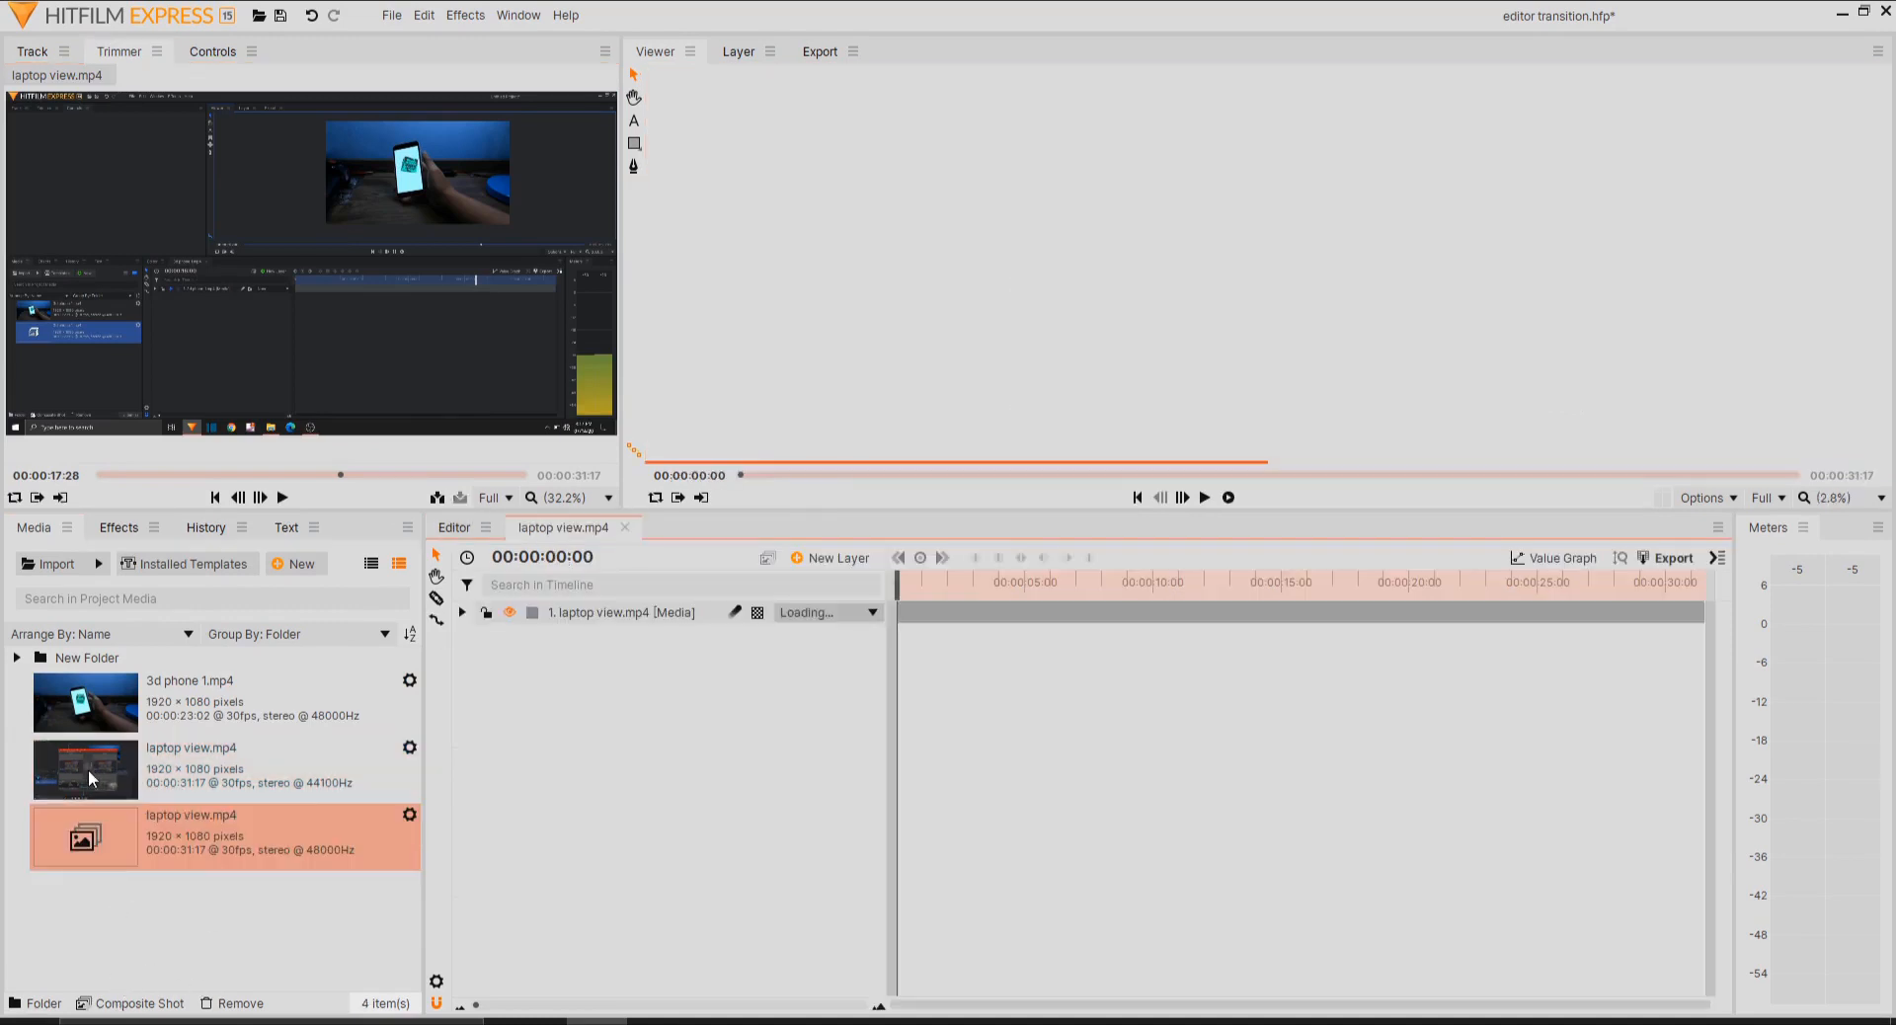
pyautogui.click(88, 770)
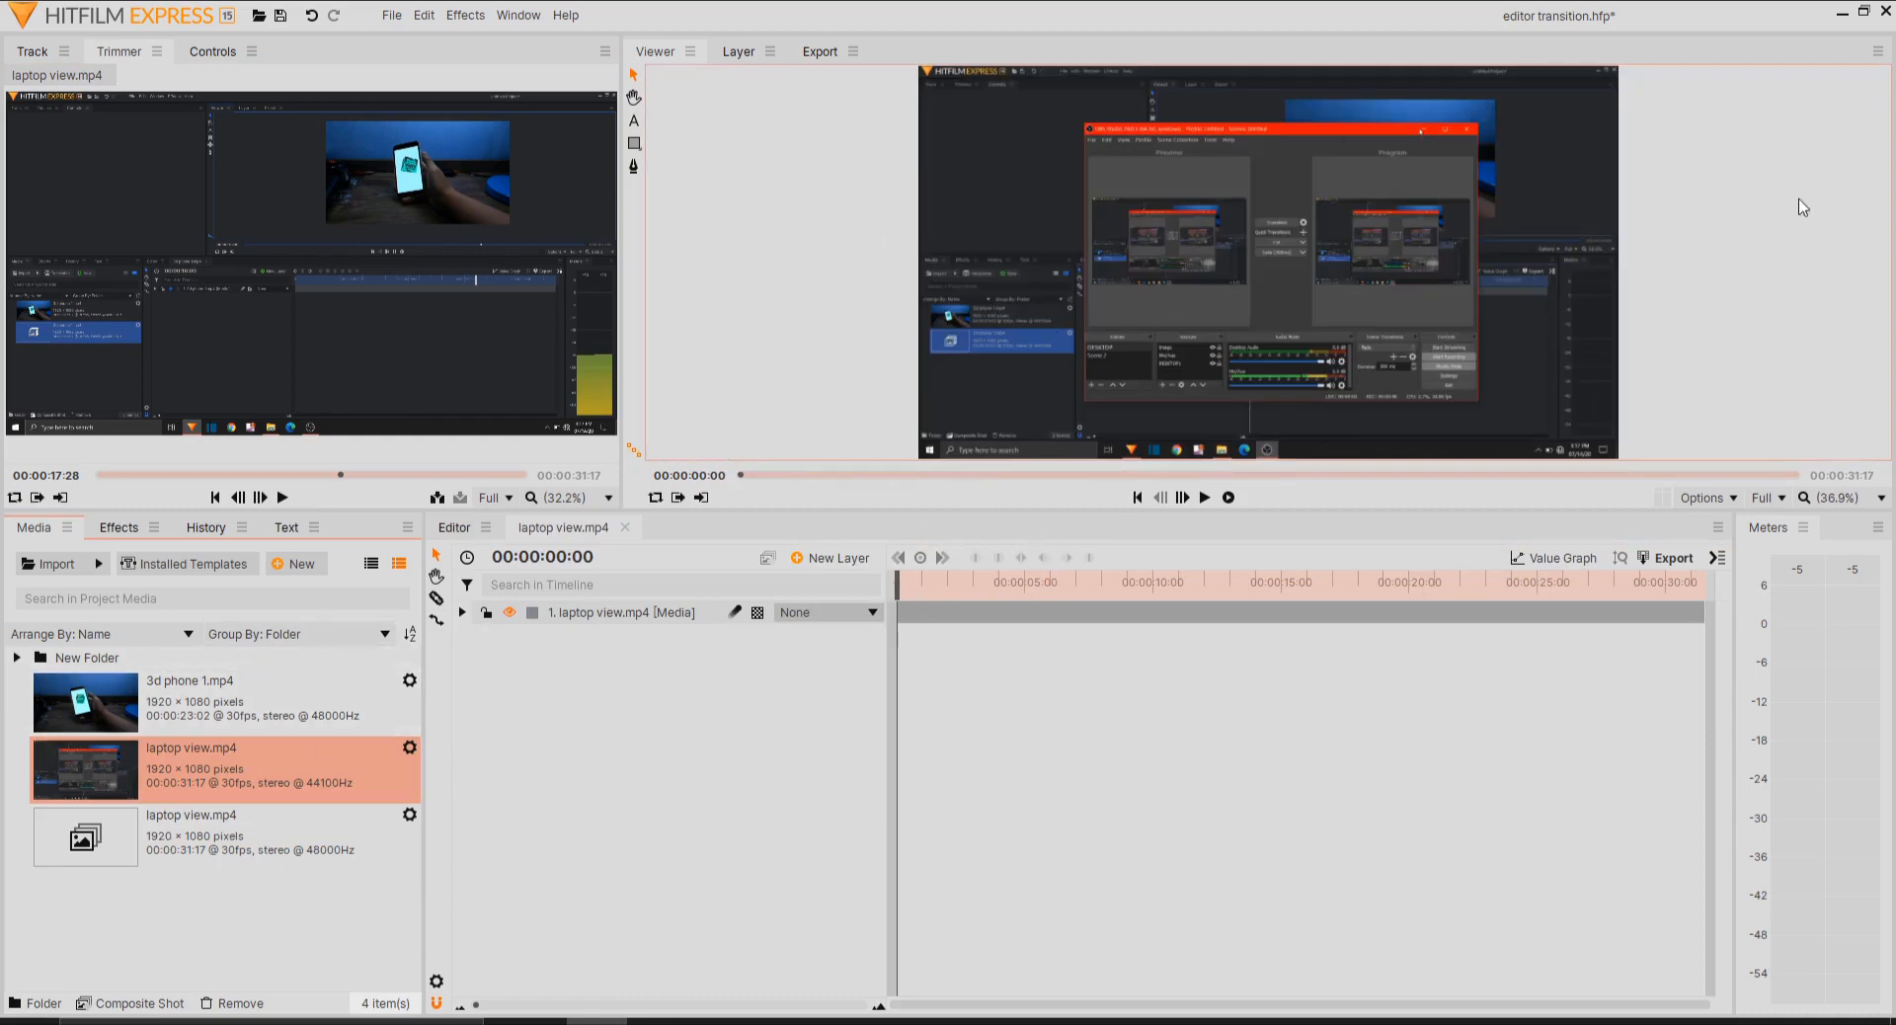
pyautogui.moveTo(88, 703); pyautogui.dragTo(567, 613)
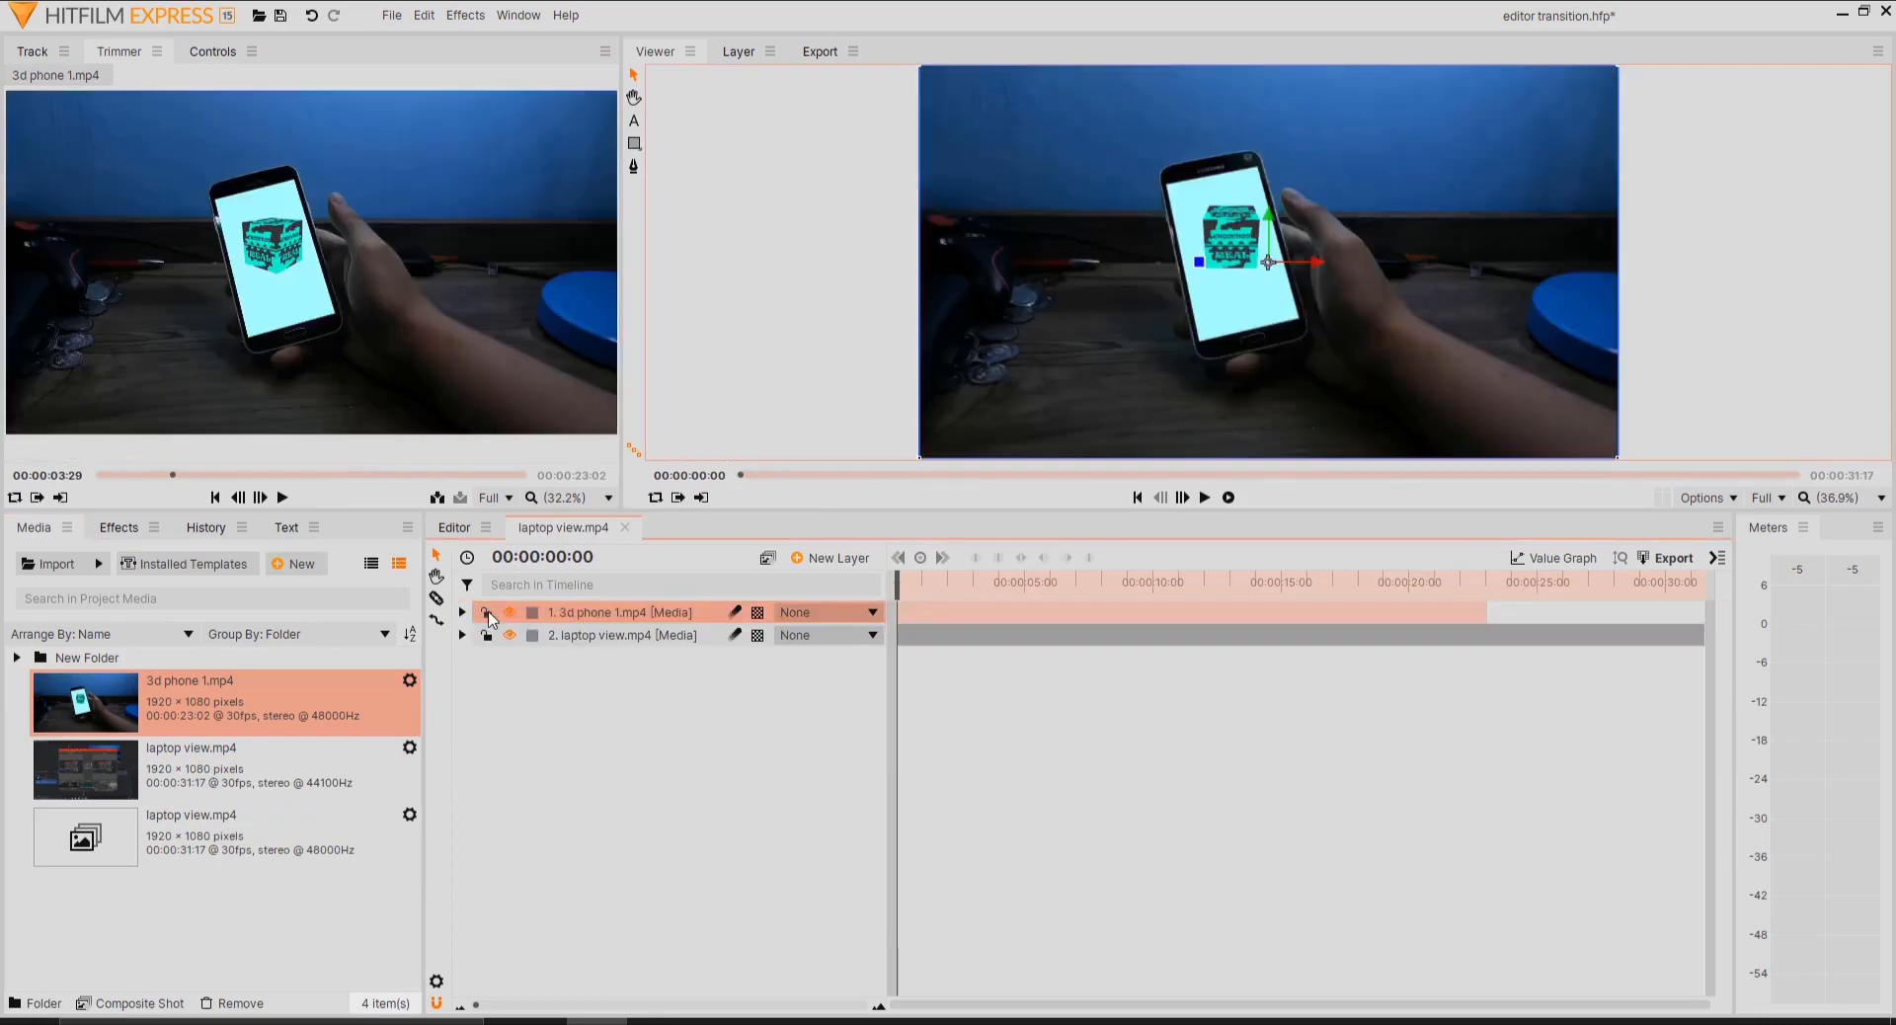
# - Toggle the visibility of the 3d phone 1.mp4 layer to compare both clips, and leave it hidden
pyautogui.click(513, 614)
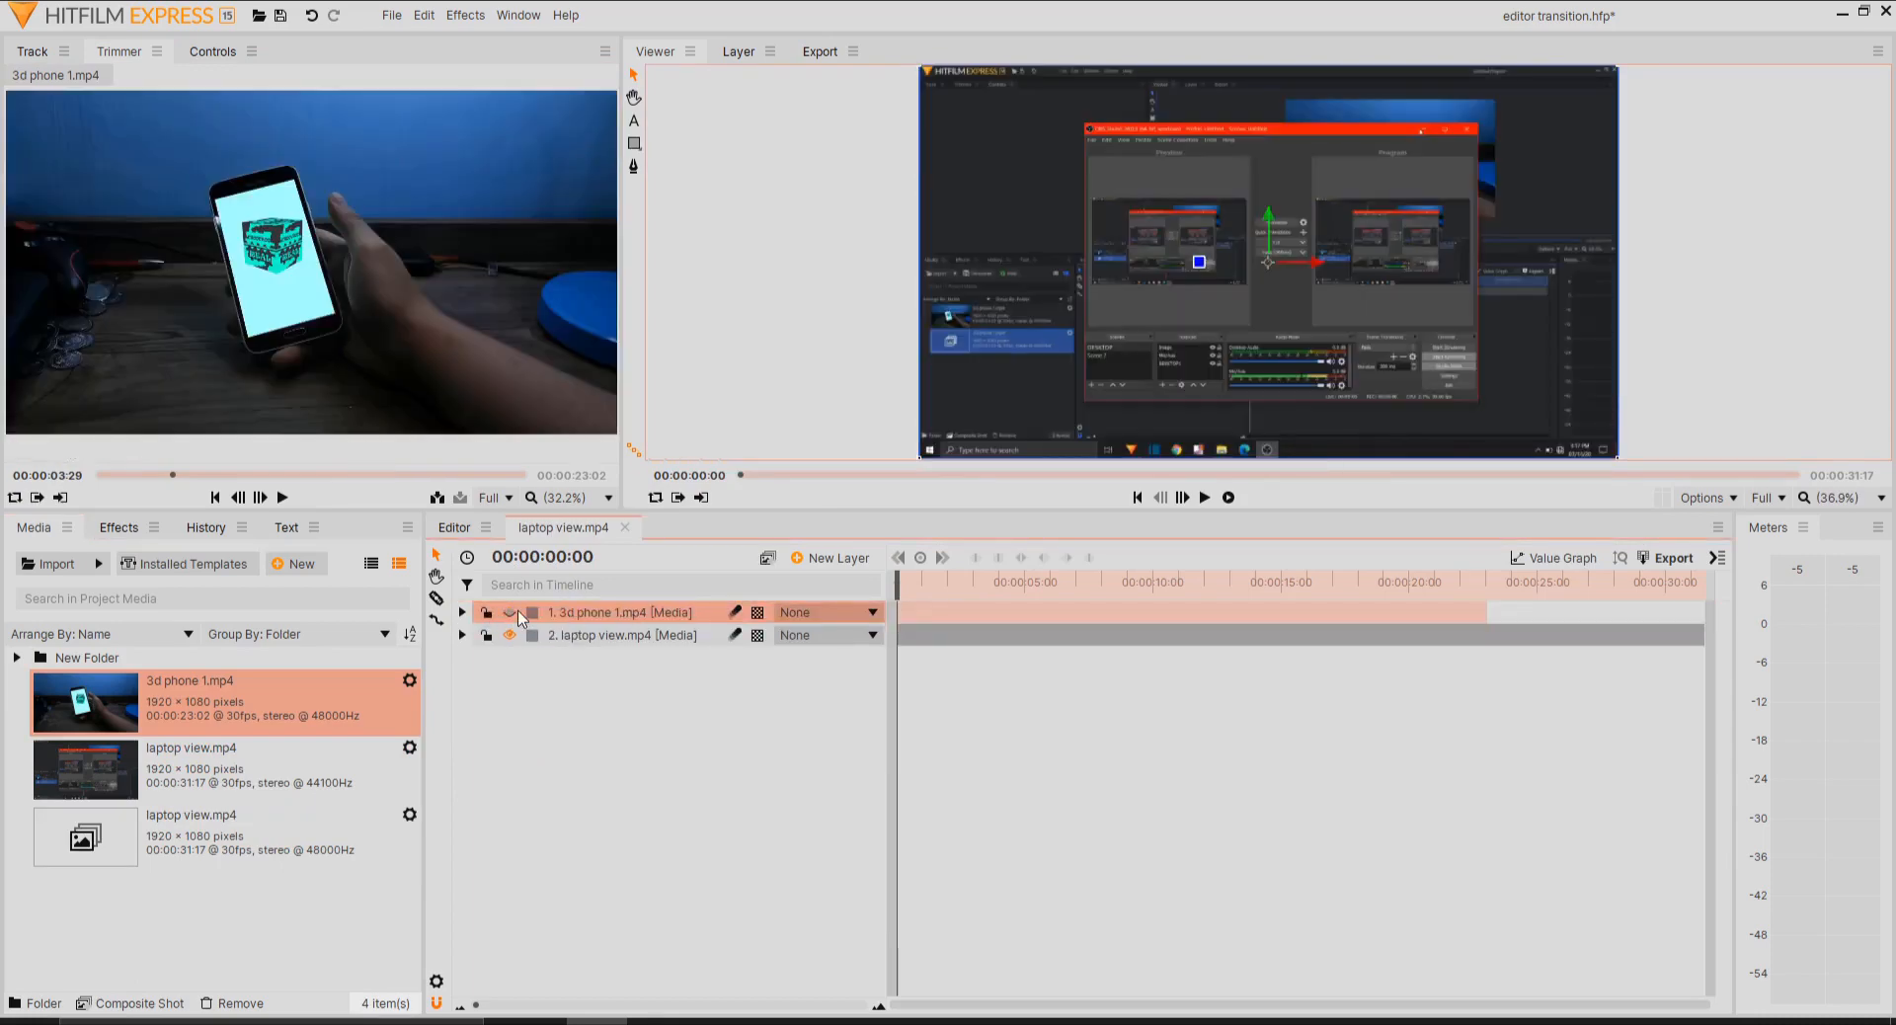
pyautogui.click(512, 613)
pyautogui.click(512, 613)
pyautogui.click(512, 613)
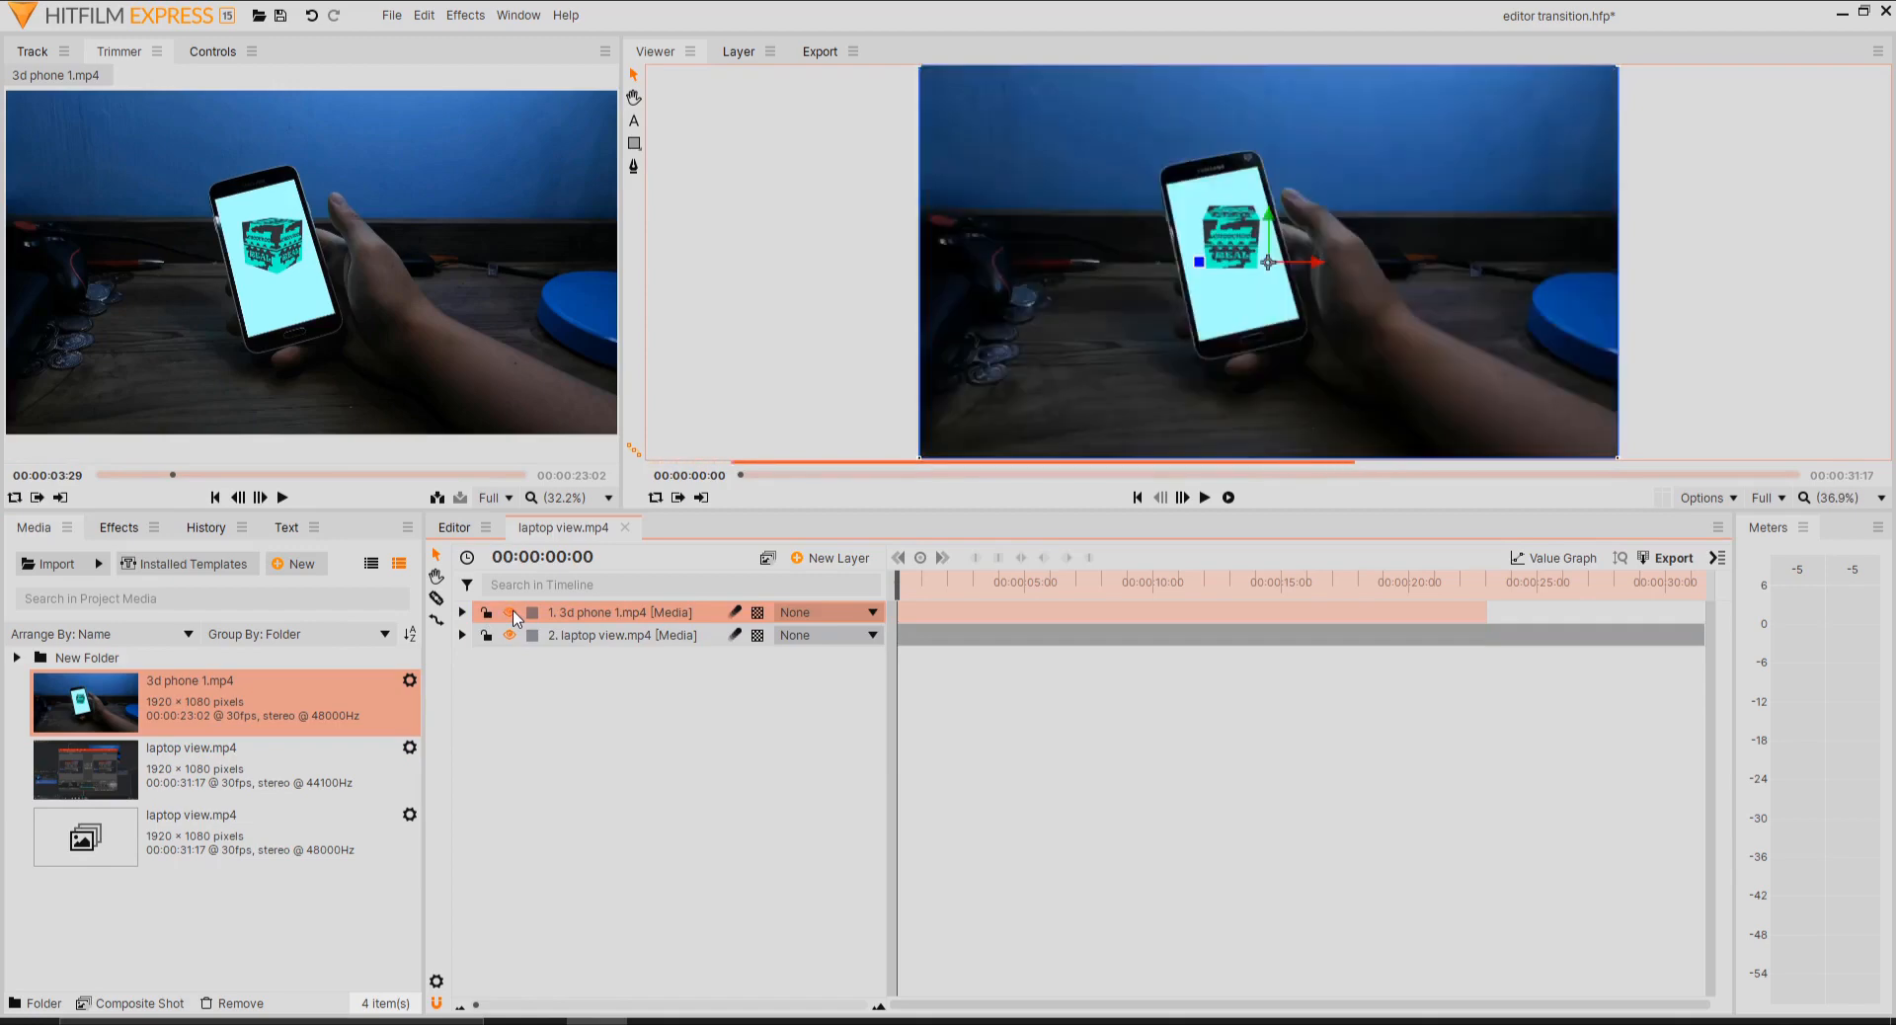
pyautogui.click(512, 614)
pyautogui.click(512, 614)
pyautogui.click(512, 613)
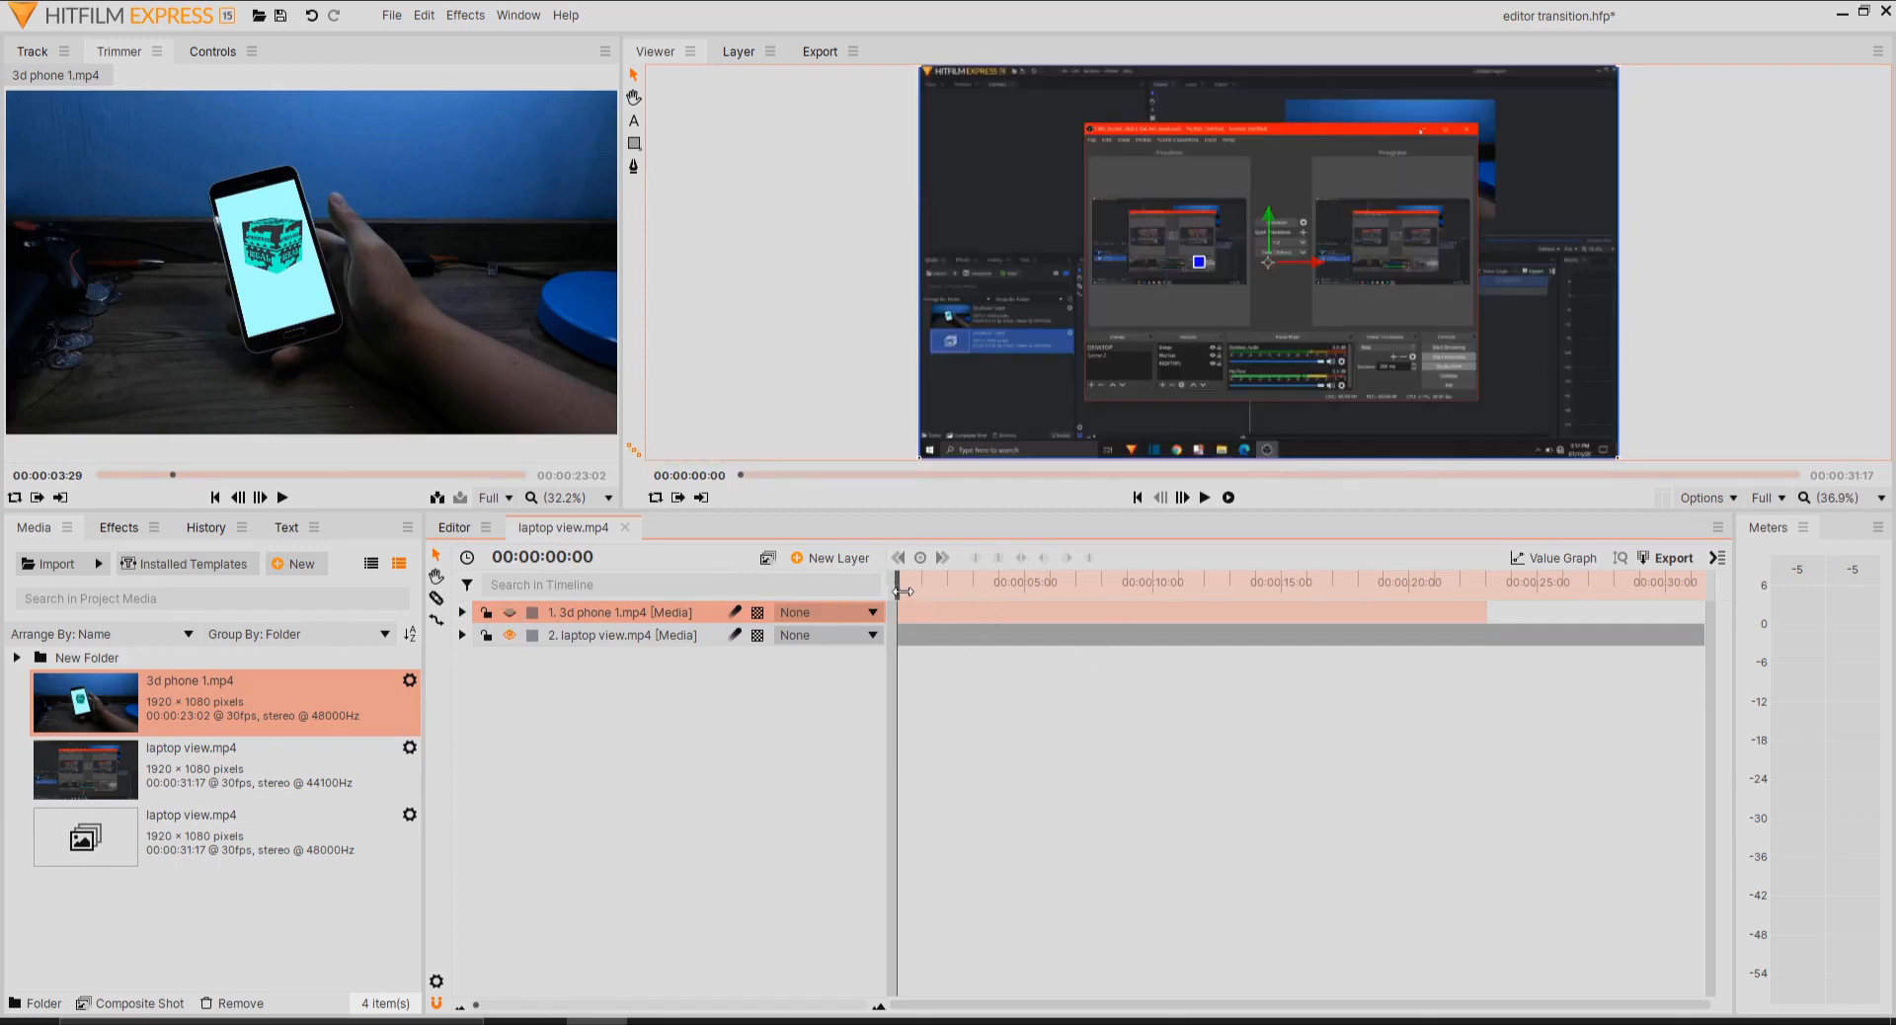
# - Trim the beginning of the laptop view.mp4 layer up to 00:00:01:26 and shift it back to the start of the timeline
pyautogui.moveTo(901, 590); pyautogui.dragTo(927, 583)
pyautogui.scroll(3, 1241, 306)
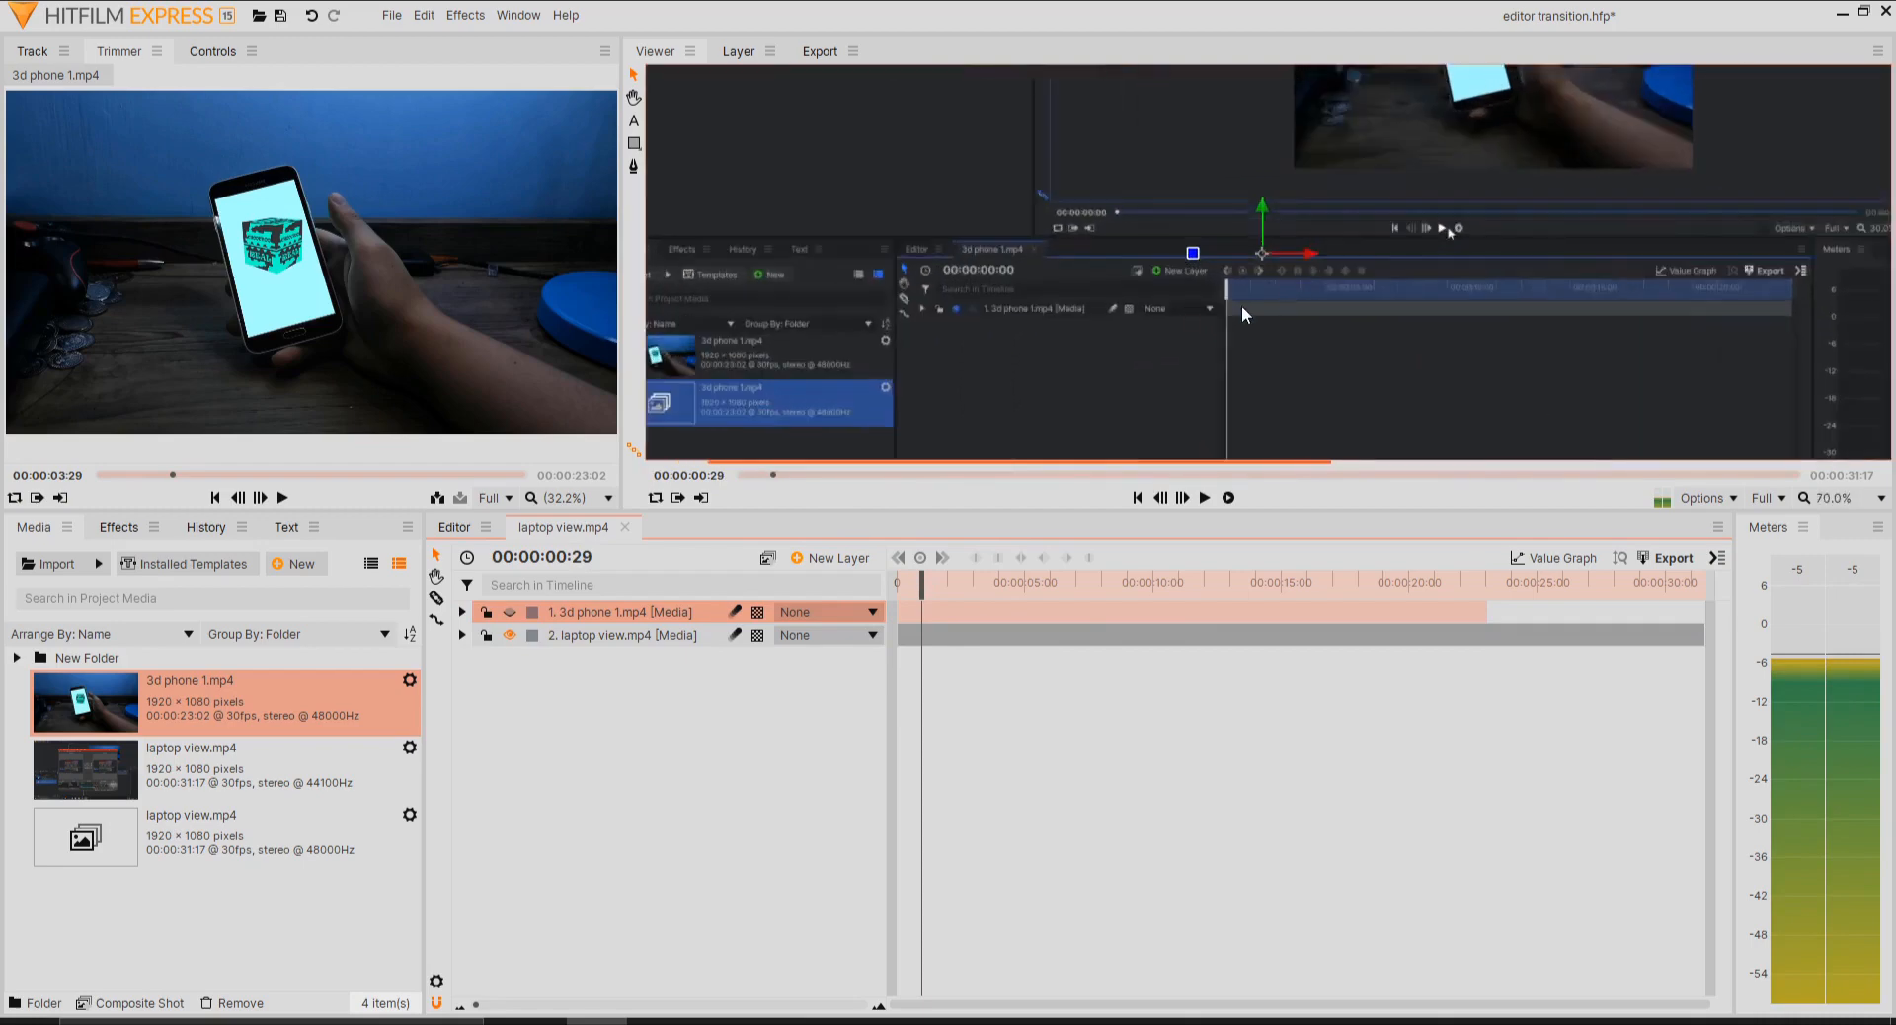
pyautogui.scroll(4, 1242, 306)
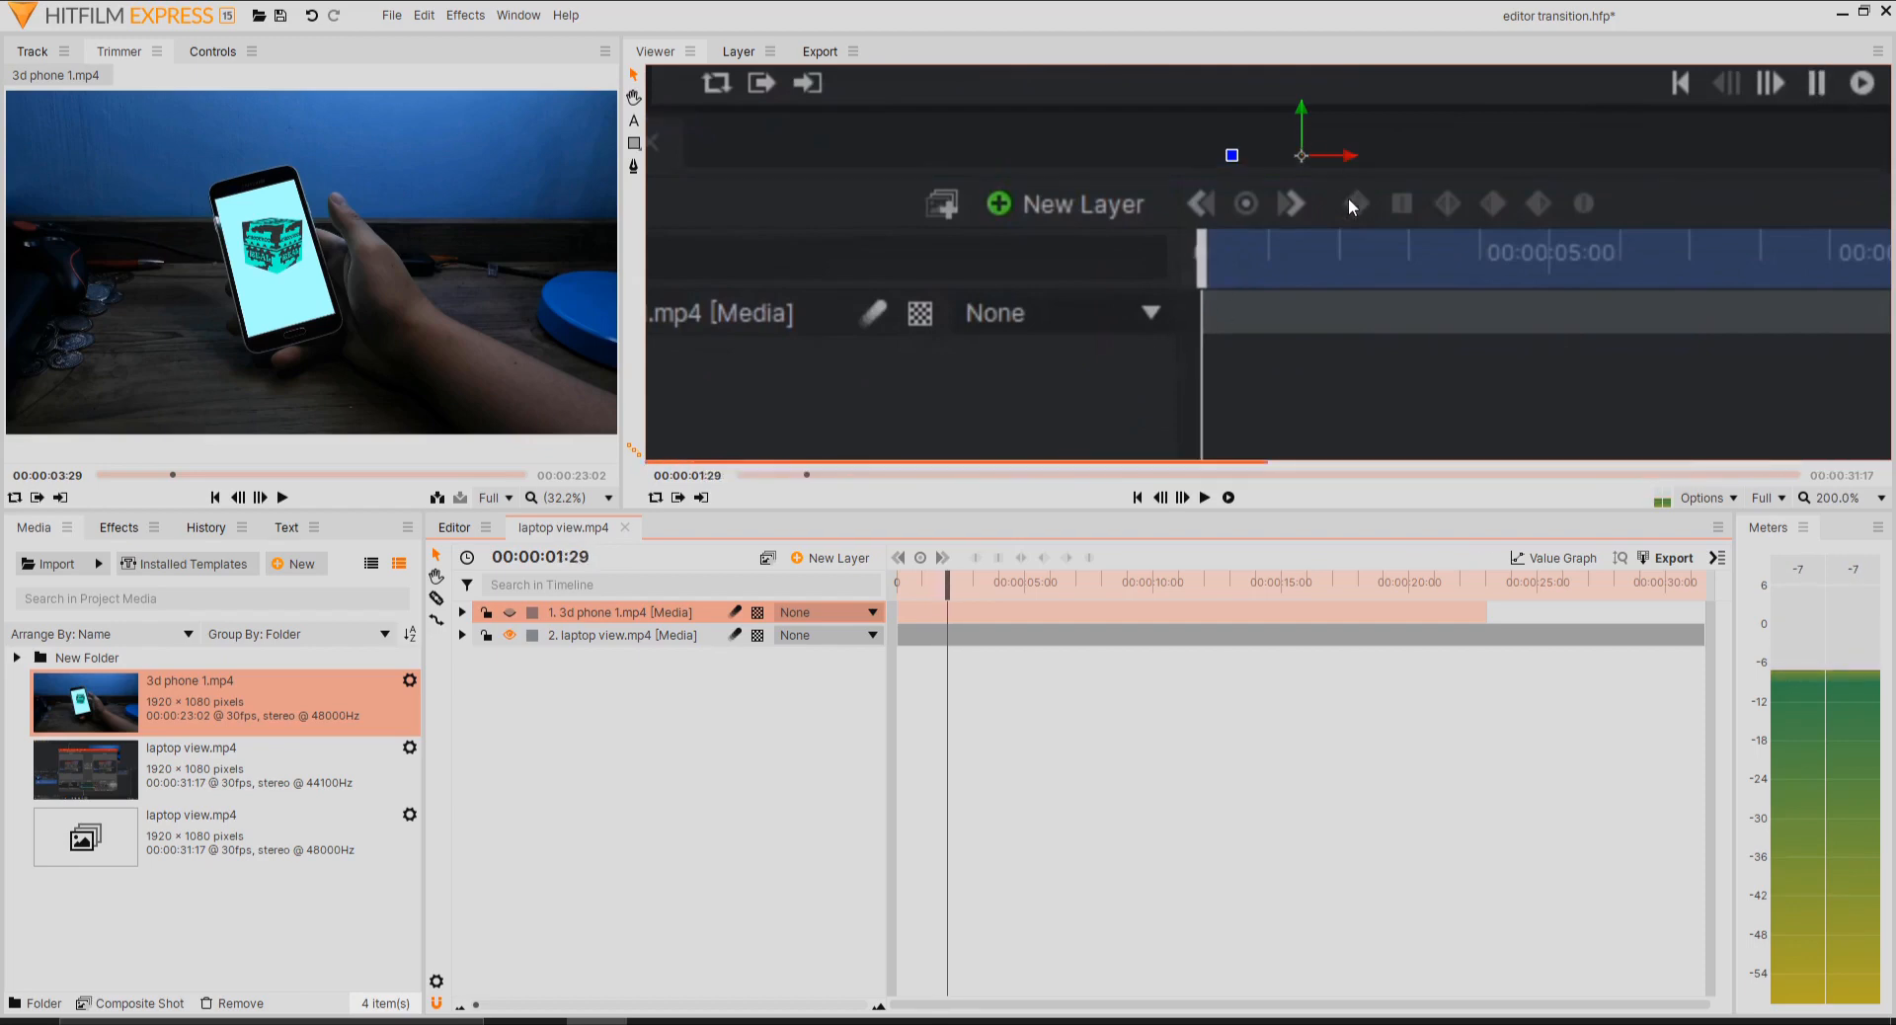
pyautogui.scroll(-5, 854, 110)
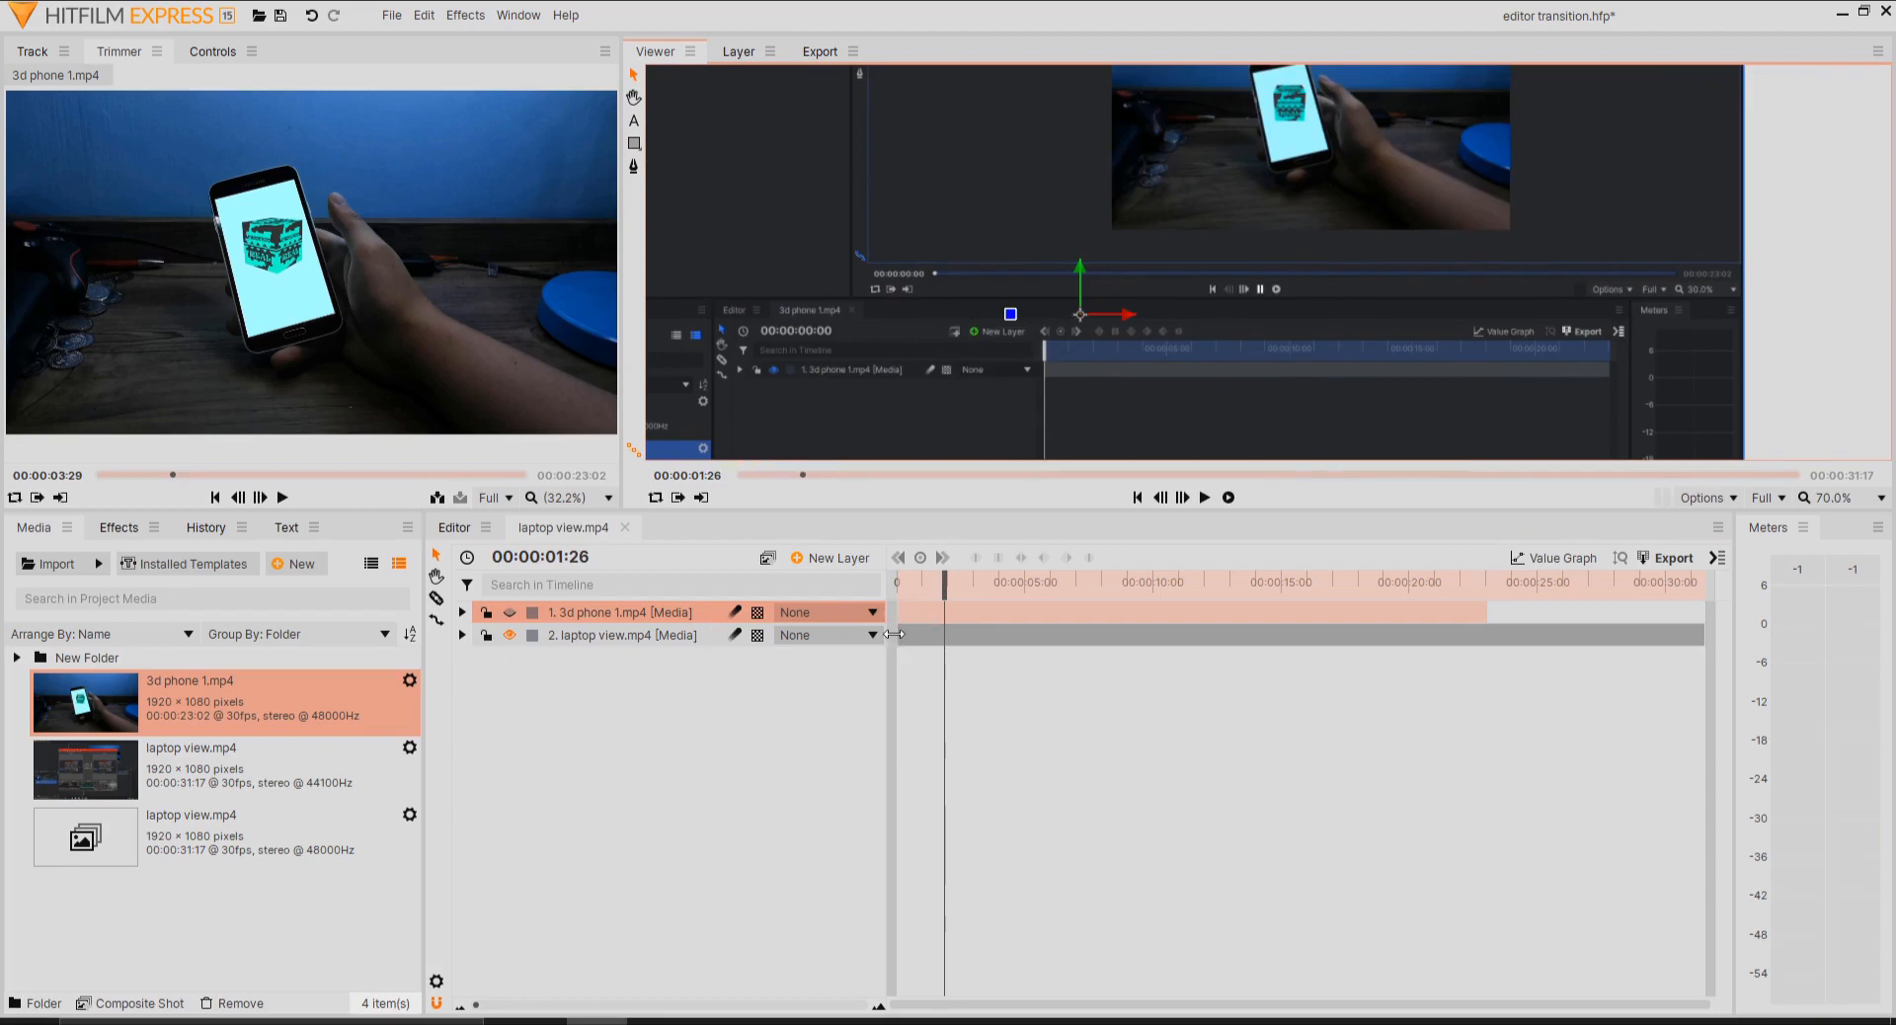
pyautogui.moveTo(905, 633); pyautogui.dragTo(946, 647)
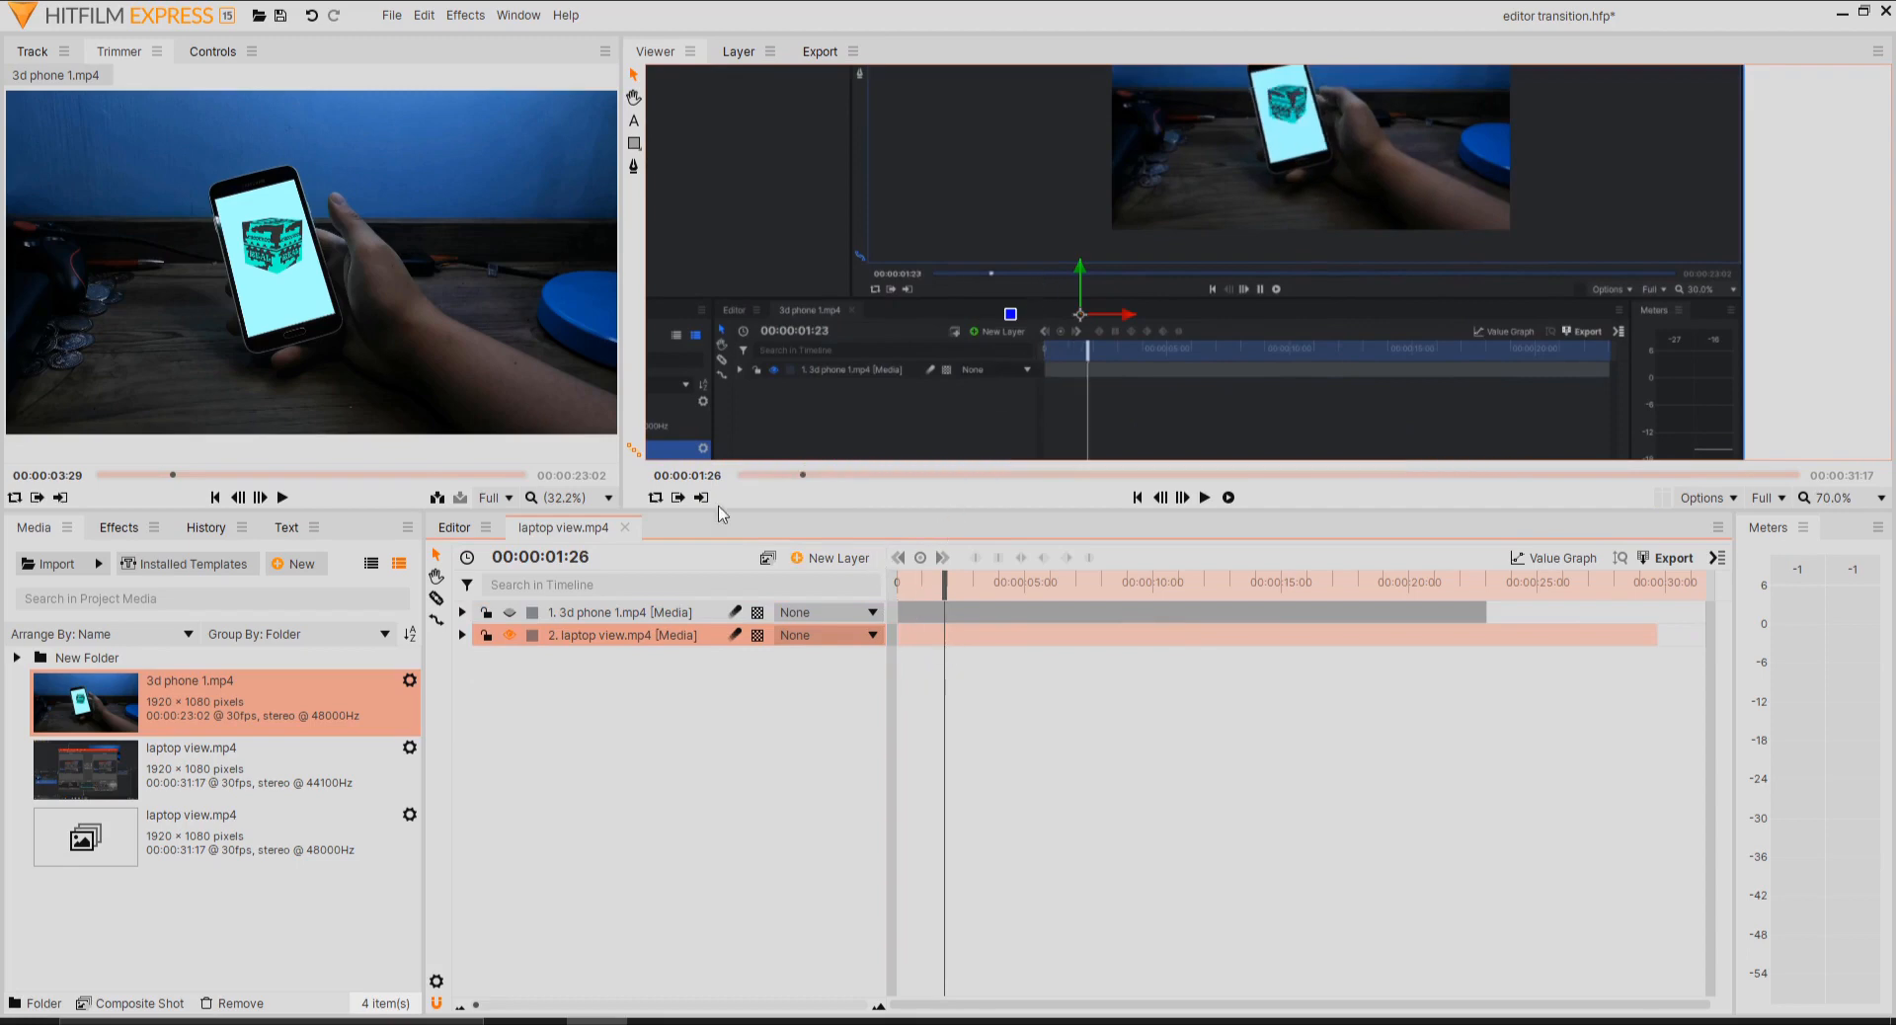
pyautogui.click(681, 764)
# - Show the 3d phone 1.mp4 layer again and set the laptop view.mp4 layer's scale to 450%
pyautogui.click(509, 612)
pyautogui.scroll(-3, 1046, 245)
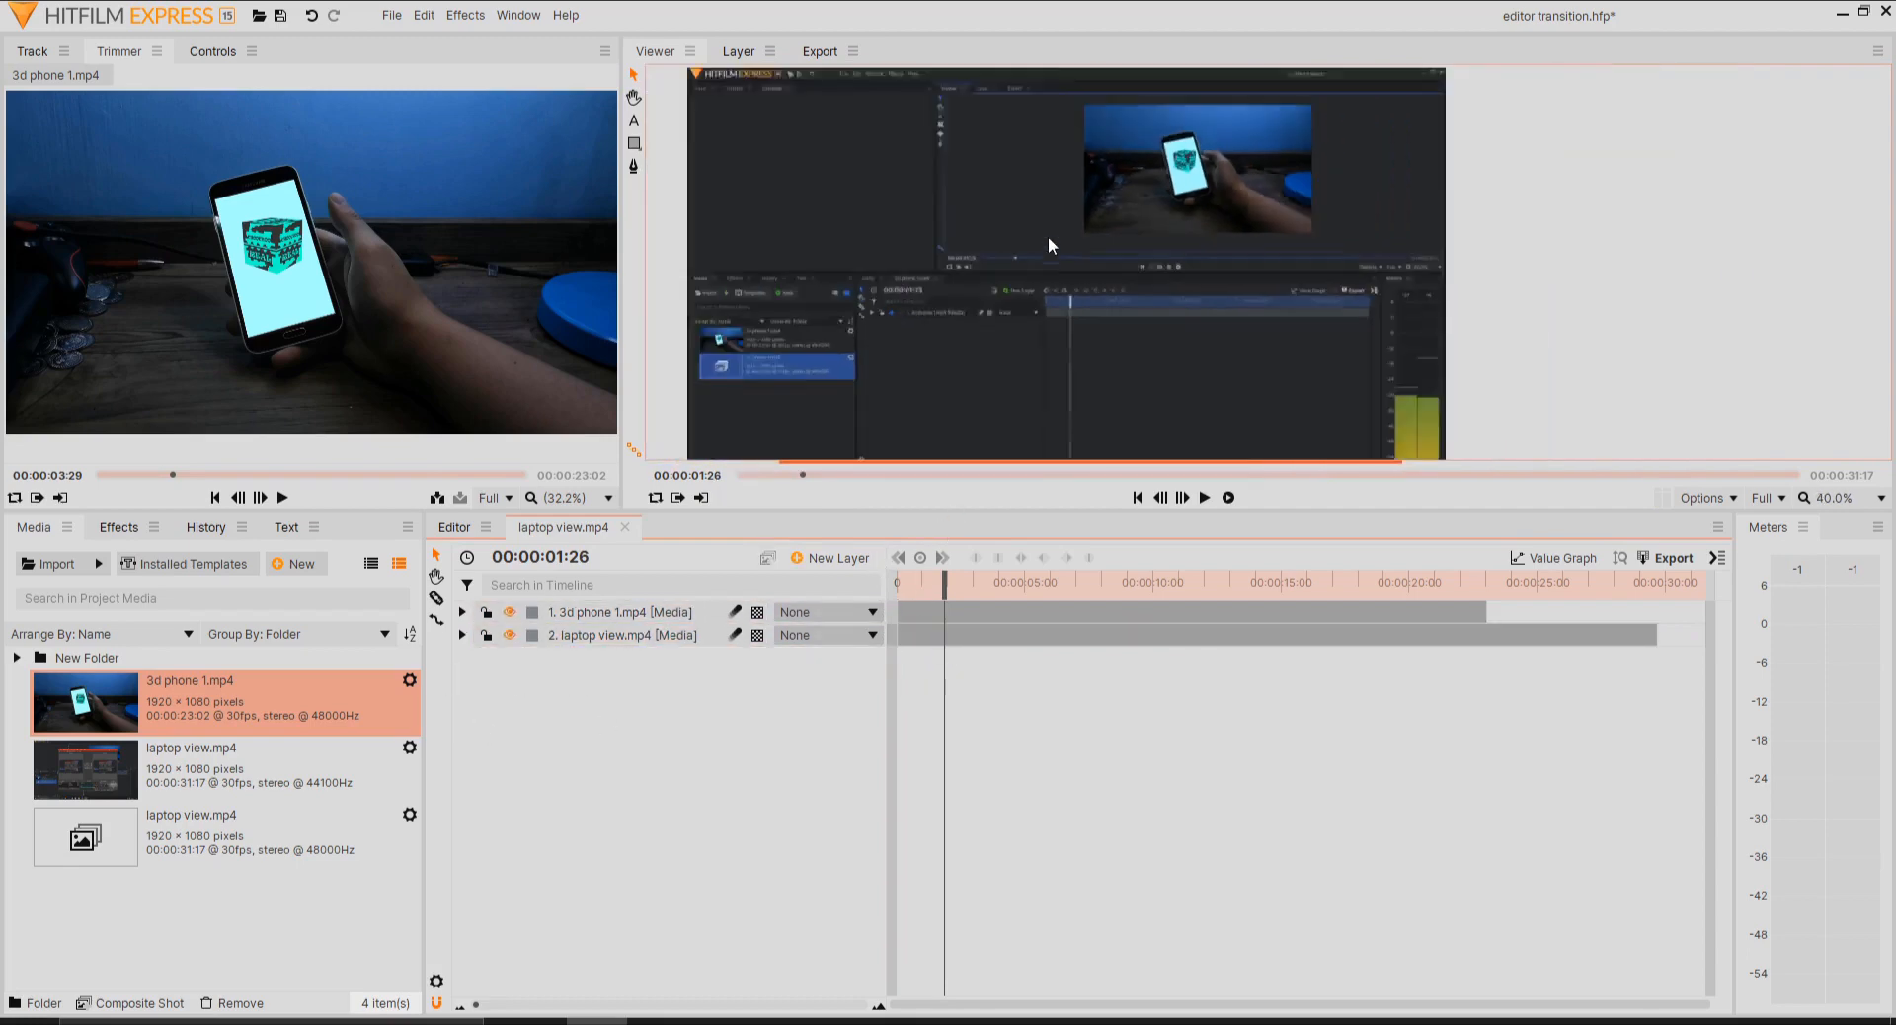
pyautogui.click(462, 635)
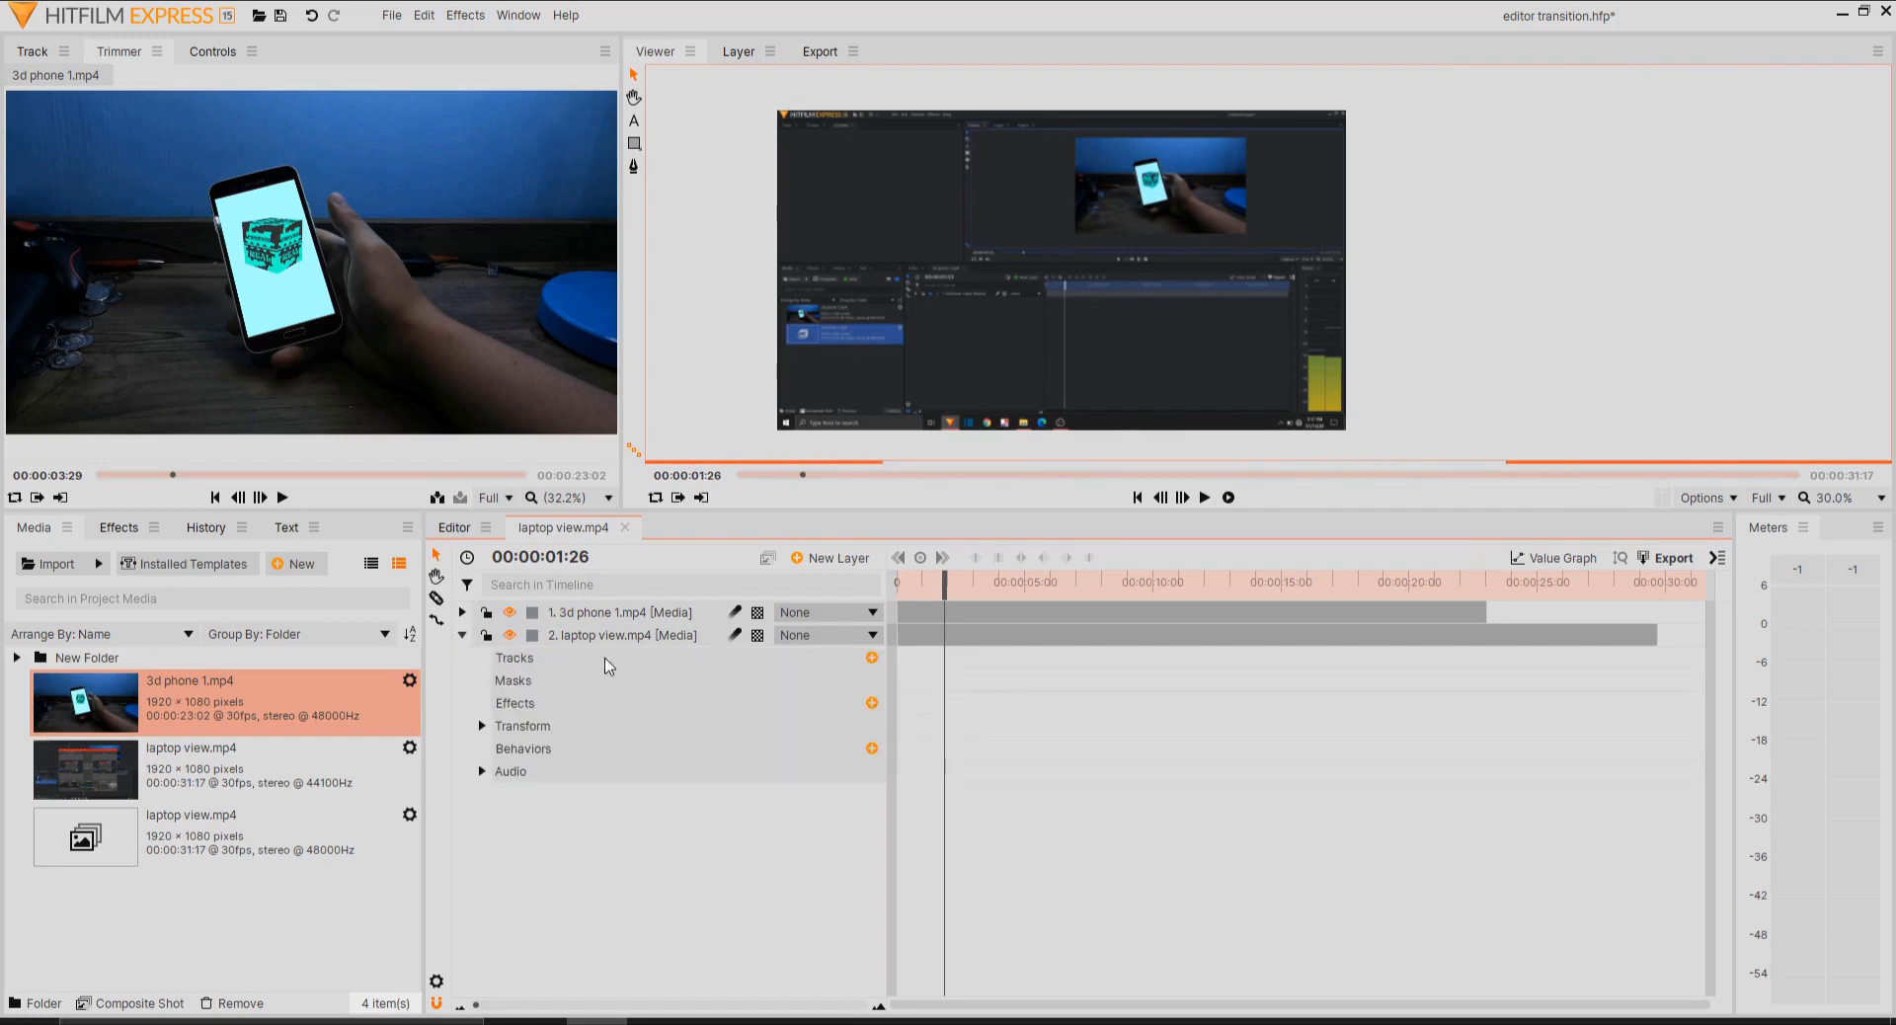
pyautogui.click(482, 727)
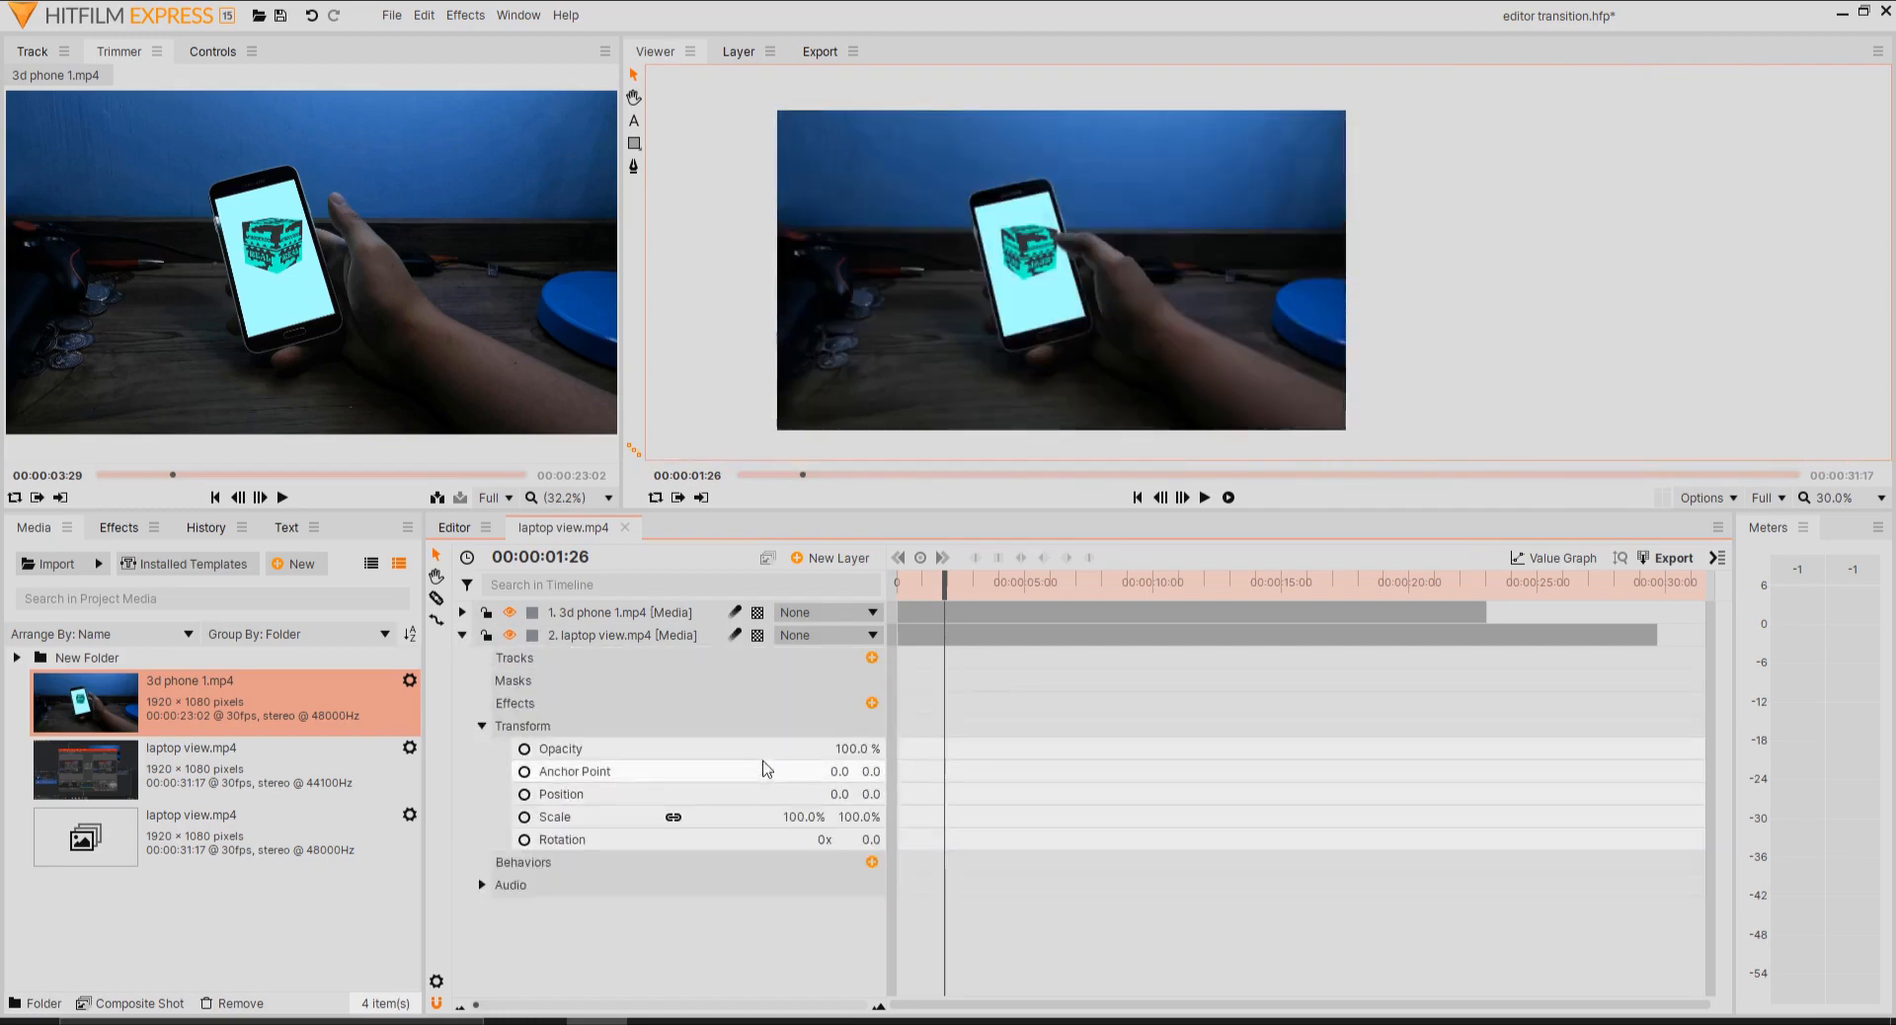
pyautogui.click(799, 816)
pyautogui.write('450')
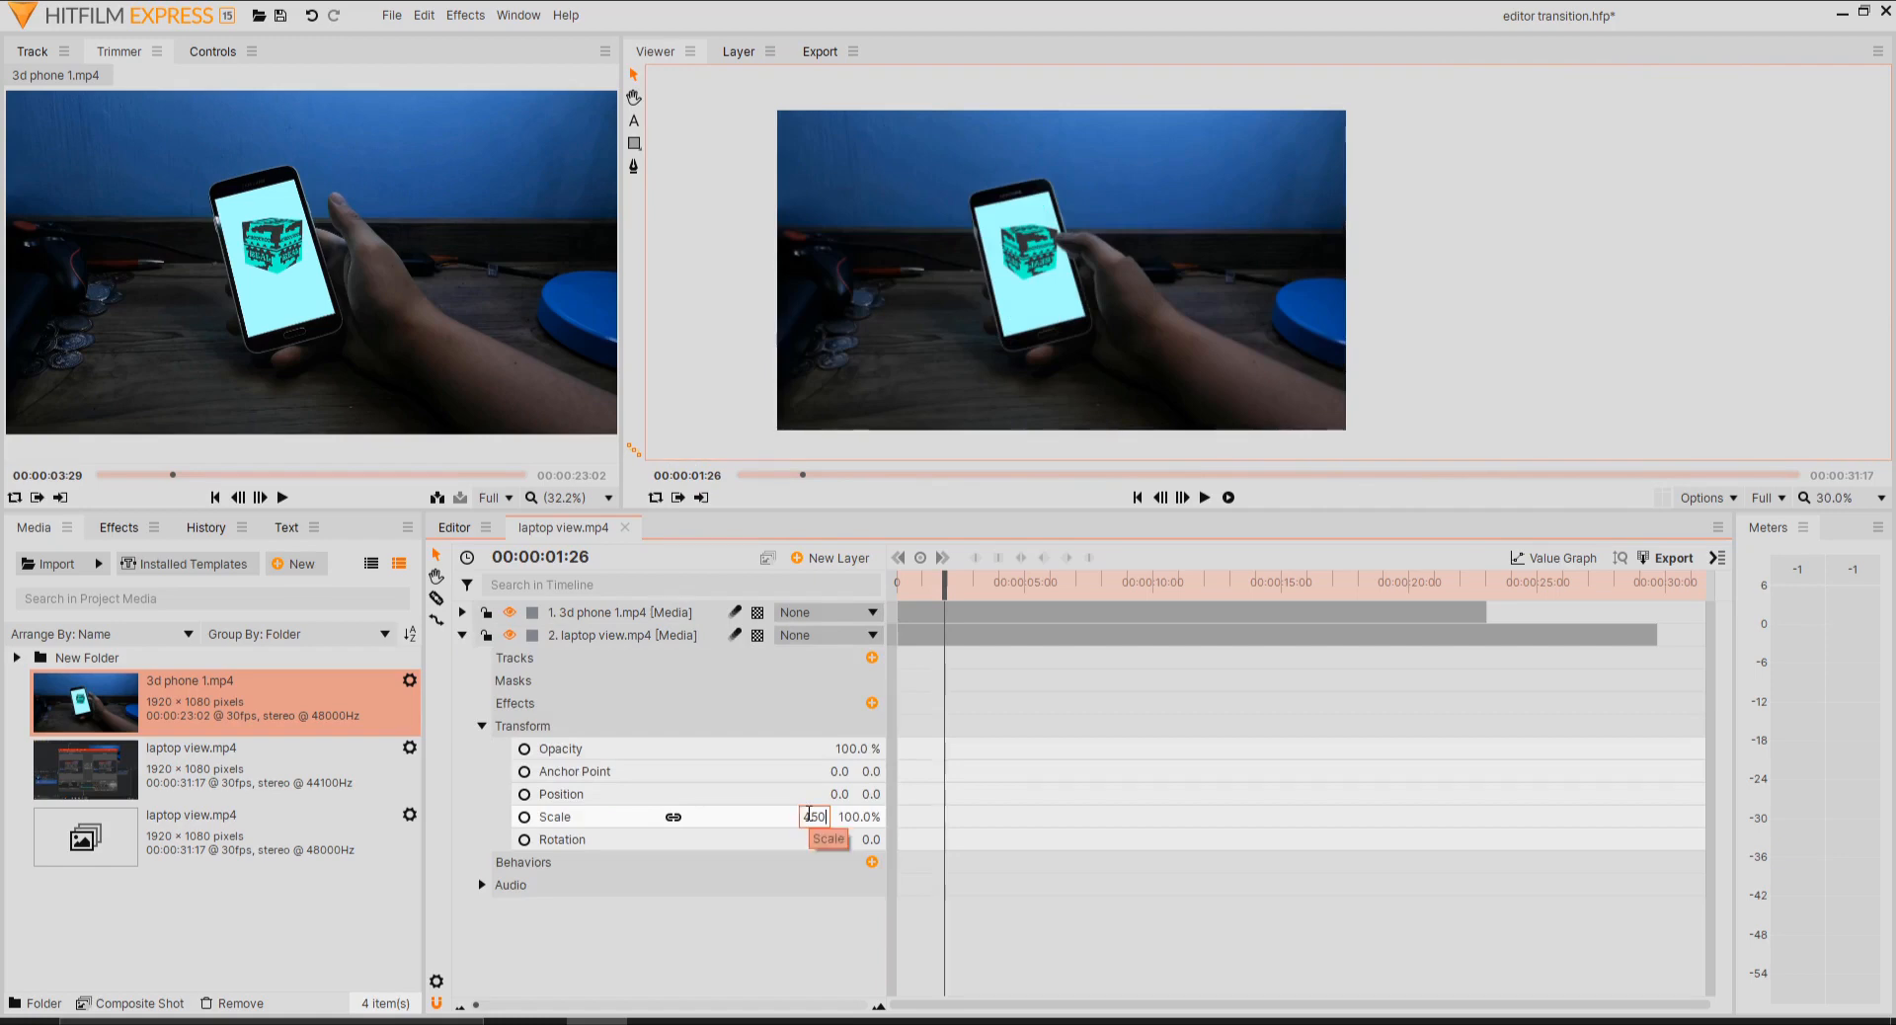
pyautogui.press('Return')
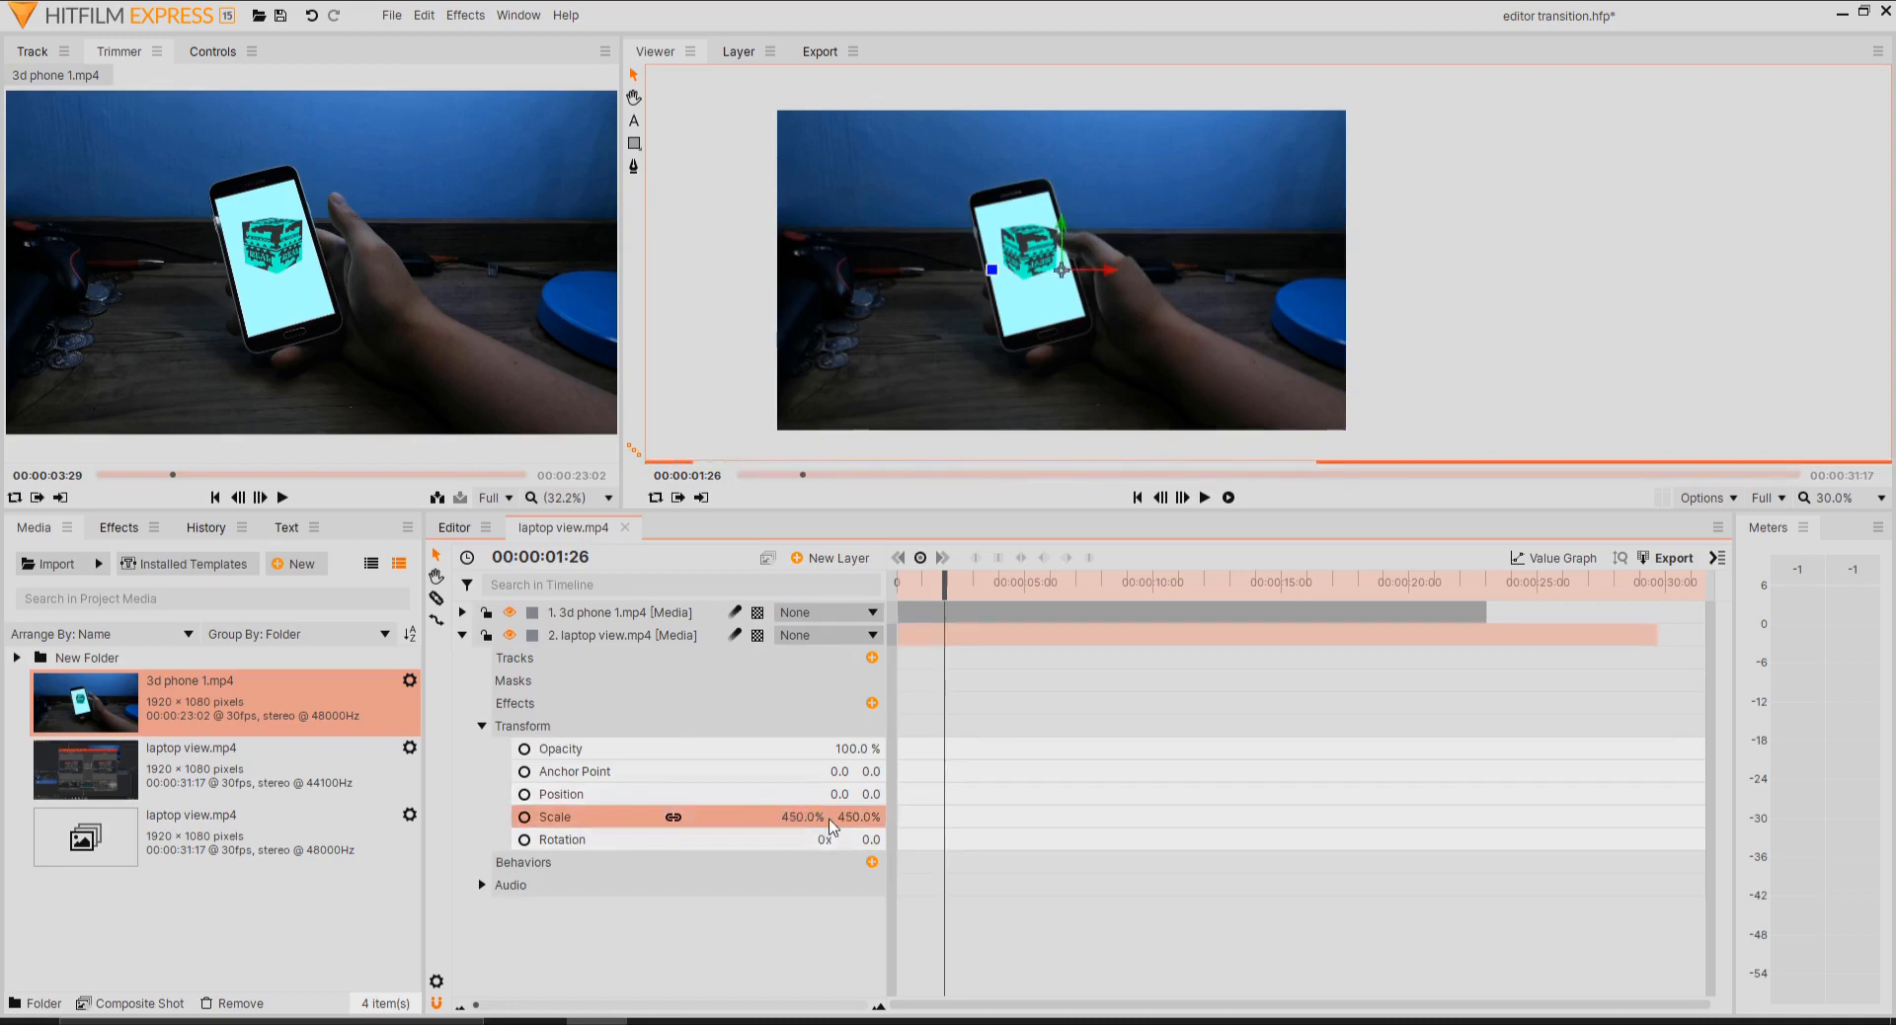
pyautogui.click(461, 635)
# - Add a new point layer to the composite shot and rename it point
pyautogui.click(584, 695)
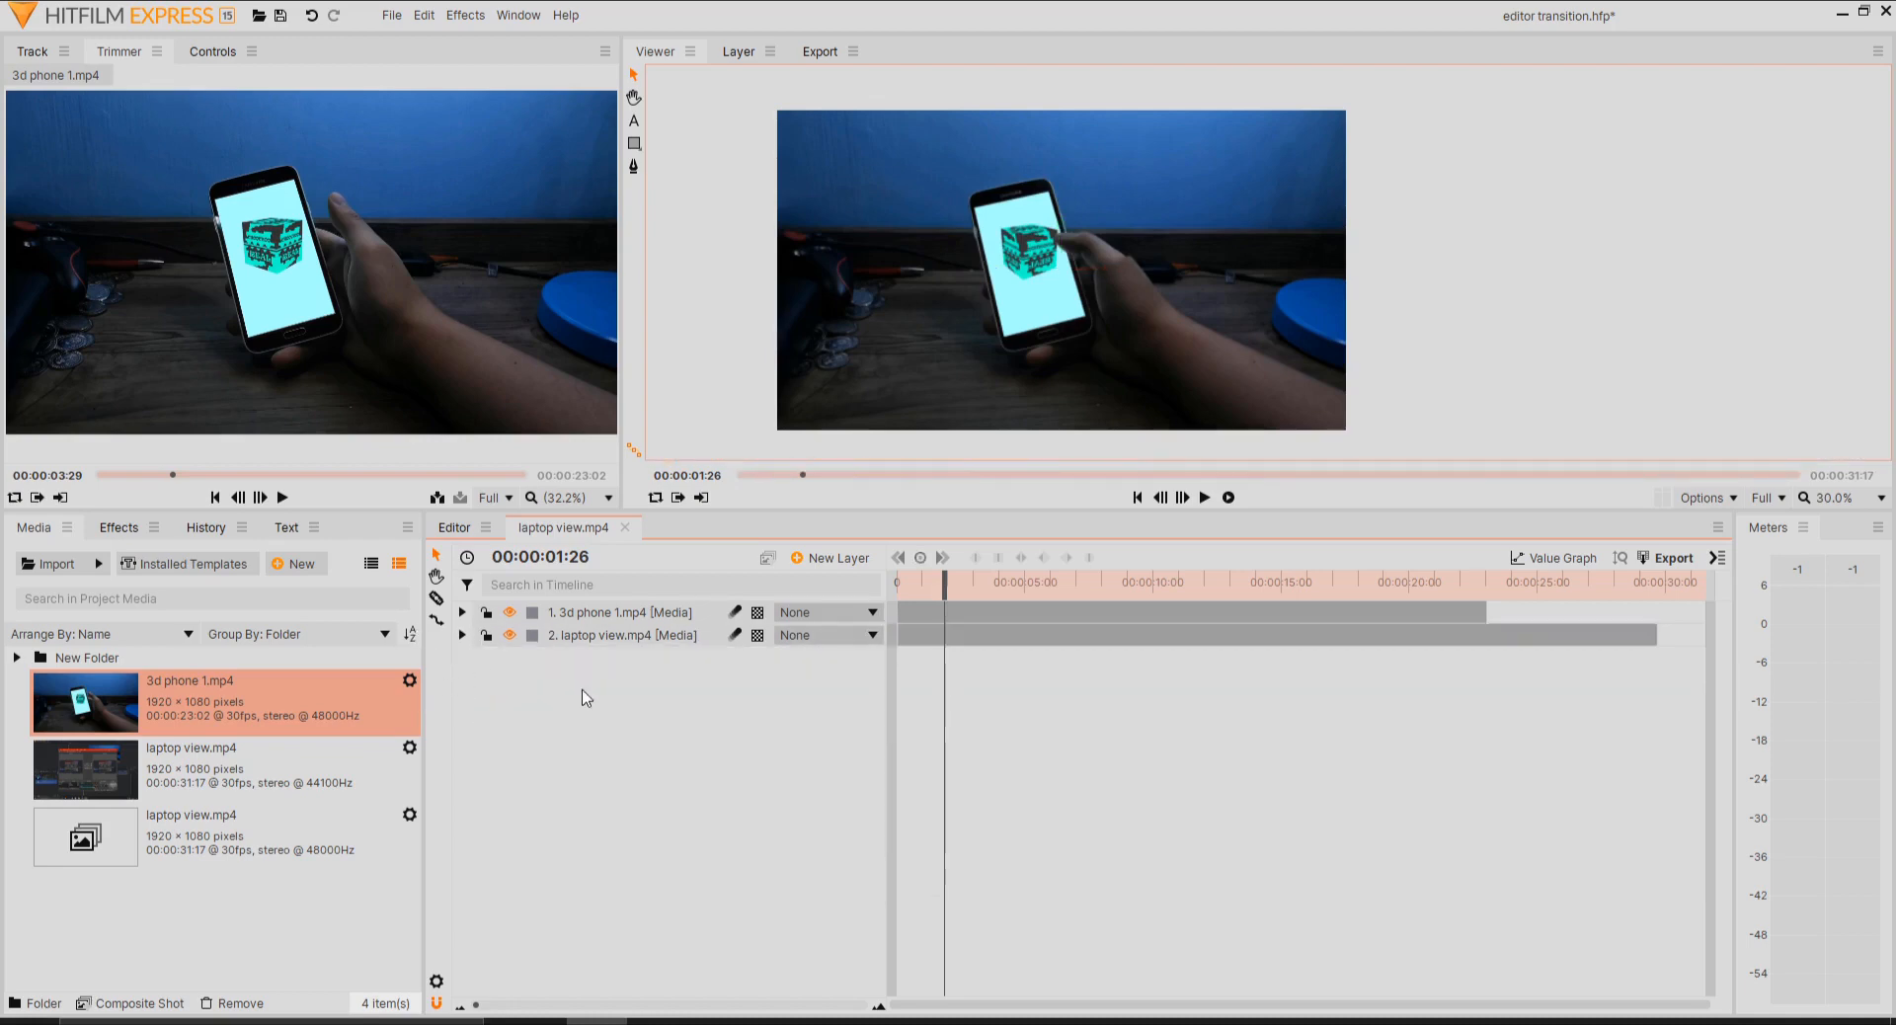
pyautogui.rightClick(583, 690)
pyautogui.moveTo(642, 700)
pyautogui.click(762, 808)
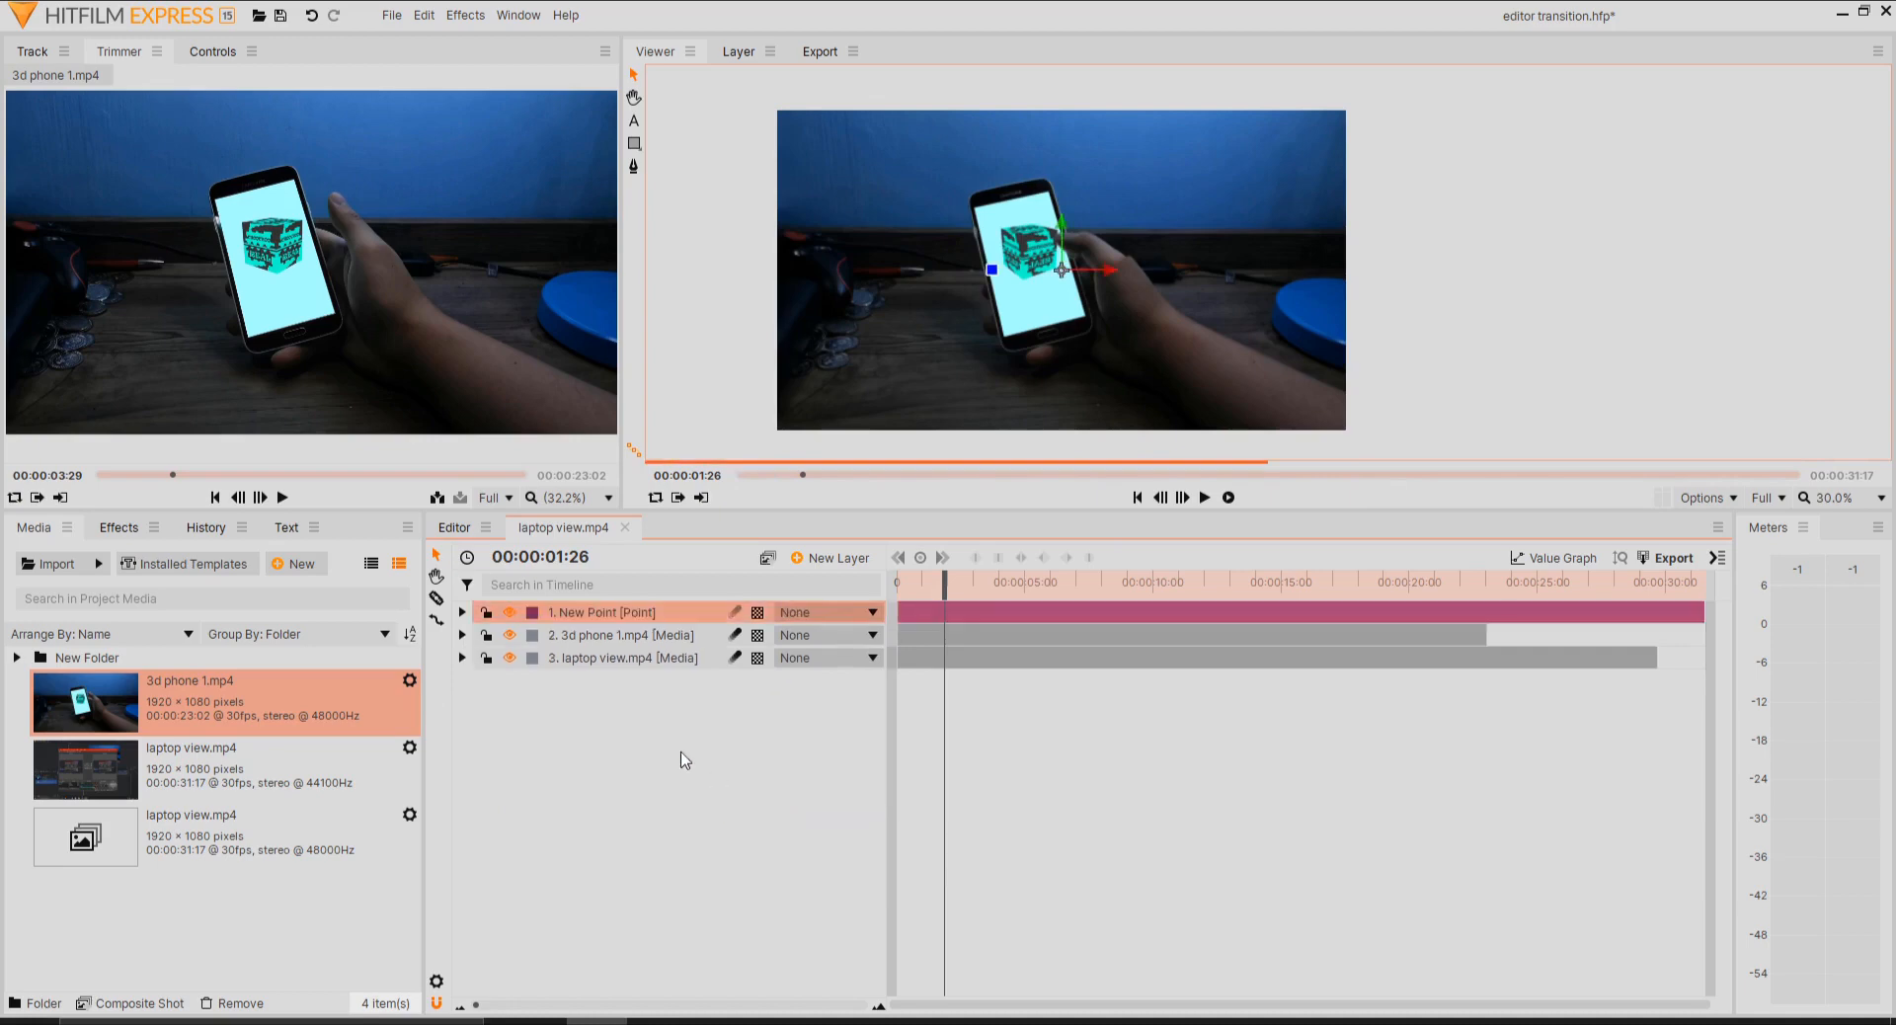
pyautogui.doubleClick(593, 615)
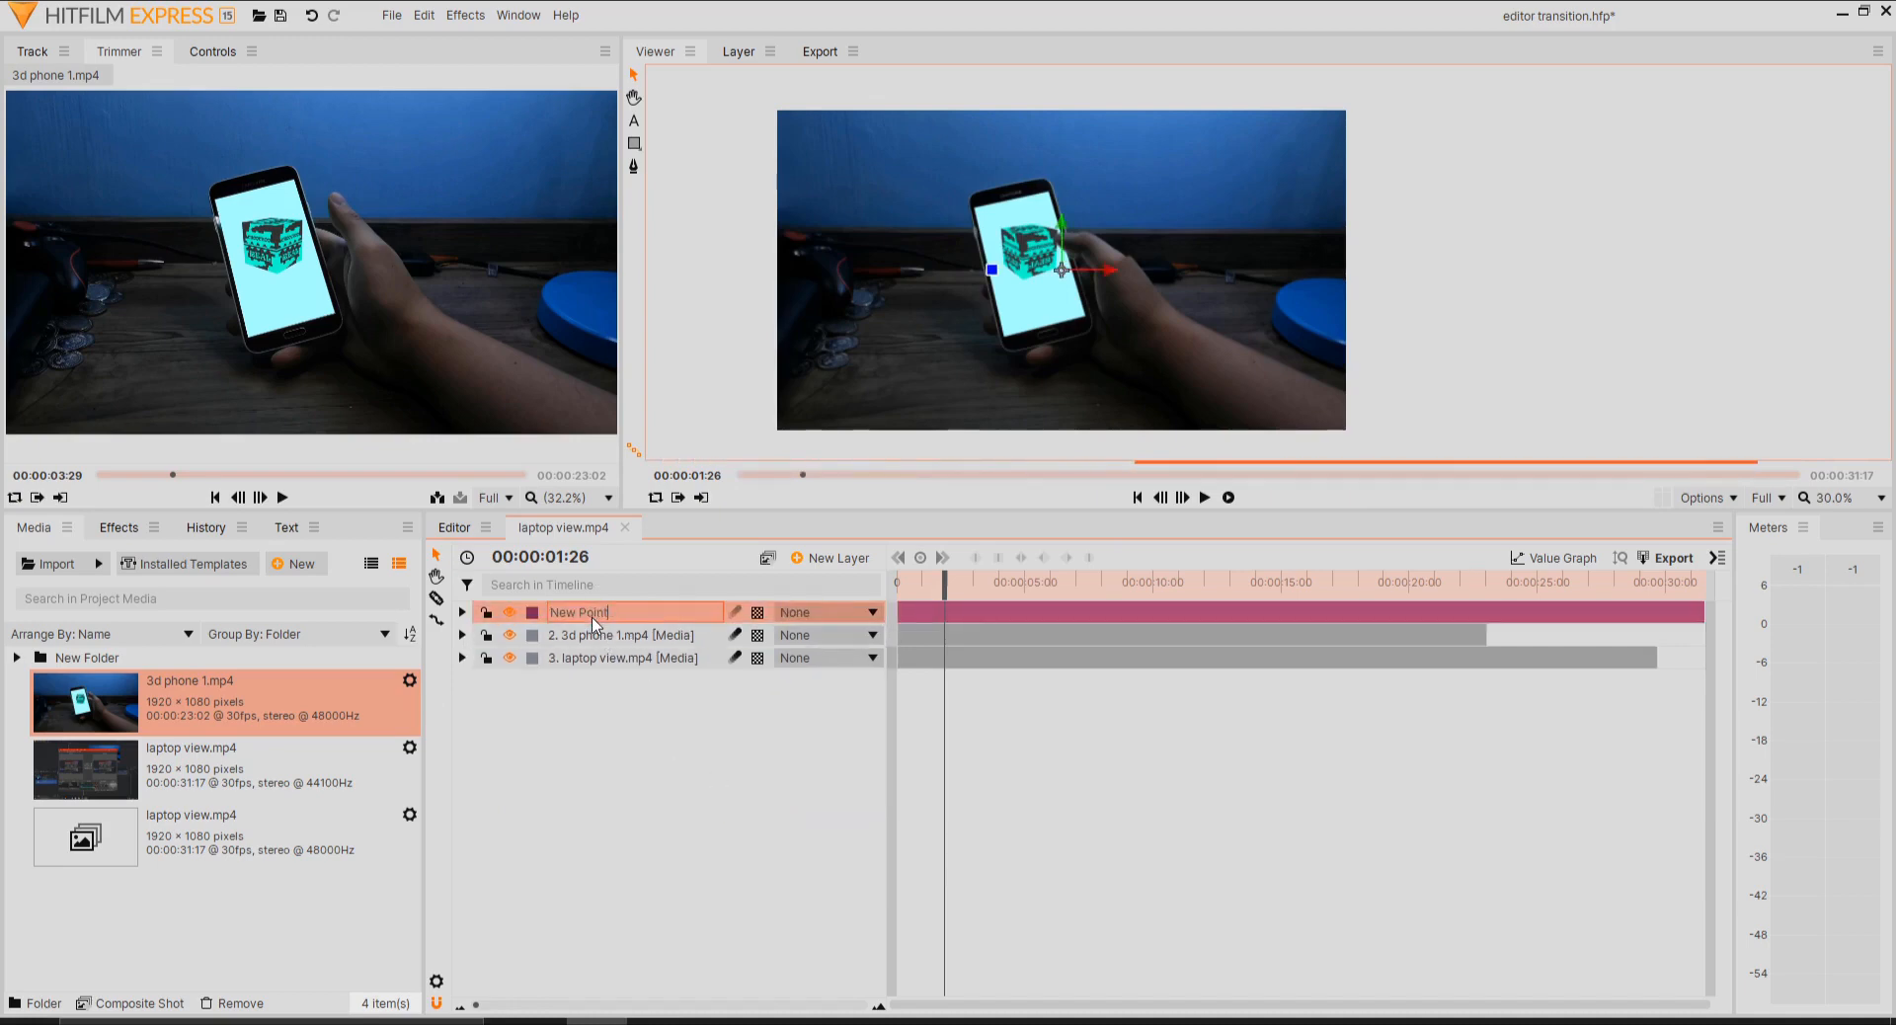
pyautogui.press('BackSpace')
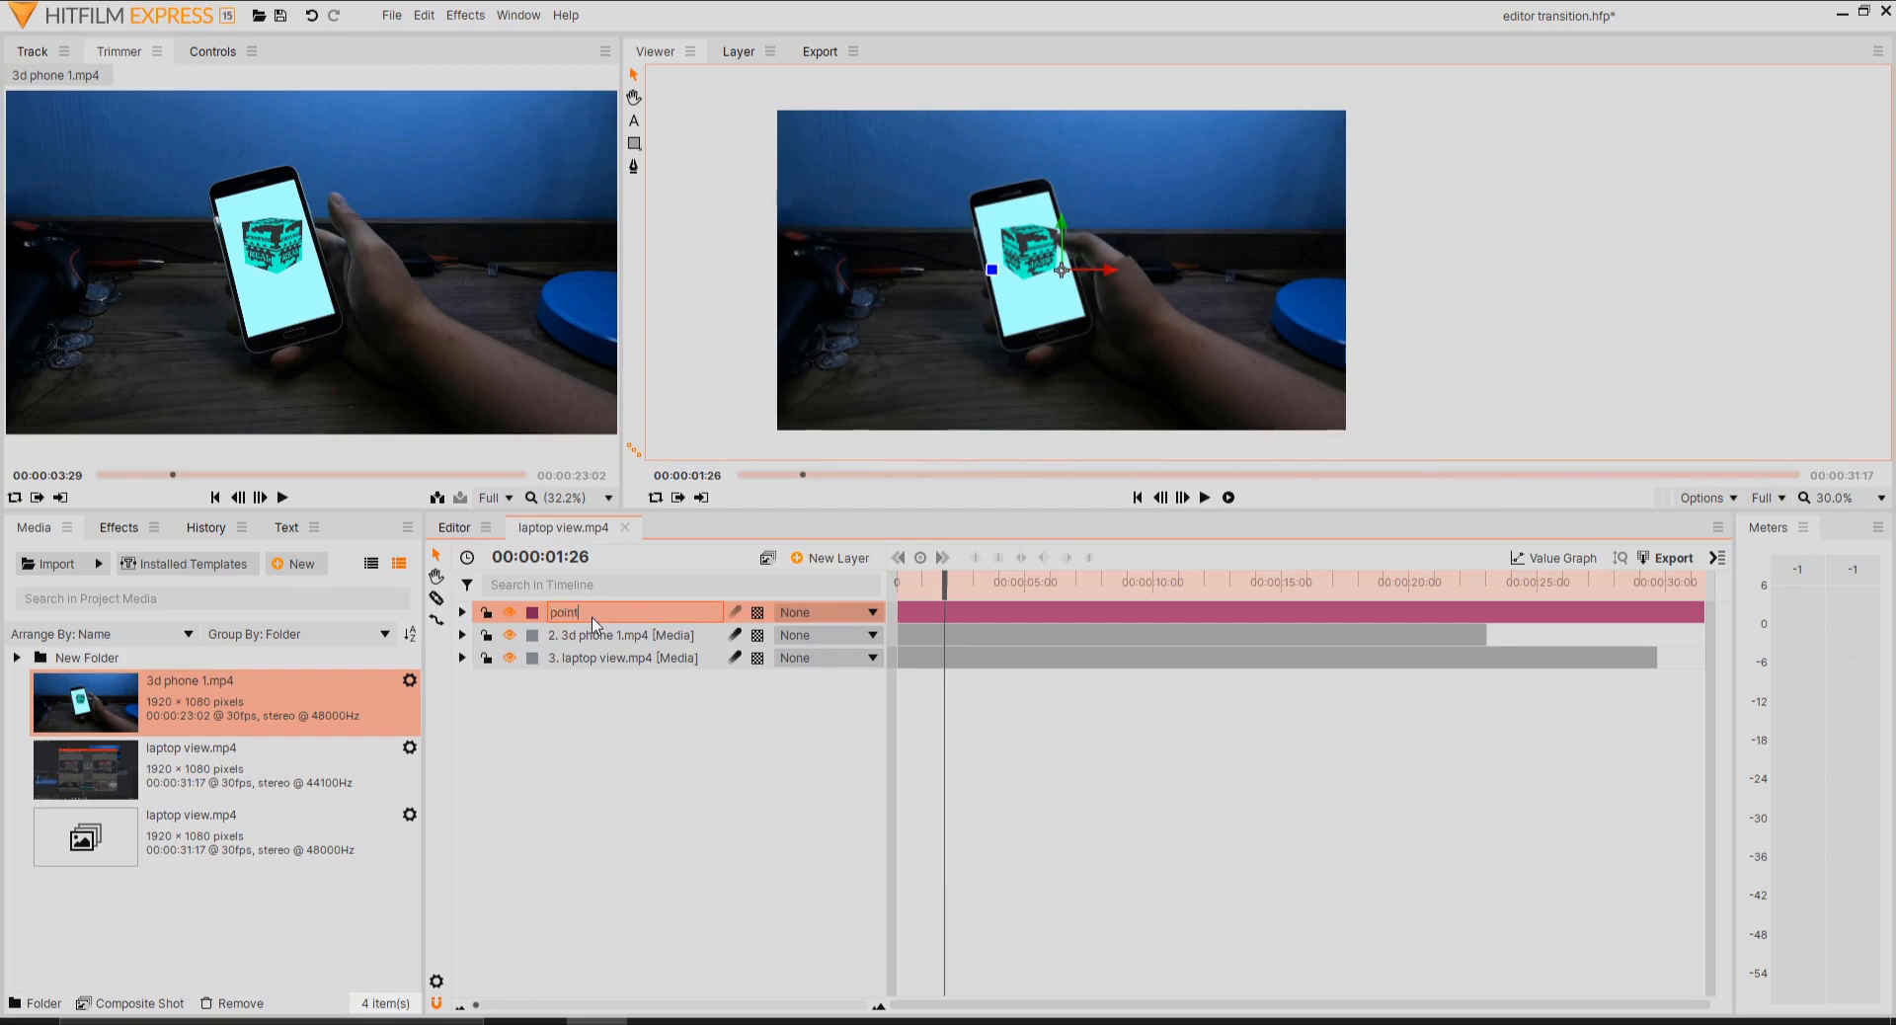
pyautogui.press('Return')
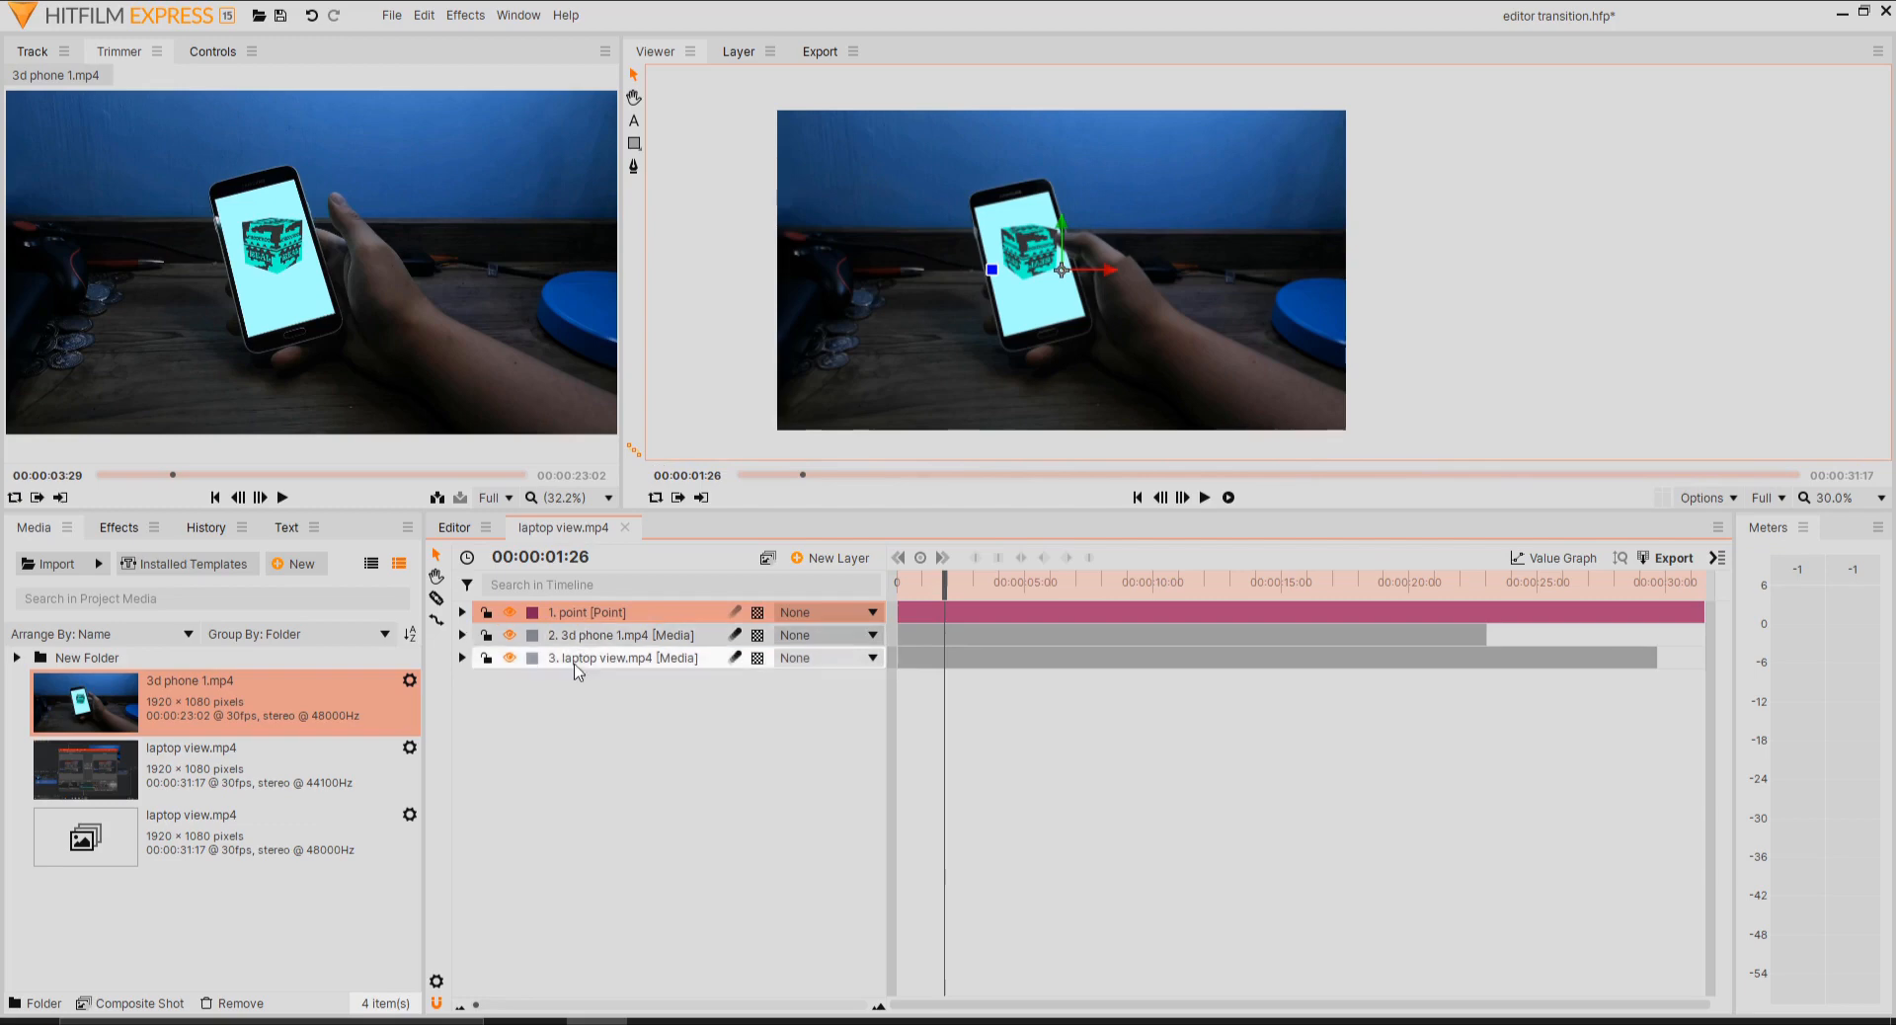
# - Expand the point layer's transform properties and add a scale keyframe at 00:00:04:28
pyautogui.click(462, 613)
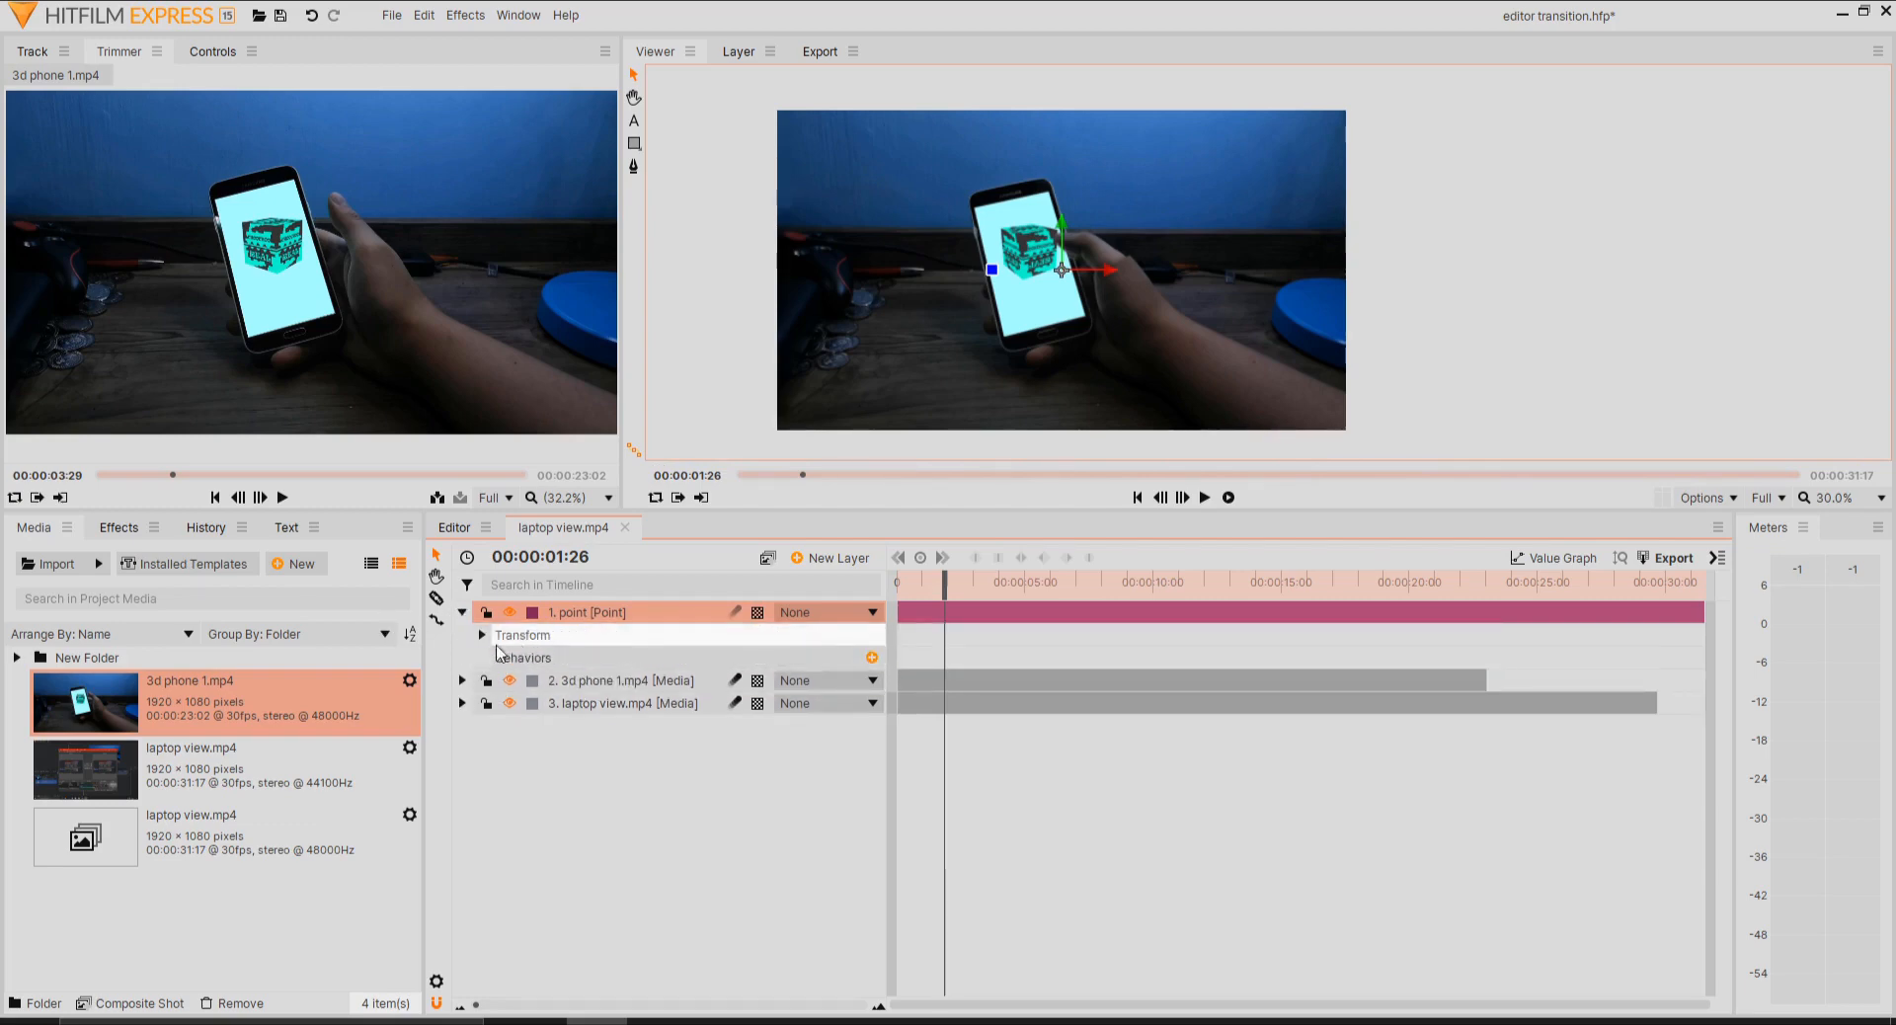
pyautogui.click(482, 636)
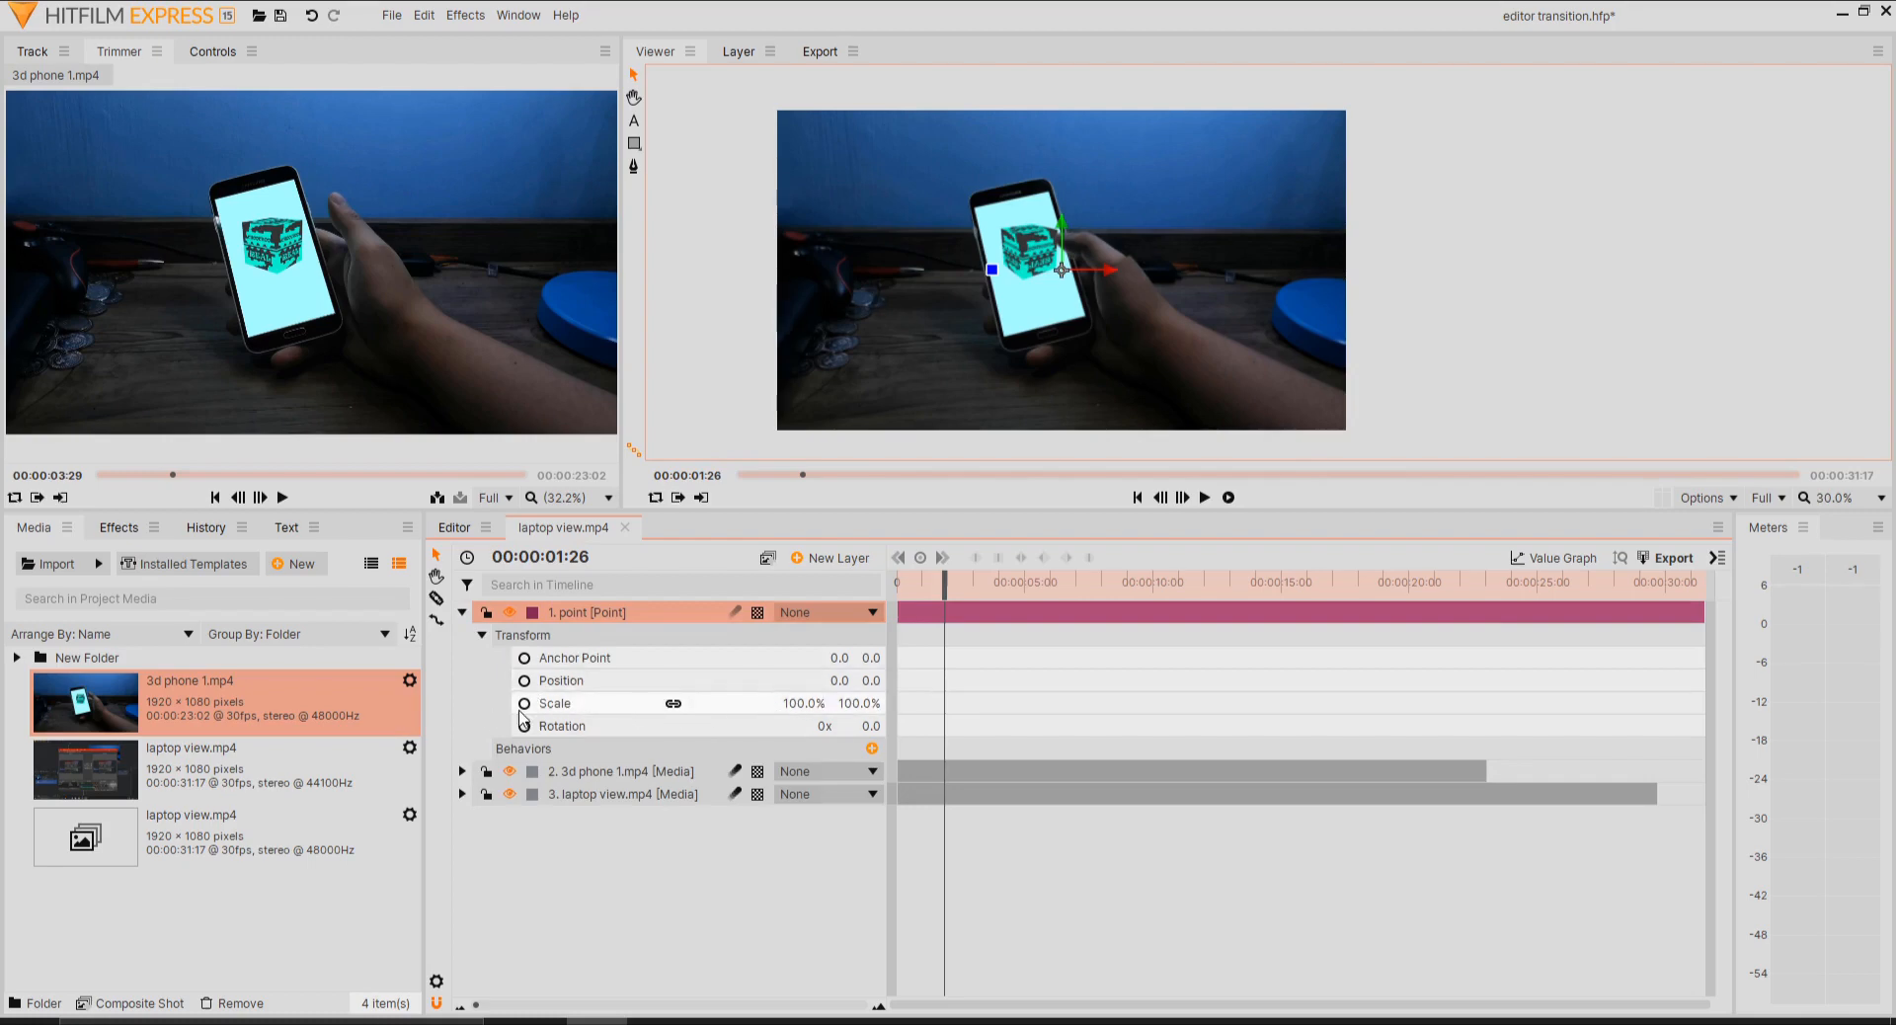
pyautogui.click(1000, 587)
pyautogui.press('space')
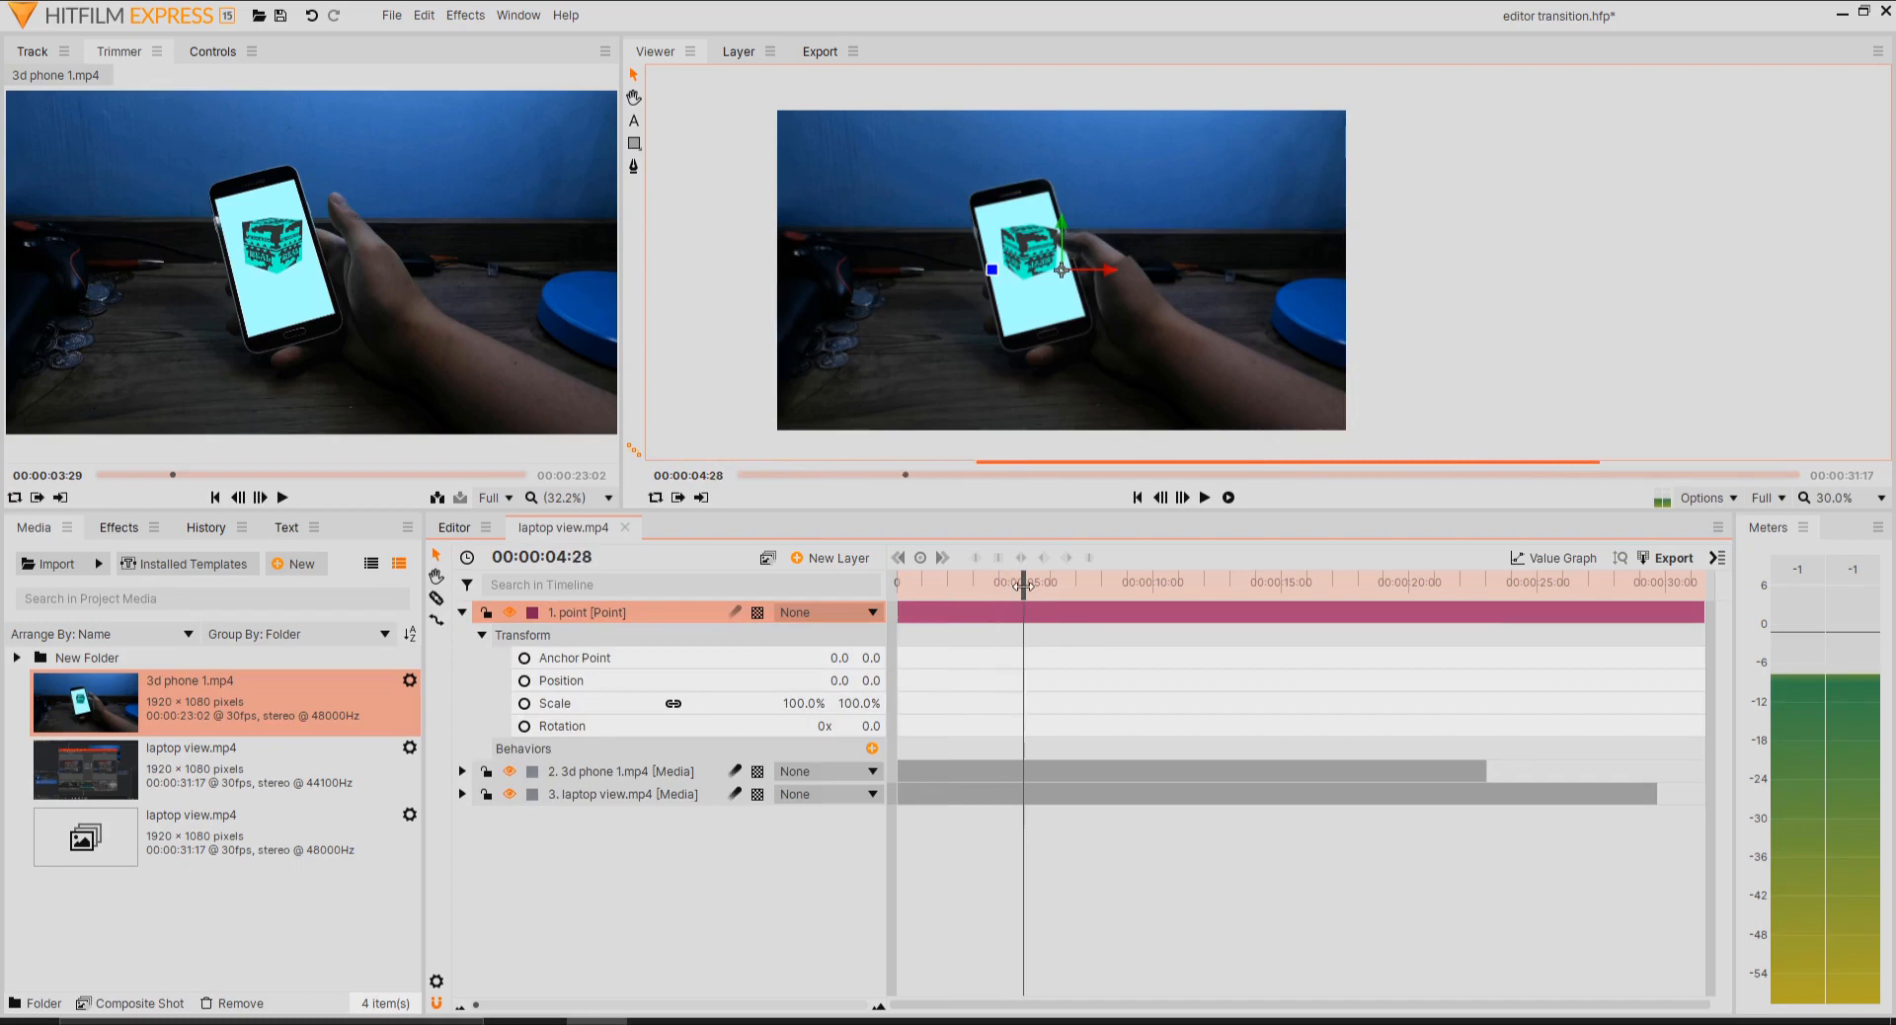
pyautogui.click(524, 703)
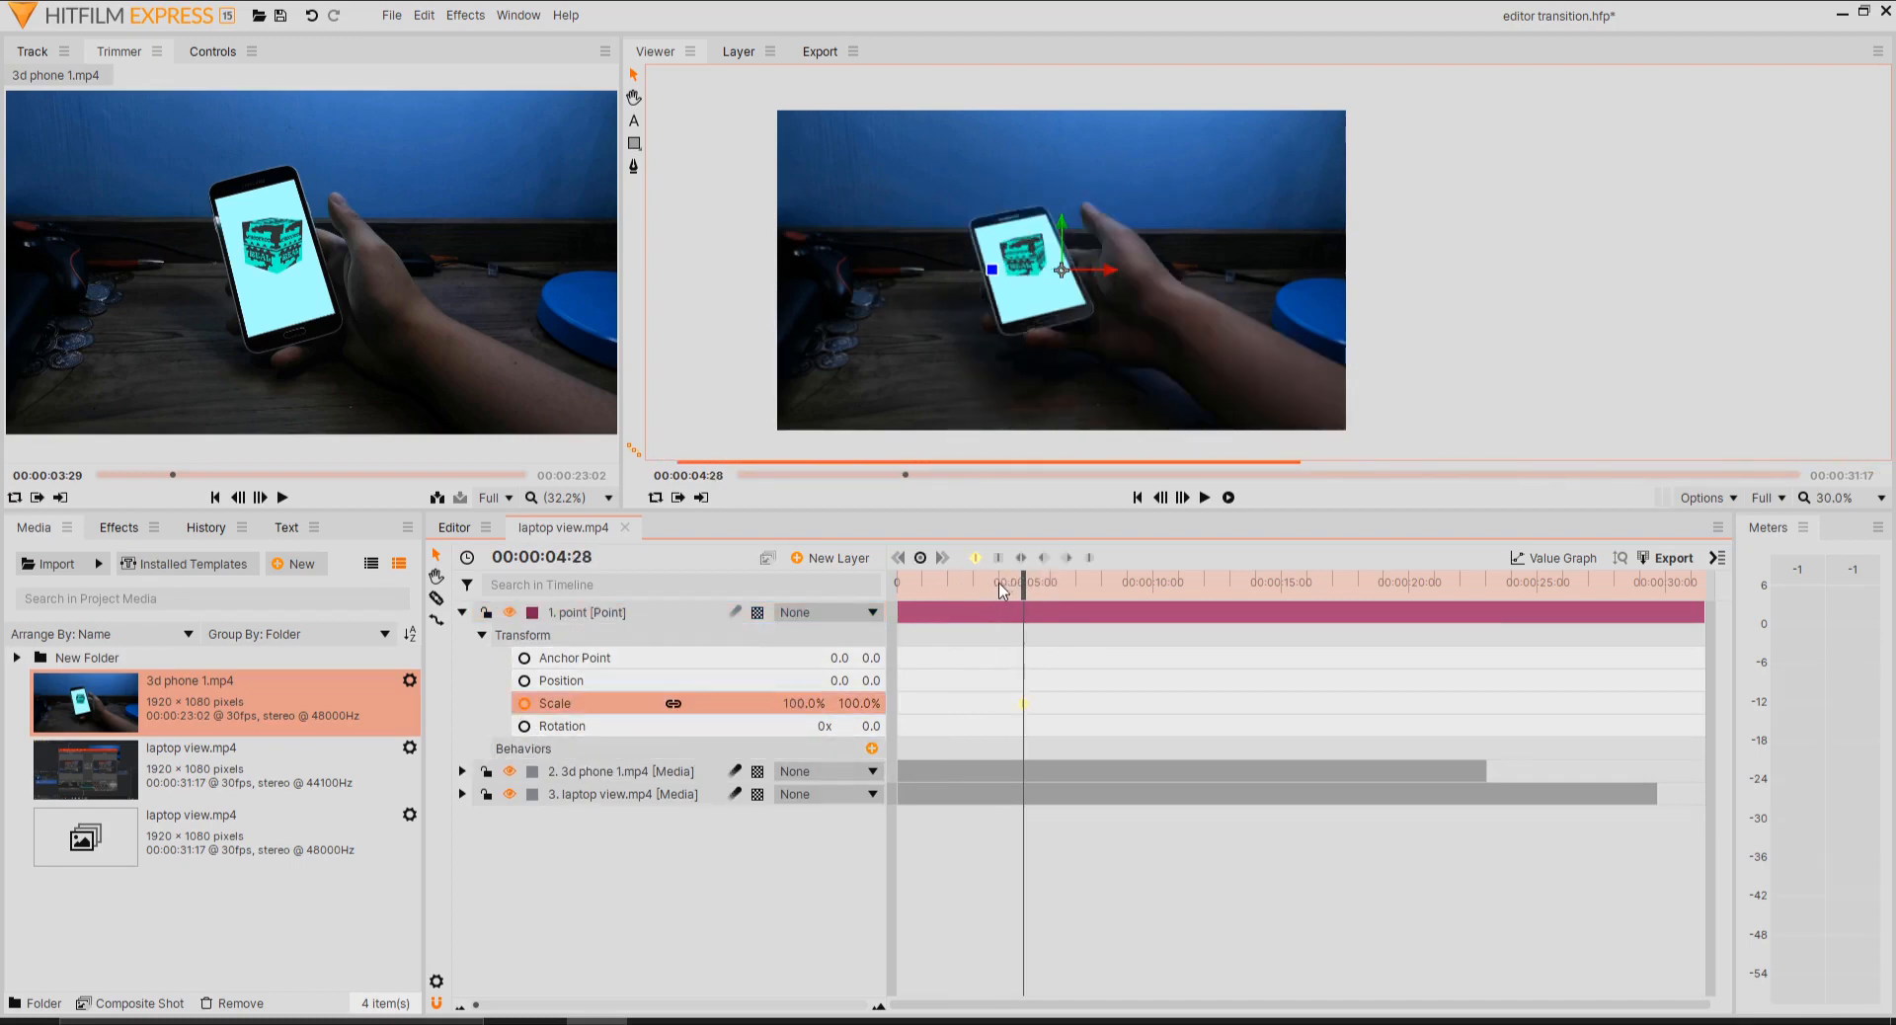
# - Set the point layer's scale to 22.5% at 00:00:06:02 as a second keyframe
pyautogui.click(997, 588)
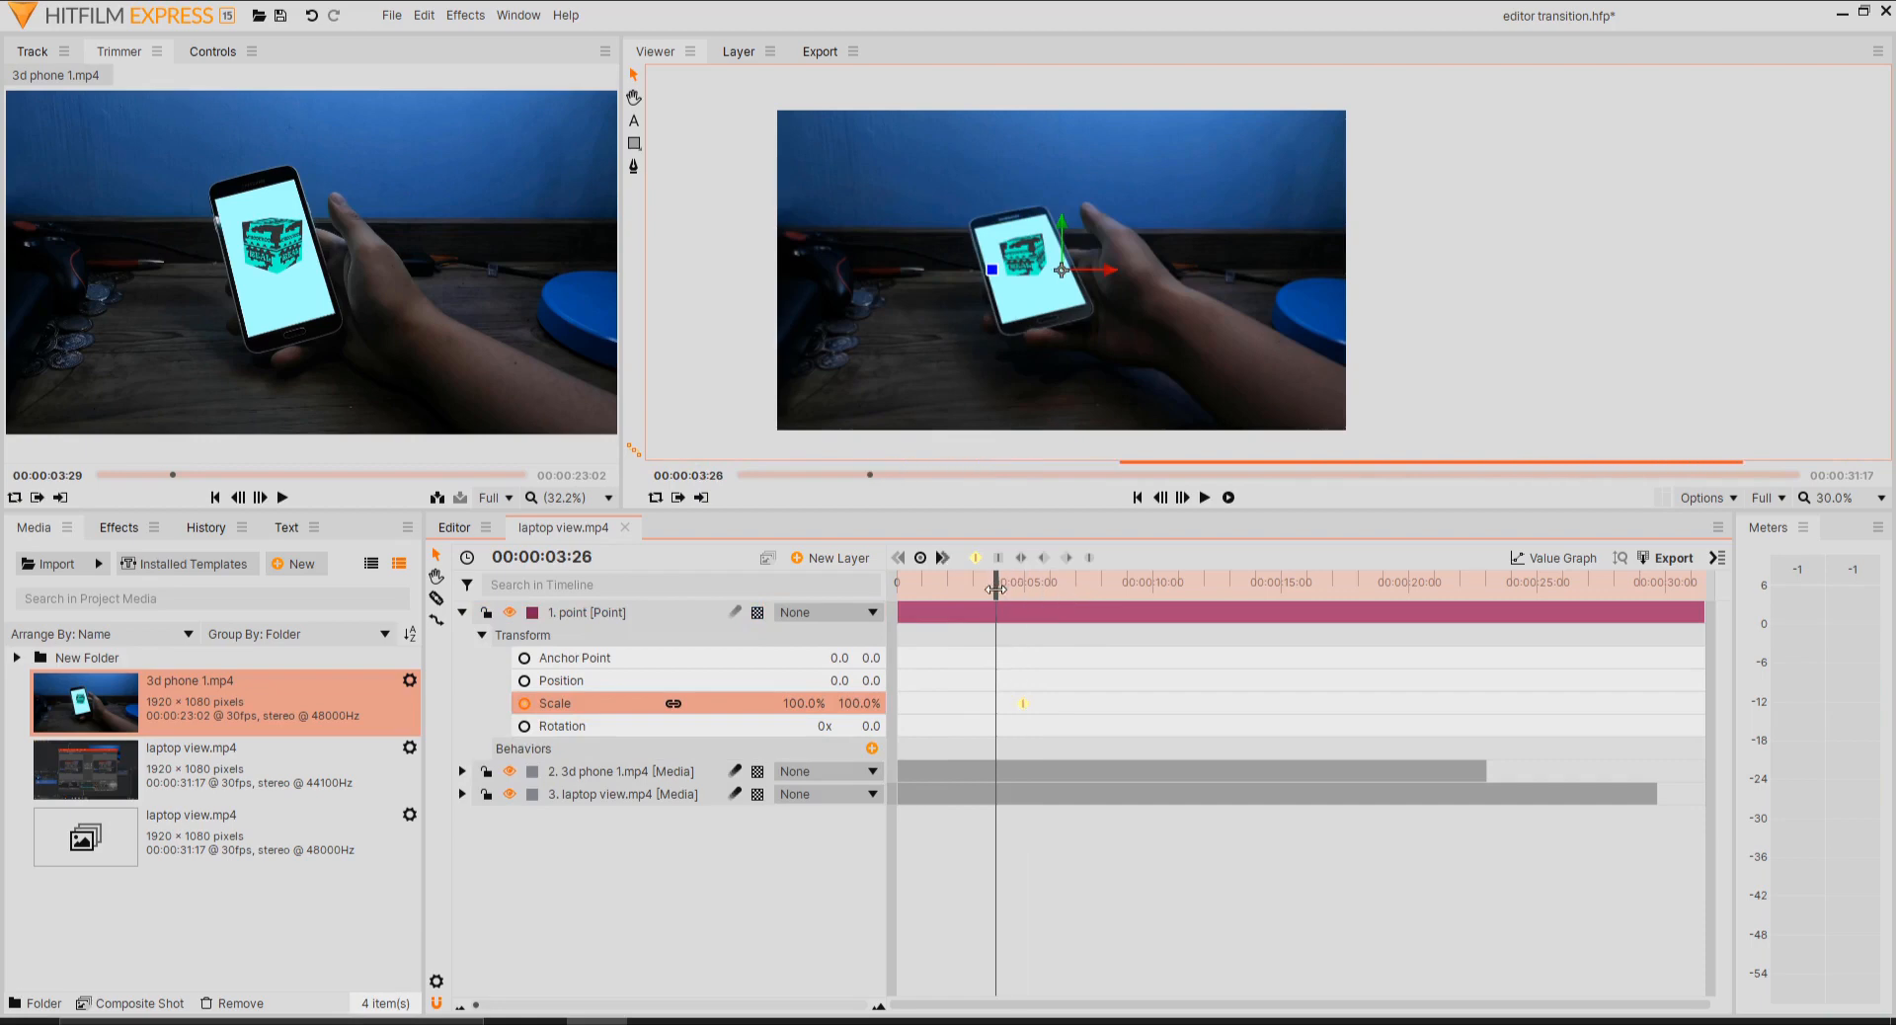
pyautogui.click(1051, 586)
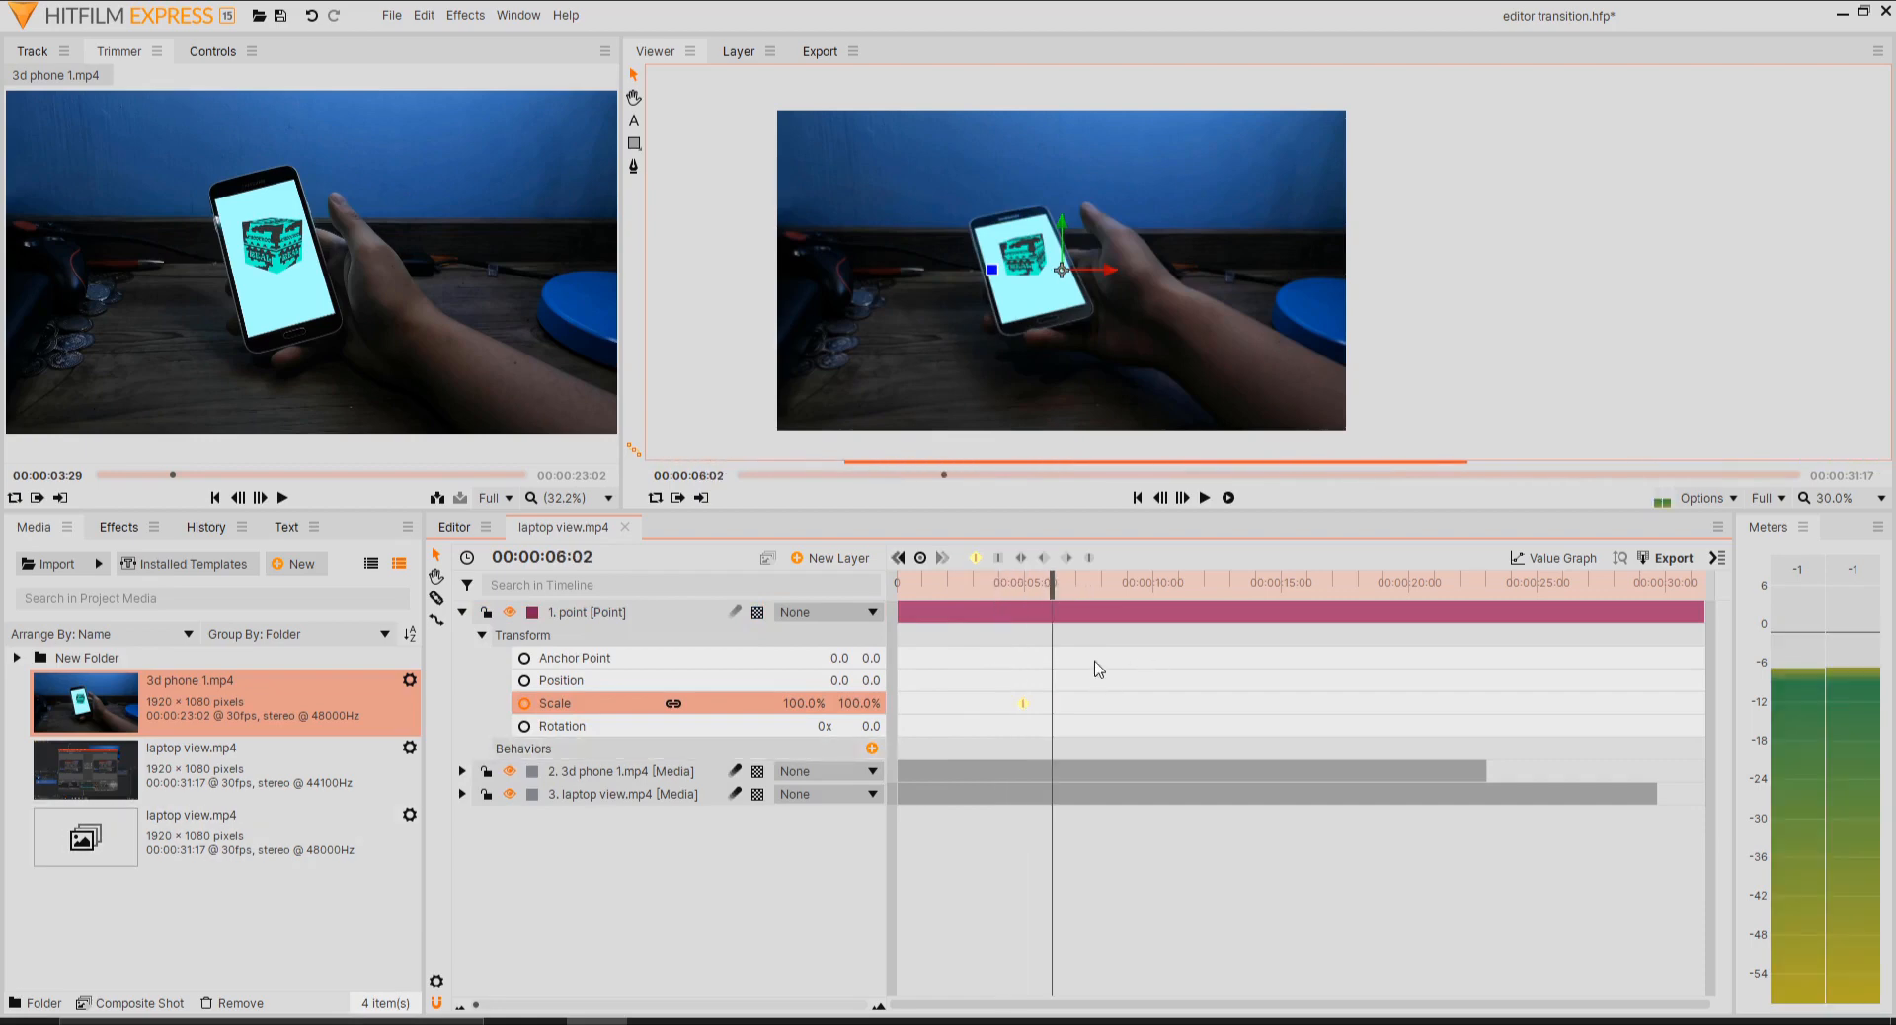
pyautogui.click(826, 701)
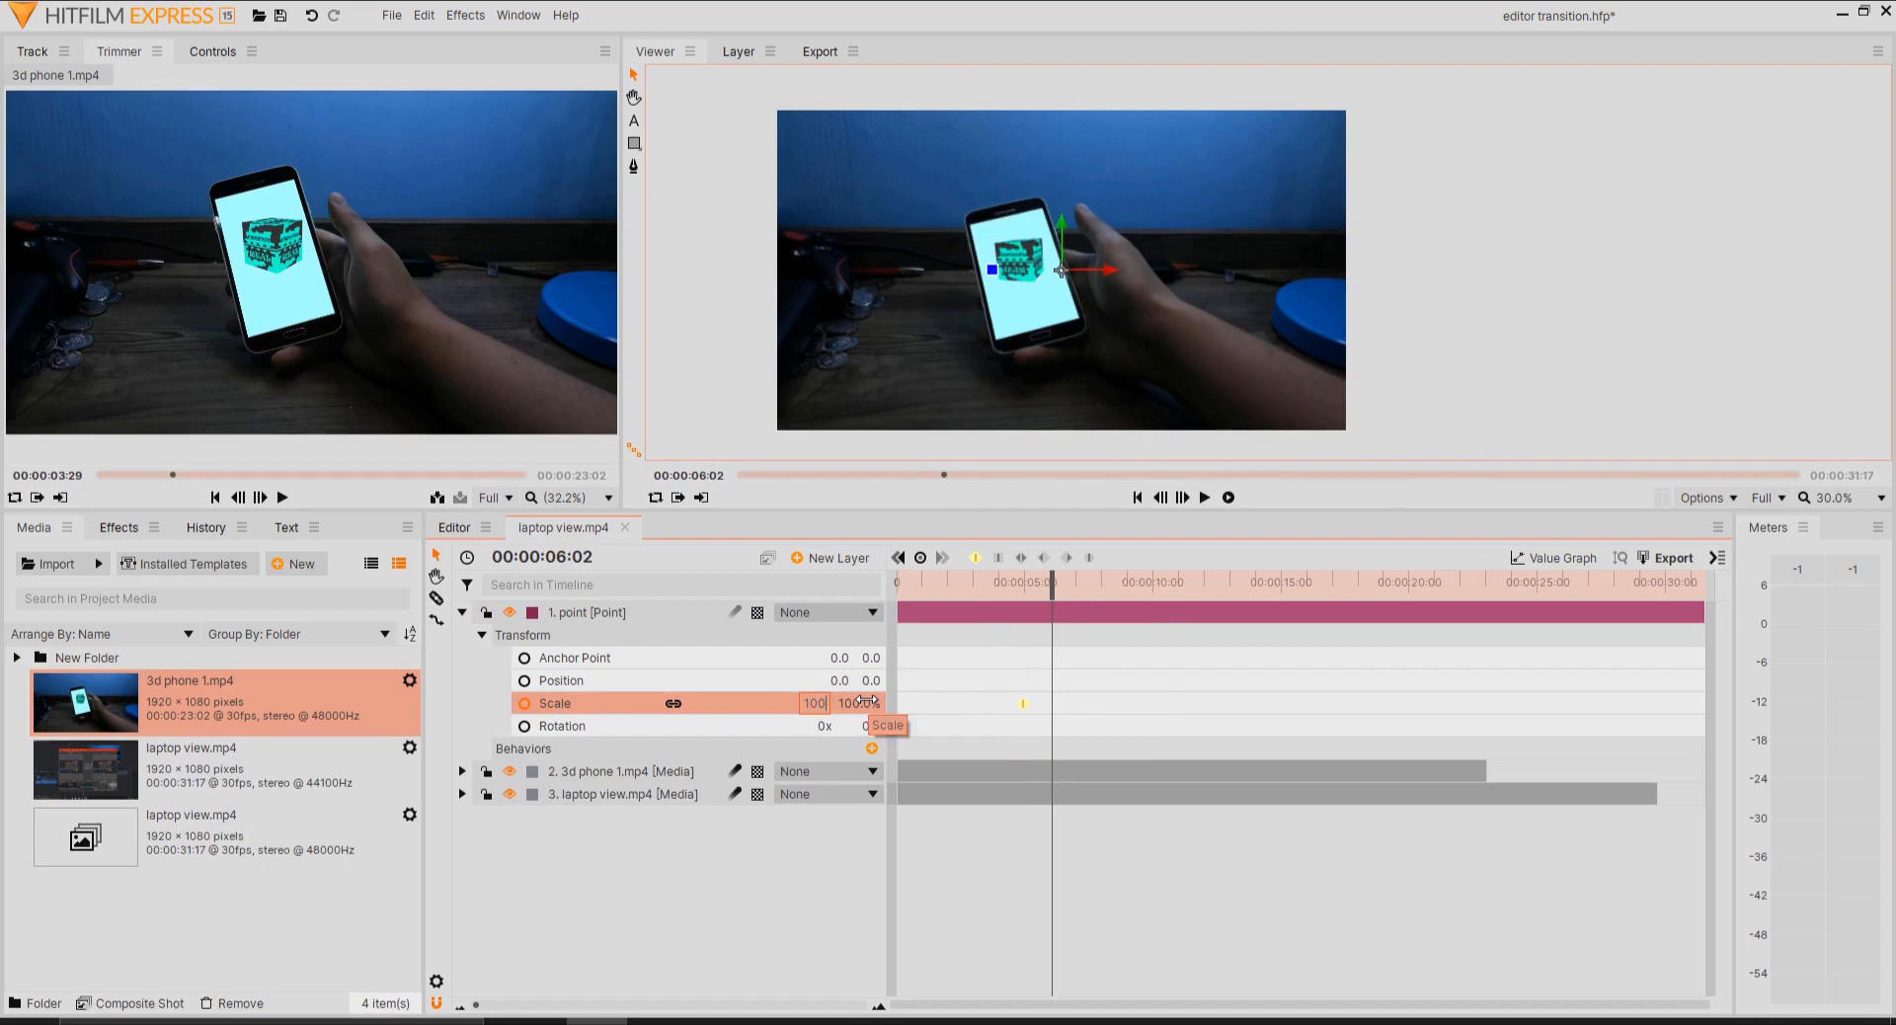
pyautogui.press('Return')
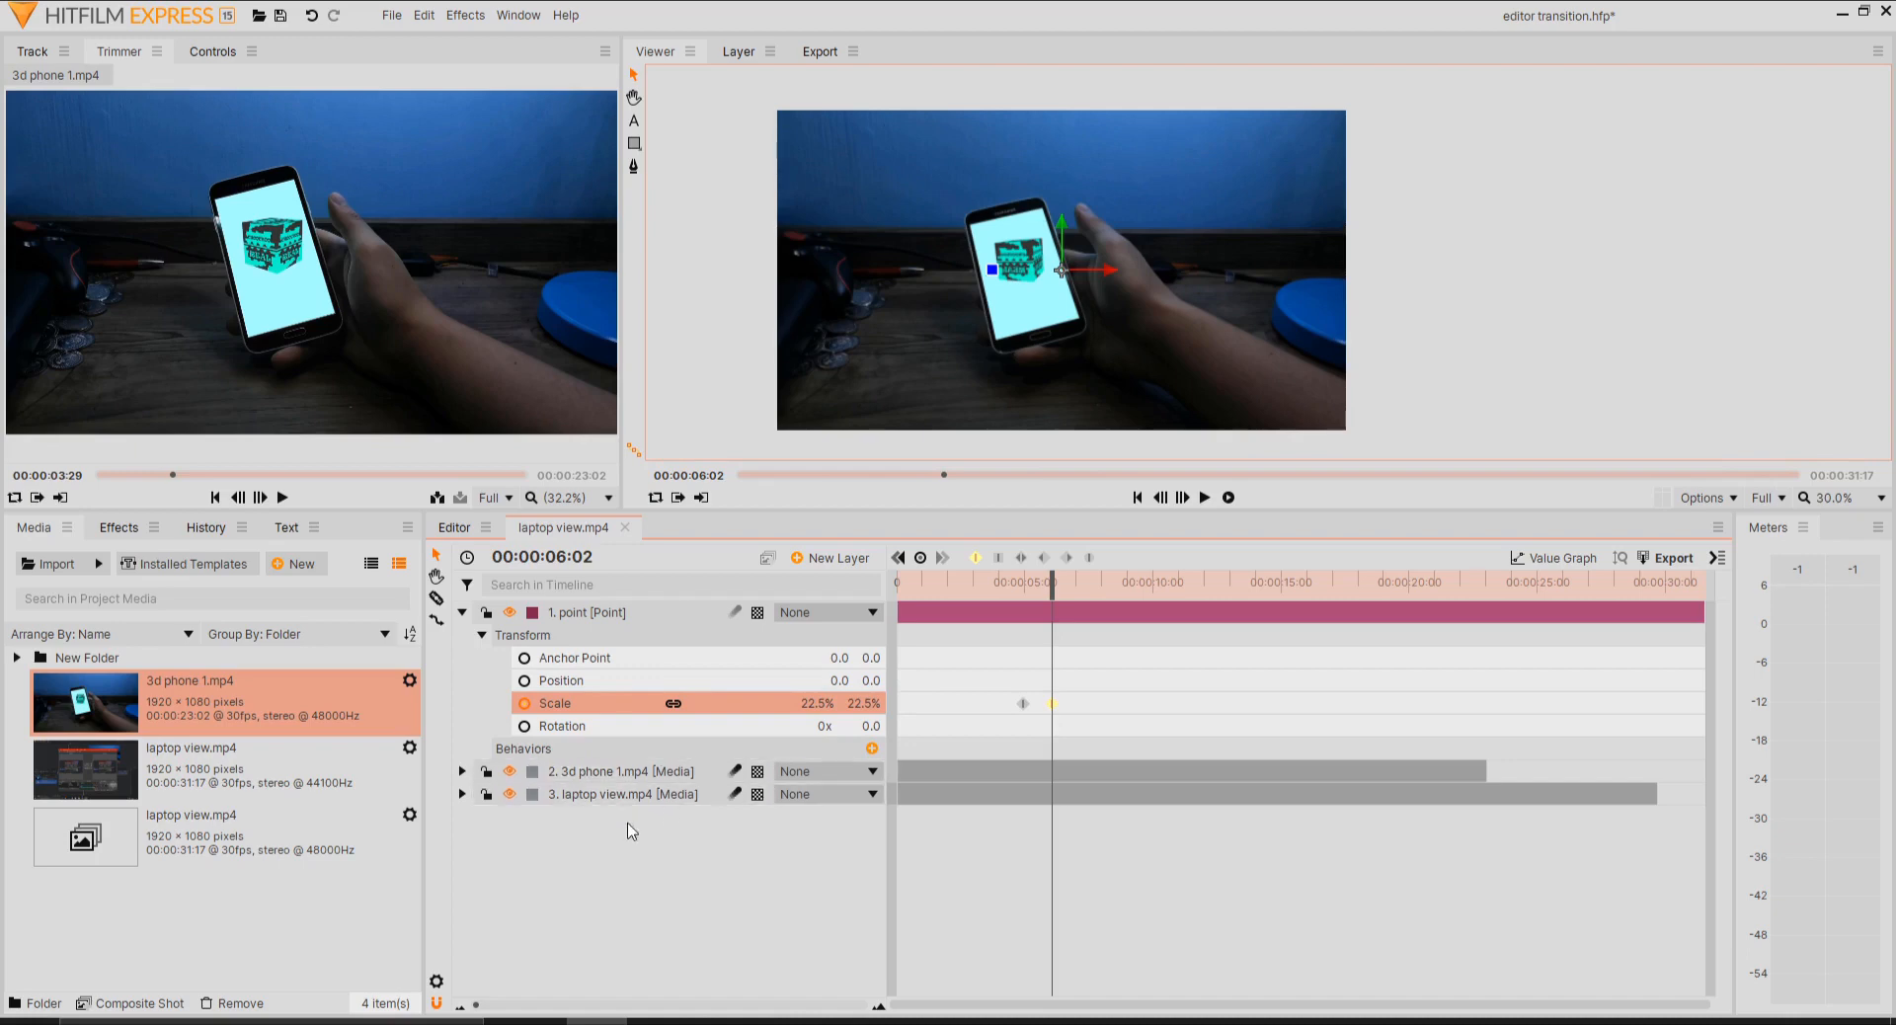
# - Delete both scale keyframes from the point layer and move the playhead to 00:00:04:26
pyautogui.press('Delete')
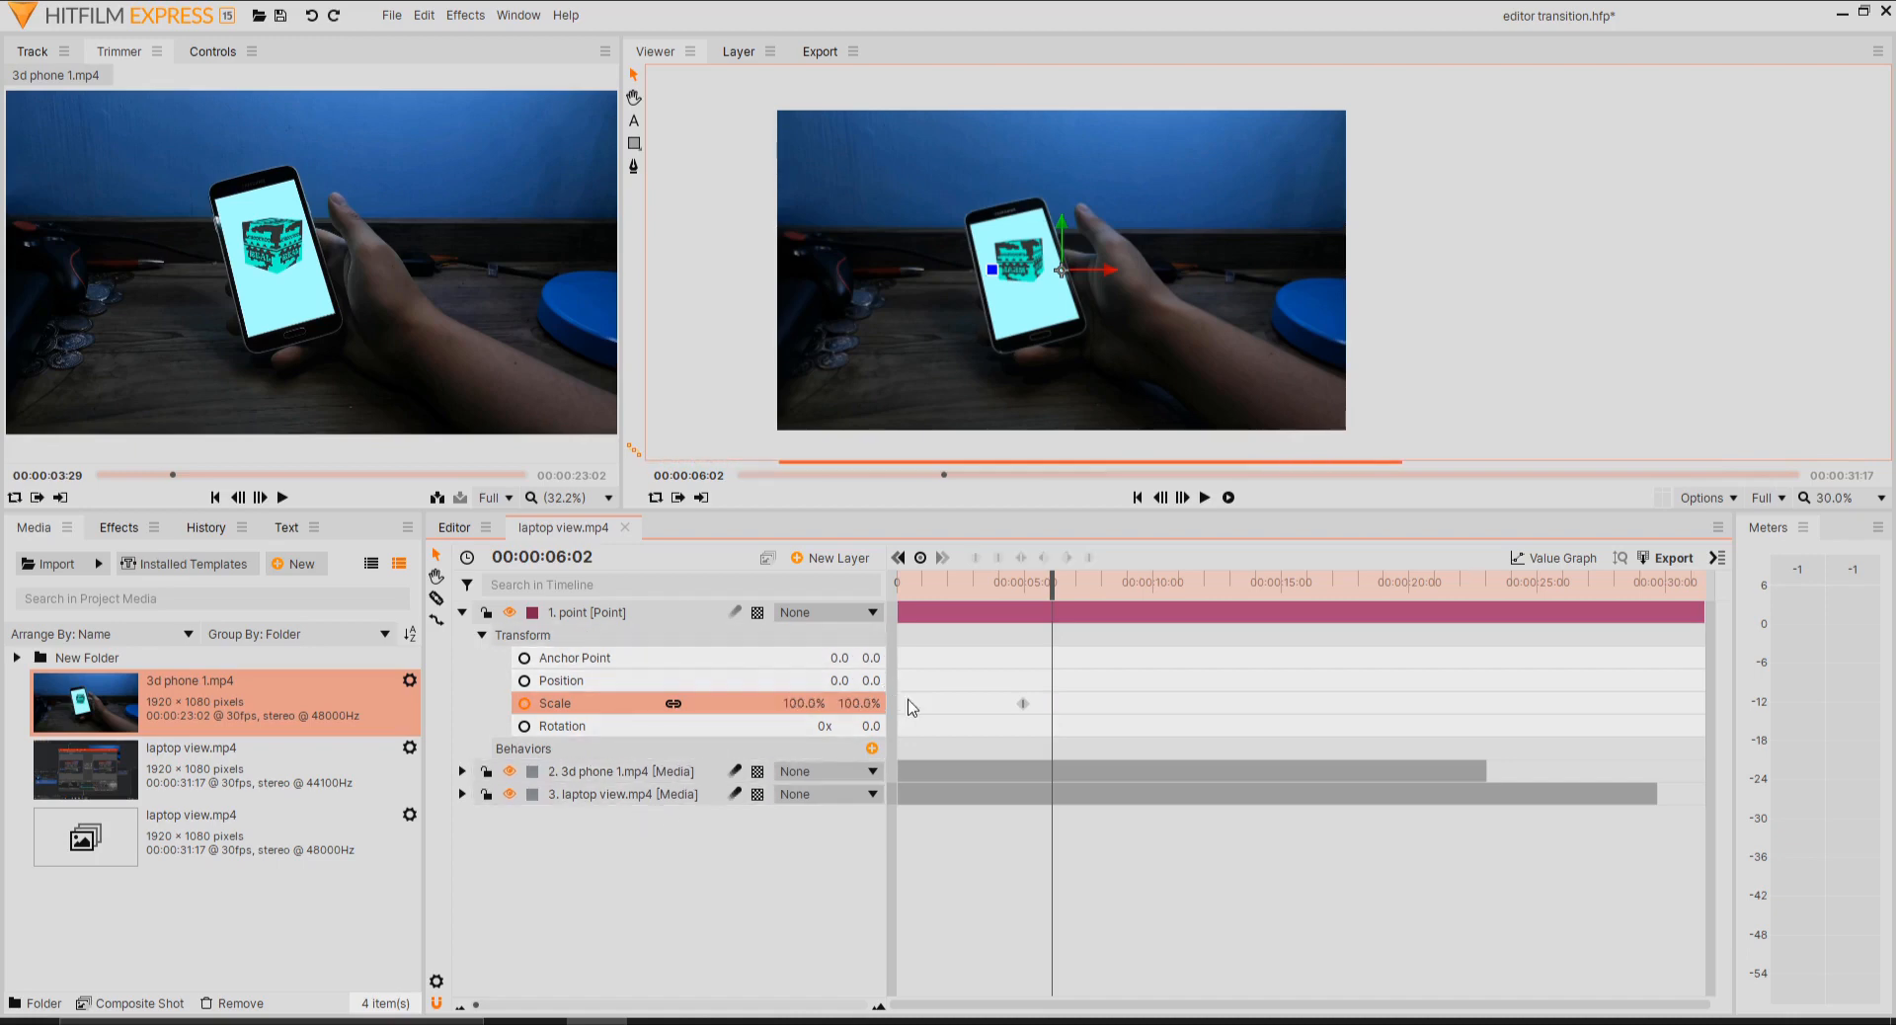
pyautogui.moveTo(985, 678); pyautogui.dragTo(1035, 729)
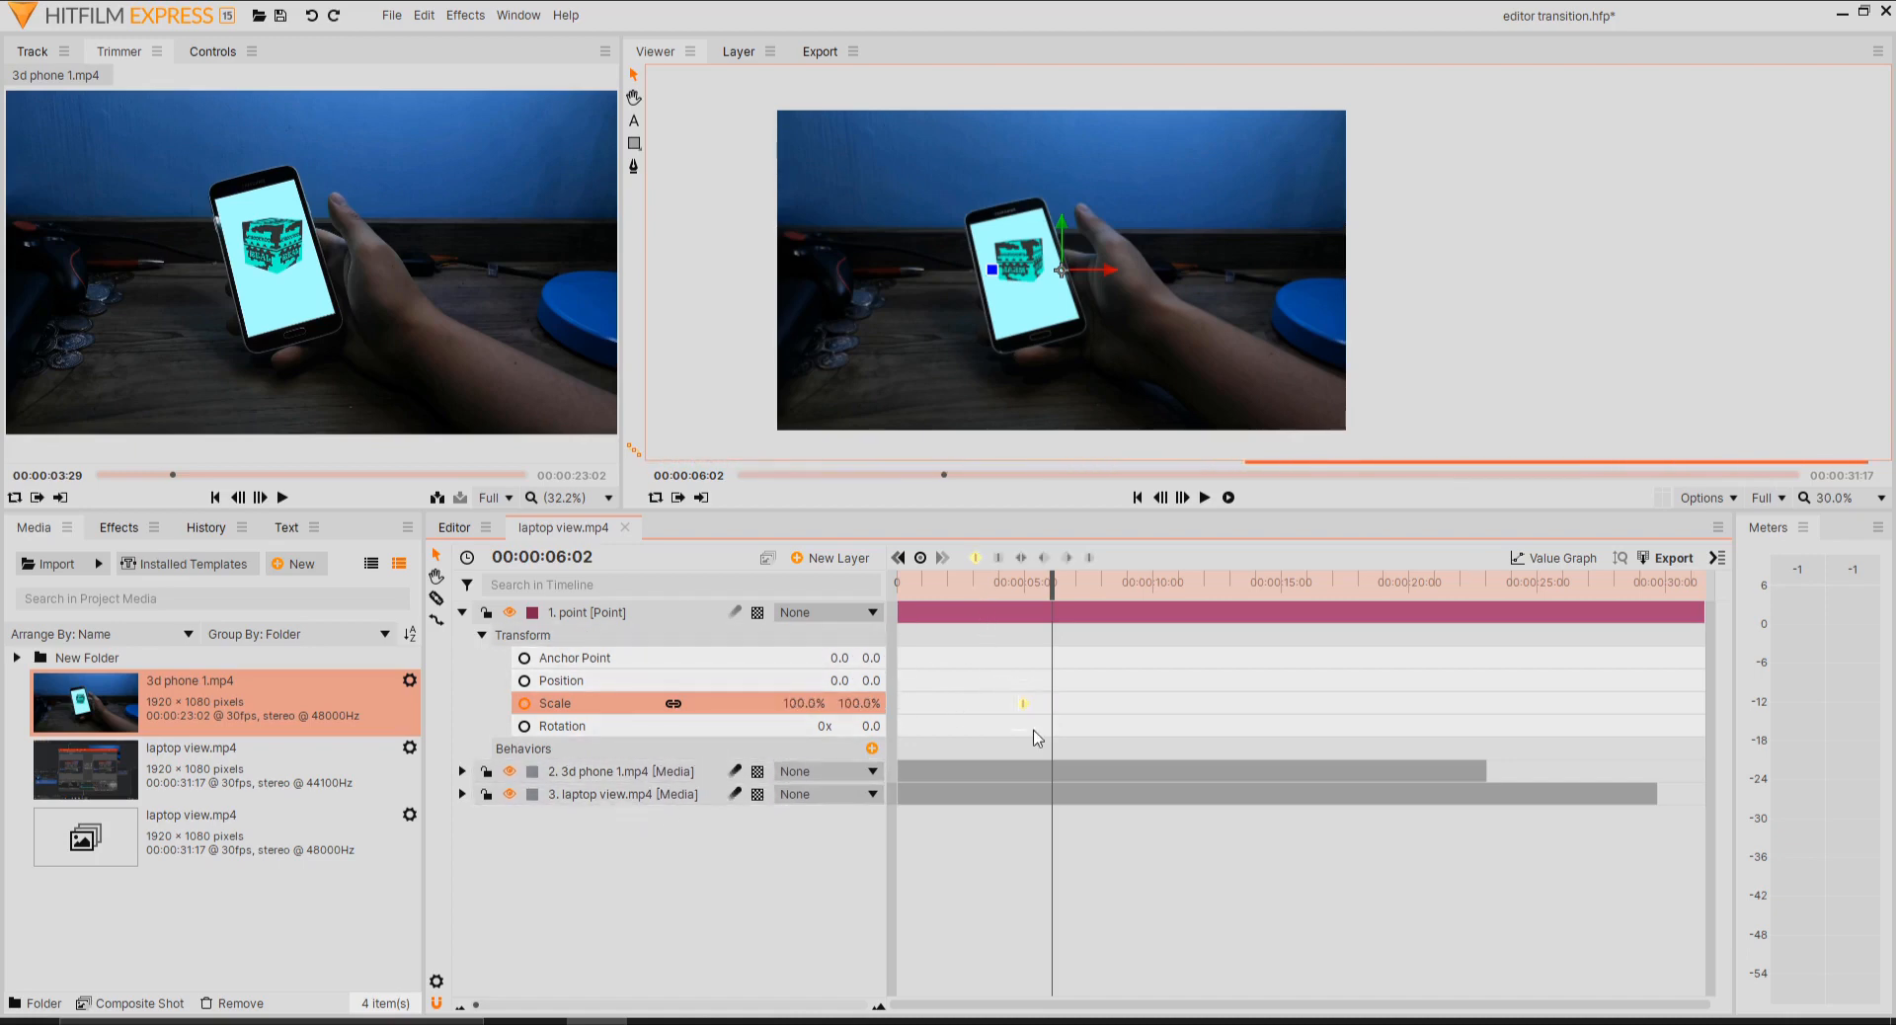
pyautogui.click(1023, 590)
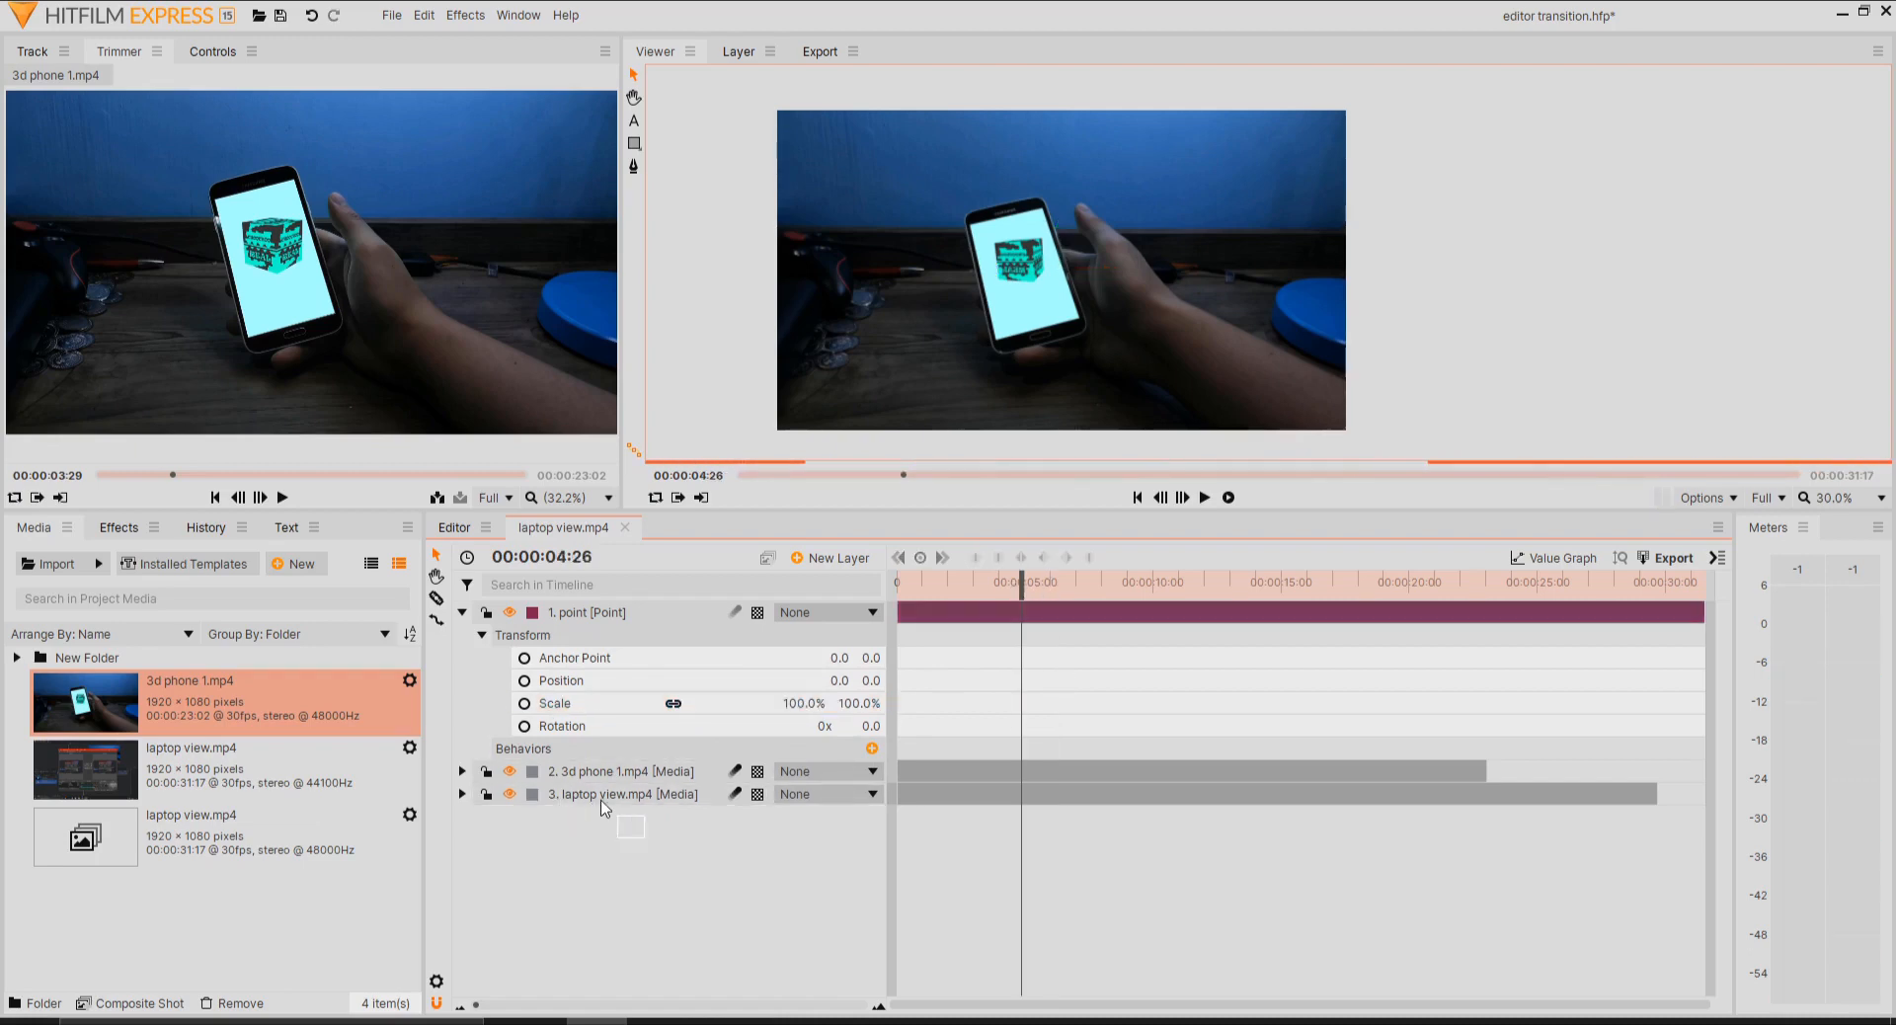
# - Parent both the 3d phone 1.mp4 and laptop view.mp4 layers to the point layer
pyautogui.moveTo(605, 834); pyautogui.dragTo(577, 772)
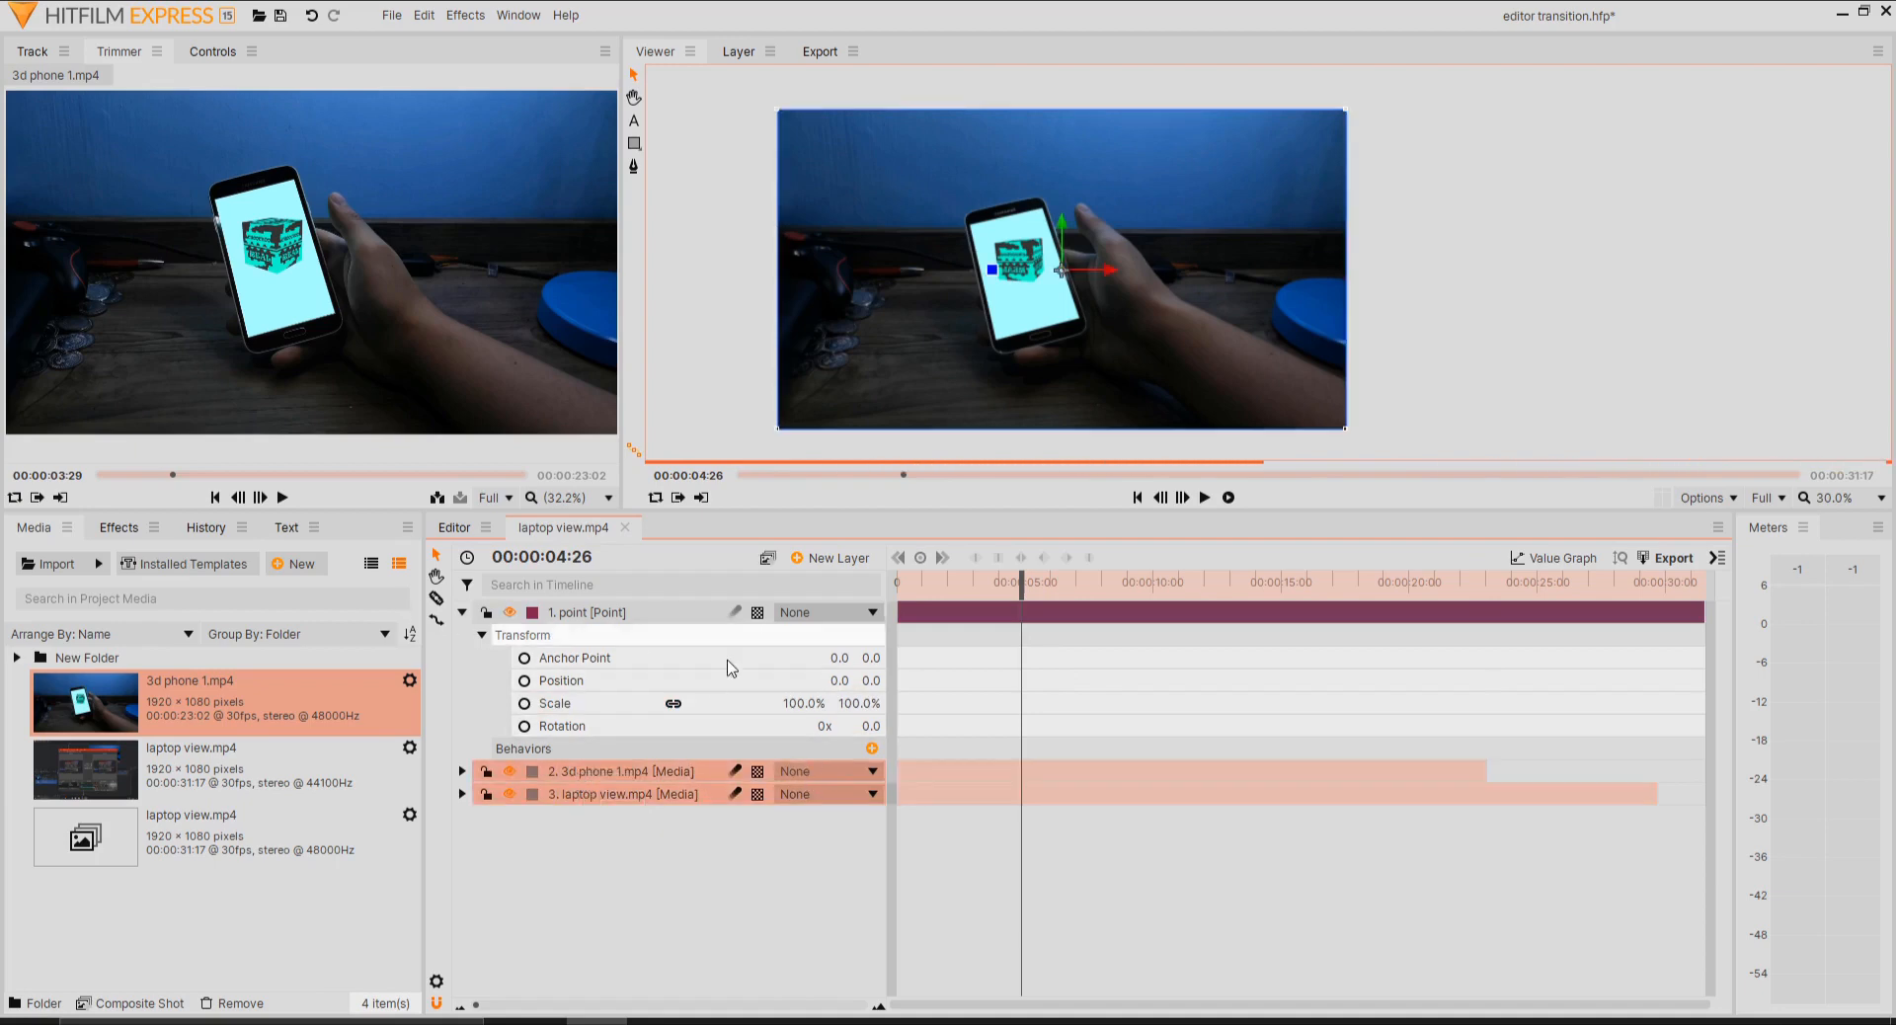
pyautogui.click(834, 772)
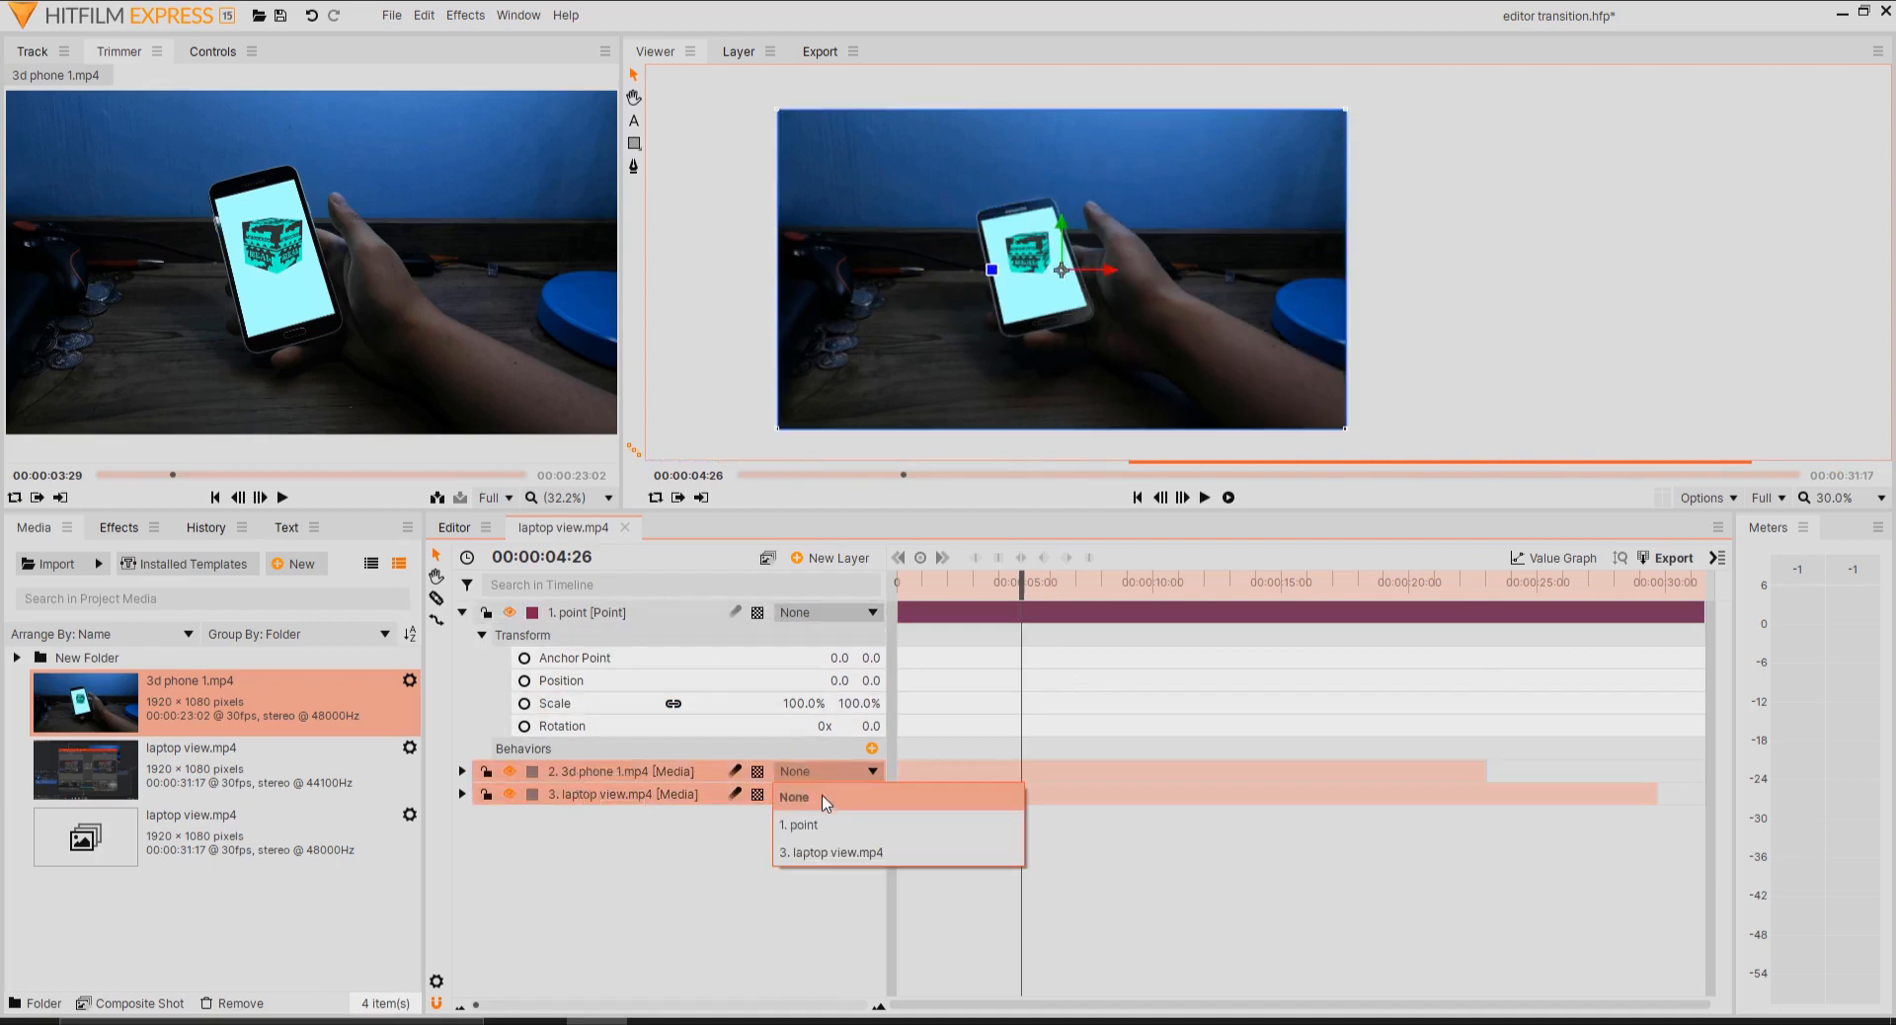
pyautogui.click(804, 825)
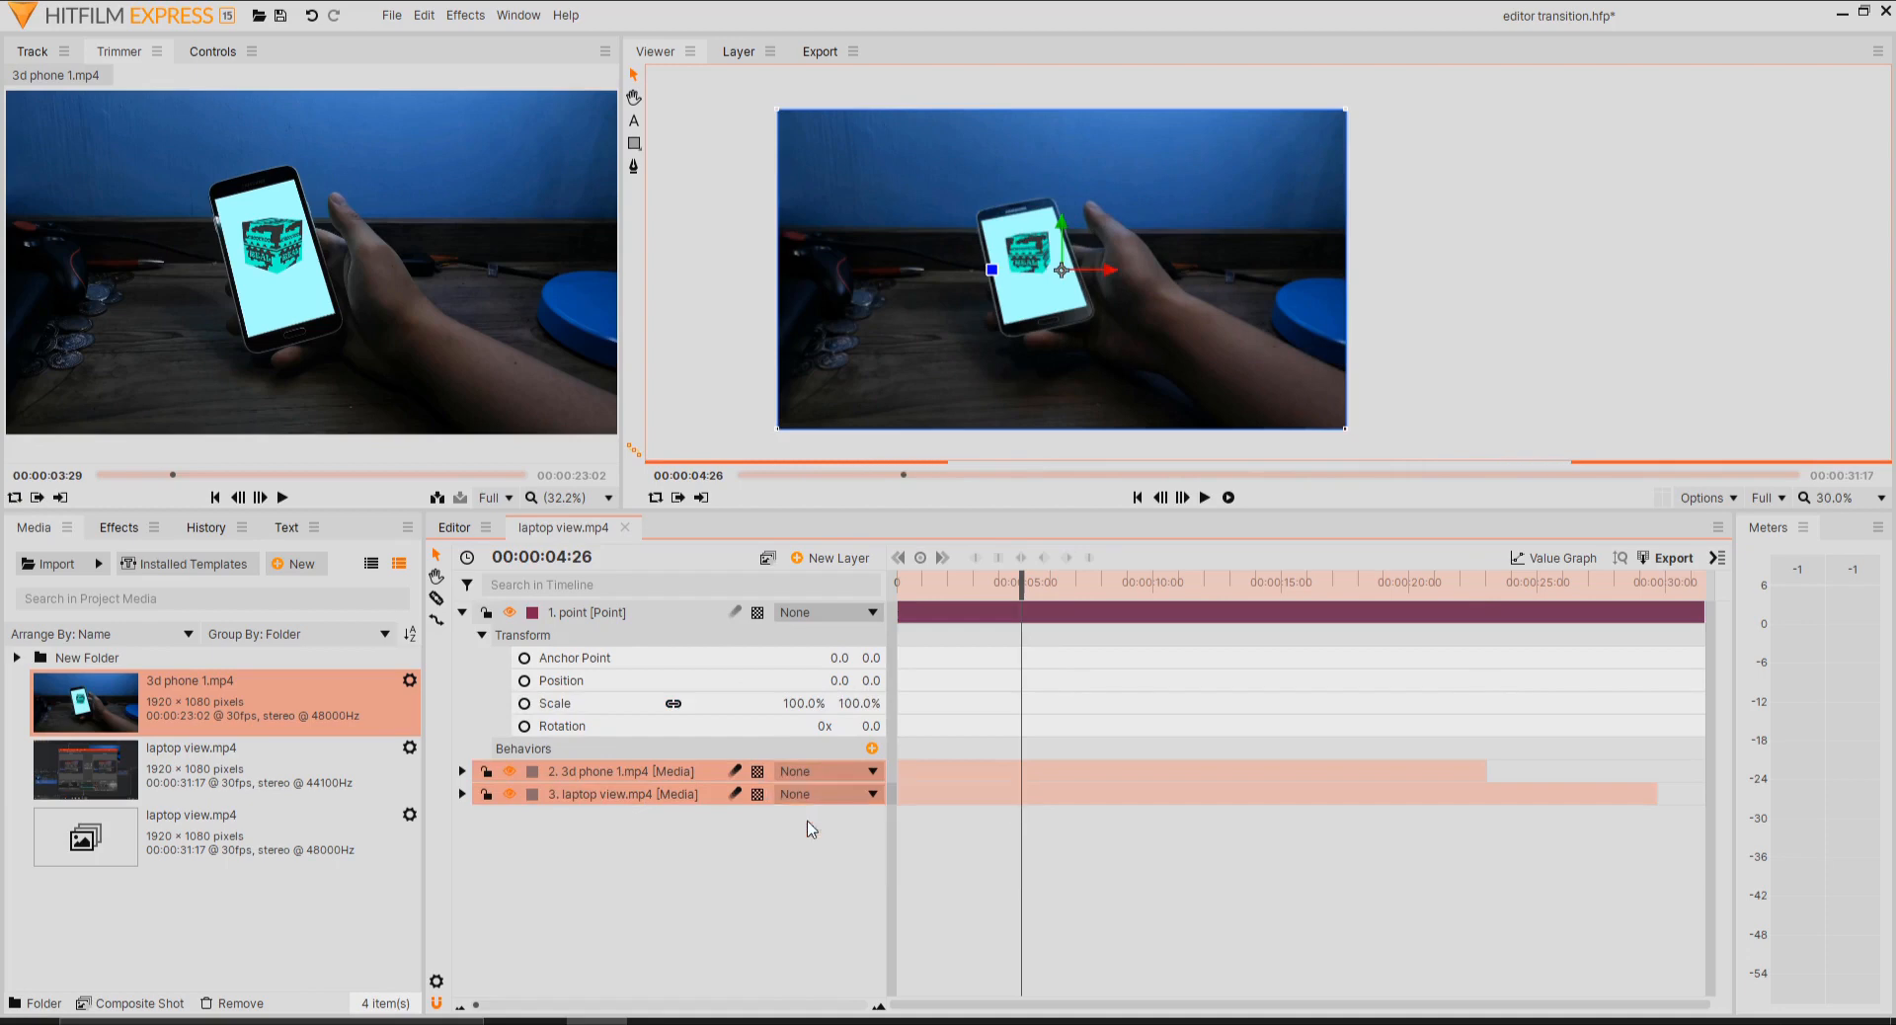
pyautogui.click(702, 868)
pyautogui.moveTo(702, 868); pyautogui.dragTo(656, 771)
pyautogui.click(813, 773)
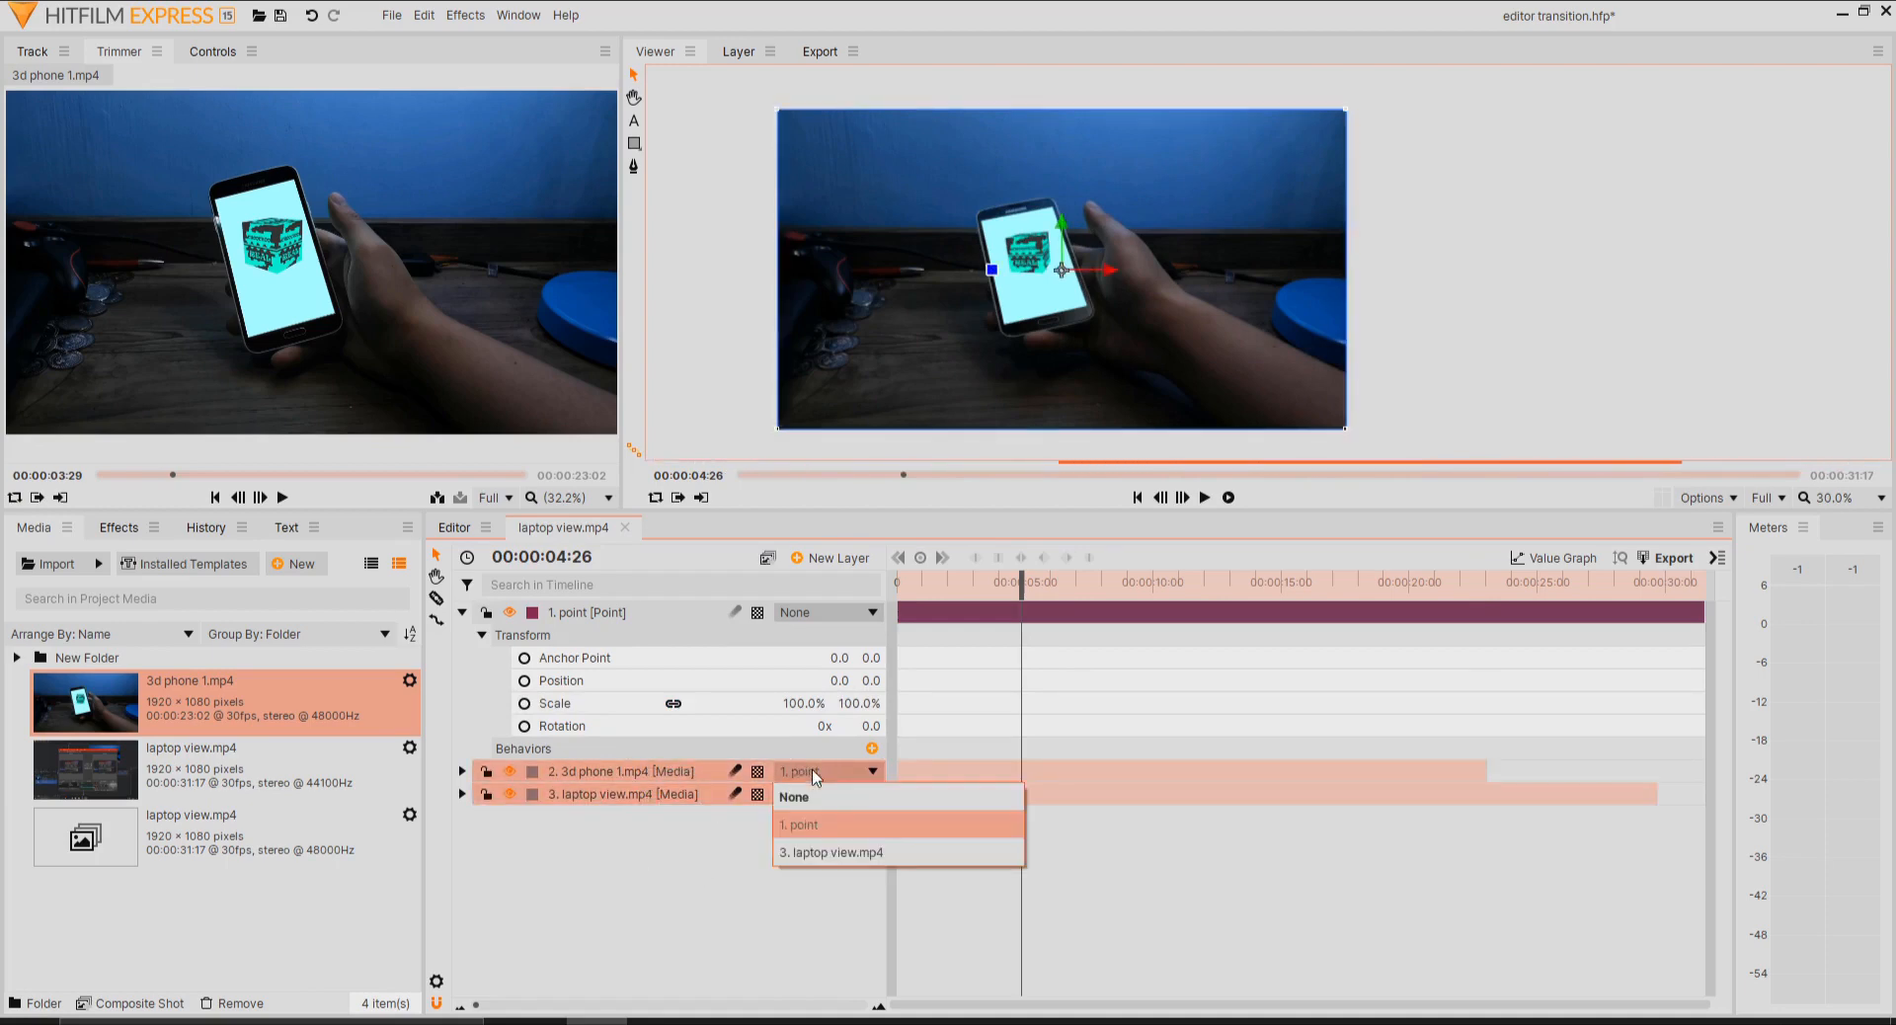
pyautogui.click(820, 825)
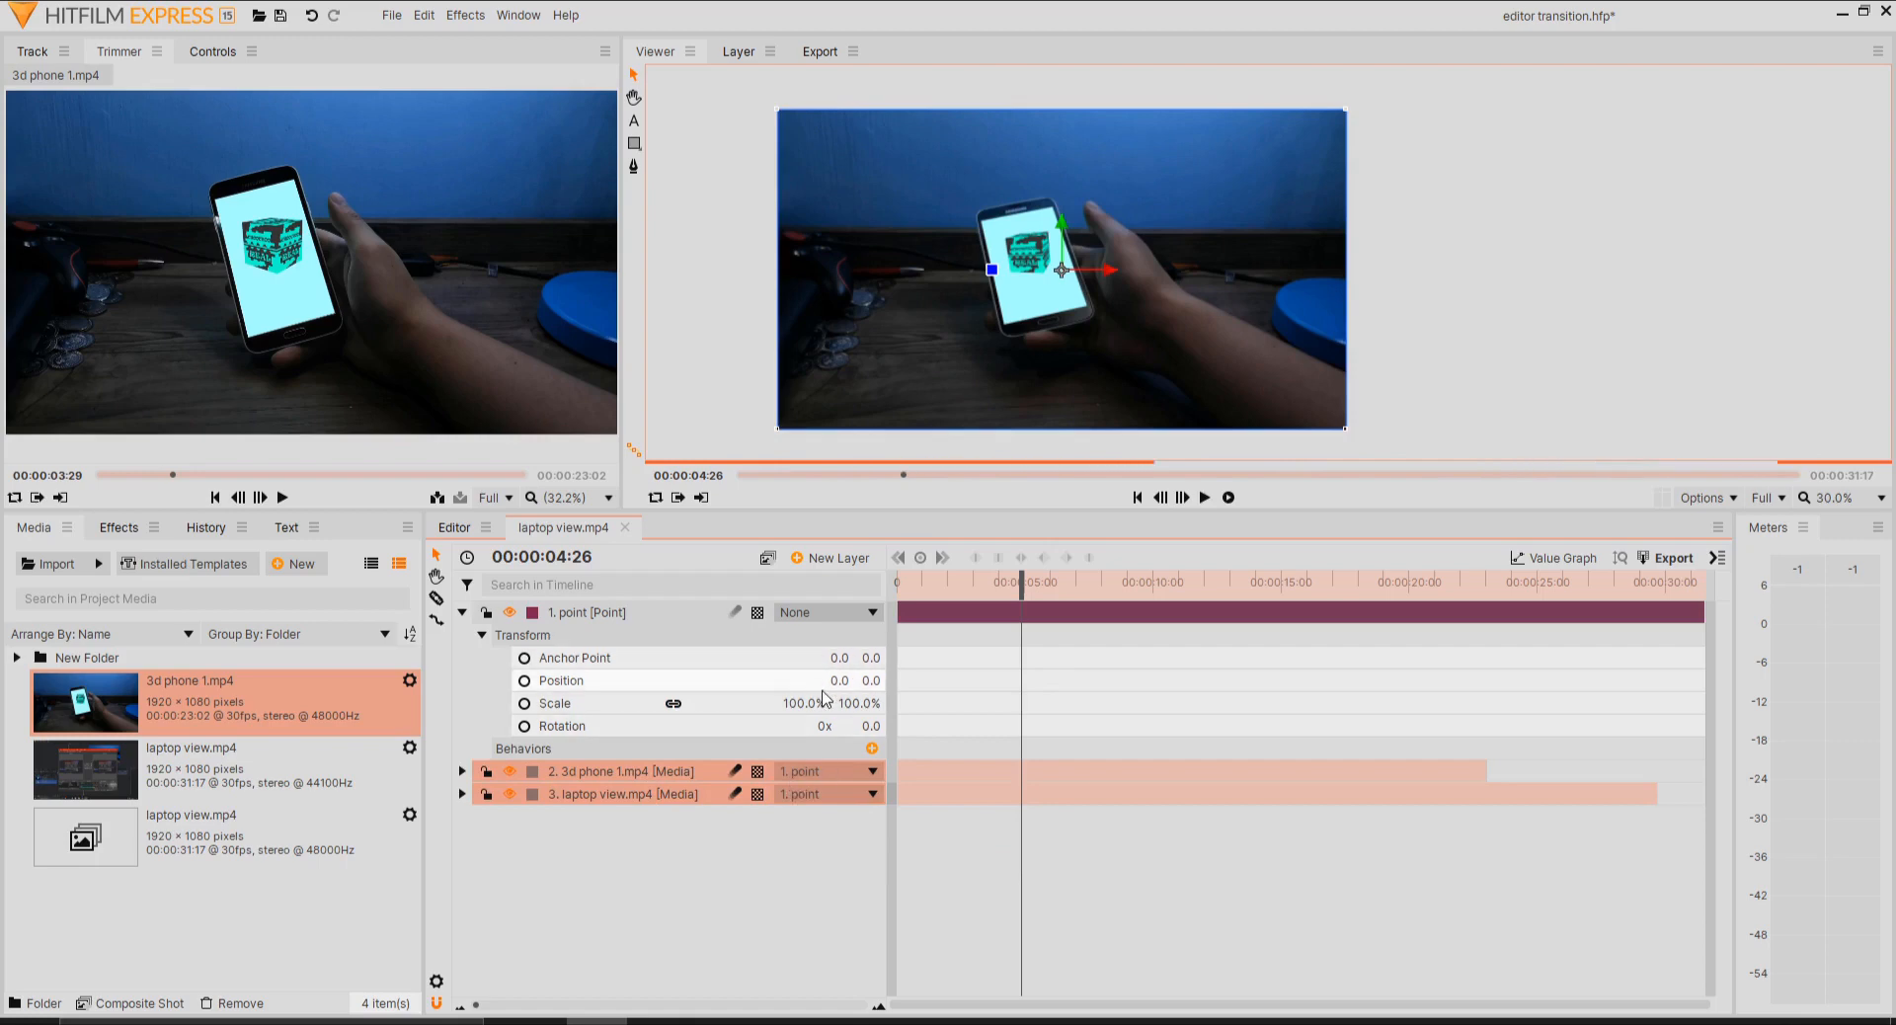
# - Add position and scale keyframes to the point layer at 00:00:04:26, and set its scale to 22.5% at 00:00:06:00
pyautogui.click(524, 704)
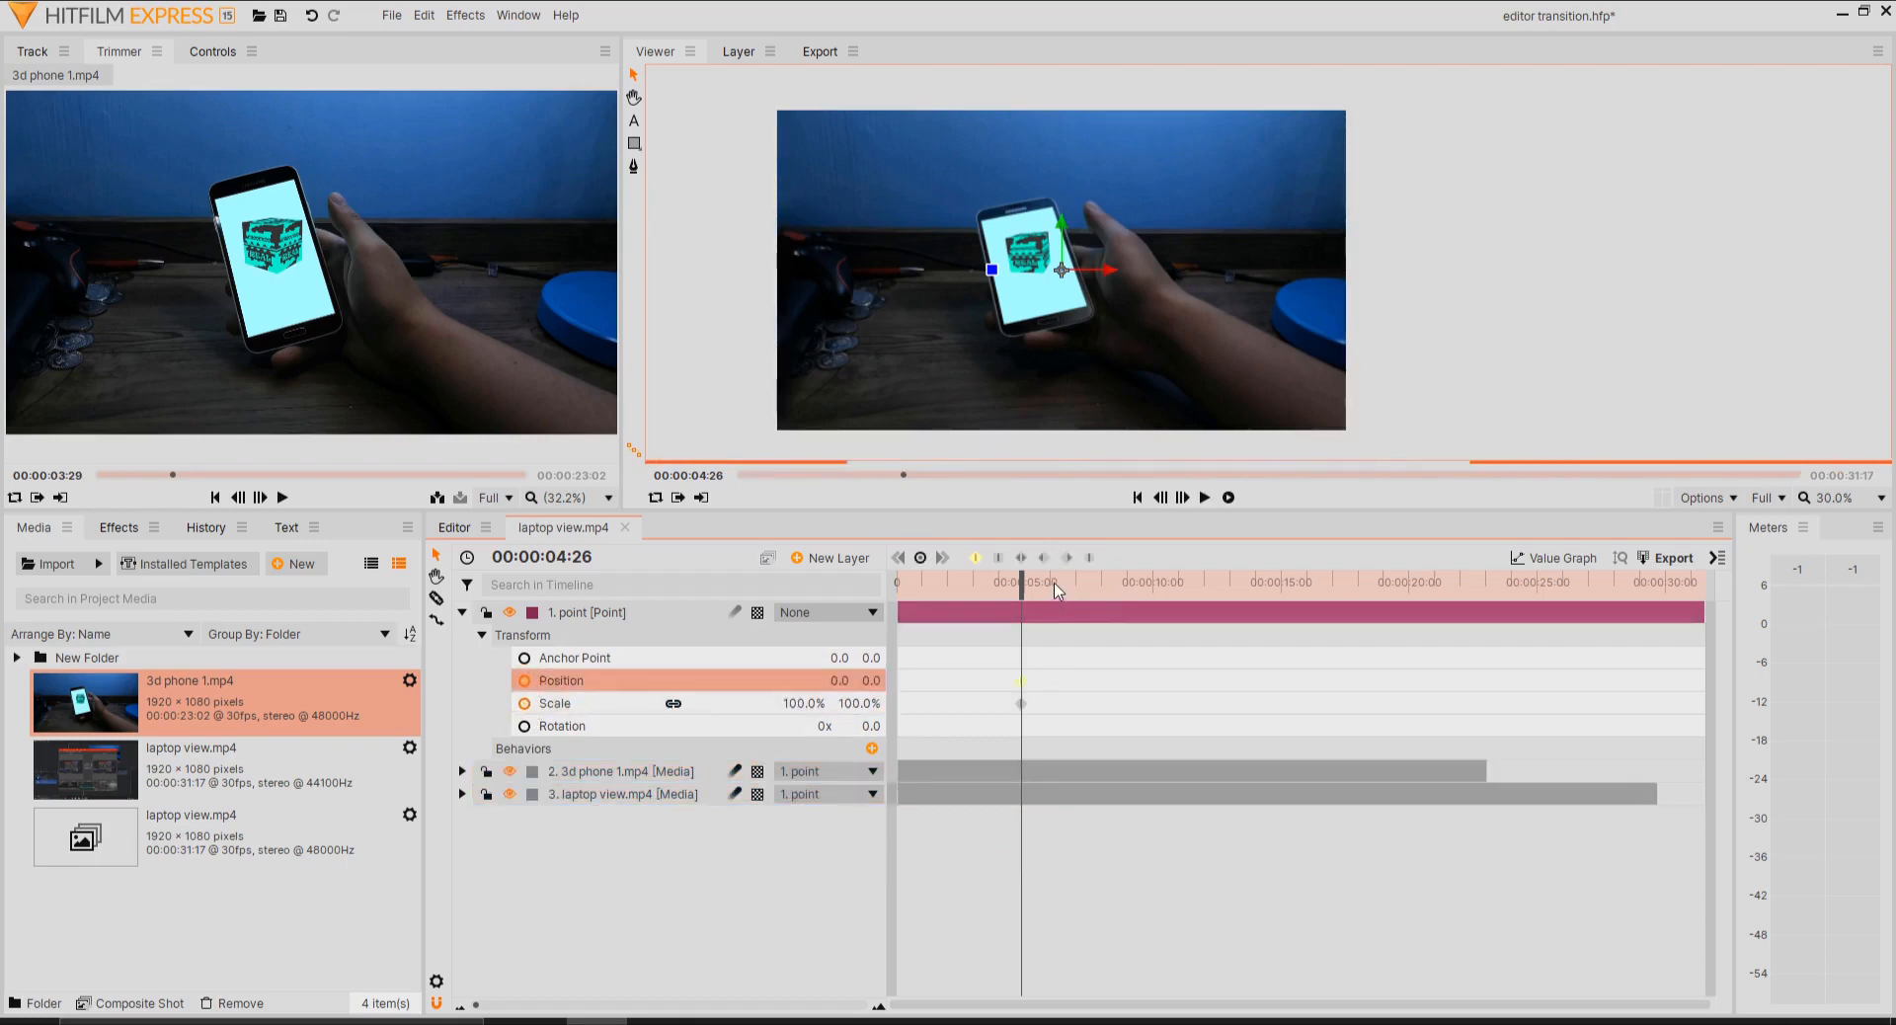
pyautogui.click(1052, 588)
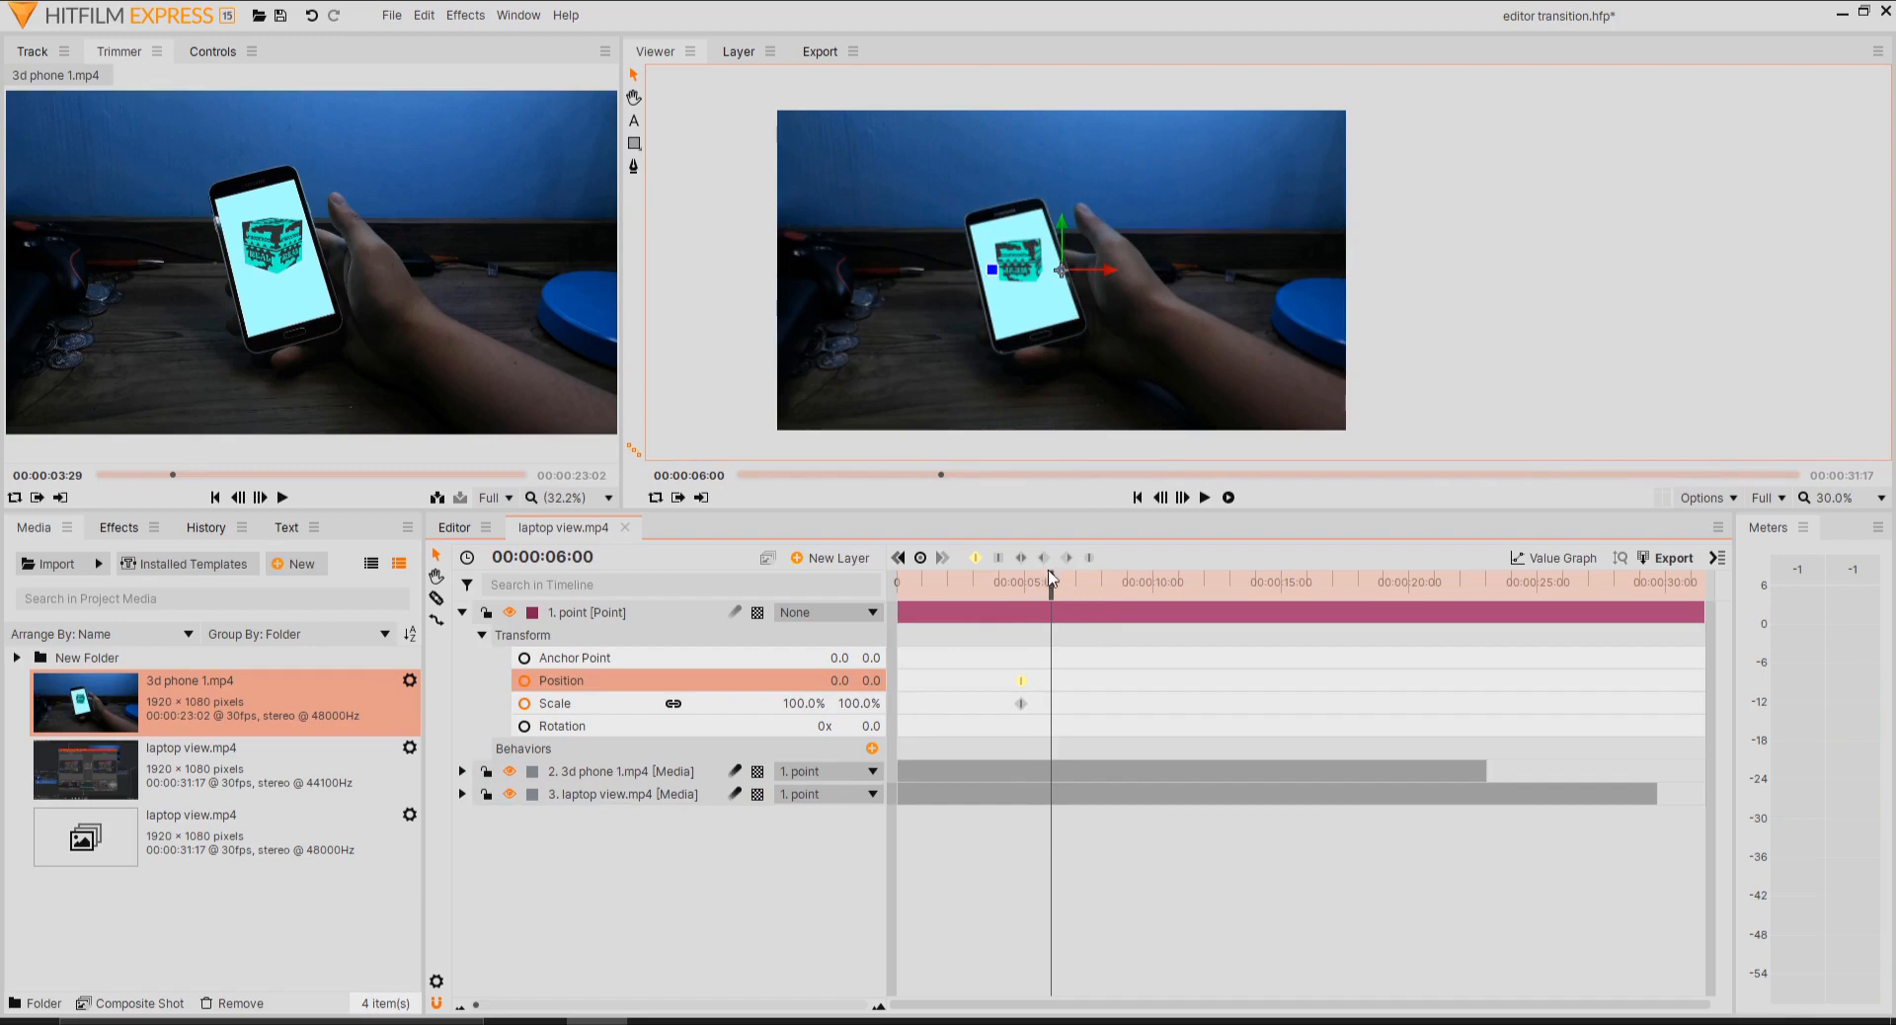
pyautogui.click(868, 704)
pyautogui.press('Return')
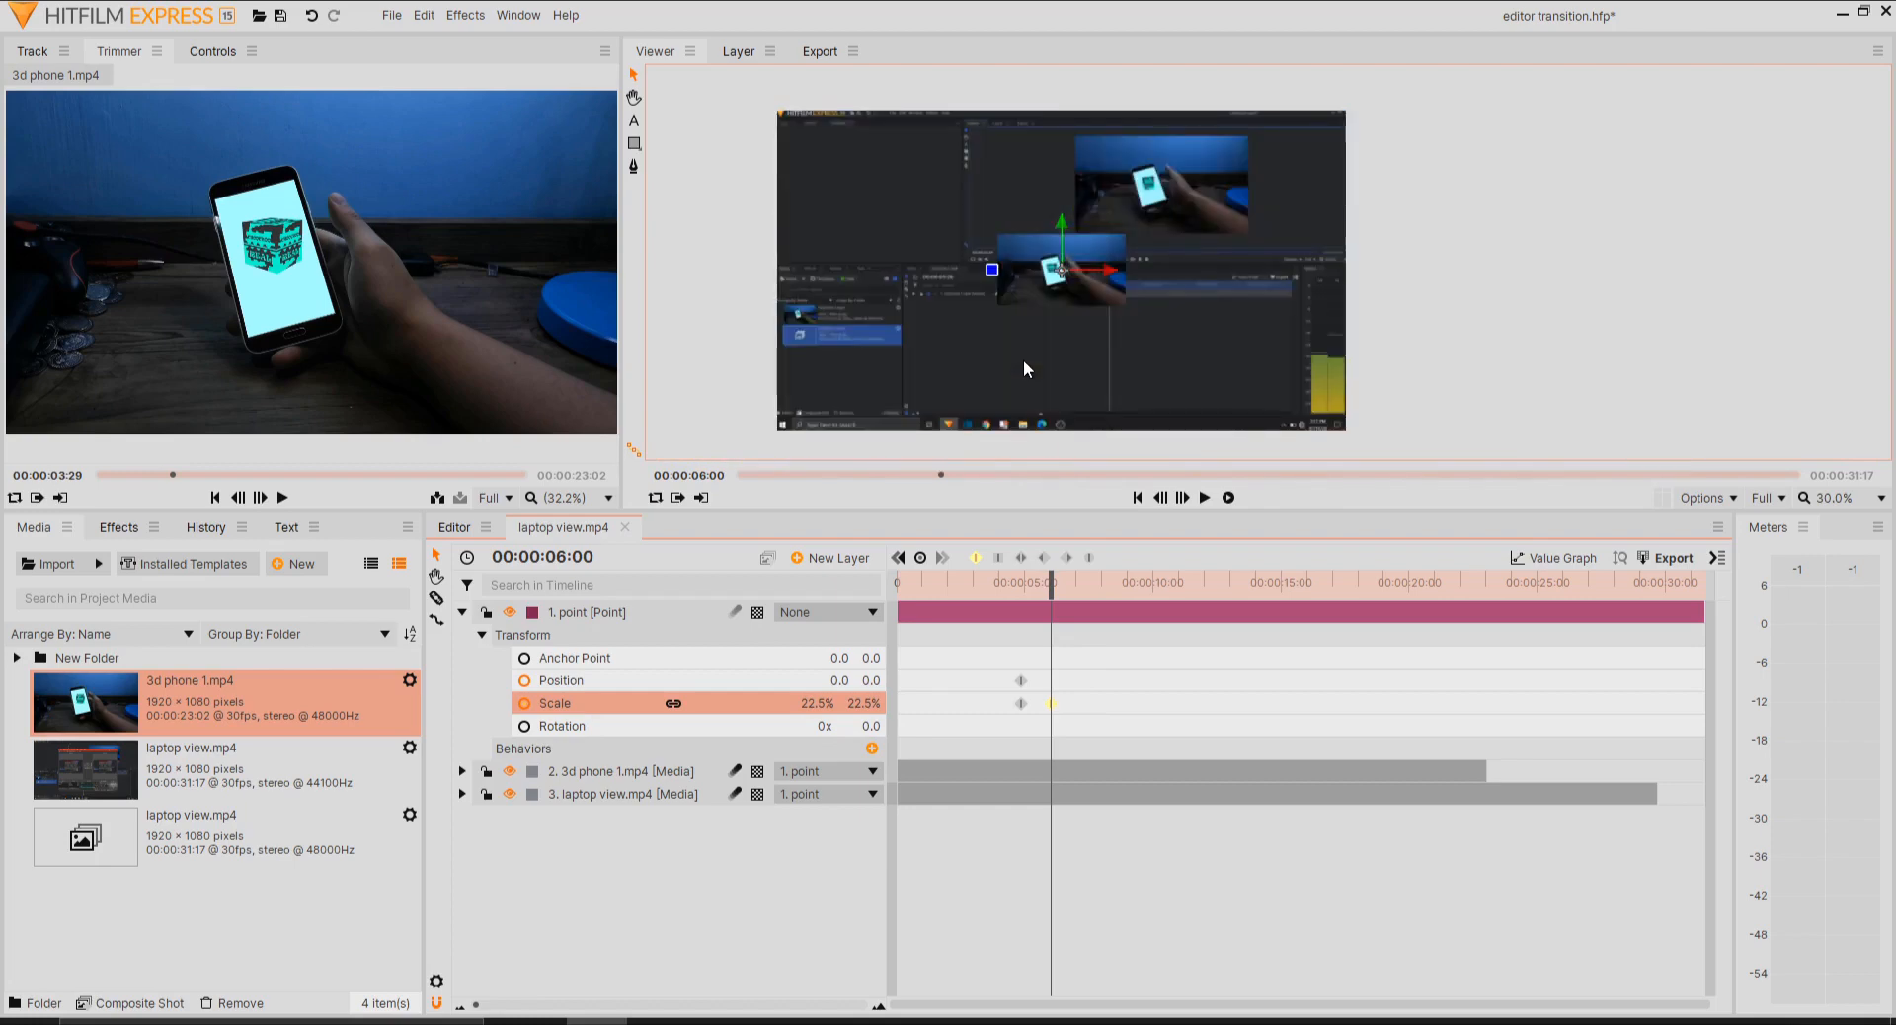
# - Move and enlarge the 3d phone 1.mp4 layer so it exactly covers the phone preview shown within the laptop screen recording
pyautogui.click(628, 774)
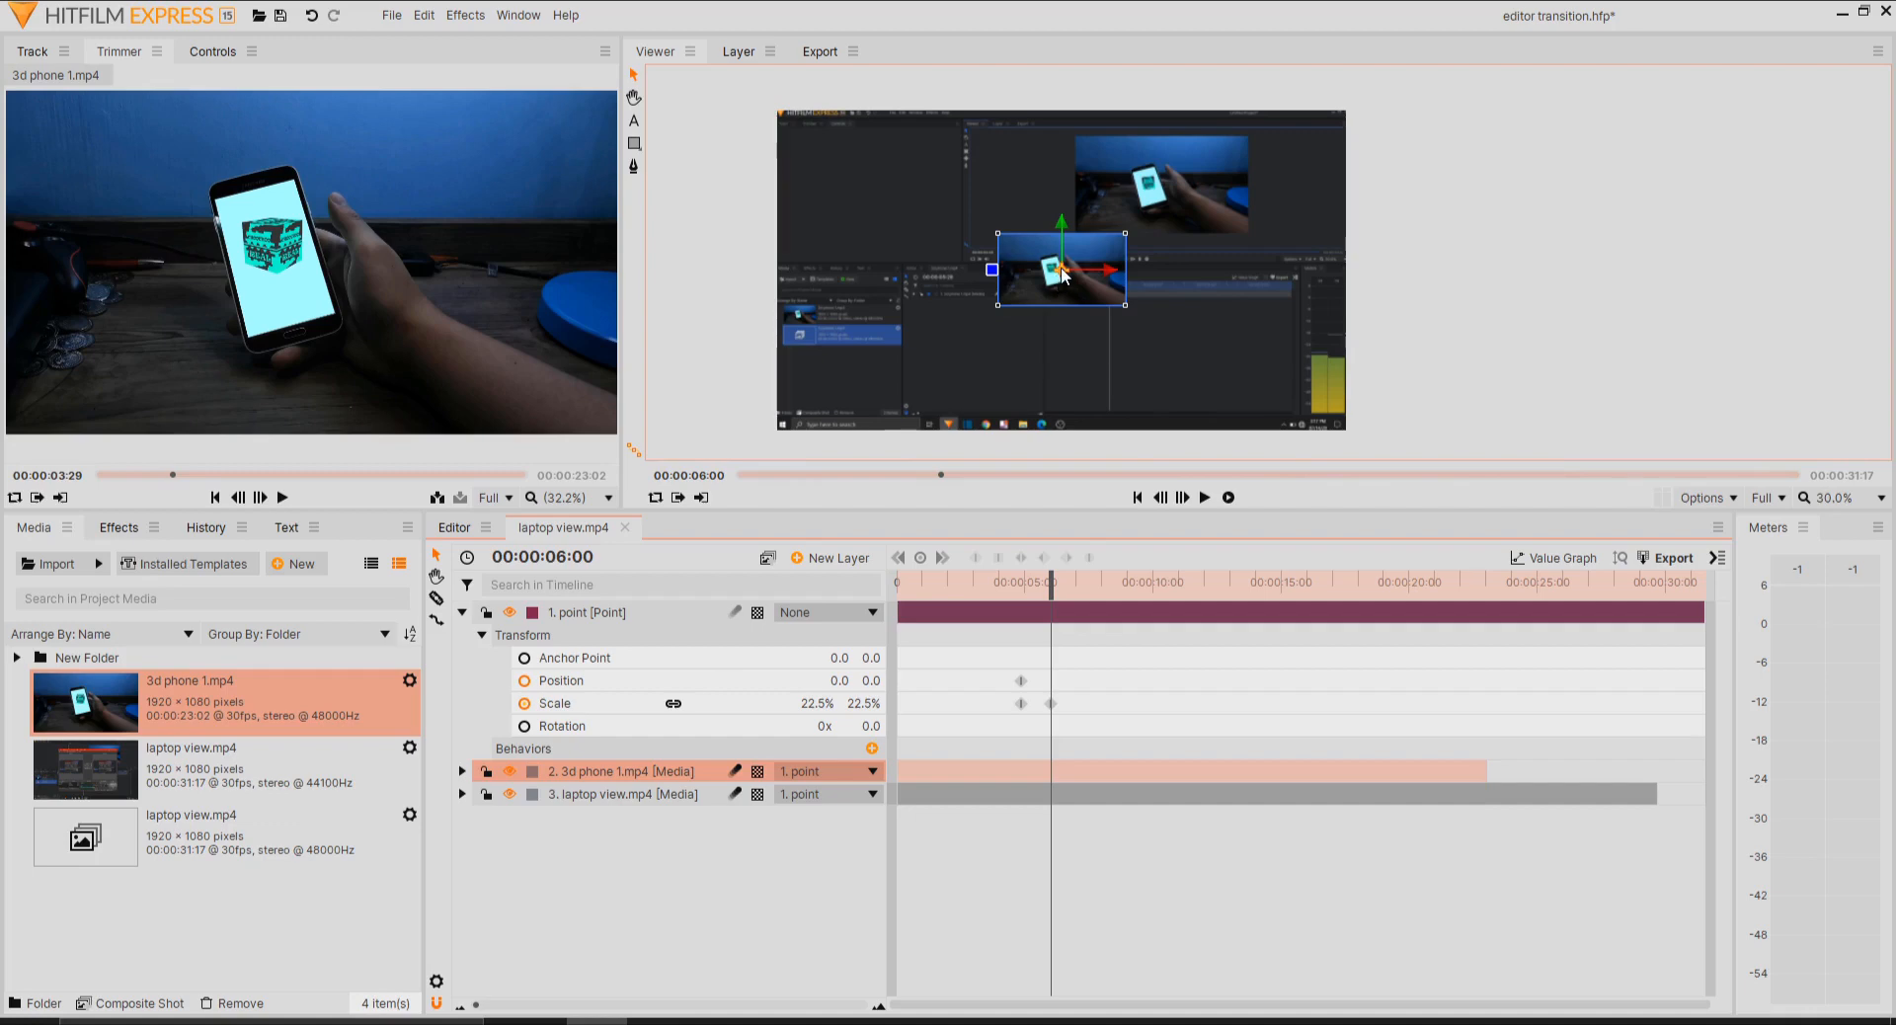
pyautogui.moveTo(1128, 221); pyautogui.dragTo(1165, 184)
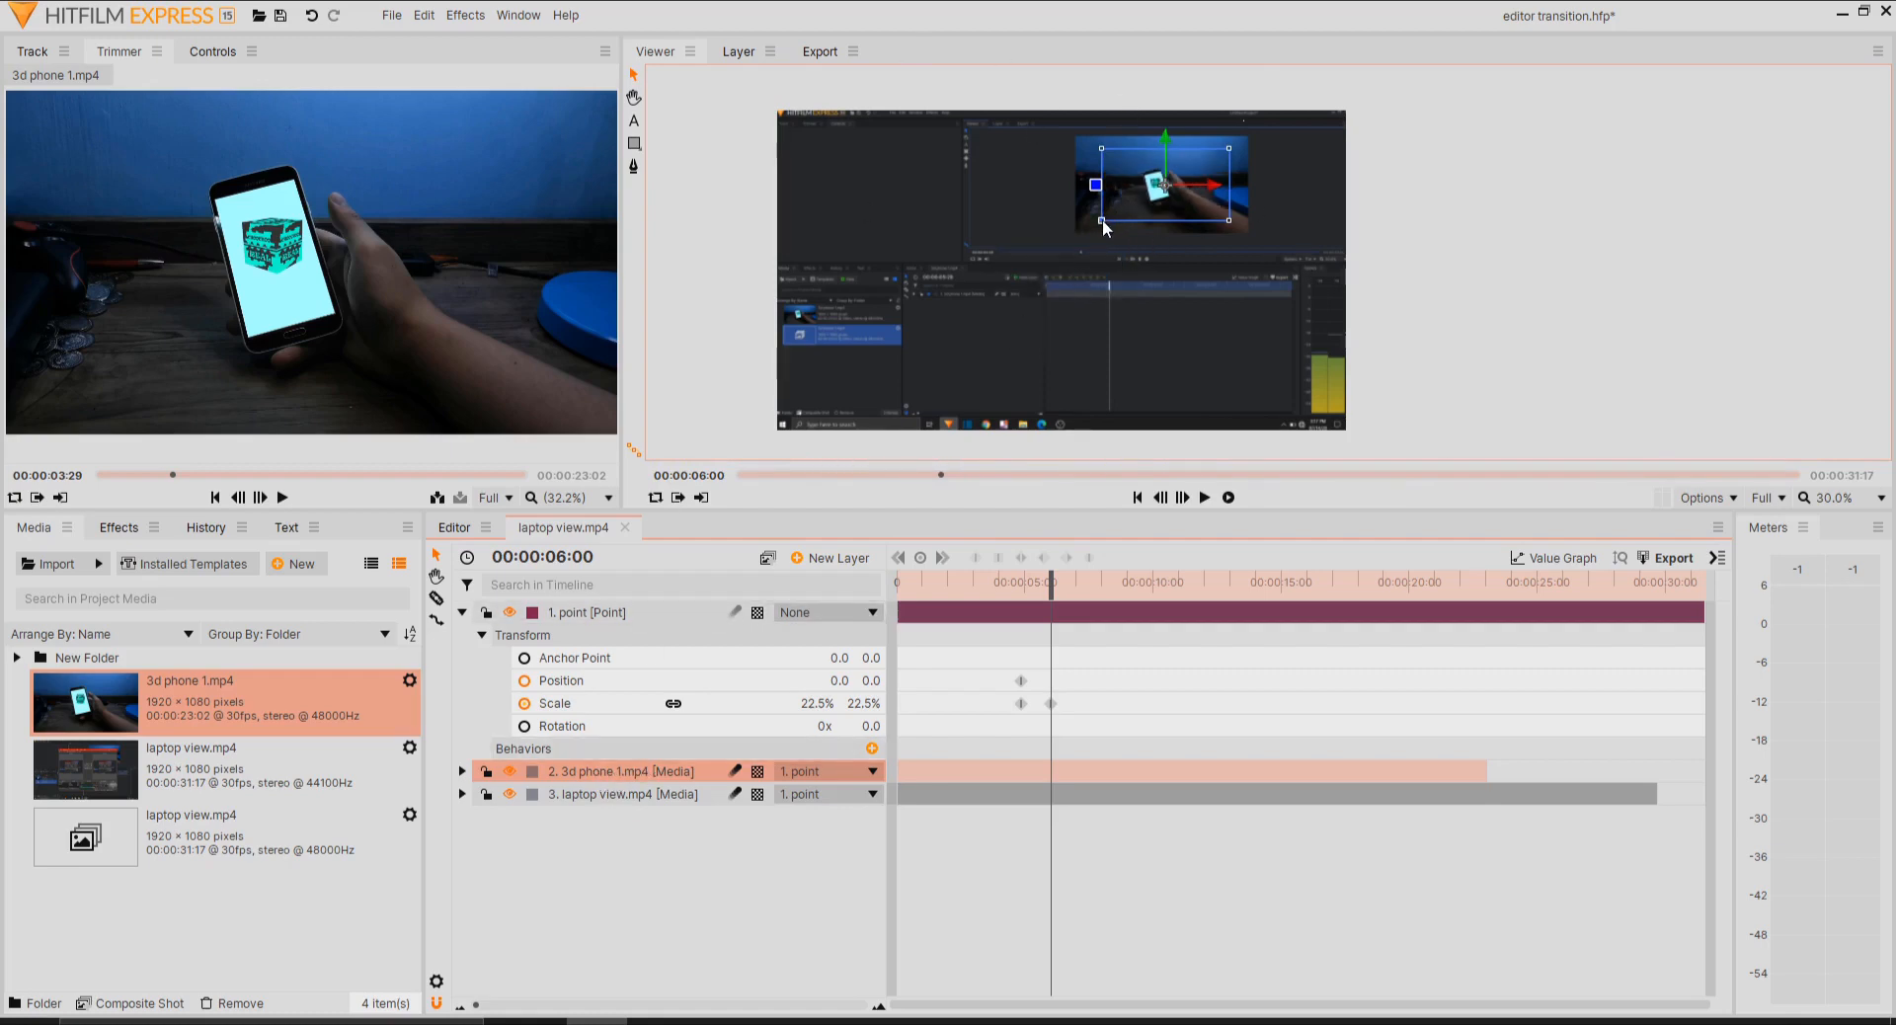
pyautogui.moveTo(1102, 219); pyautogui.dragTo(1081, 233)
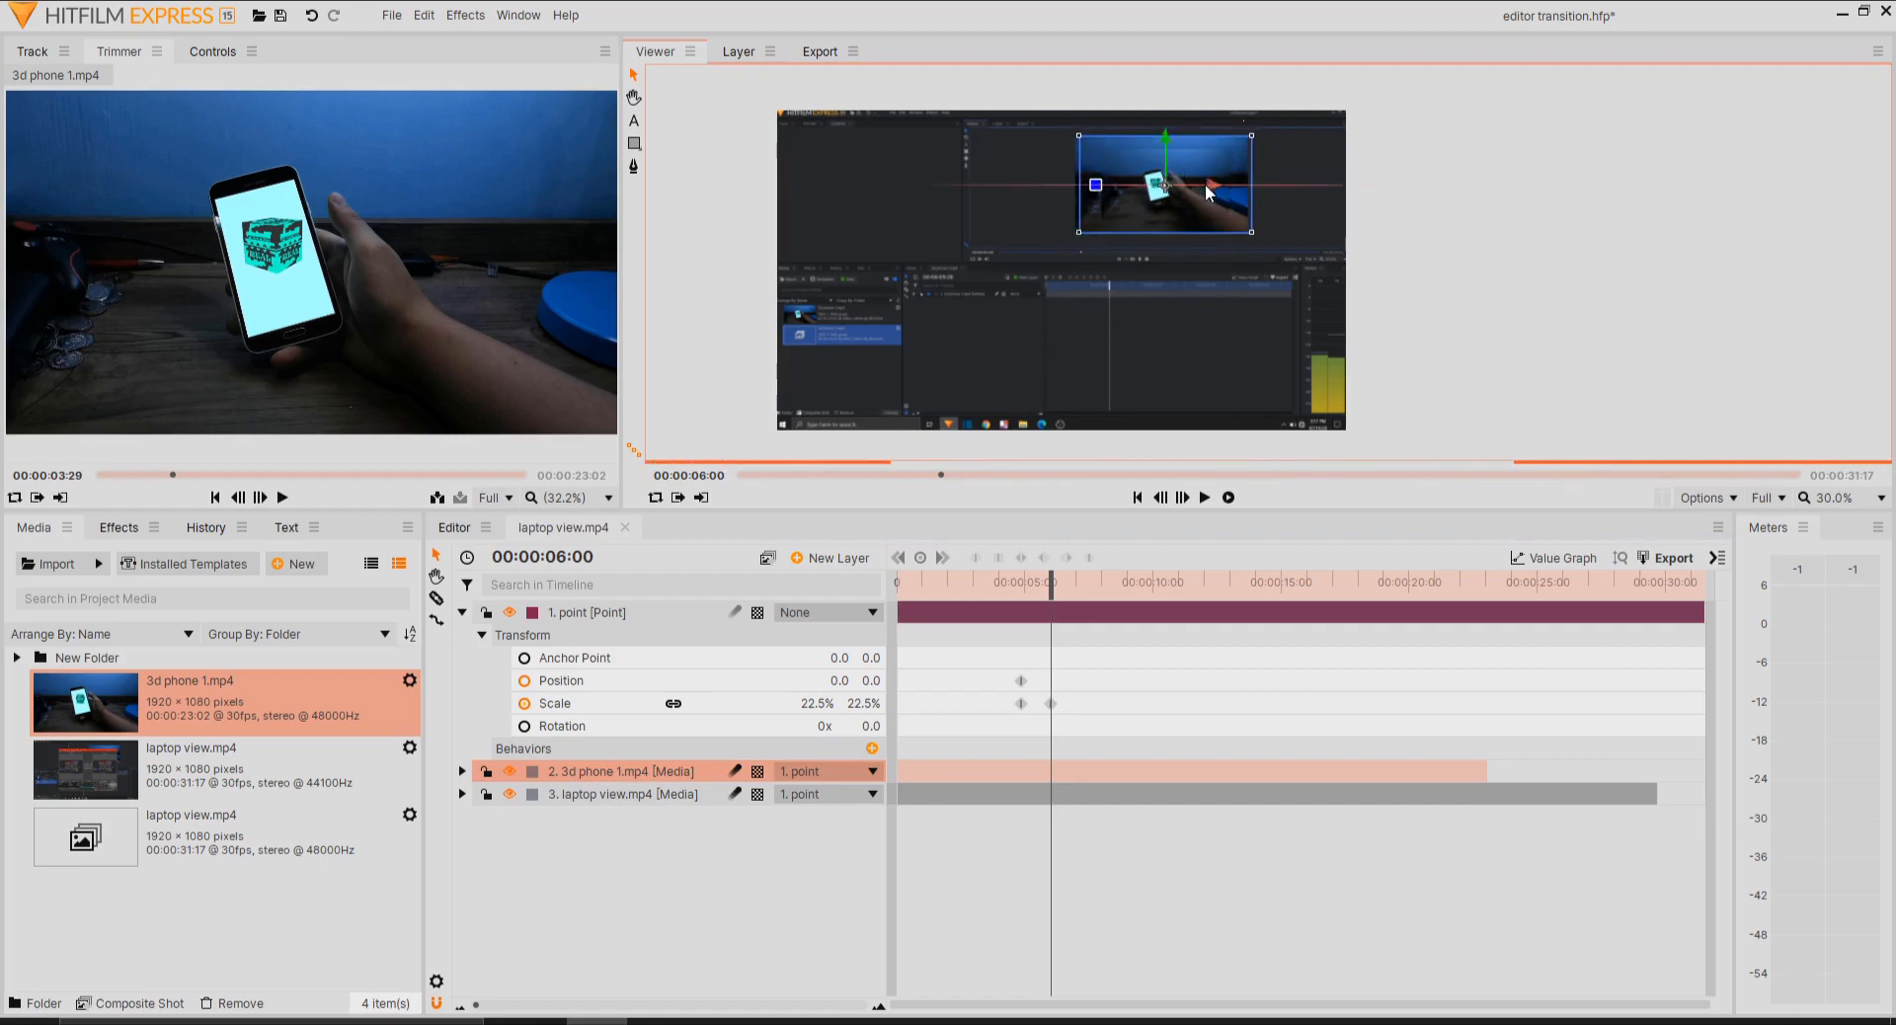
pyautogui.moveTo(1206, 185); pyautogui.dragTo(1203, 185)
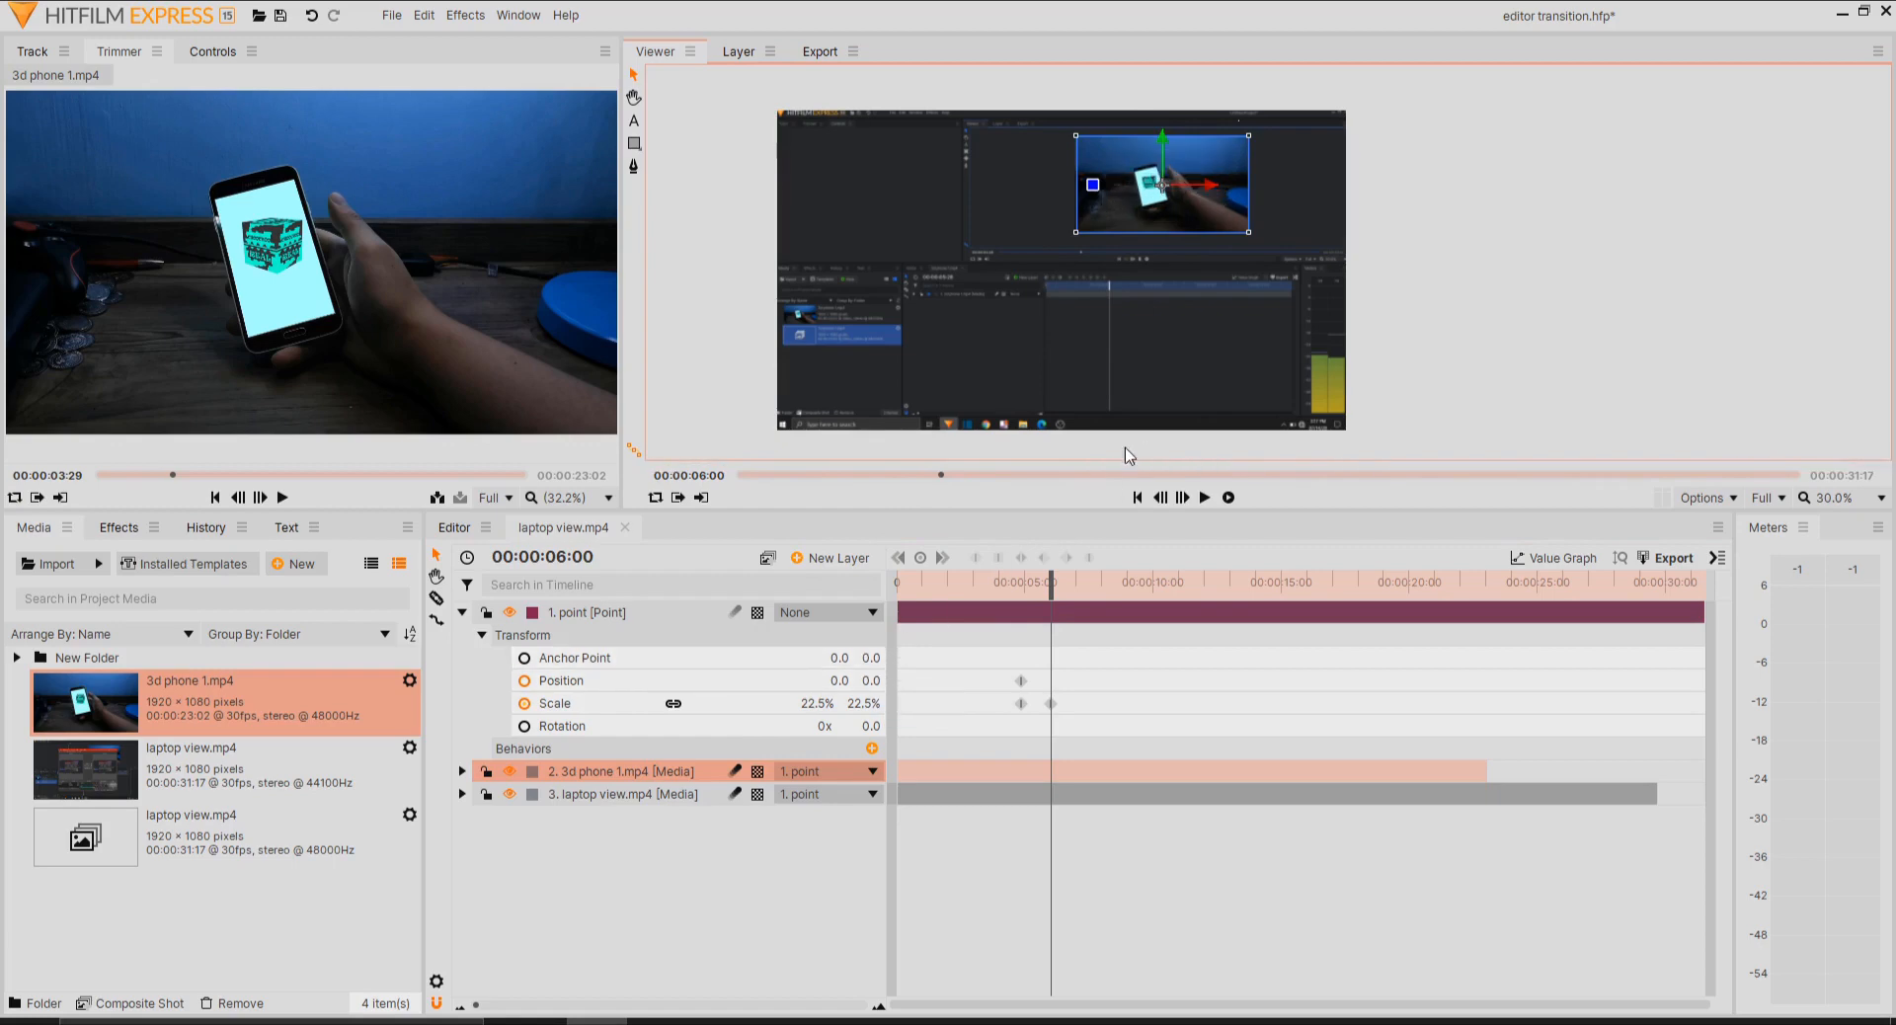
# - Move the point layer's position keyframe to 00:00:06:00, in line with its second scale keyframe
pyautogui.moveTo(1053, 596); pyautogui.dragTo(1023, 593)
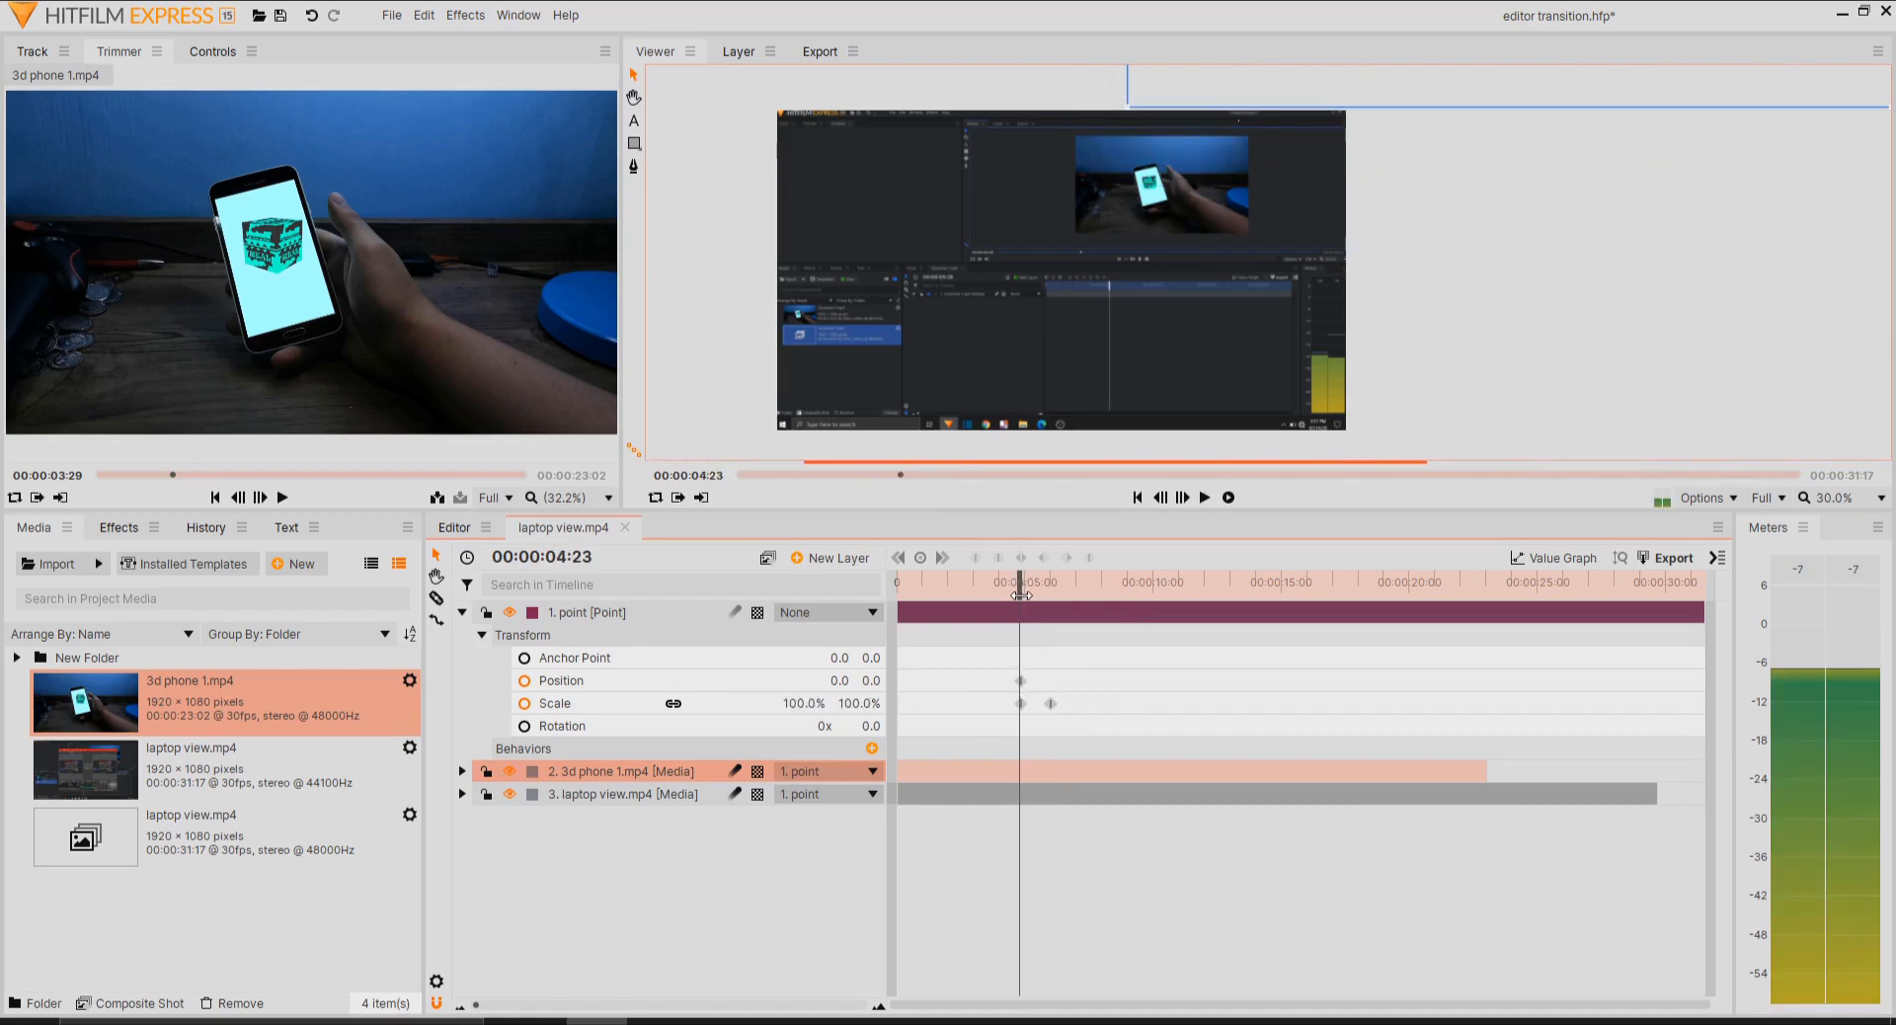
pyautogui.moveTo(1019, 595)
pyautogui.mouseDown()
pyautogui.moveTo(1055, 595)
pyautogui.moveTo(1020, 596)
pyautogui.mouseUp()
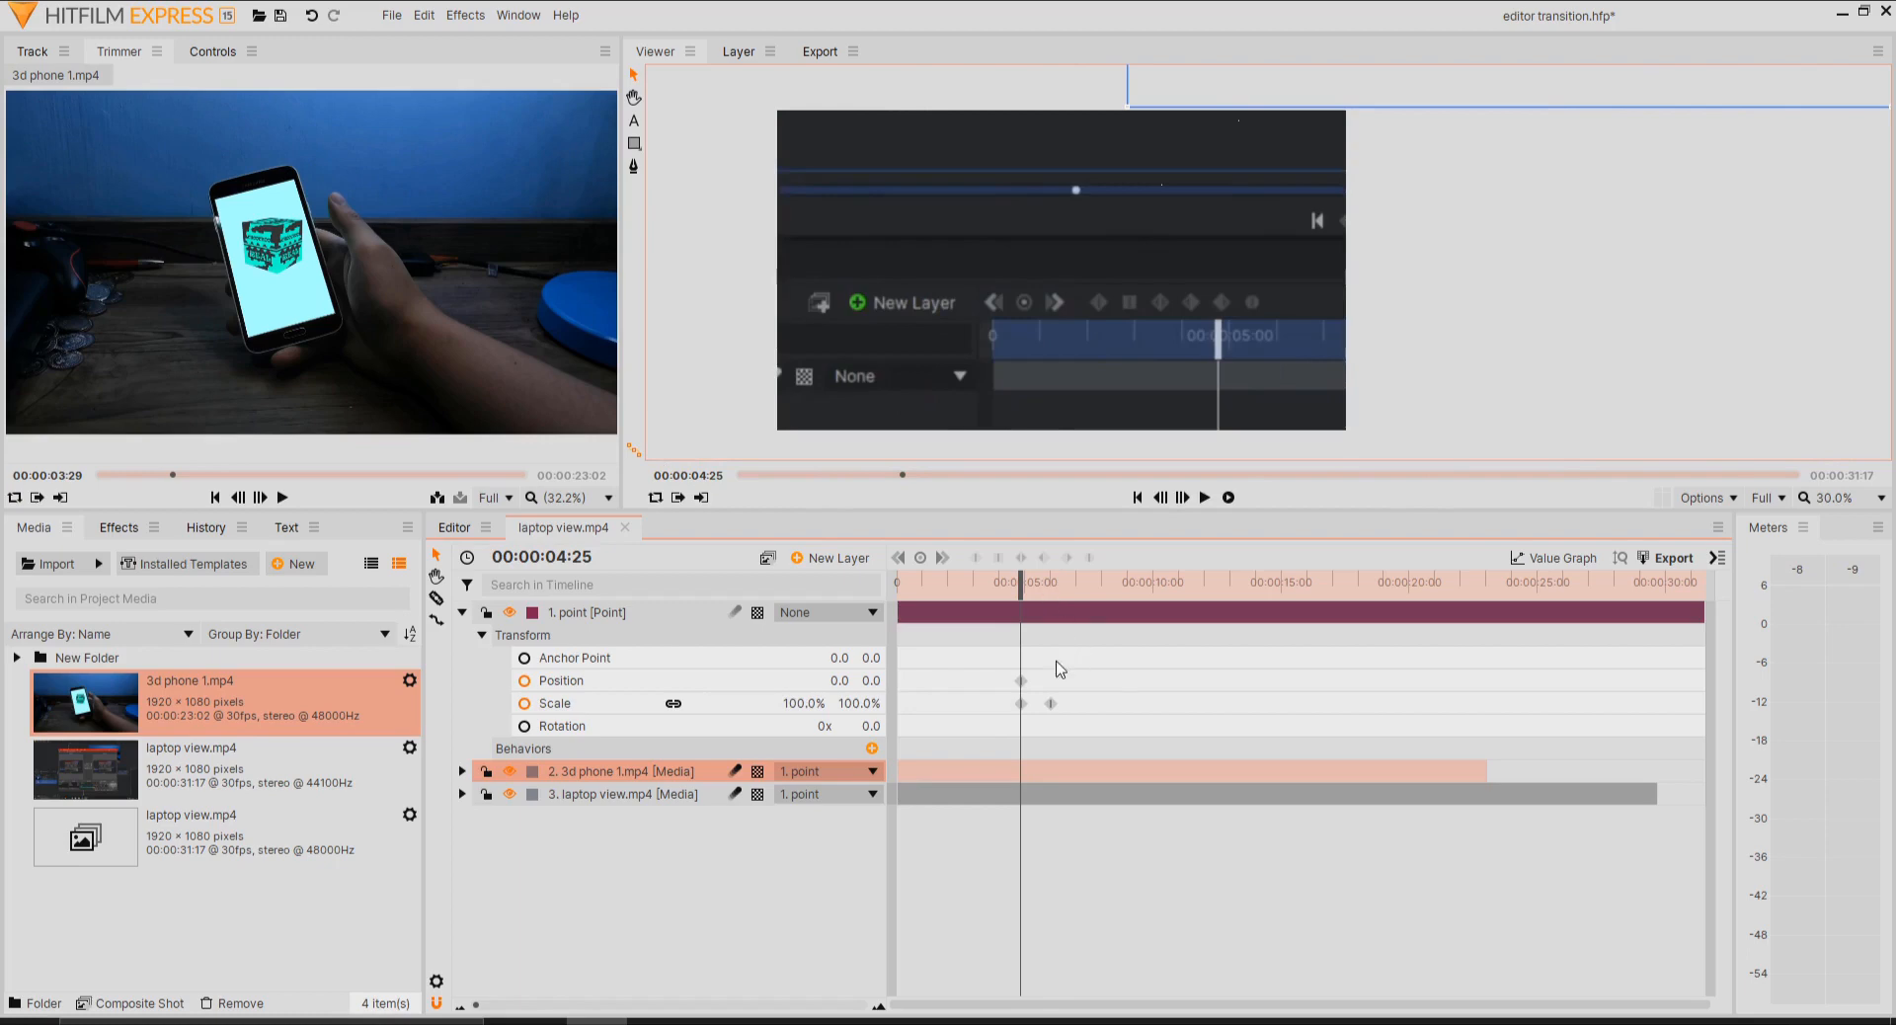
pyautogui.moveTo(1017, 675); pyautogui.dragTo(1059, 681)
pyautogui.click(1053, 704)
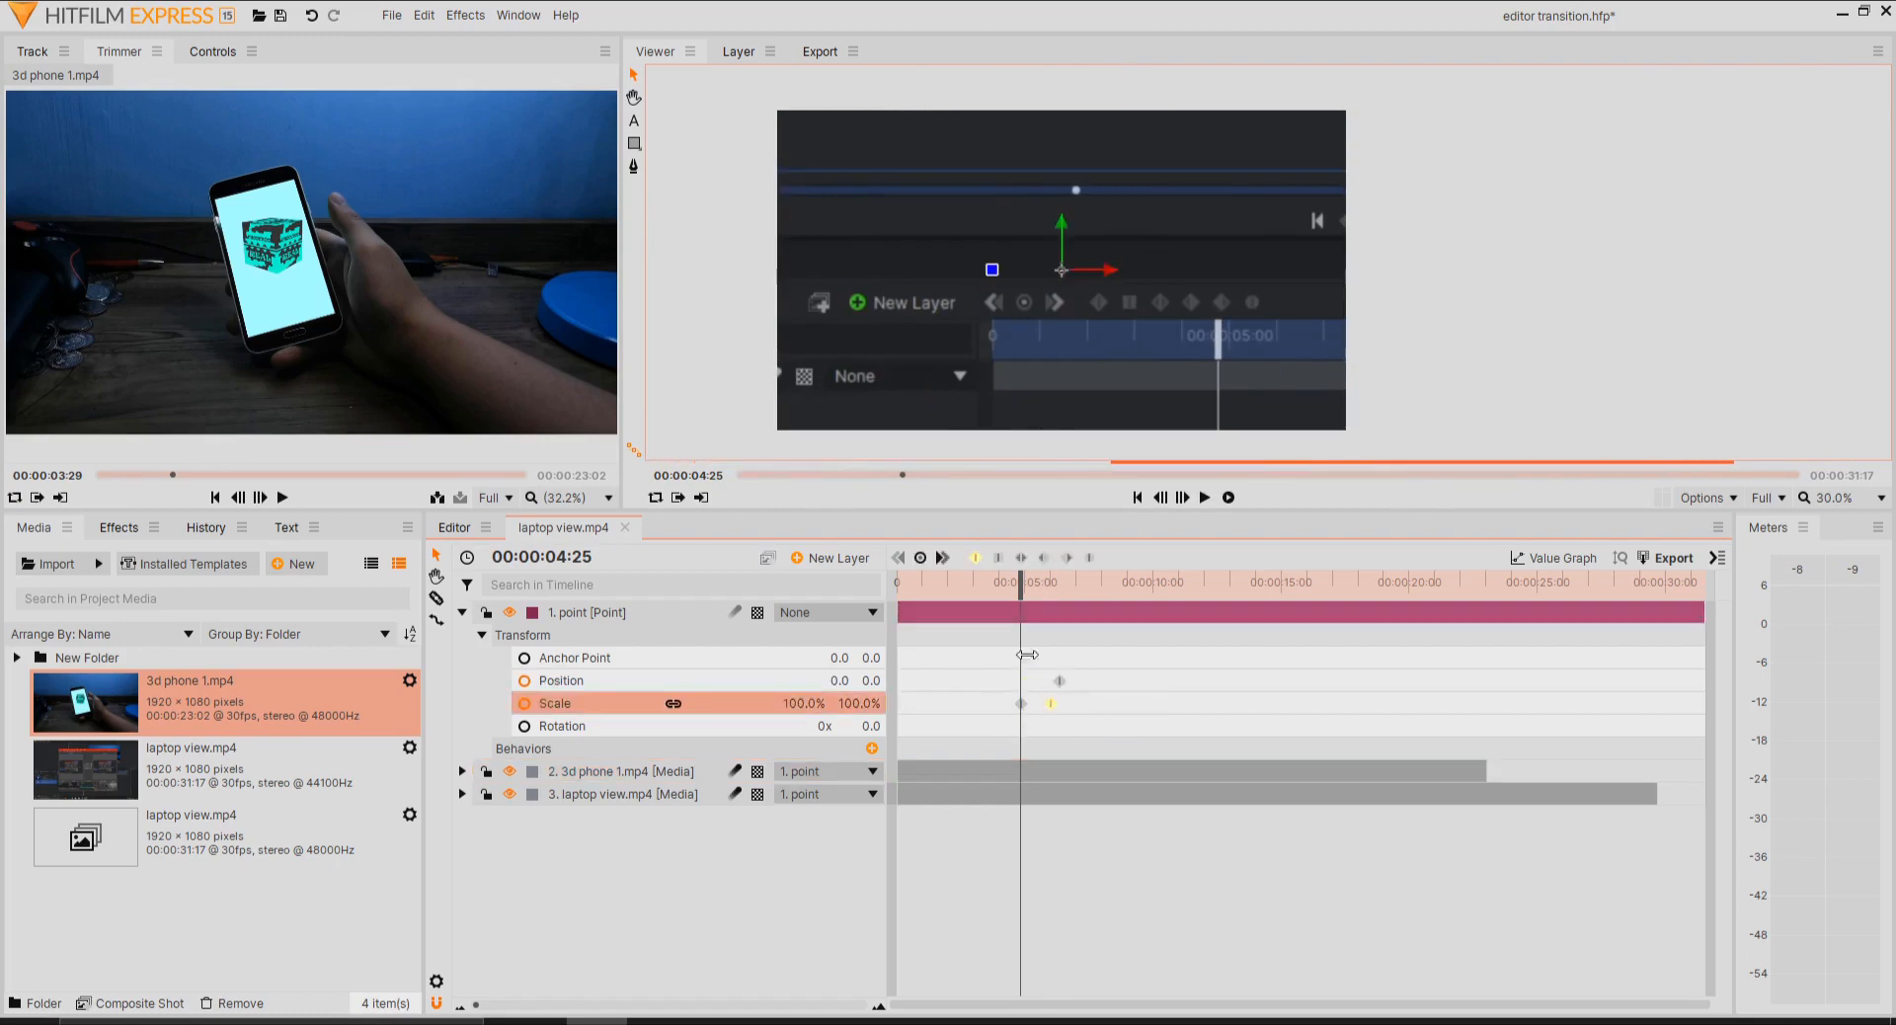
pyautogui.click(944, 559)
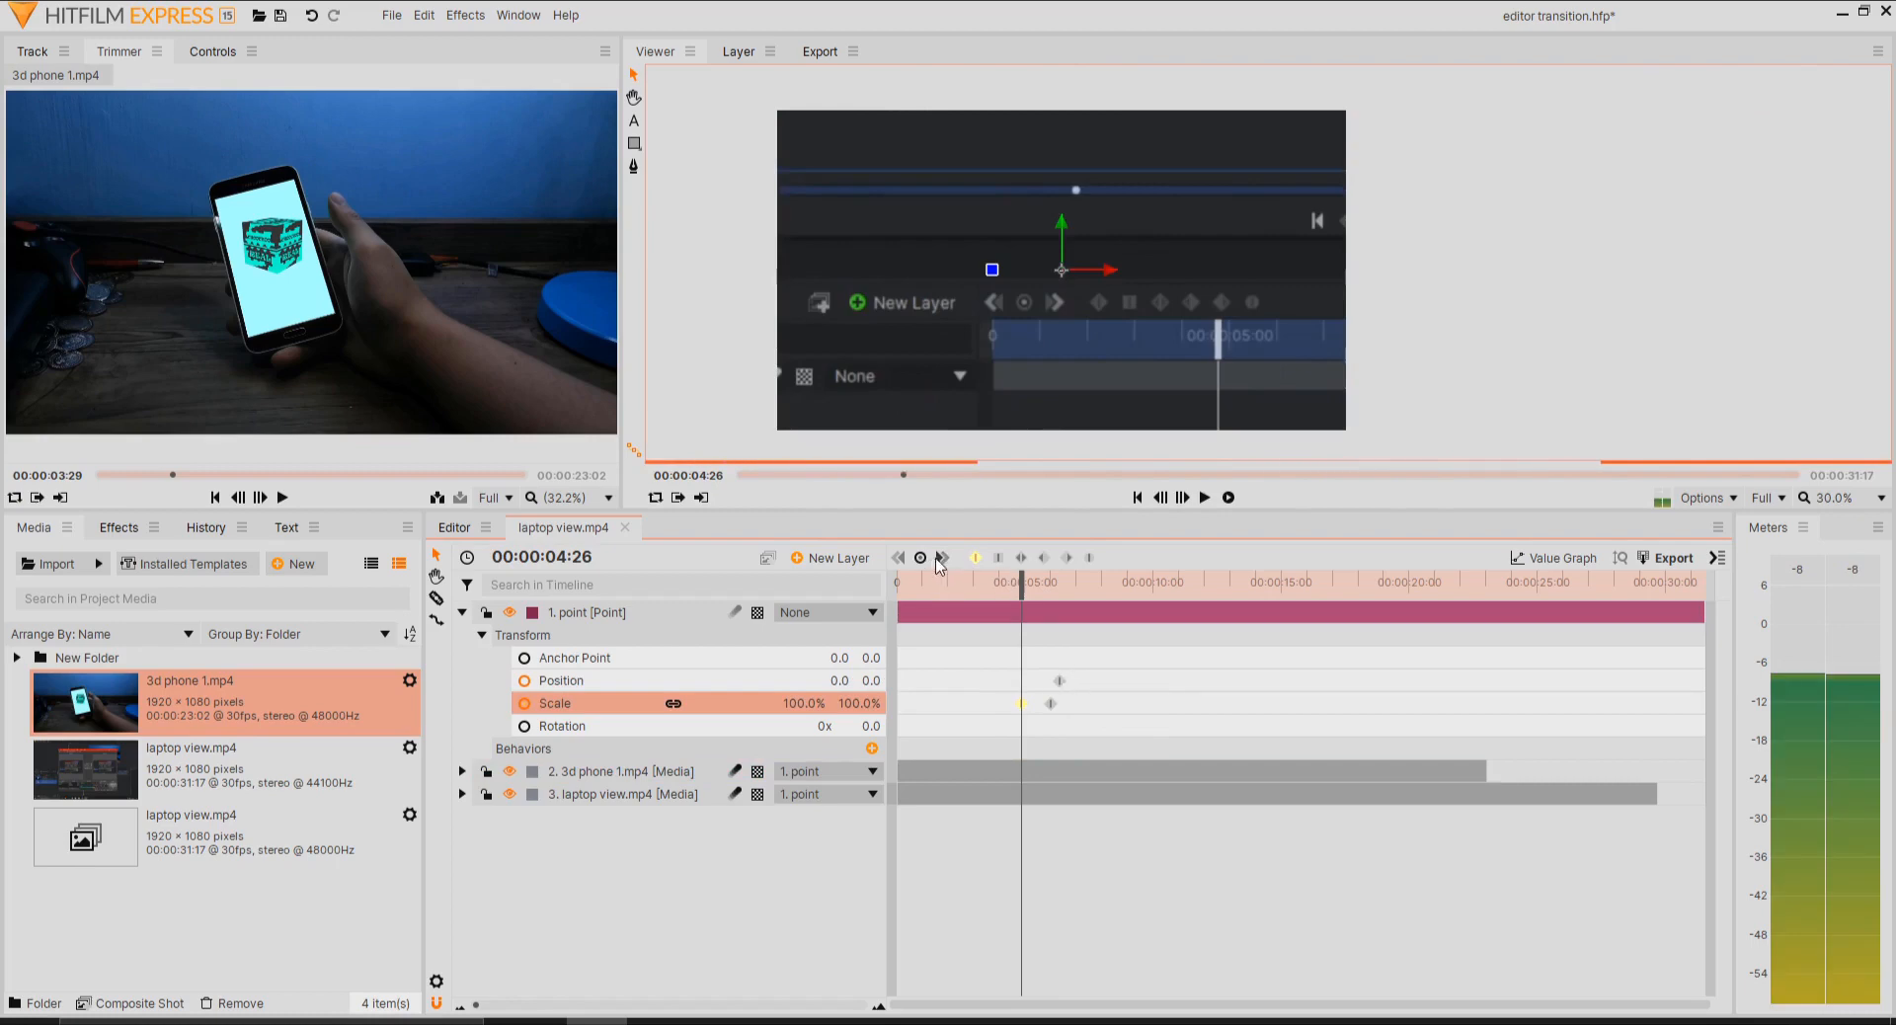
pyautogui.click(943, 559)
pyautogui.moveTo(1061, 680); pyautogui.dragTo(1051, 682)
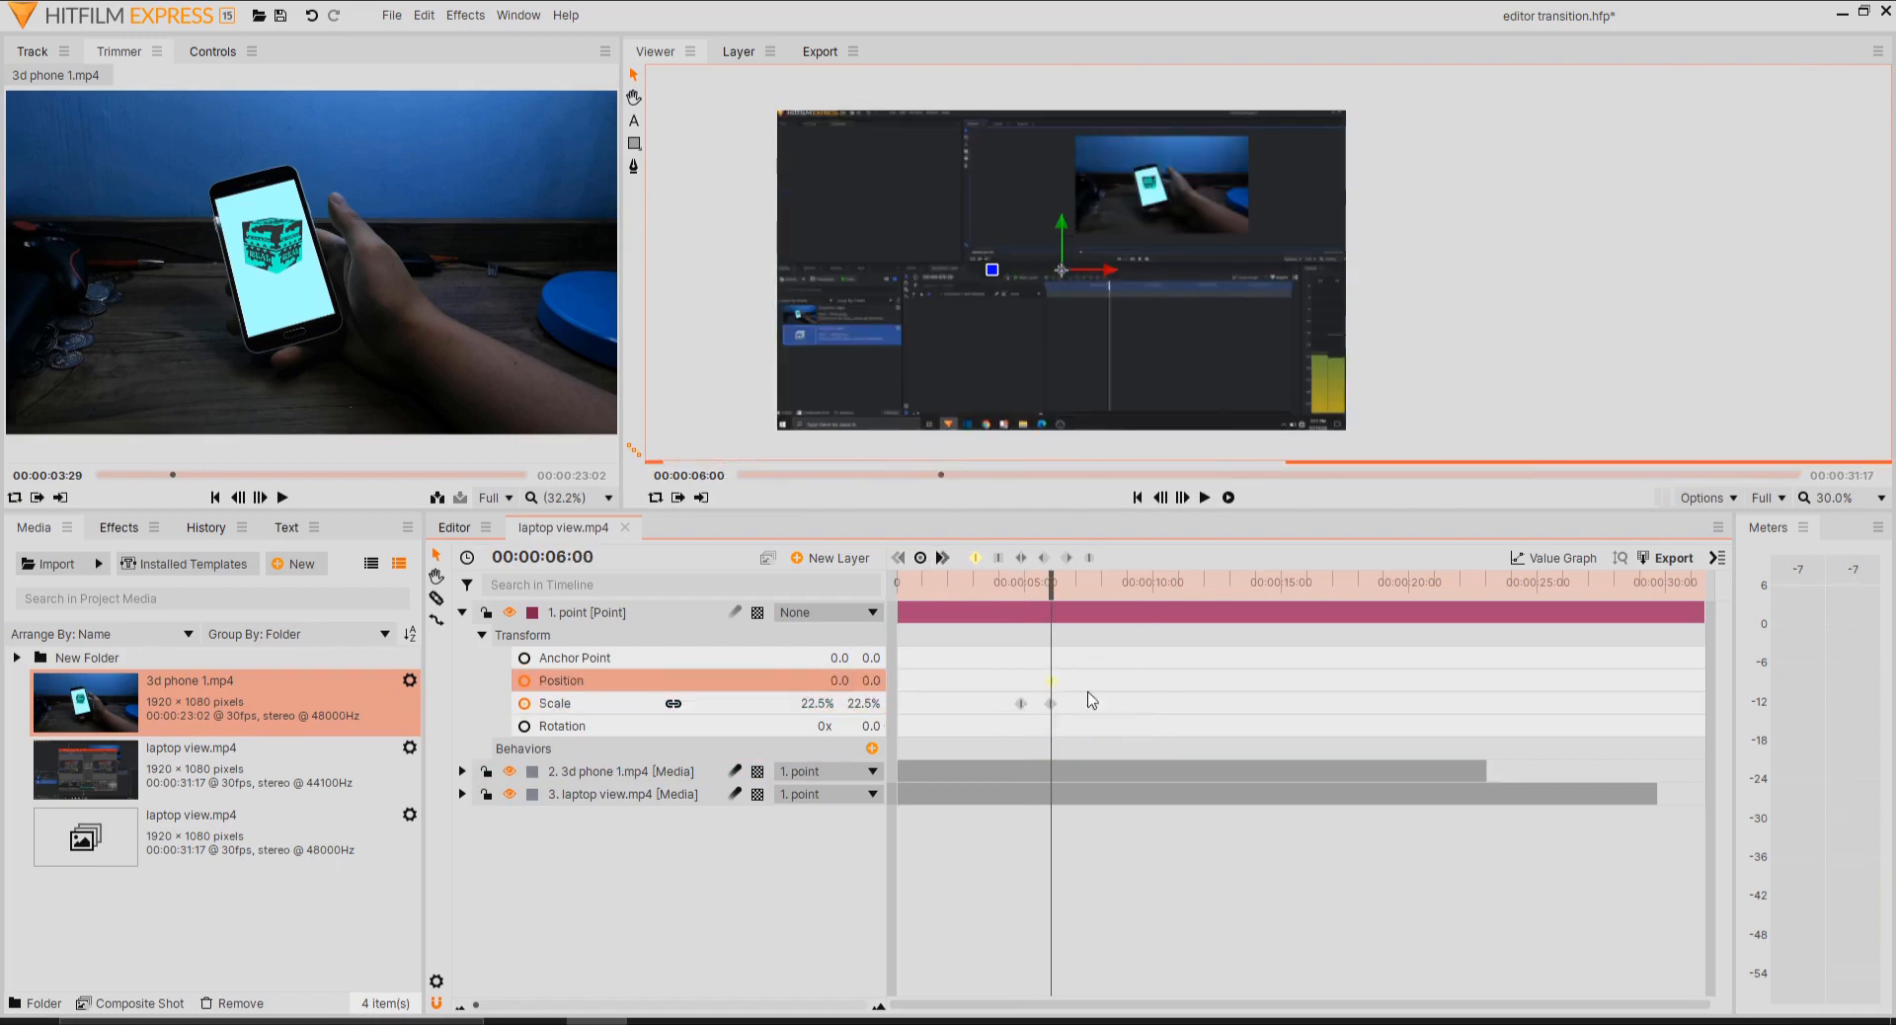
# - At 00:00:04:26, reposition the point layer to about -1290, -1120 so the phone footage fills the frame
pyautogui.click(1025, 585)
pyautogui.moveTo(1025, 590); pyautogui.dragTo(1024, 589)
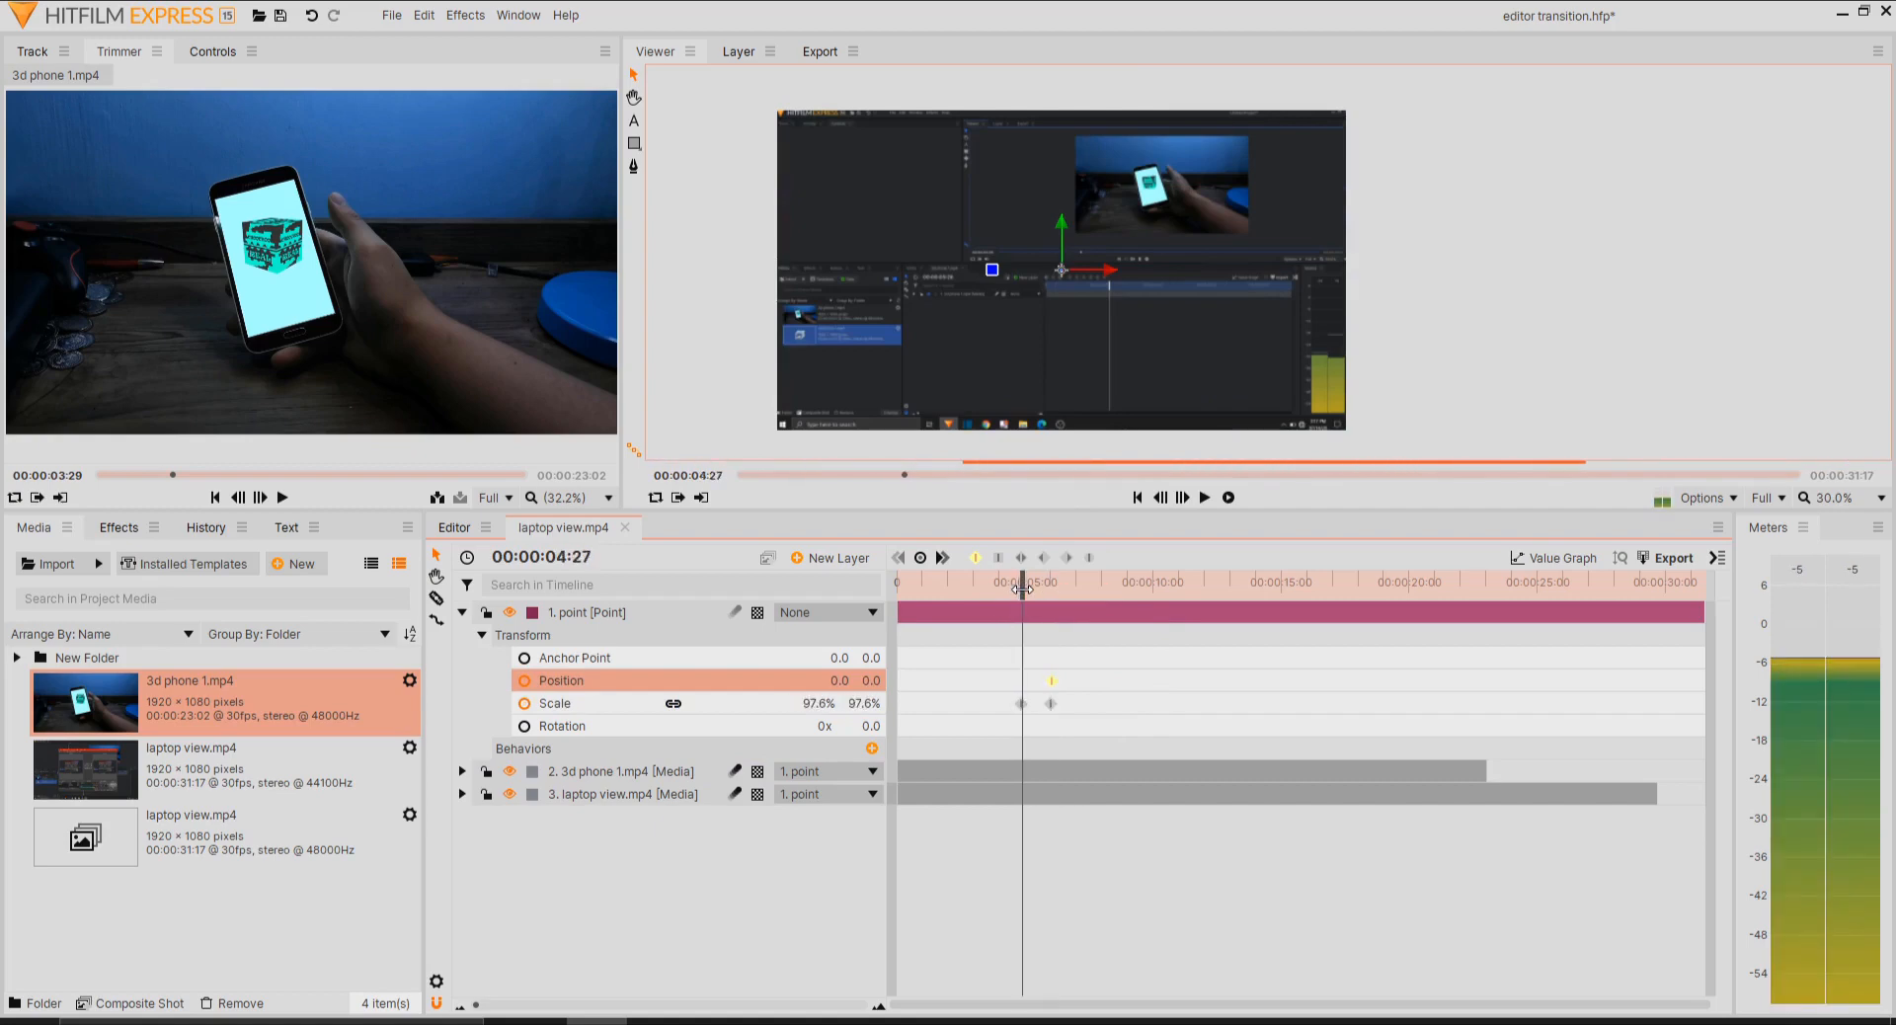
pyautogui.moveTo(1030, 718); pyautogui.dragTo(1015, 698)
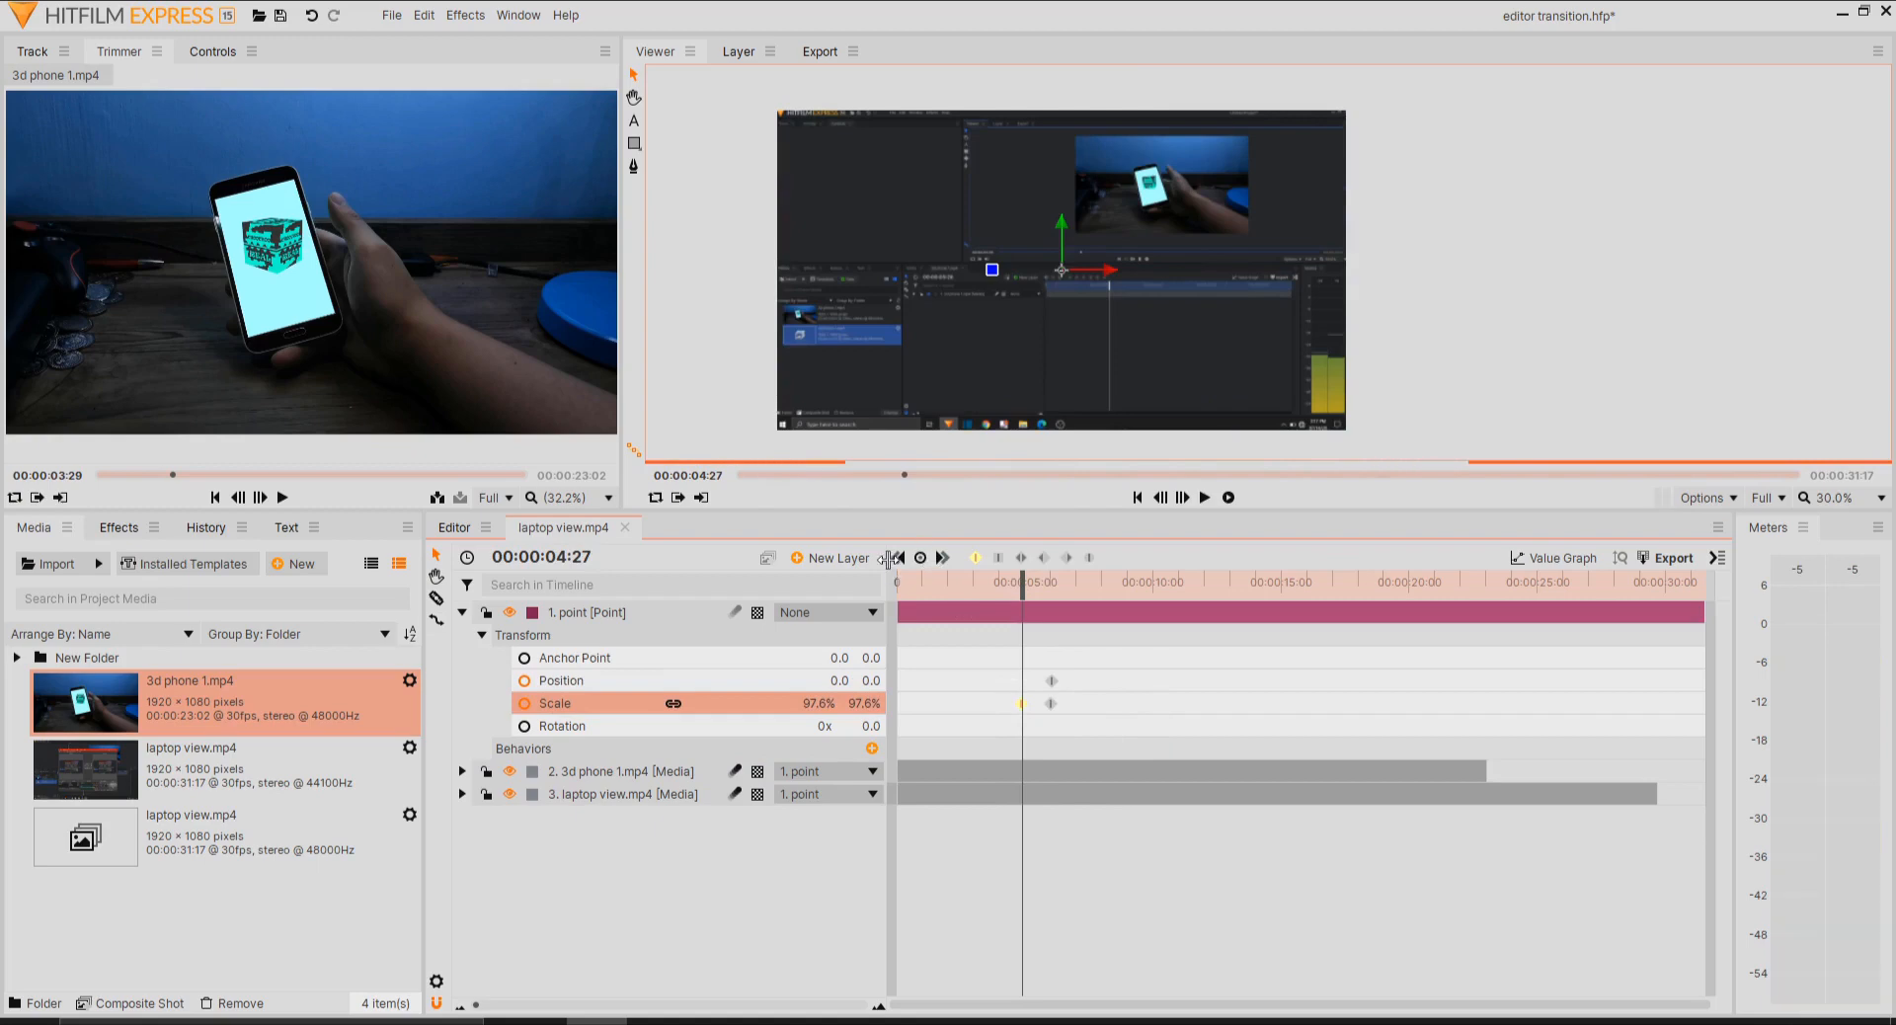
pyautogui.moveTo(890, 565); pyautogui.dragTo(888, 564)
pyautogui.click(942, 559)
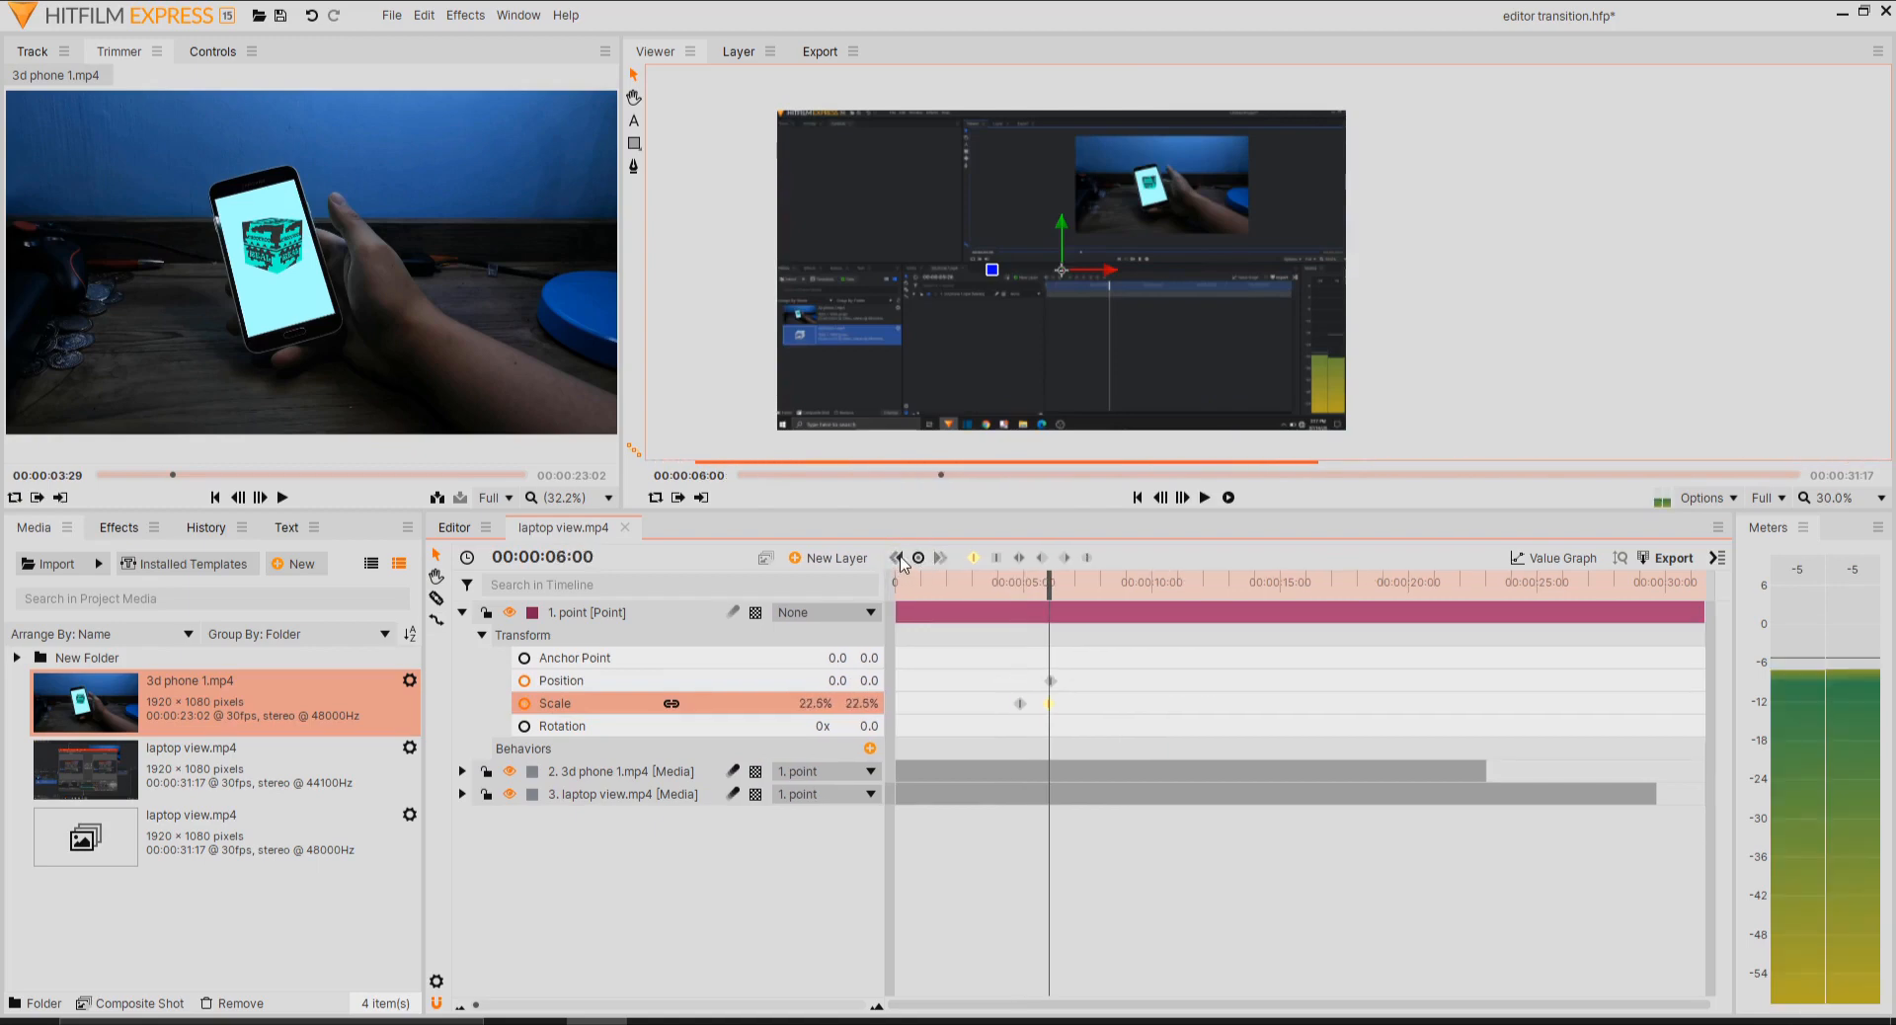
pyautogui.click(897, 559)
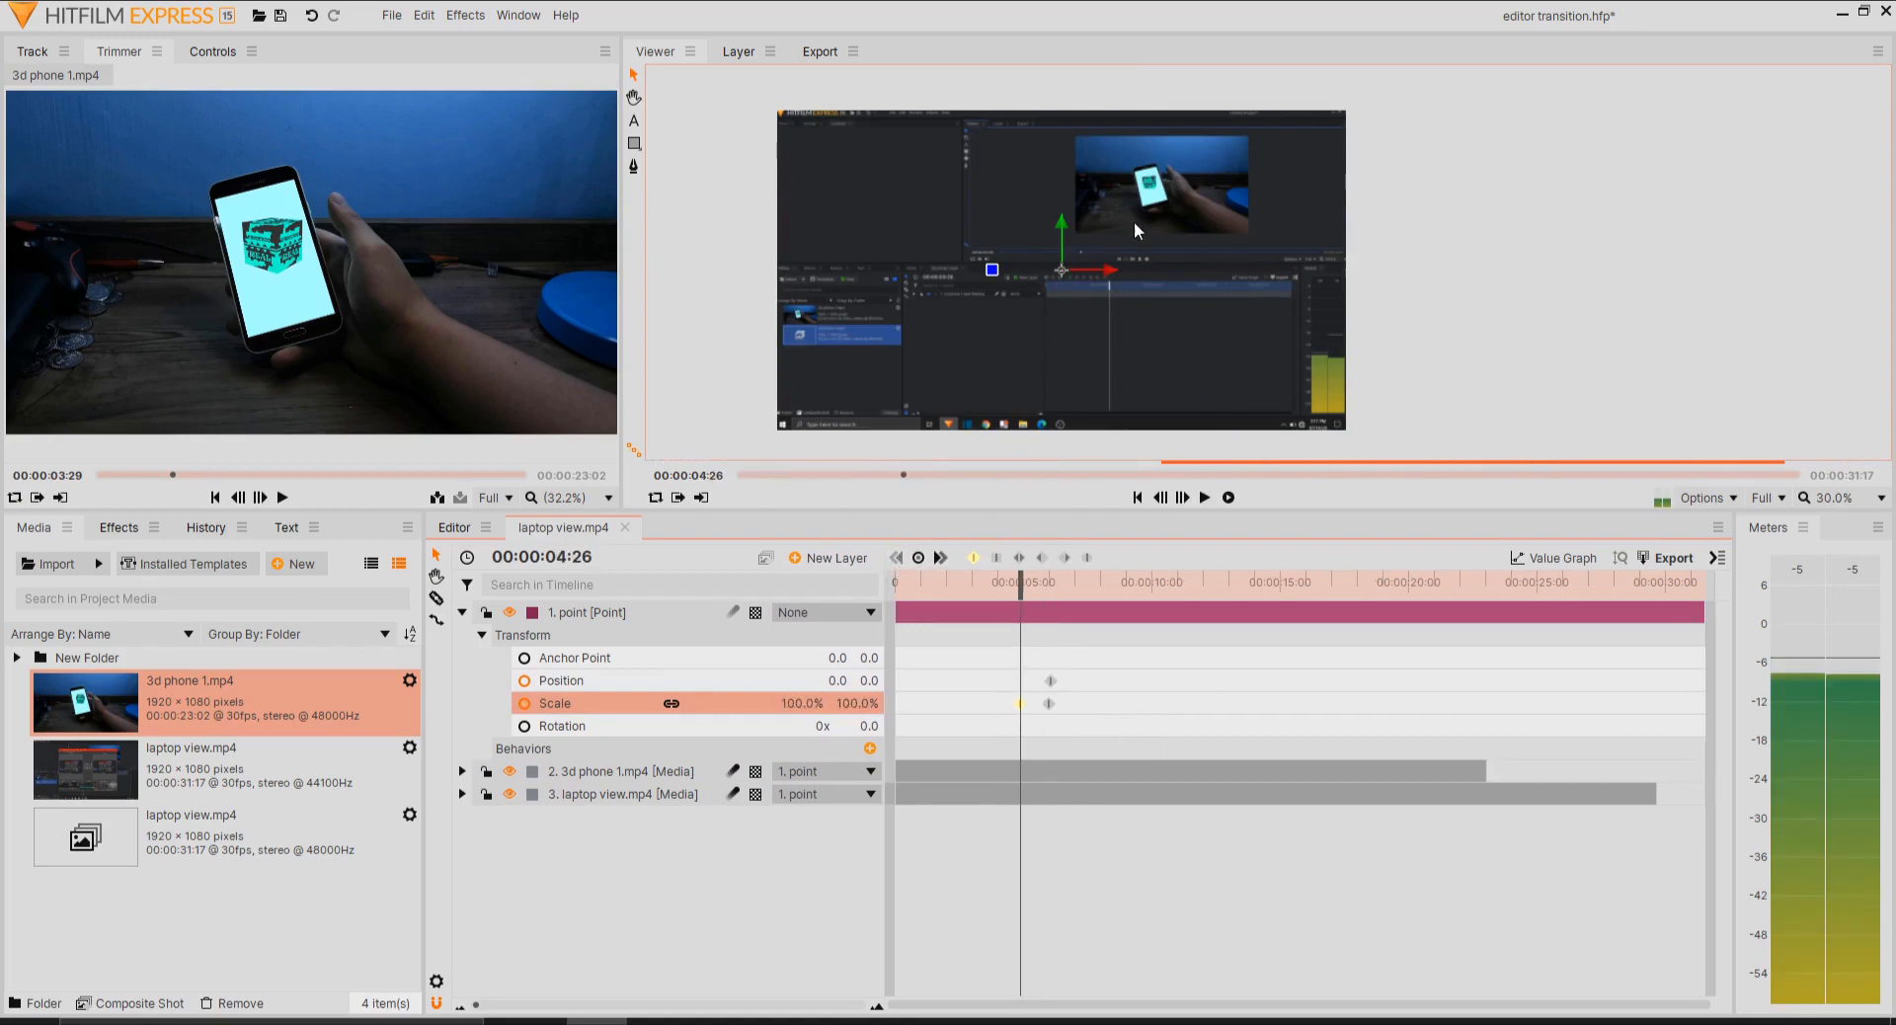
pyautogui.scroll(-3, 1104, 229)
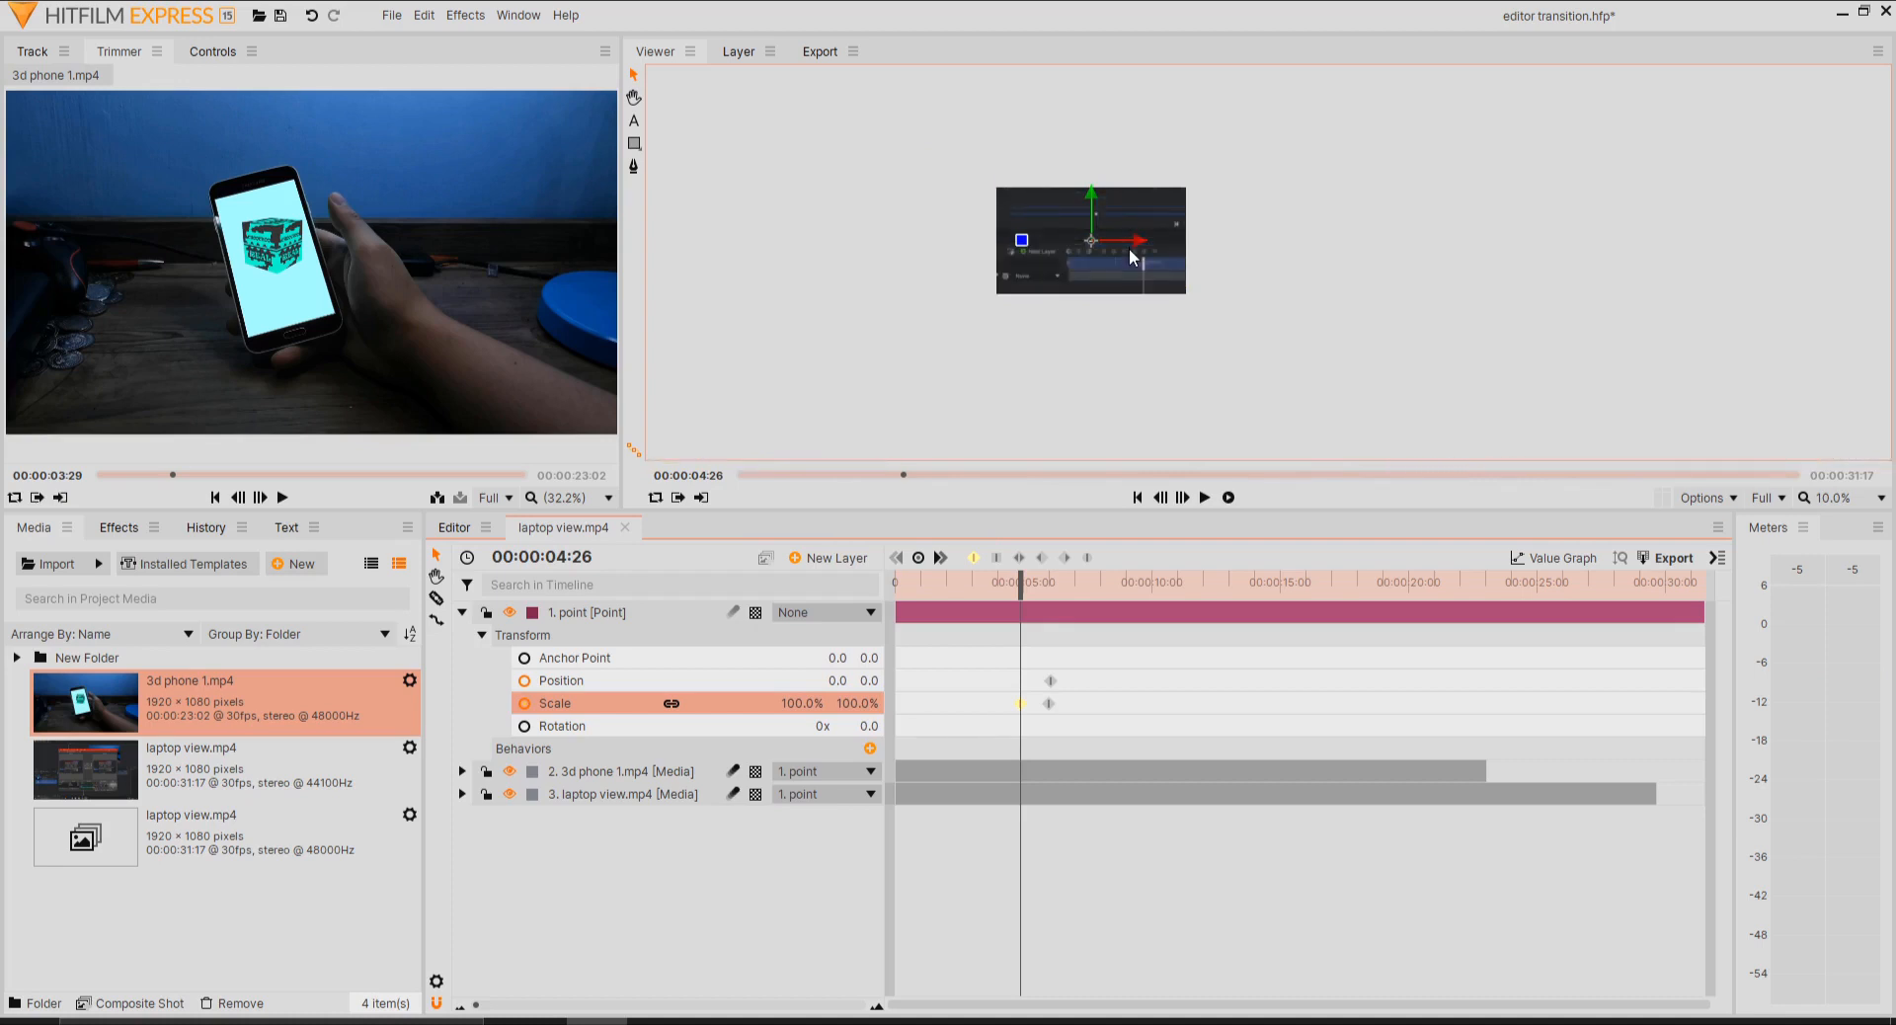
pyautogui.moveTo(1093, 241); pyautogui.dragTo(984, 311)
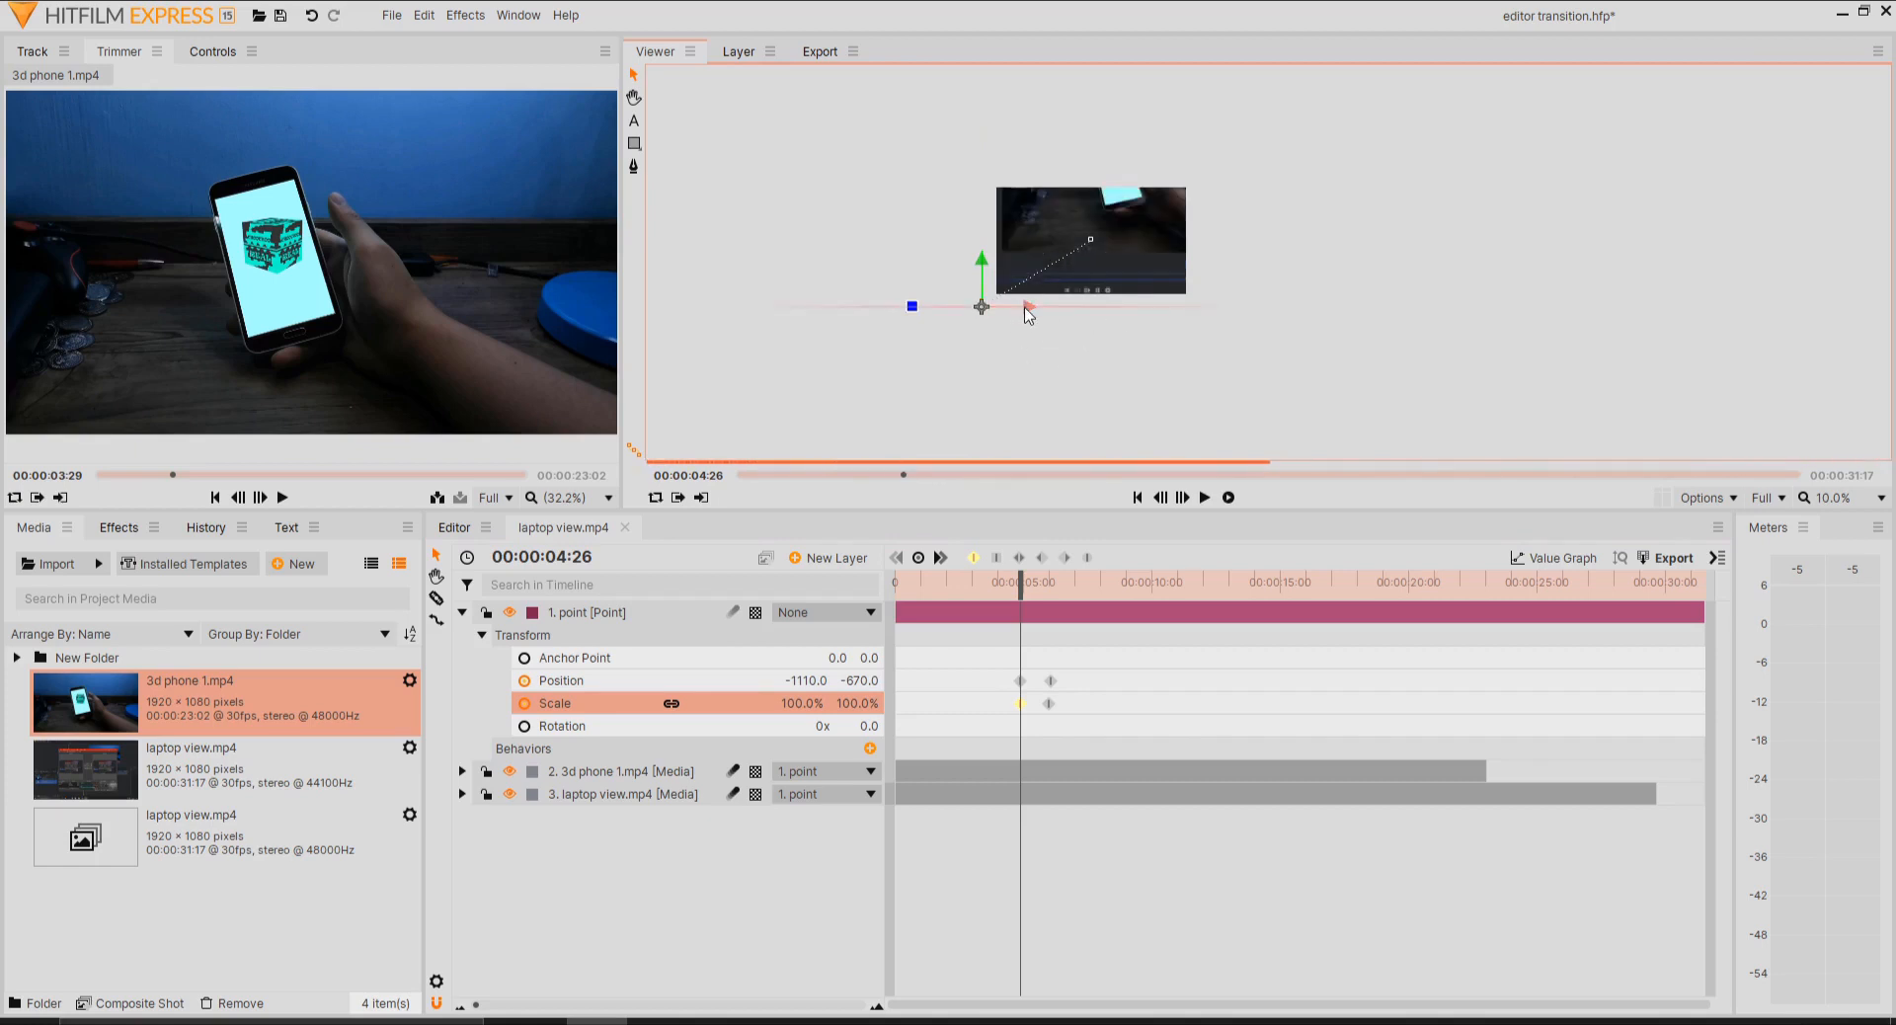
pyautogui.moveTo(980, 307); pyautogui.dragTo(967, 348)
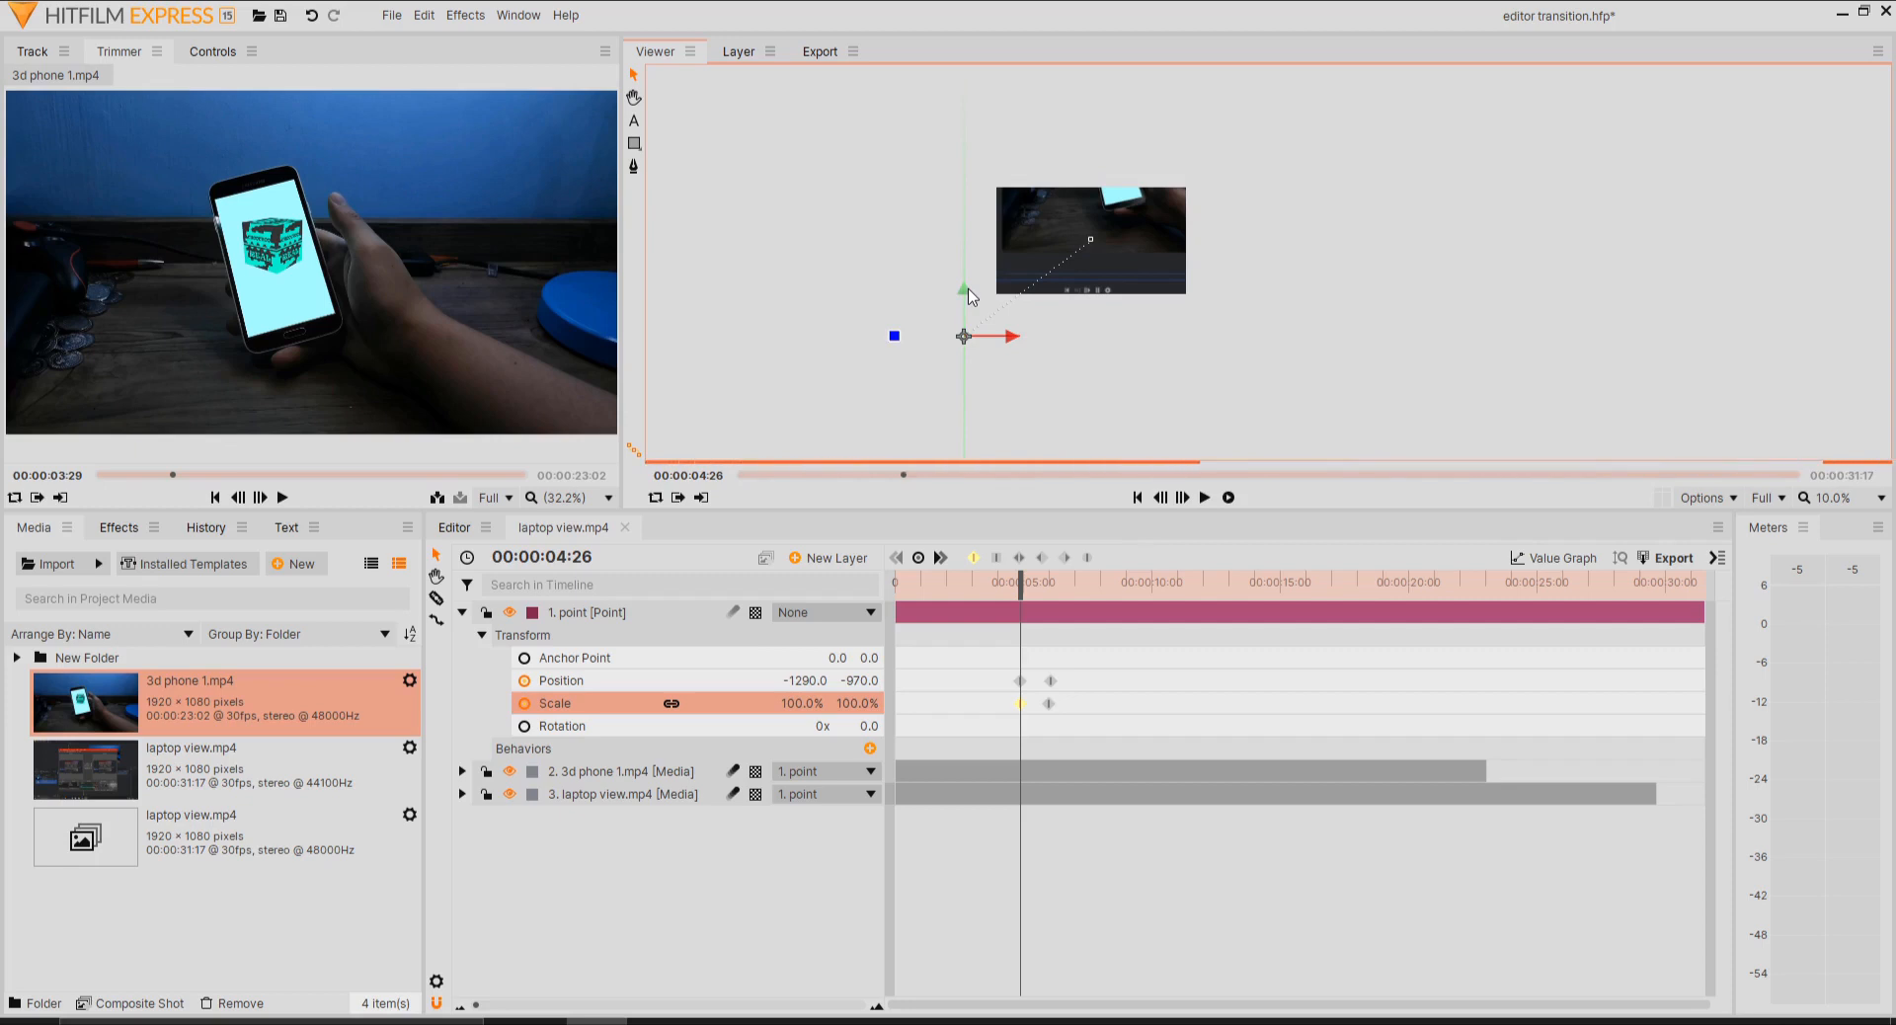
pyautogui.scroll(1, 1141, 193)
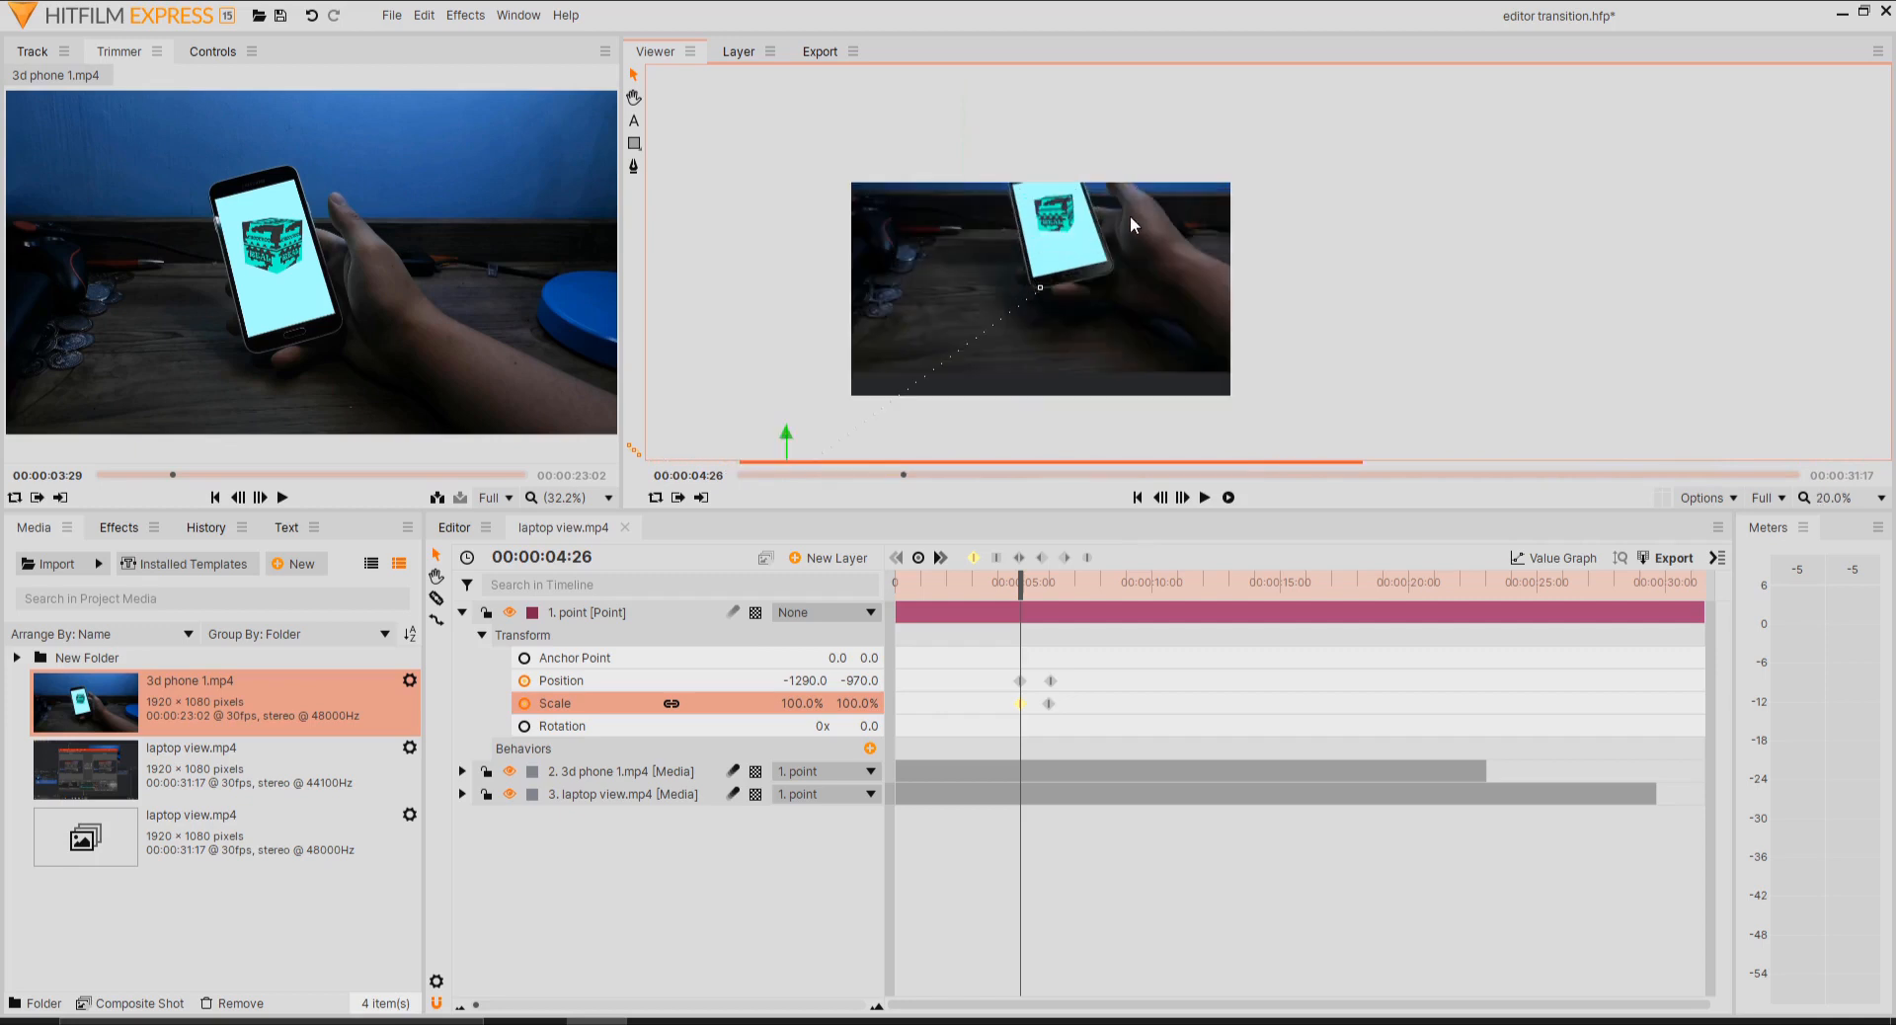
pyautogui.scroll(-1, 1049, 322)
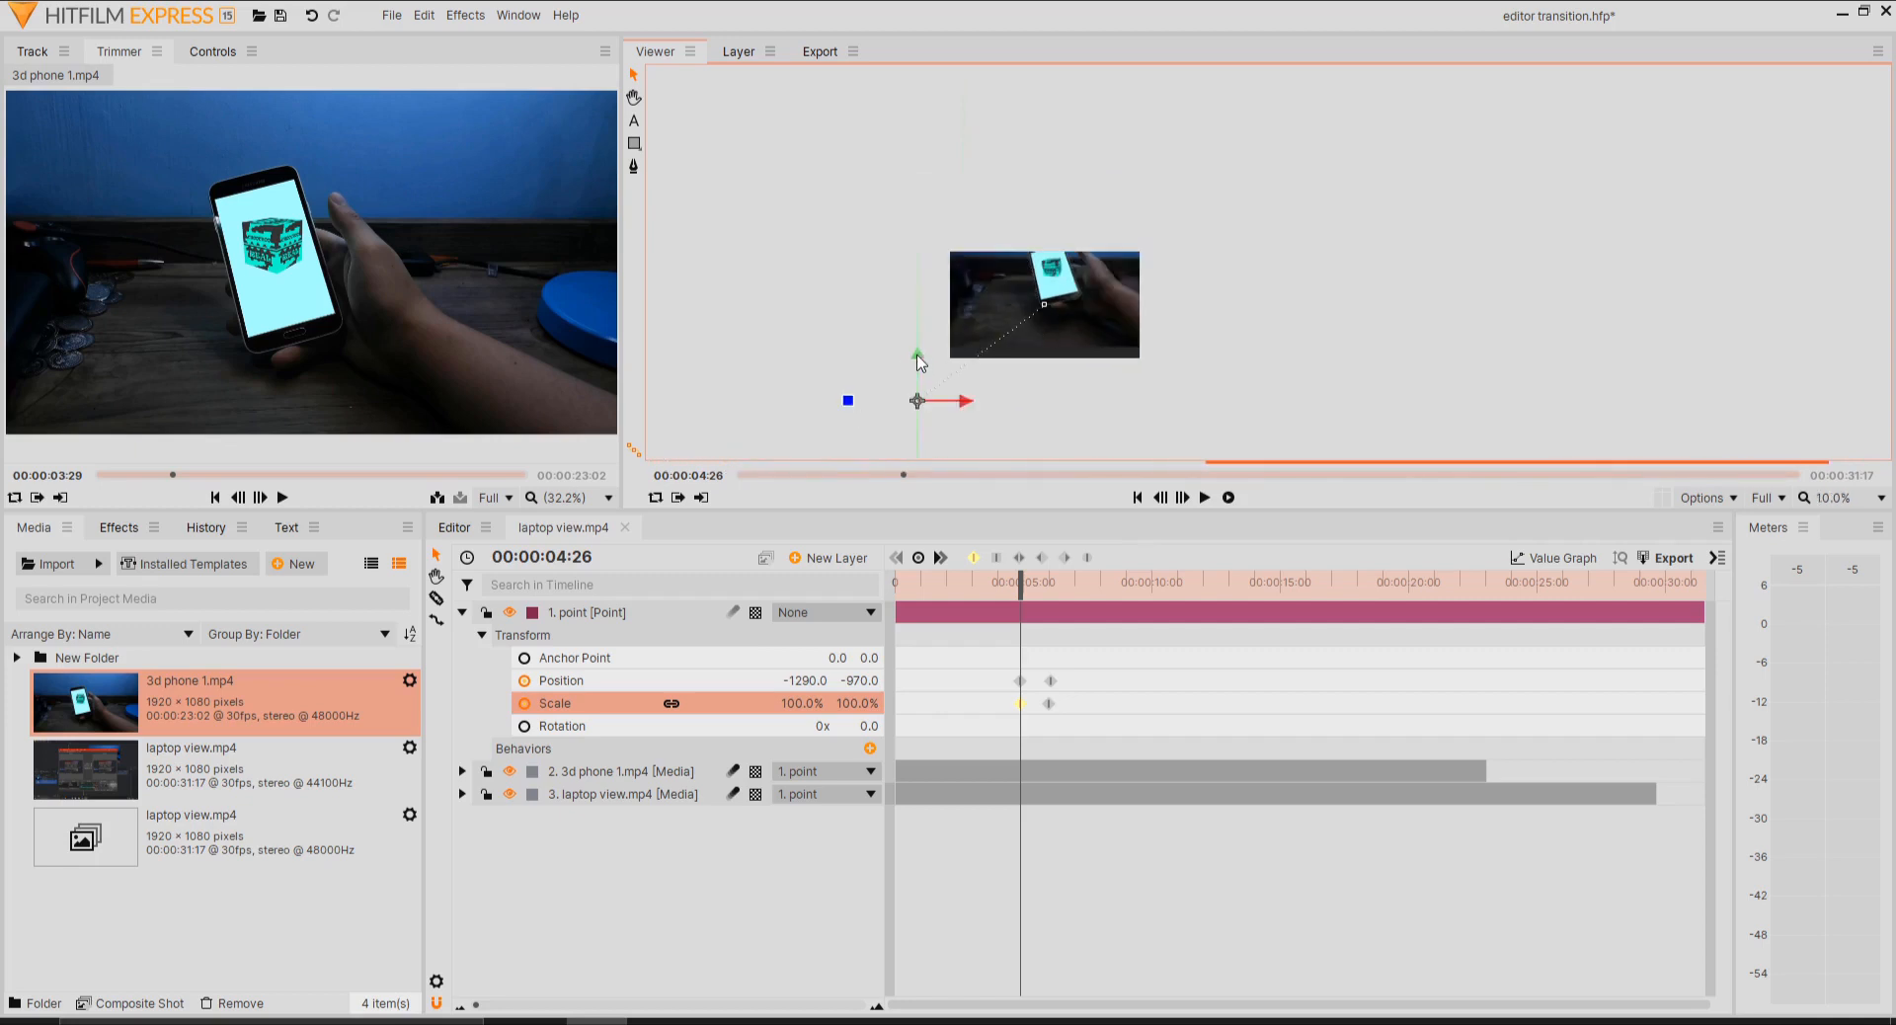
pyautogui.moveTo(923, 369); pyautogui.dragTo(921, 384)
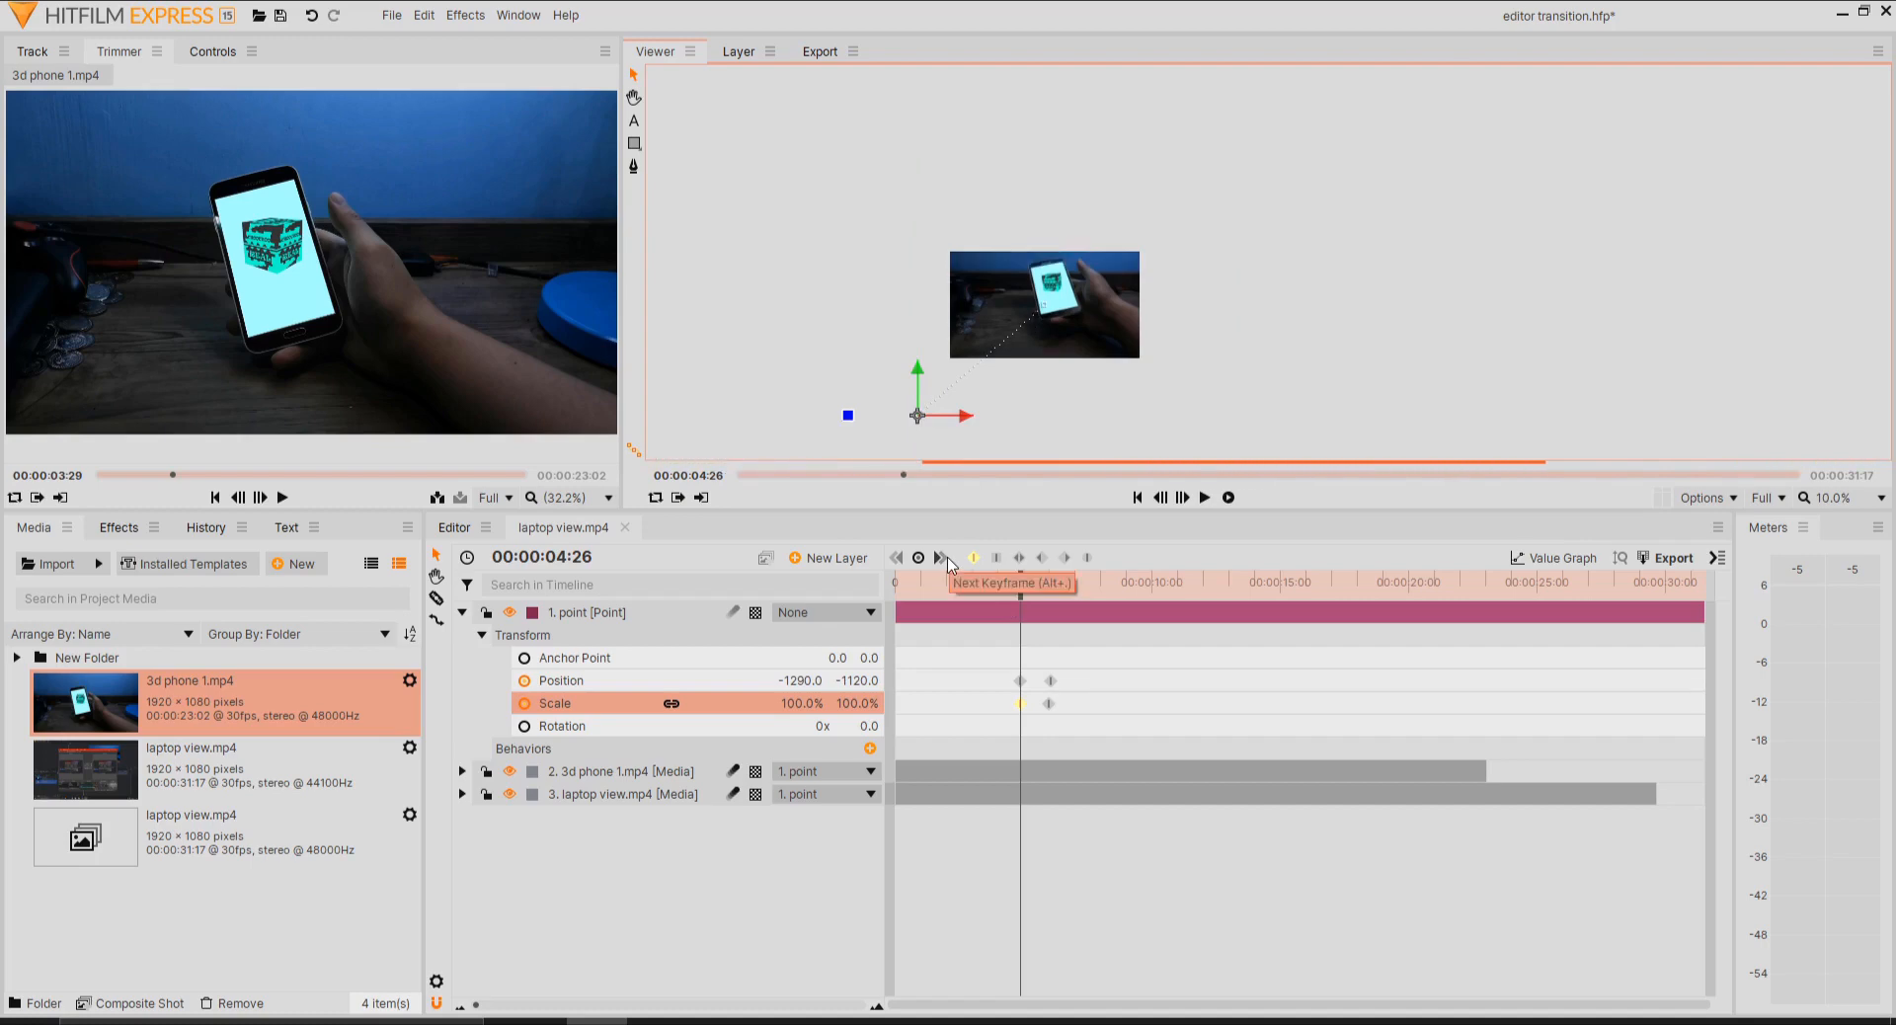
# - Try setting the point layer's scale to 20% at the 00:00:06:00 keyframe
pyautogui.click(940, 558)
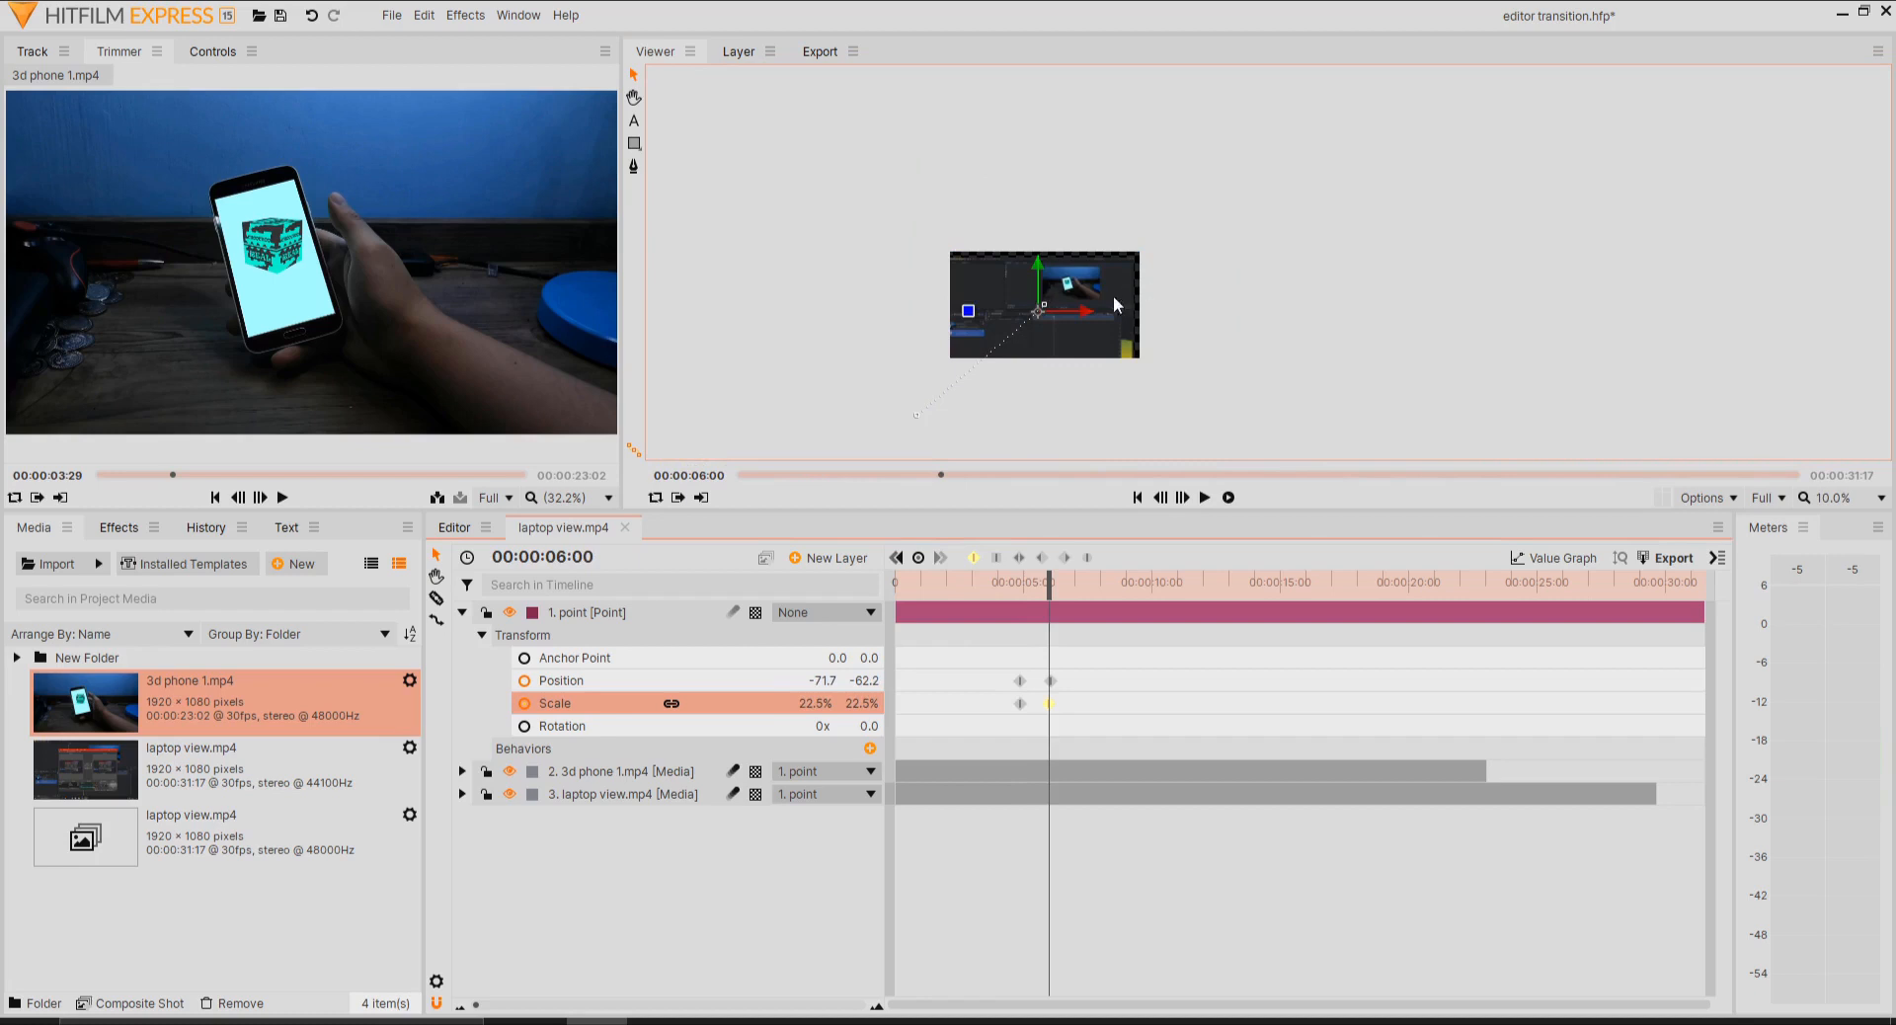
pyautogui.click(819, 702)
pyautogui.write('20')
pyautogui.press('Return')
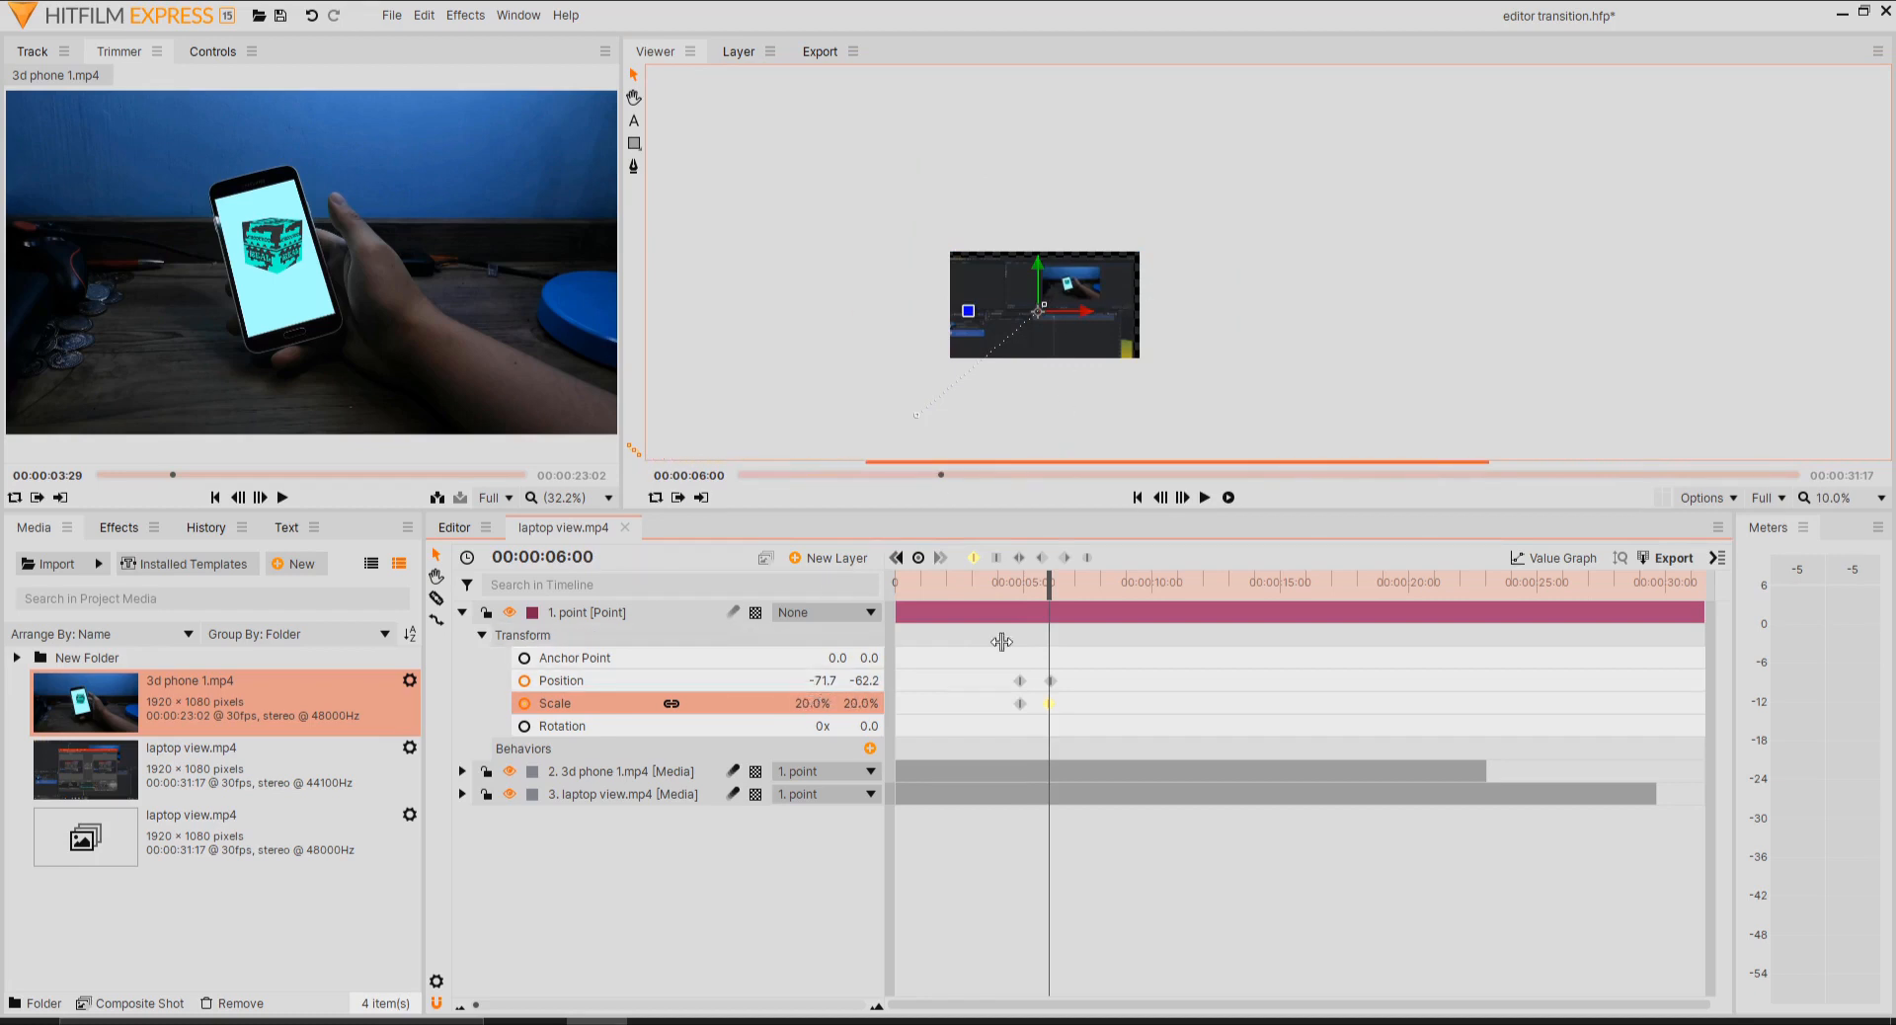
# - Align the point layer's second position keyframe exactly with the scale keyframe at 00:00:06:00
pyautogui.click(899, 560)
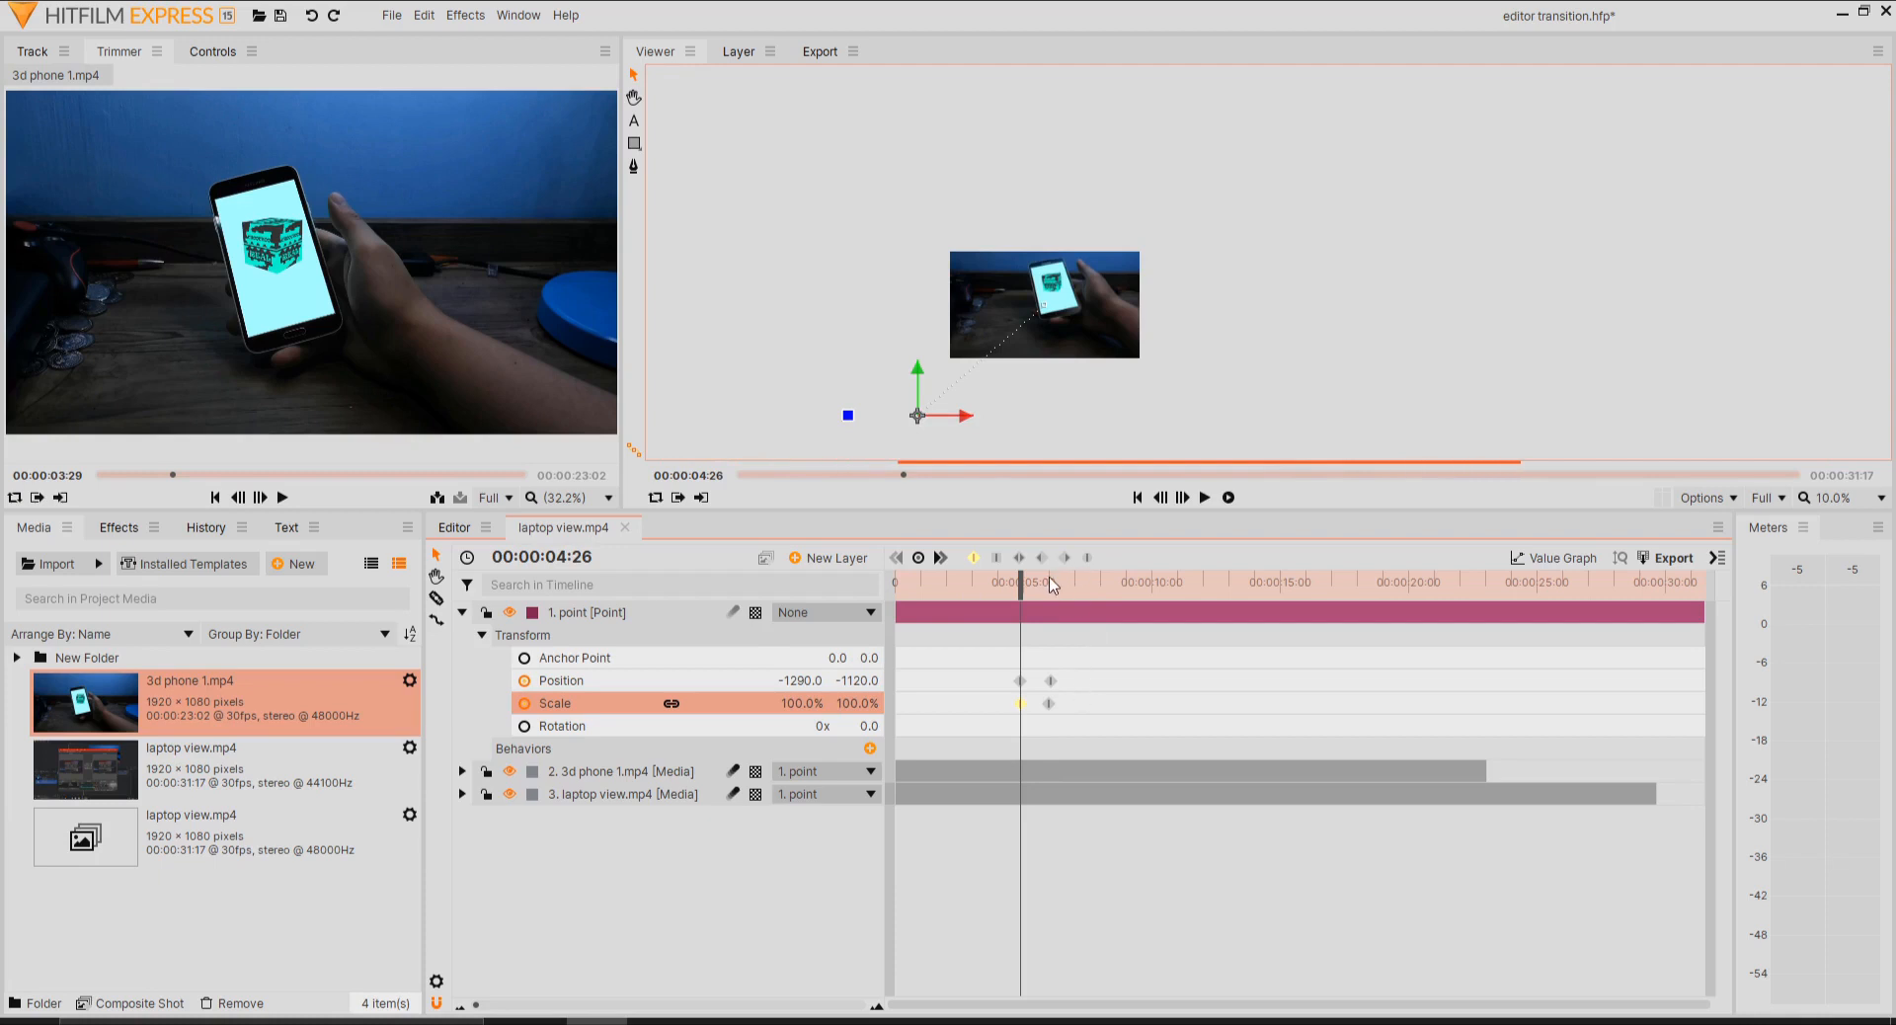
pyautogui.click(1052, 585)
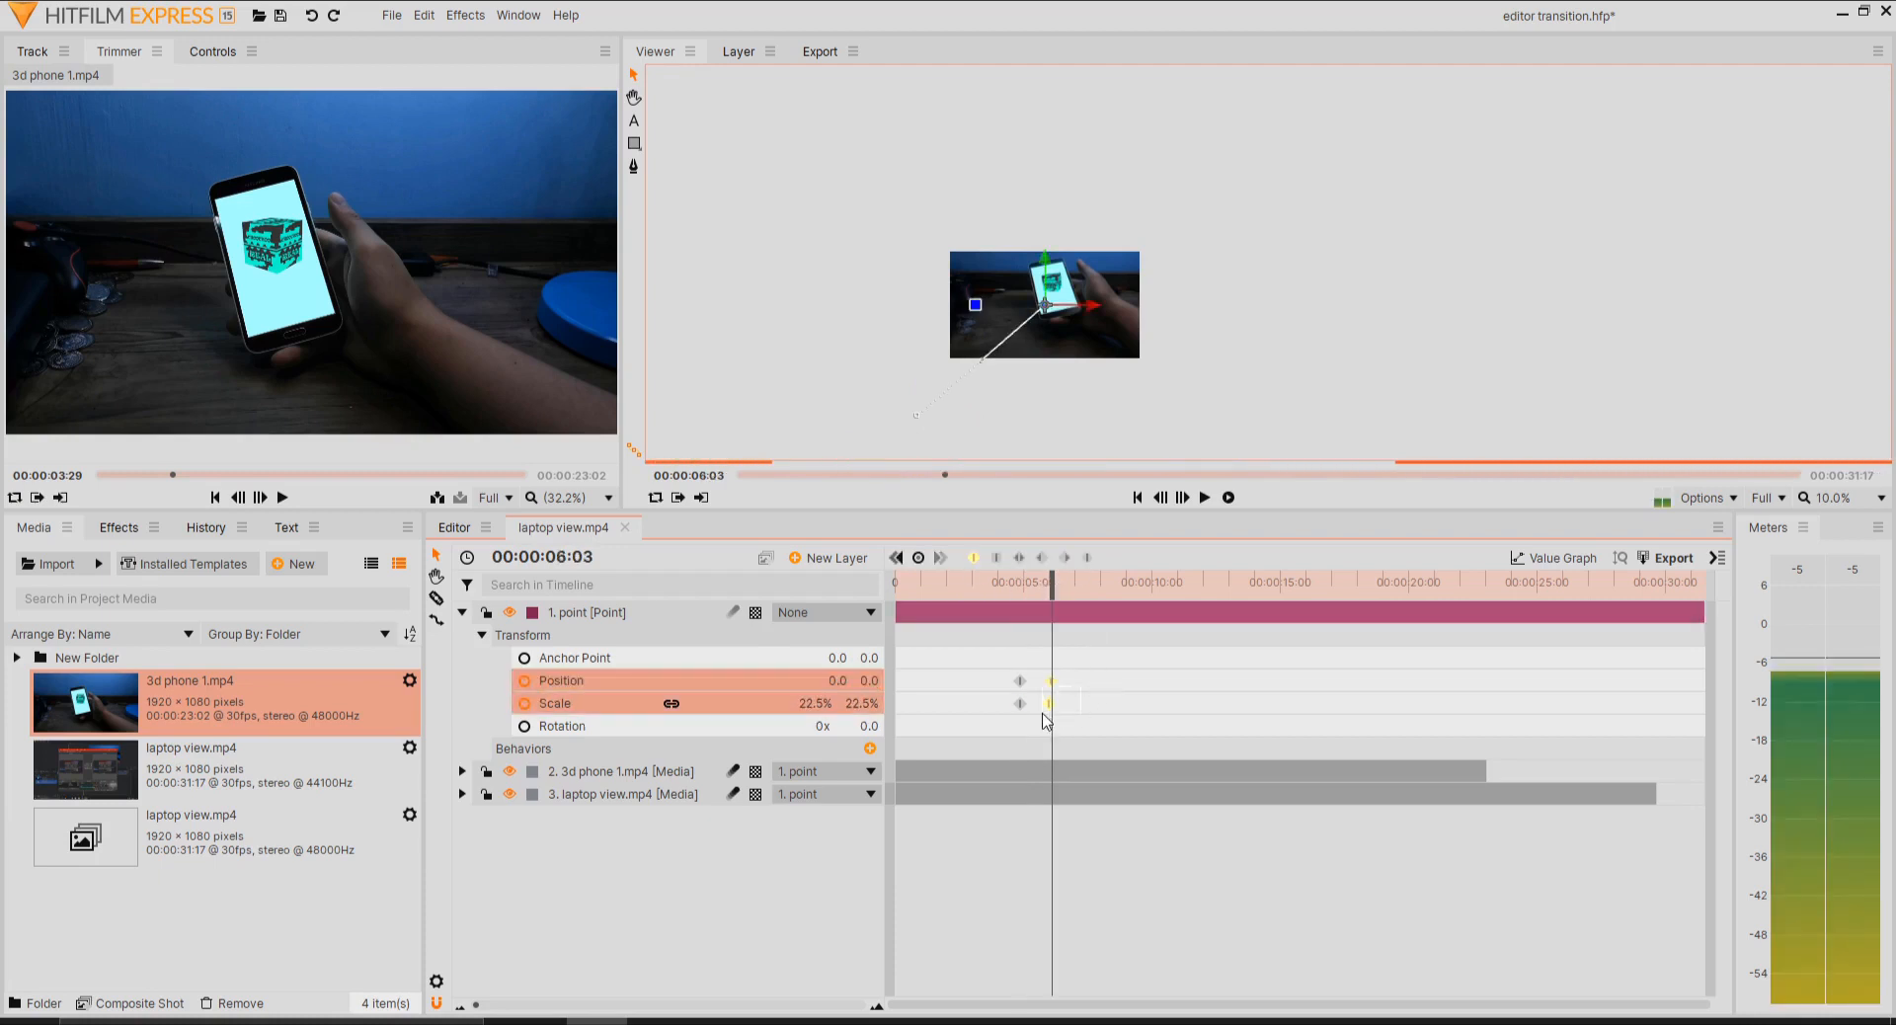
pyautogui.press('Left')
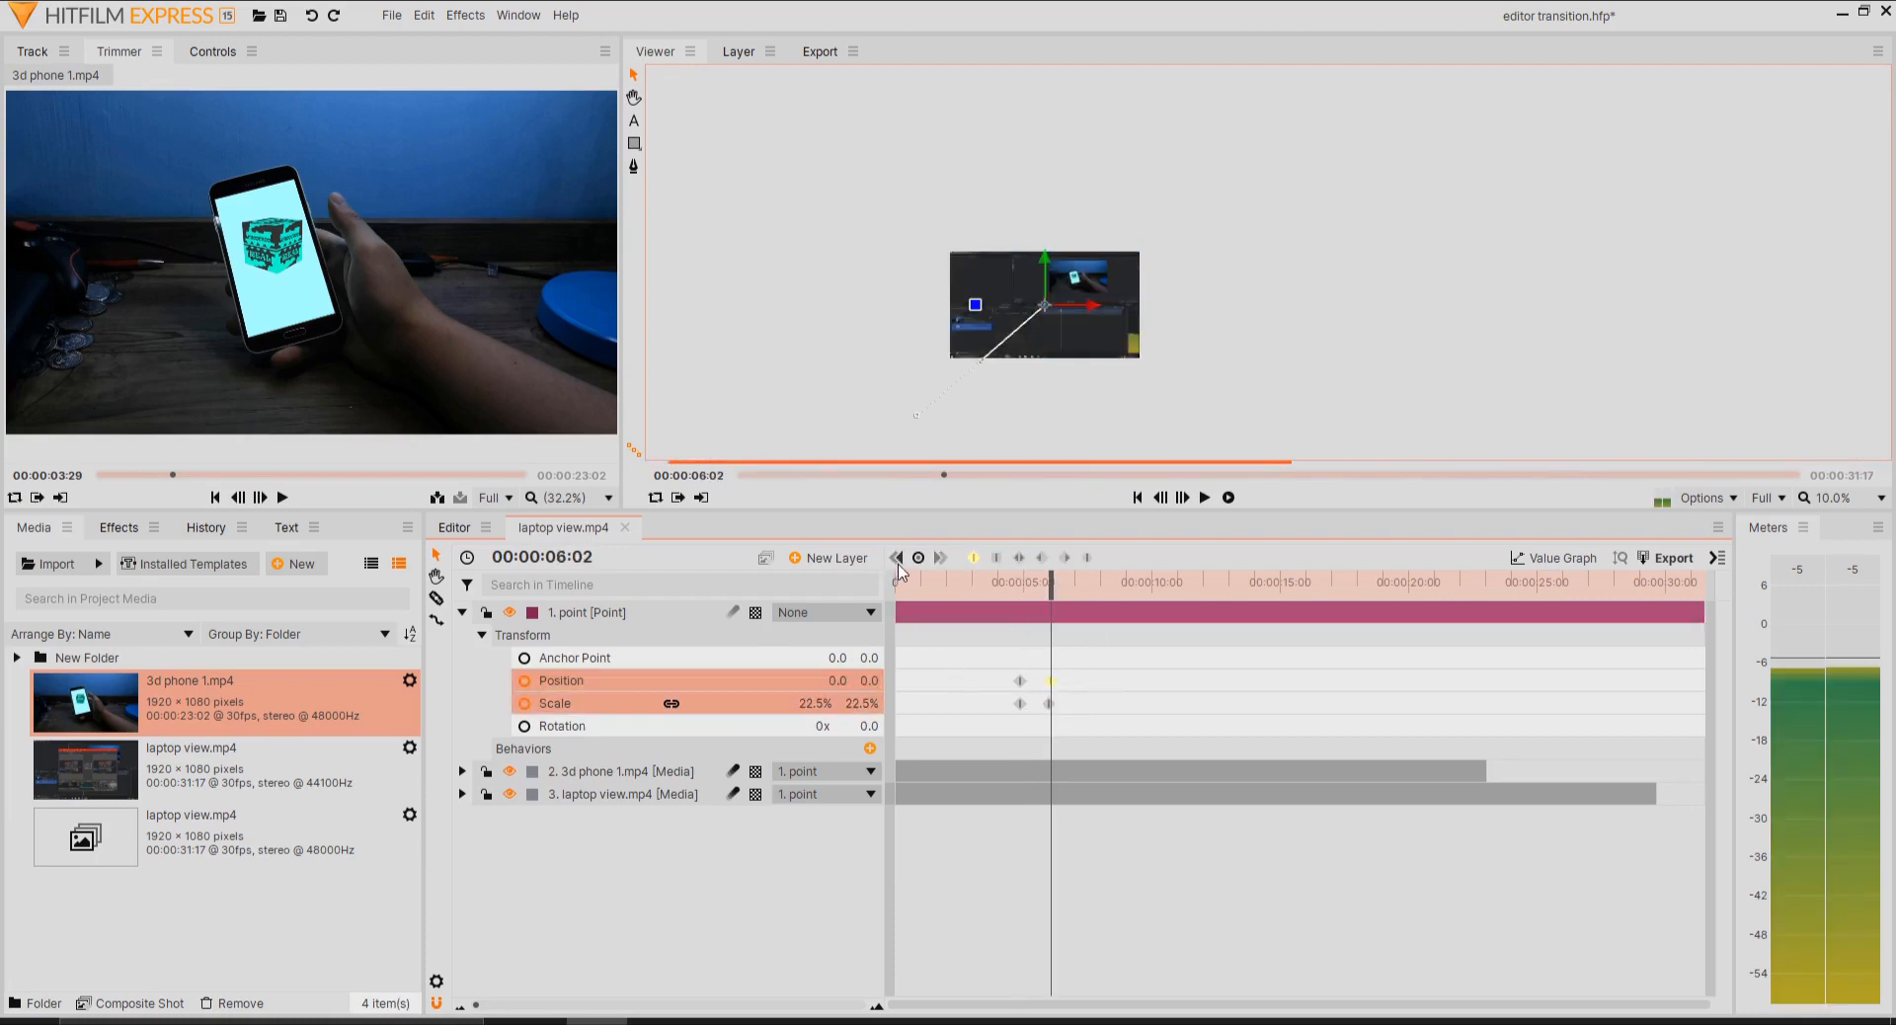
pyautogui.click(895, 558)
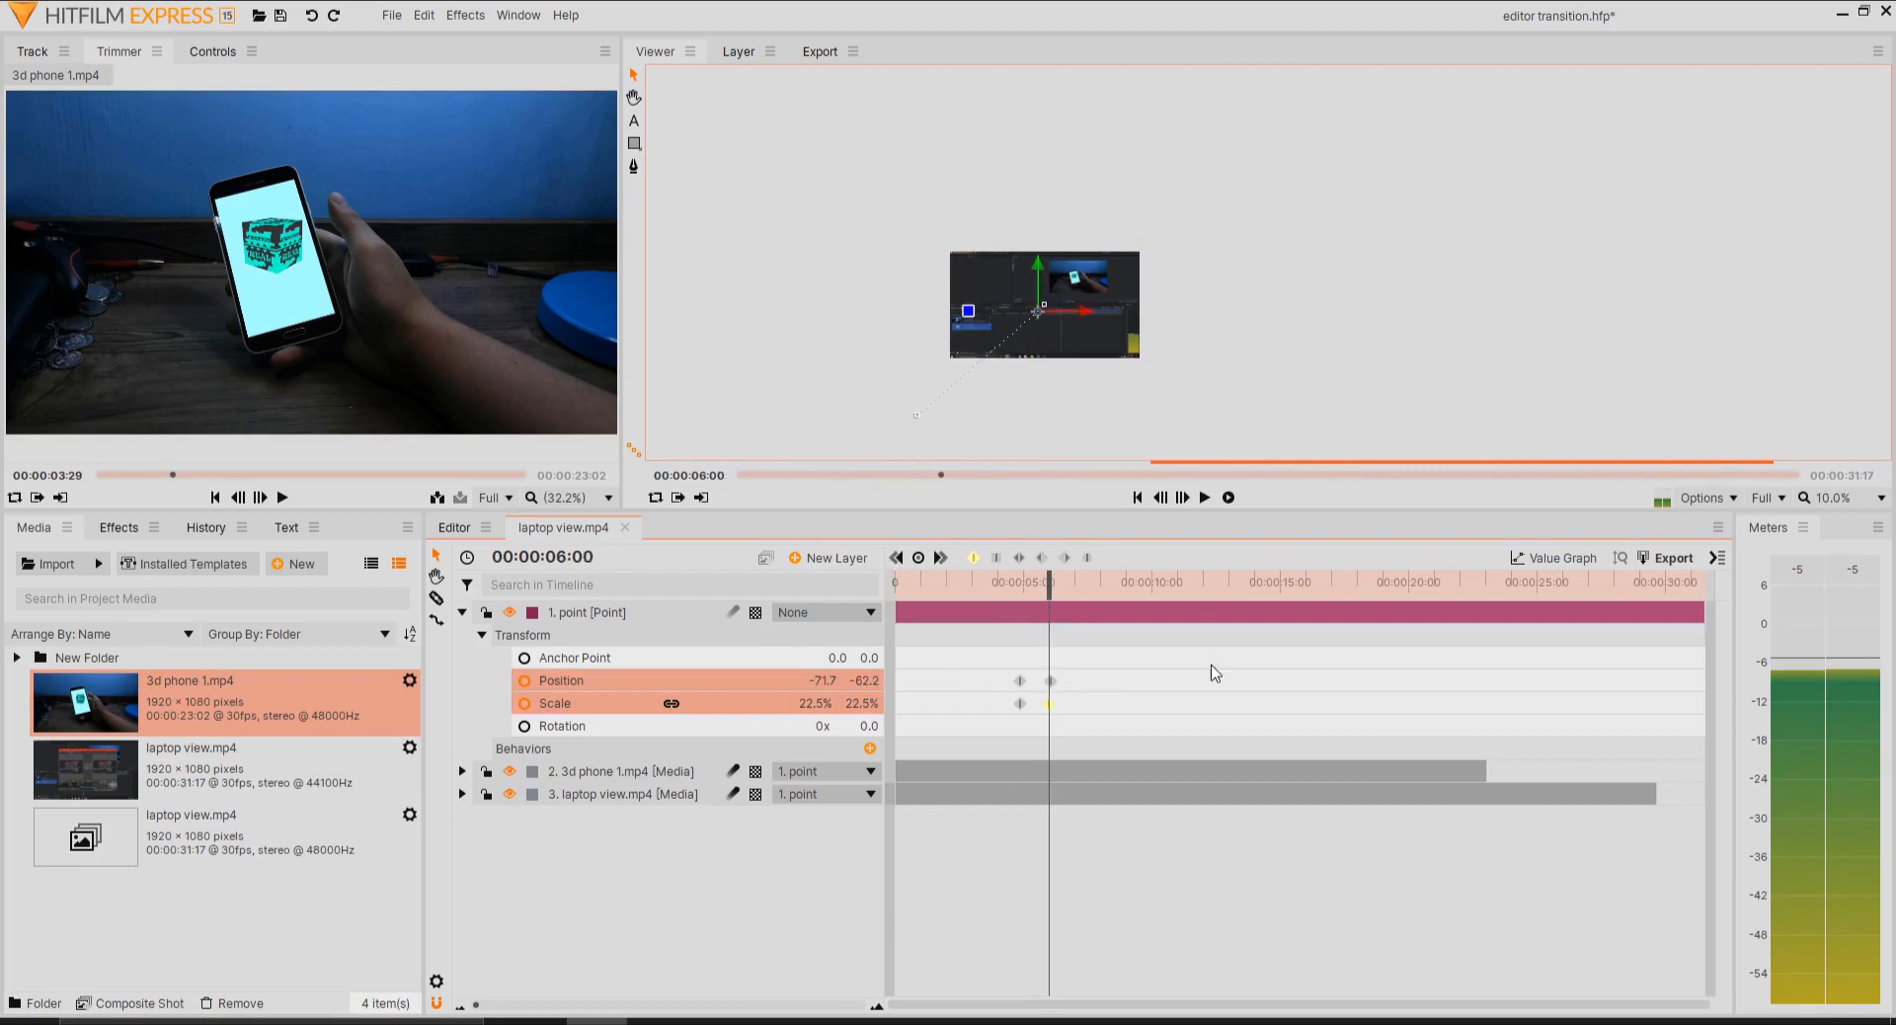
pyautogui.click(1050, 682)
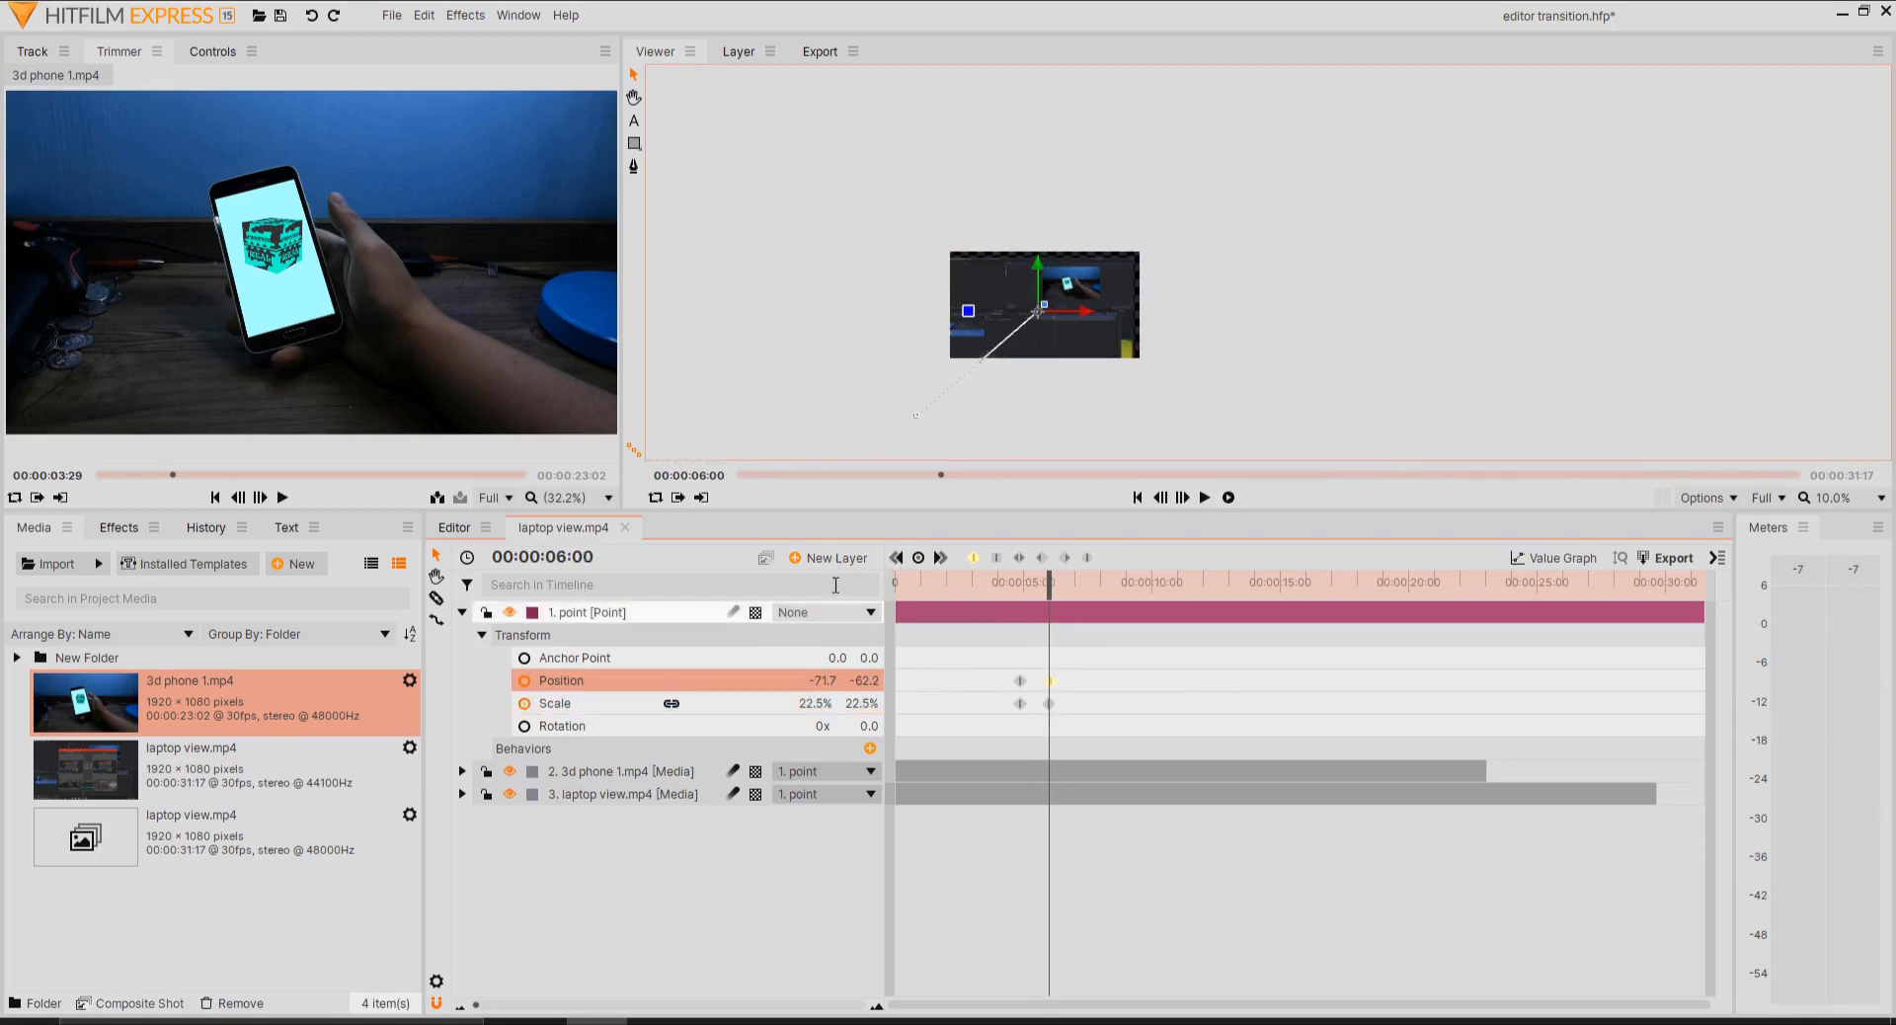
pyautogui.scroll(10, 1066, 694)
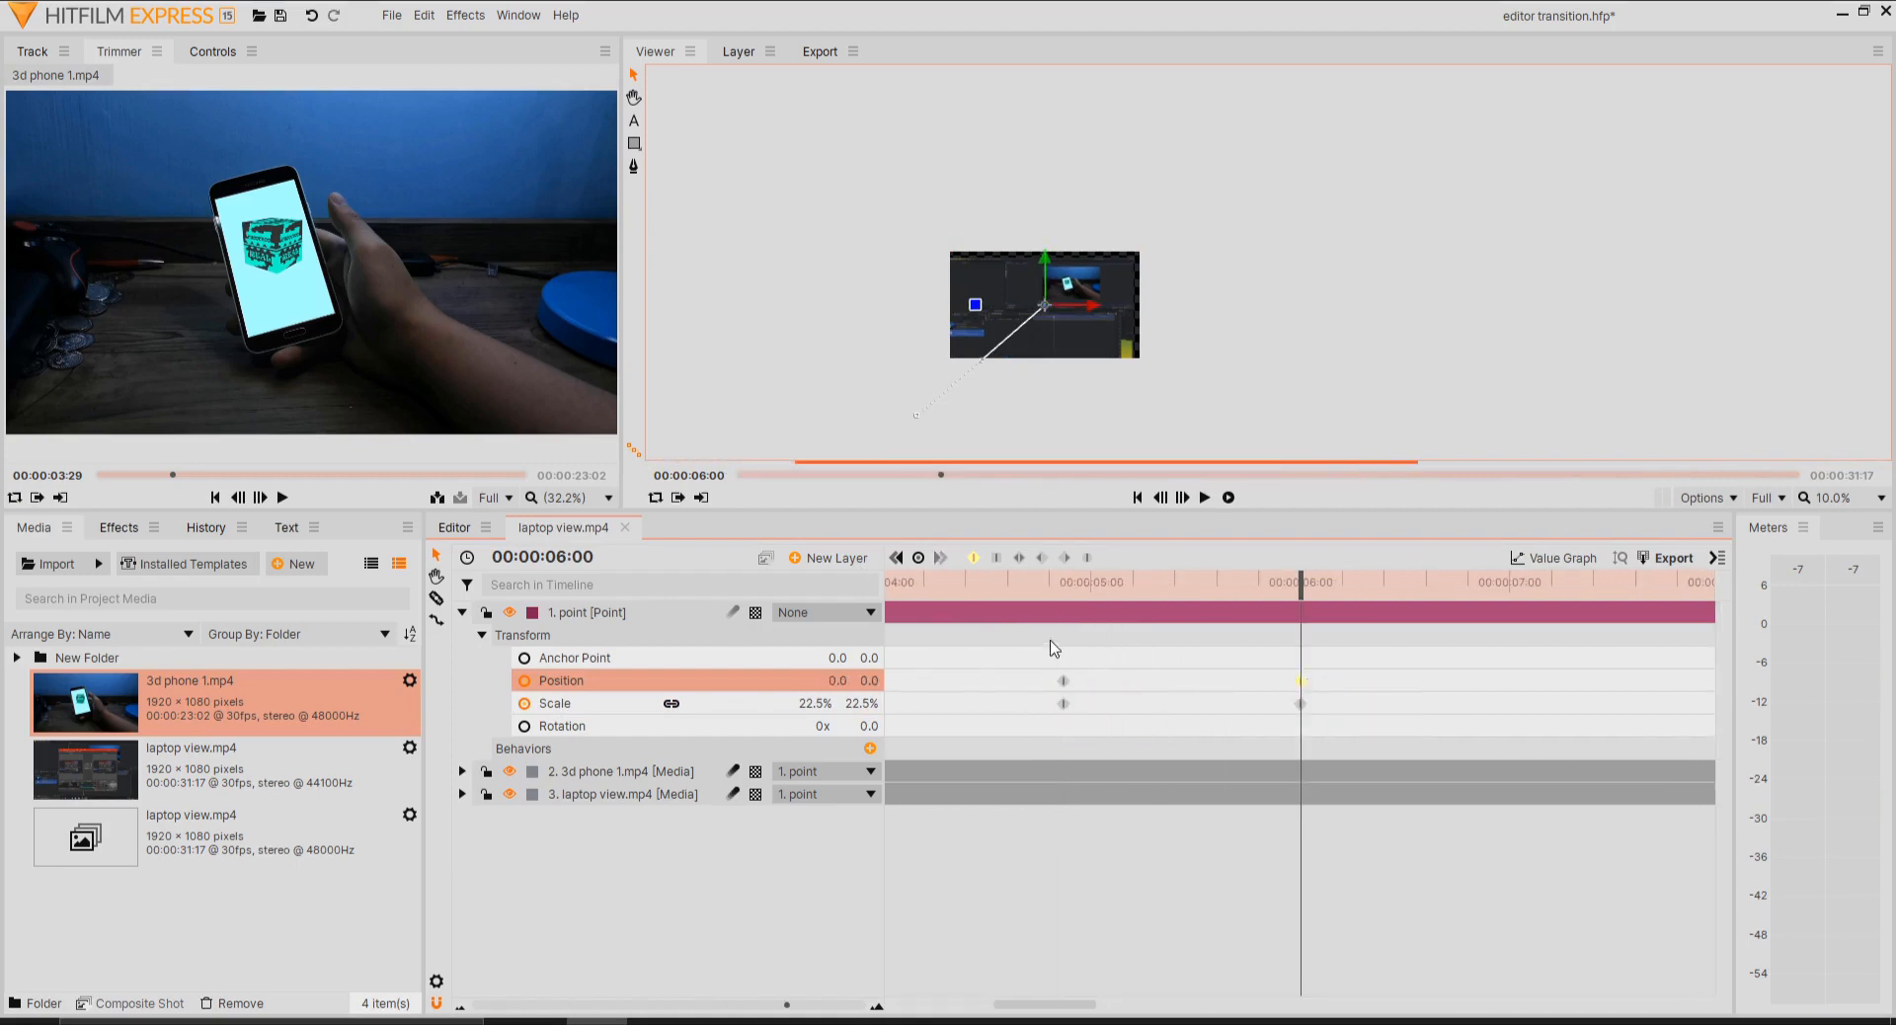
# - At 00:00:04:26, set the point layer's scale to 70% and reposition it to about -1030, -750
pyautogui.click(1062, 589)
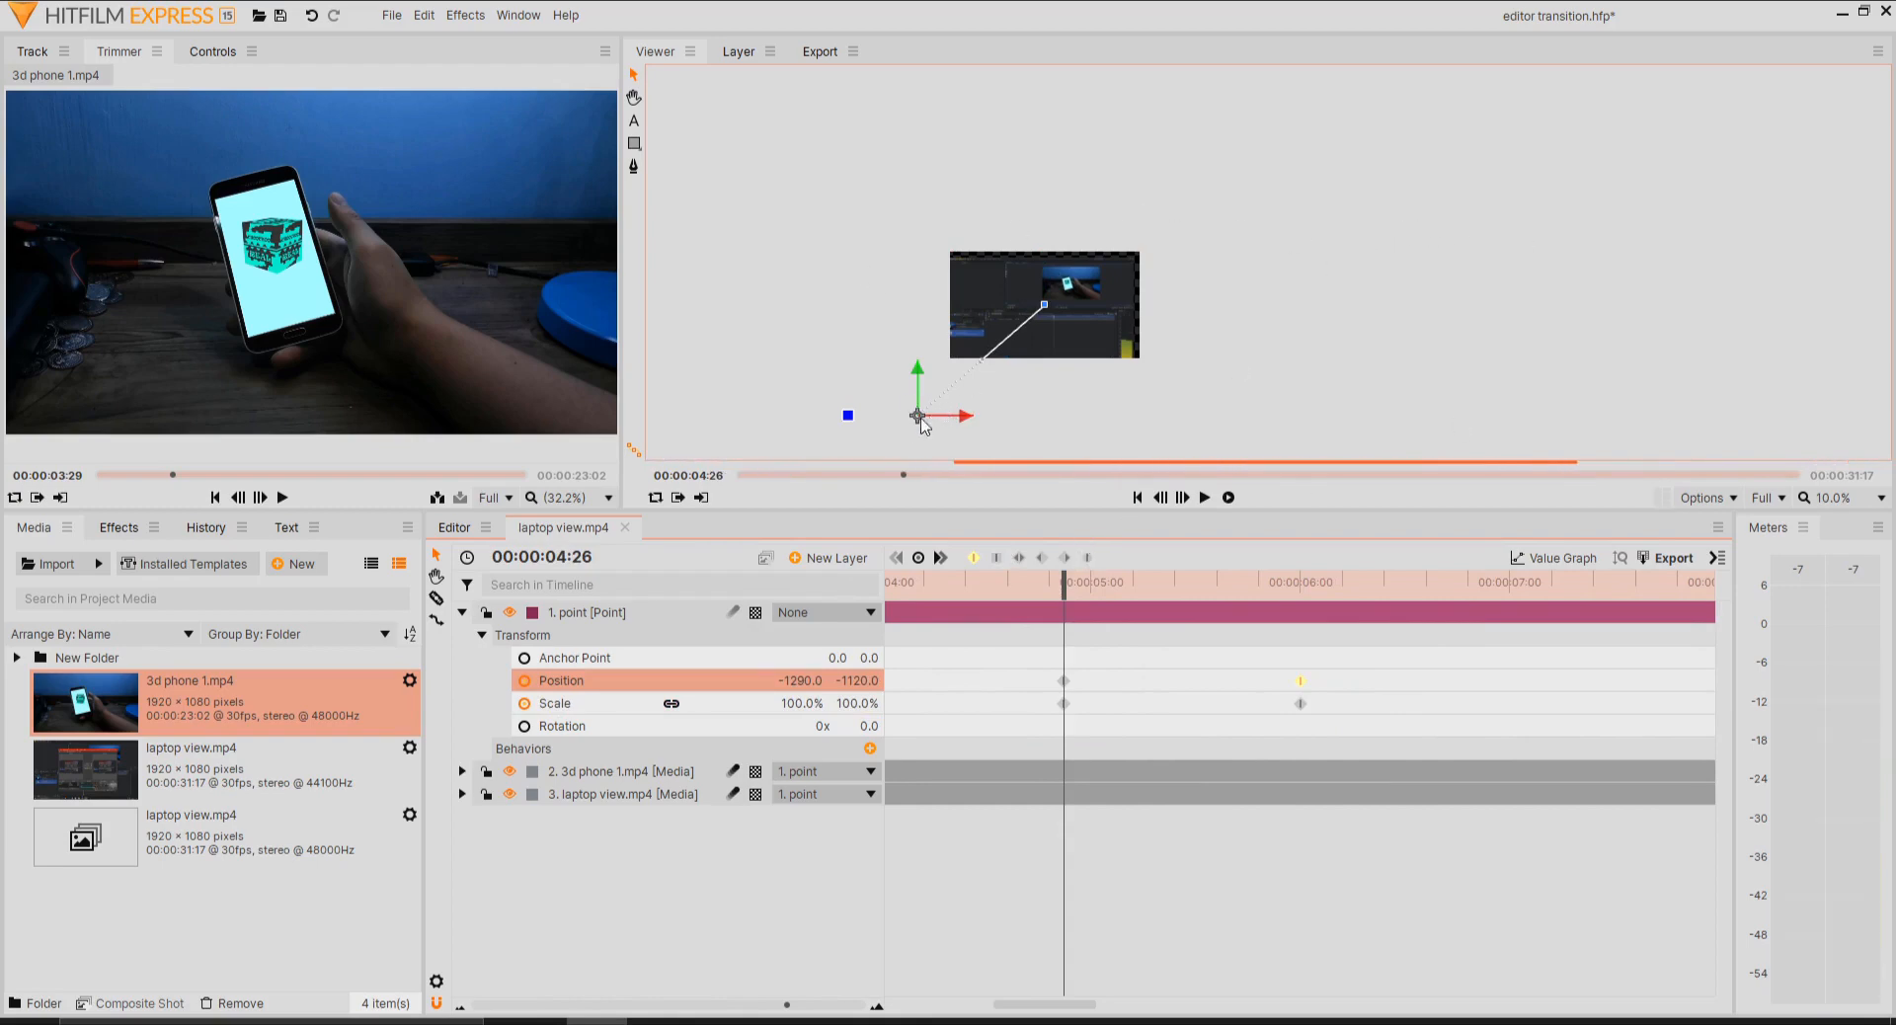
pyautogui.click(808, 703)
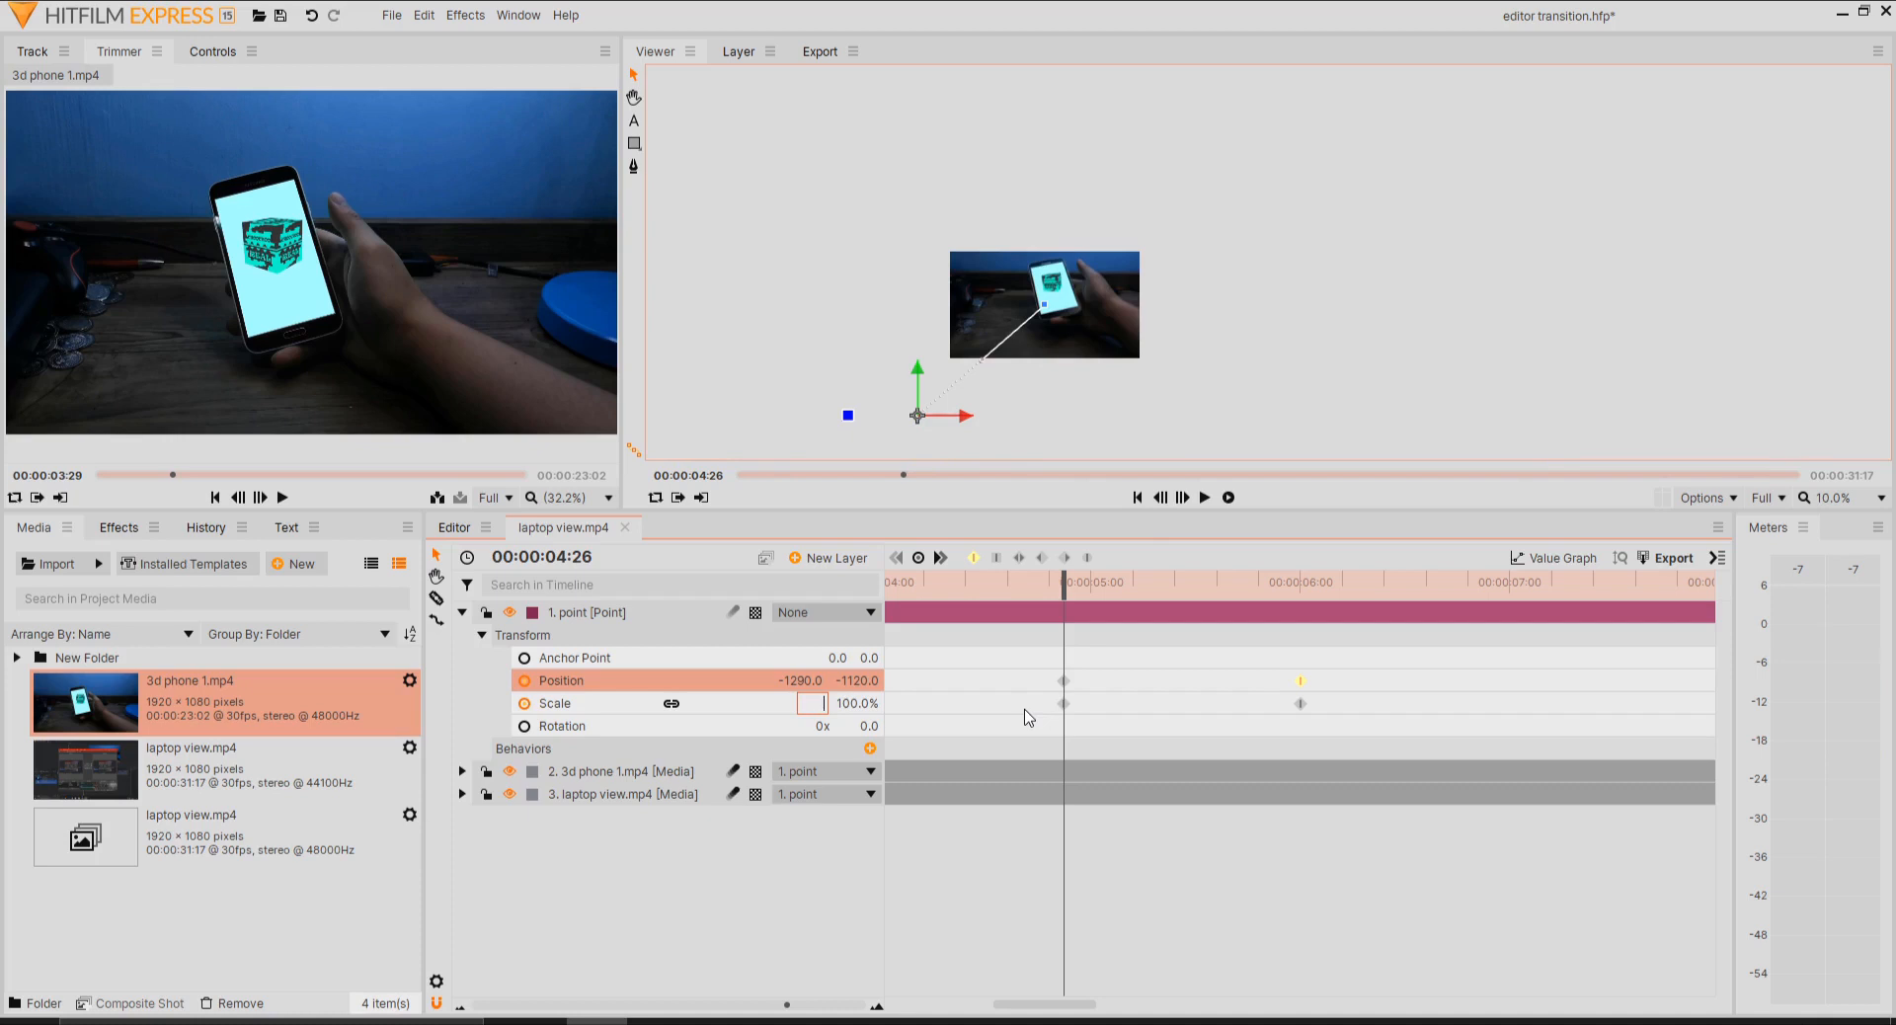
pyautogui.write('70')
pyautogui.press('Return')
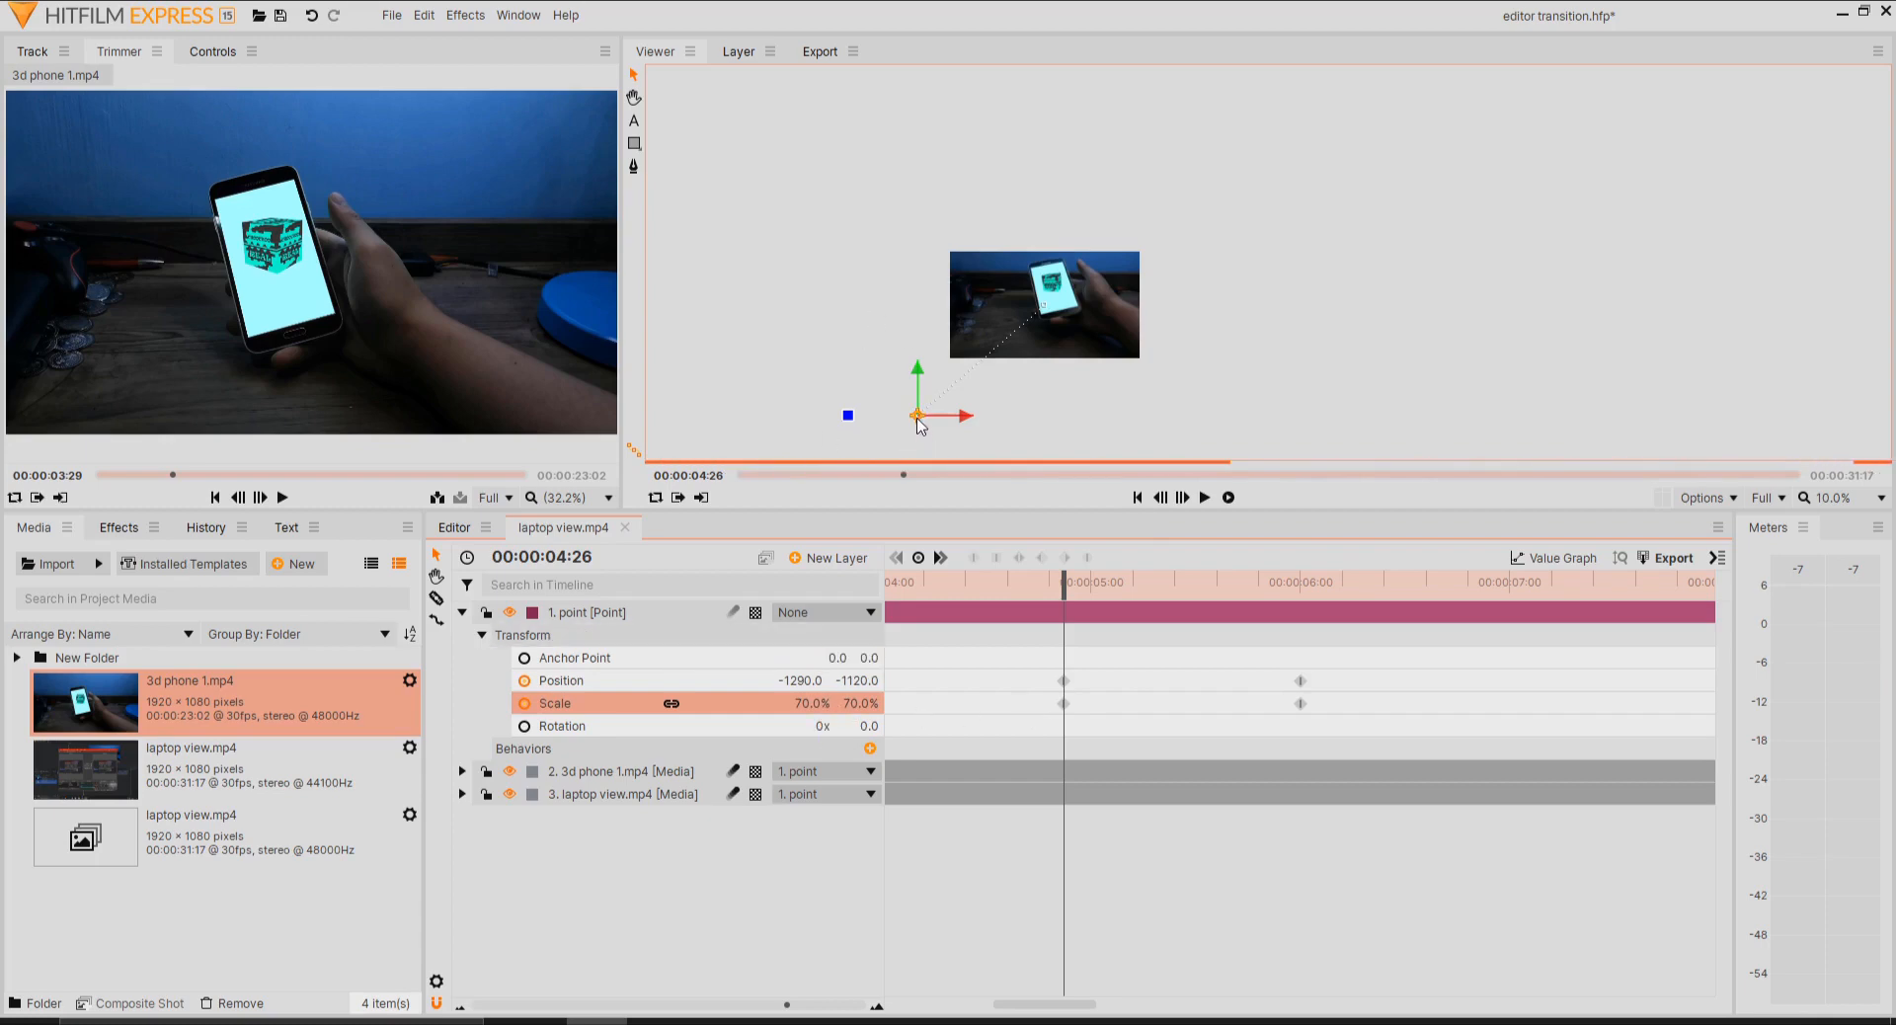
pyautogui.moveTo(918, 417); pyautogui.dragTo(964, 371)
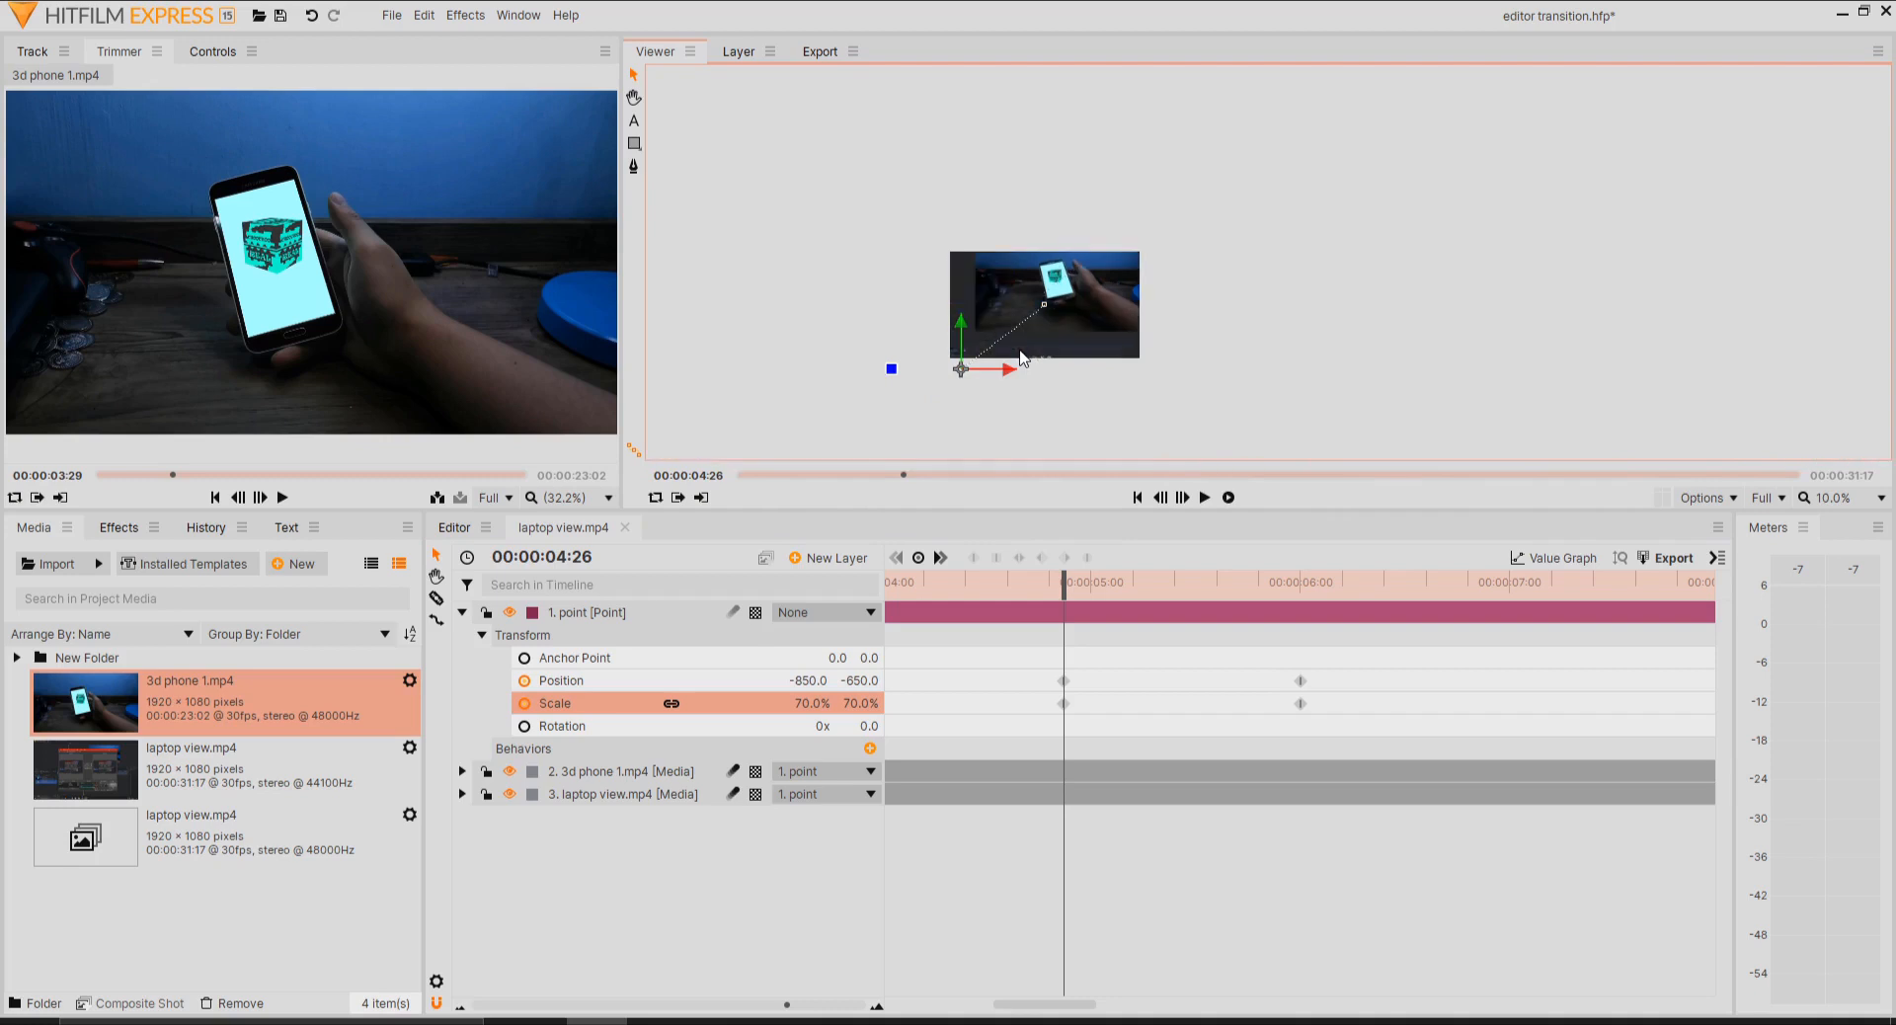
pyautogui.moveTo(963, 377); pyautogui.dragTo(943, 379)
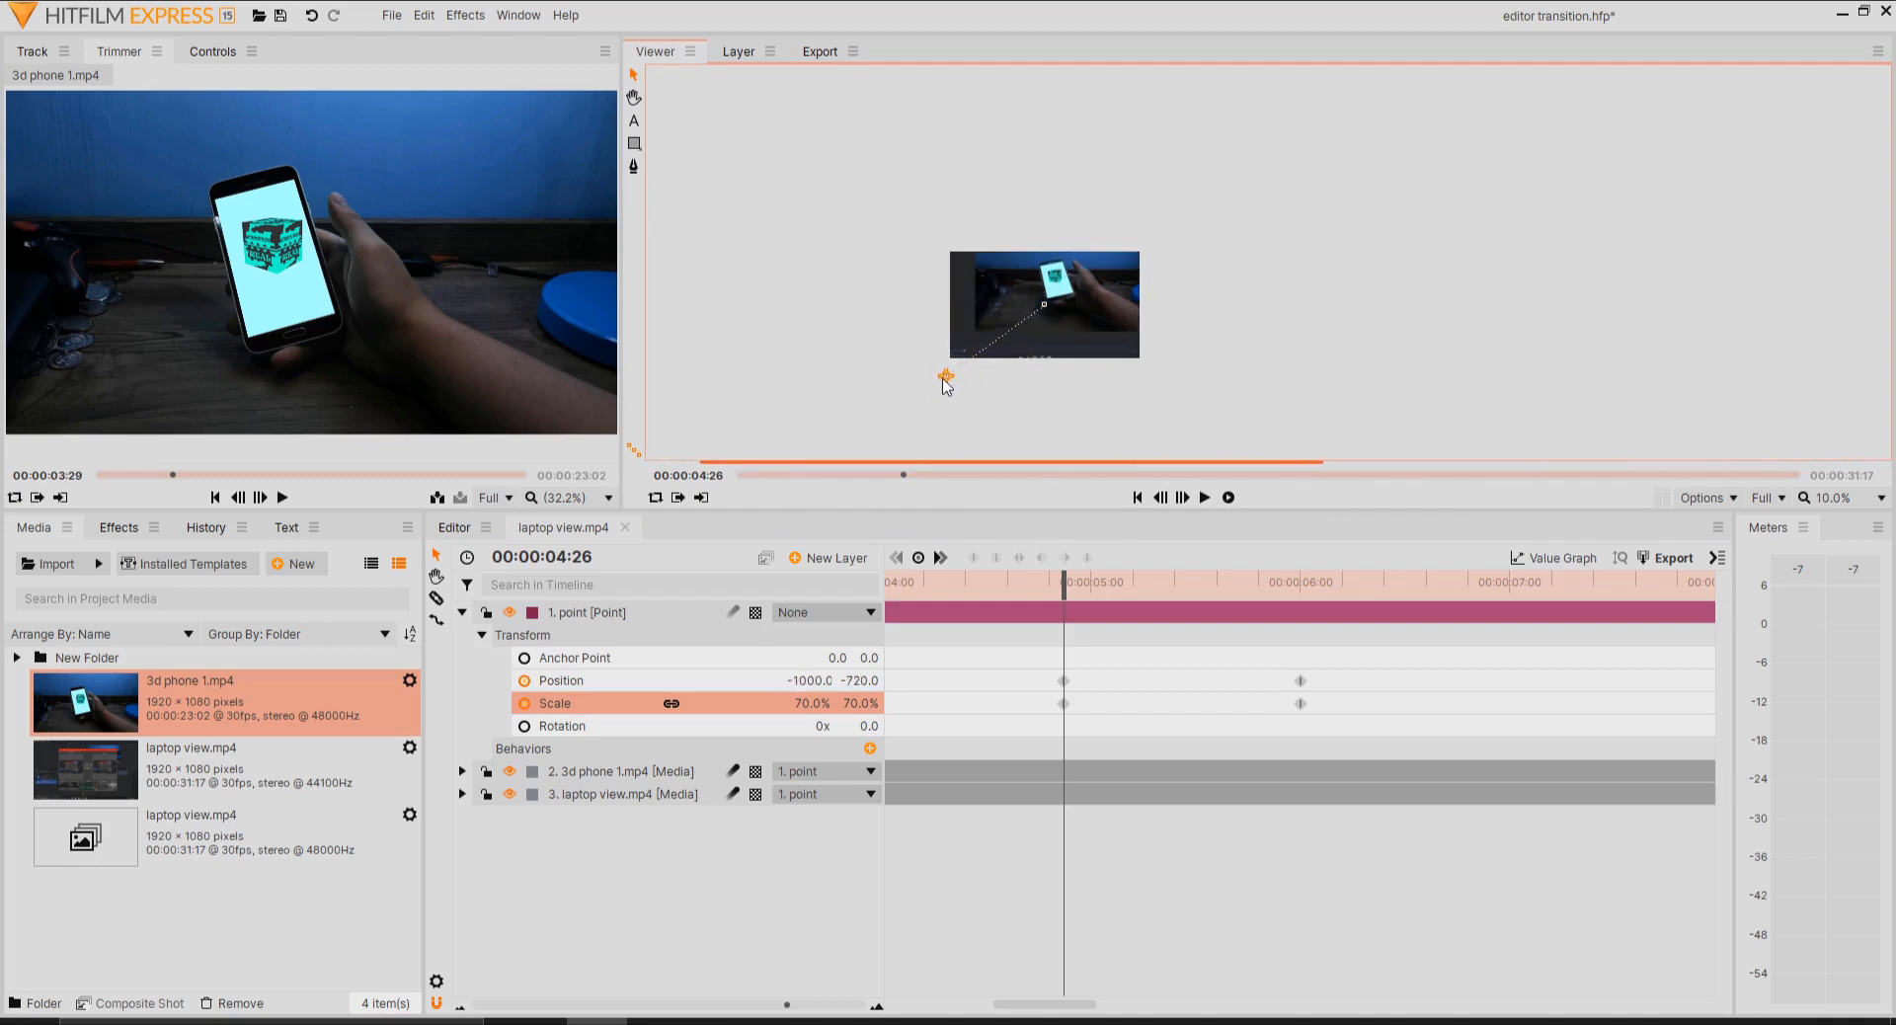
# - Try a 71.5% scale for the point layer and shift it horizontally to about -1130
pyautogui.click(804, 704)
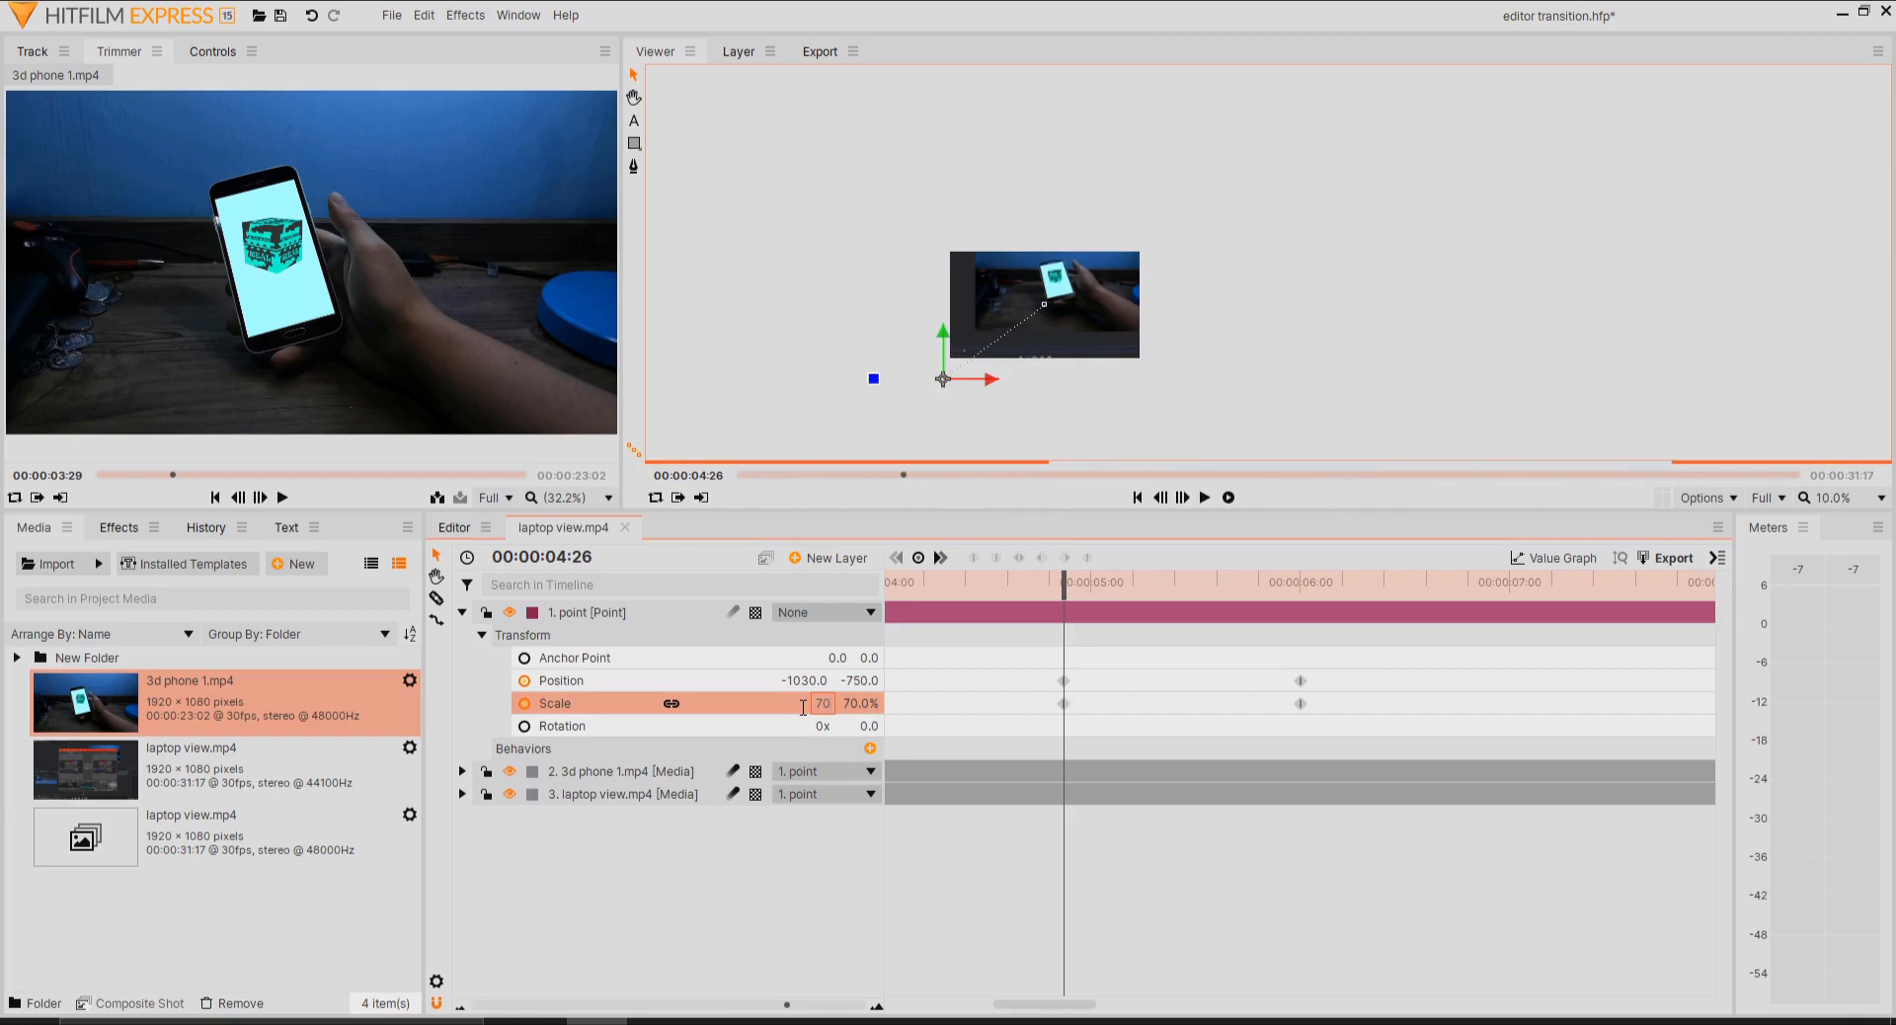
pyautogui.write('71')
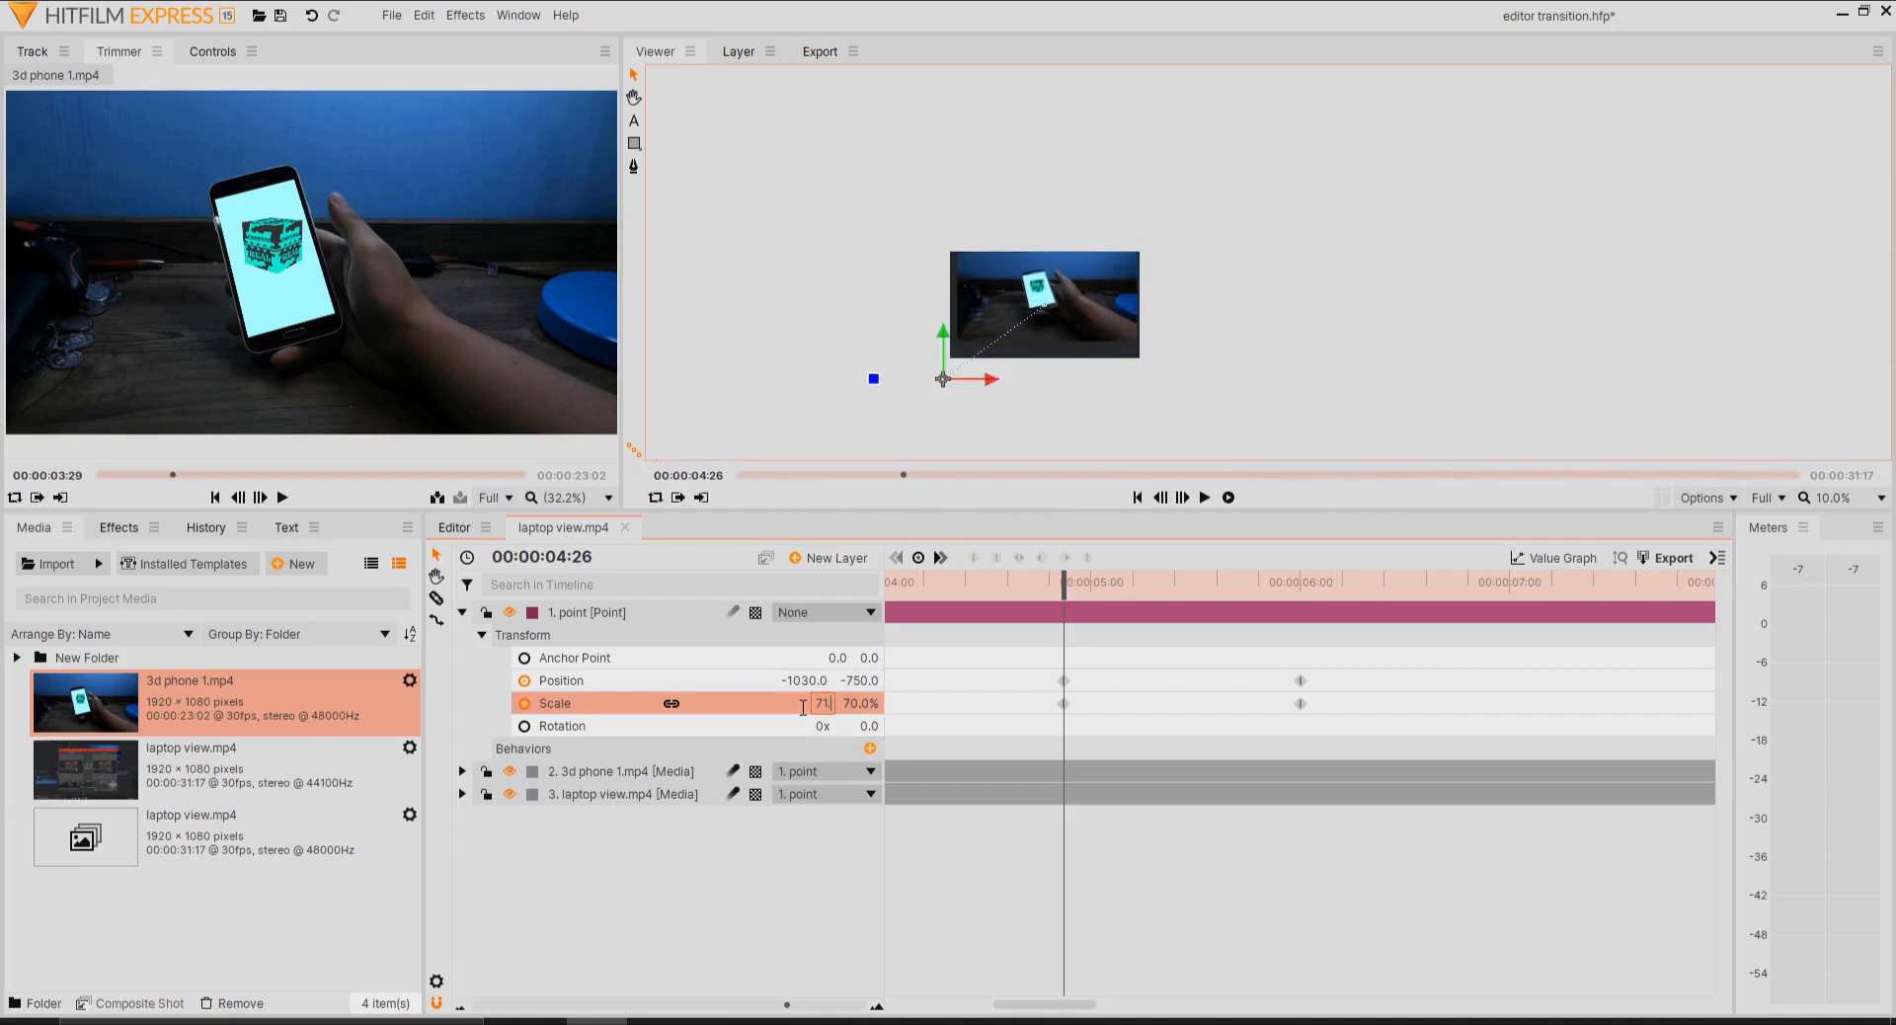
pyautogui.write('.5')
pyautogui.press('Return')
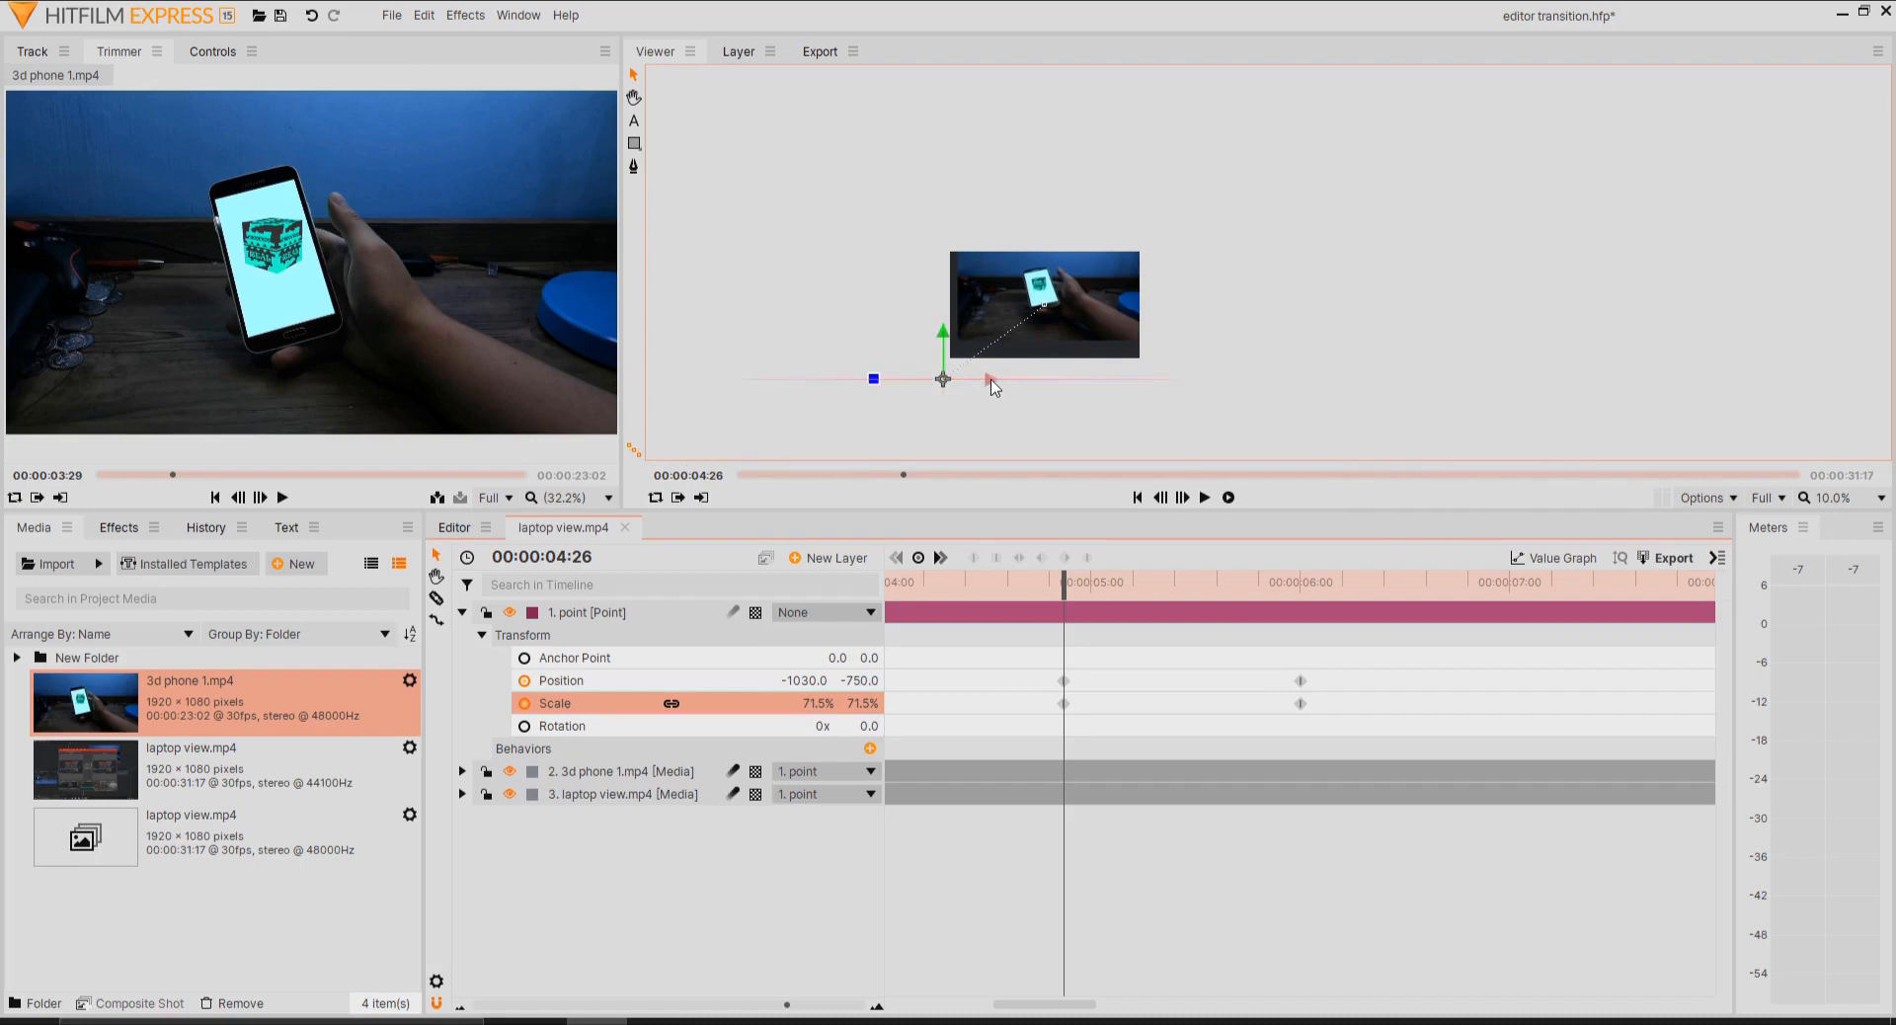
pyautogui.moveTo(993, 387); pyautogui.dragTo(984, 386)
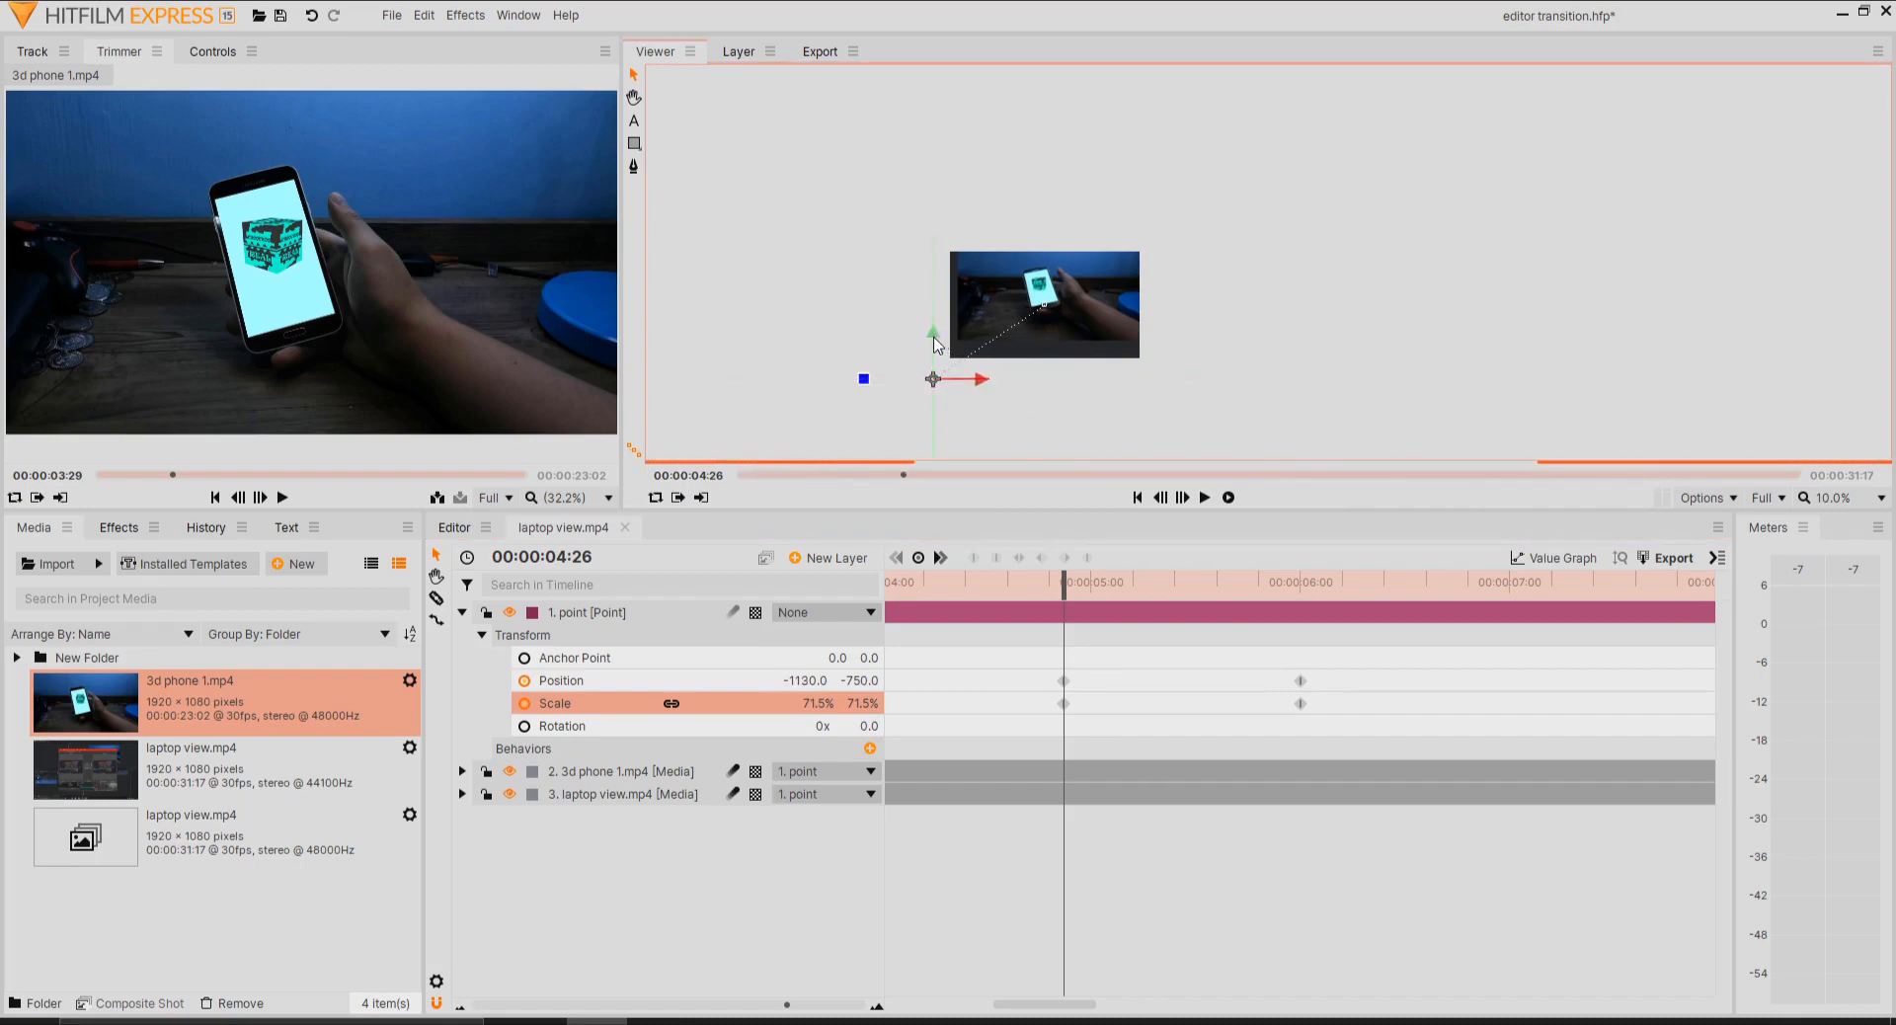
# - Try a 72% scale for the point layer and adjust its horizontal position to about -1077.5
pyautogui.scroll(4, 938, 343)
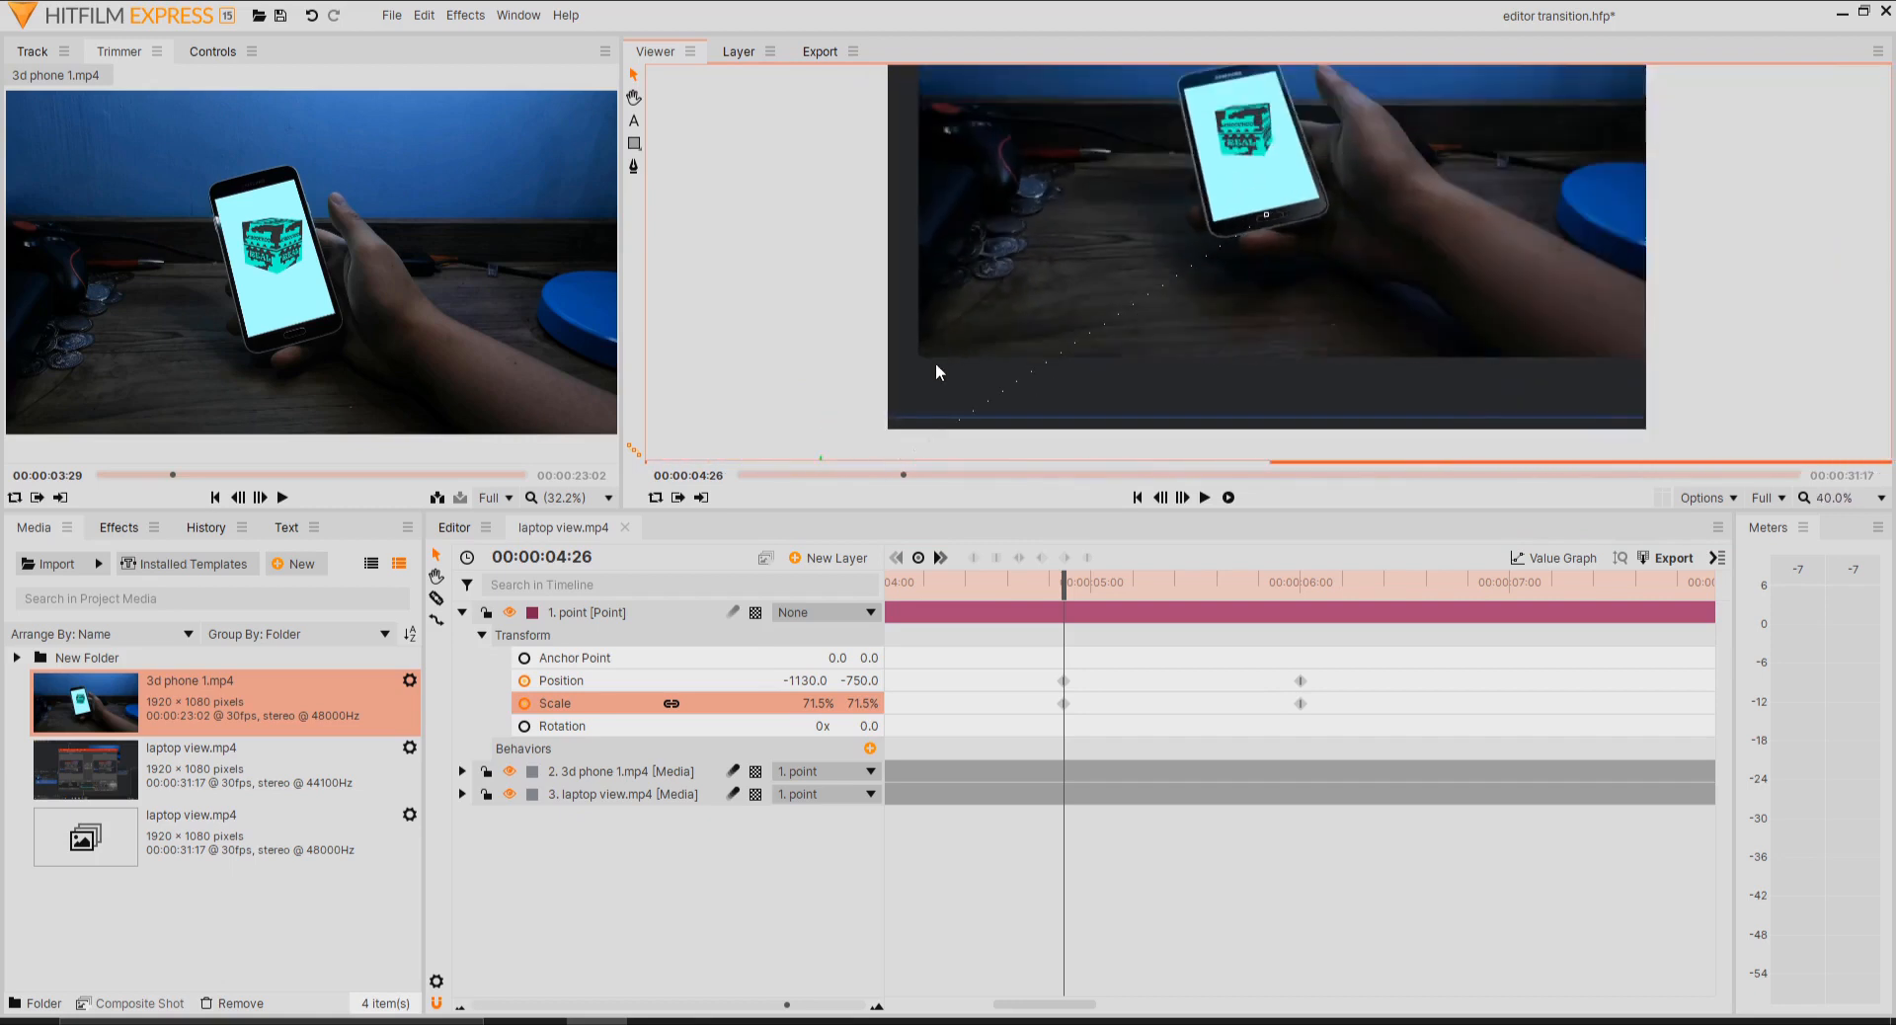
pyautogui.moveTo(934, 364); pyautogui.dragTo(948, 271)
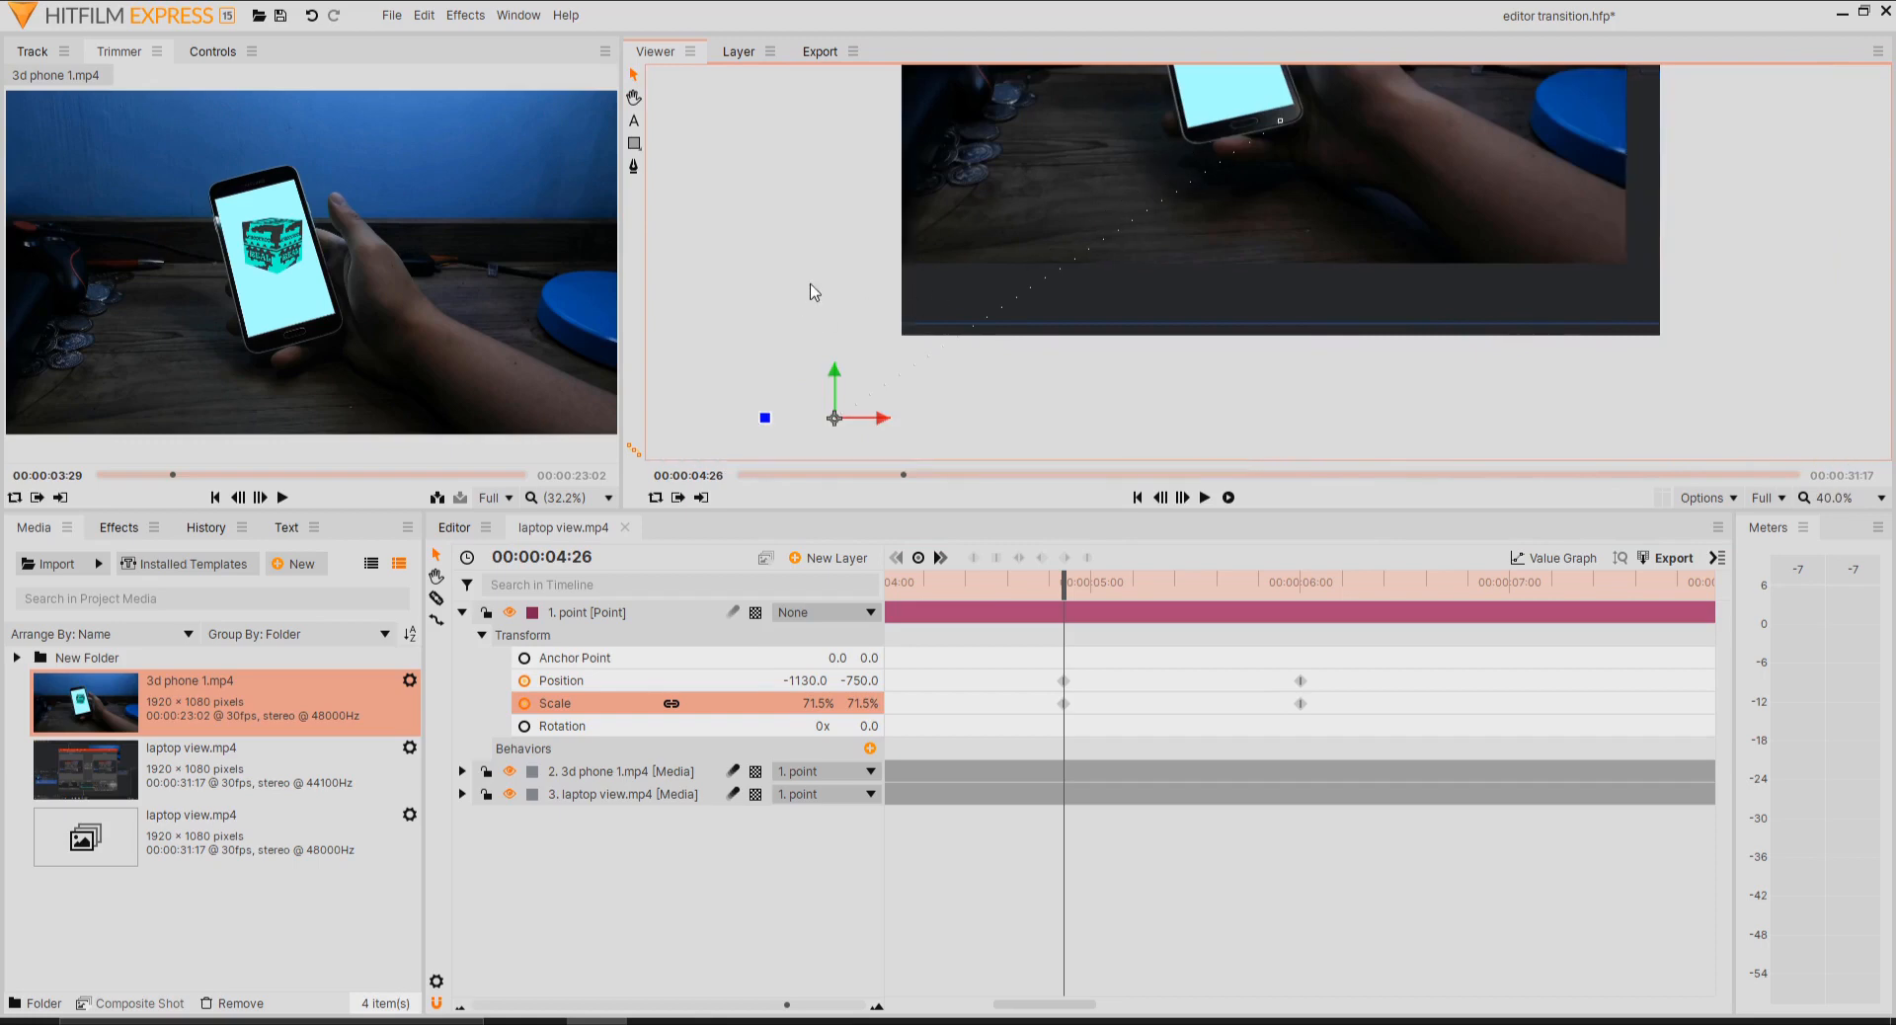
pyautogui.click(867, 704)
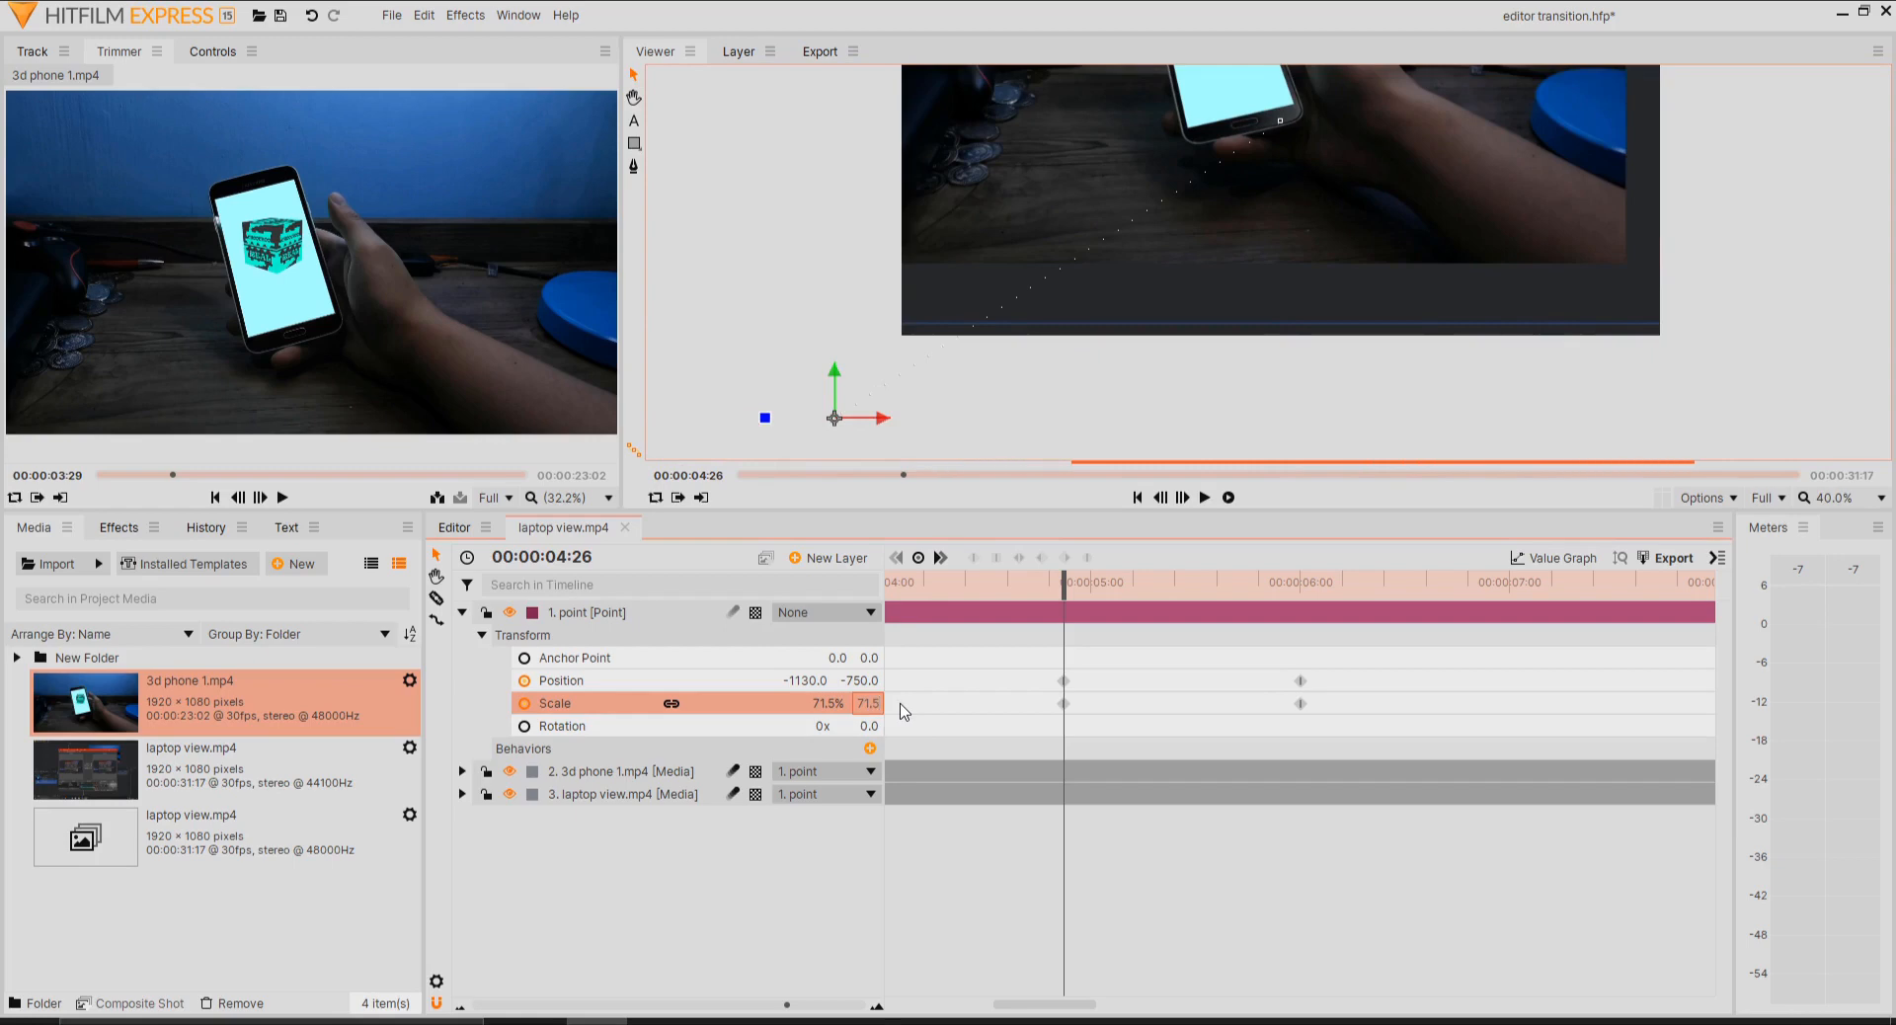
pyautogui.write('72')
pyautogui.press('Return')
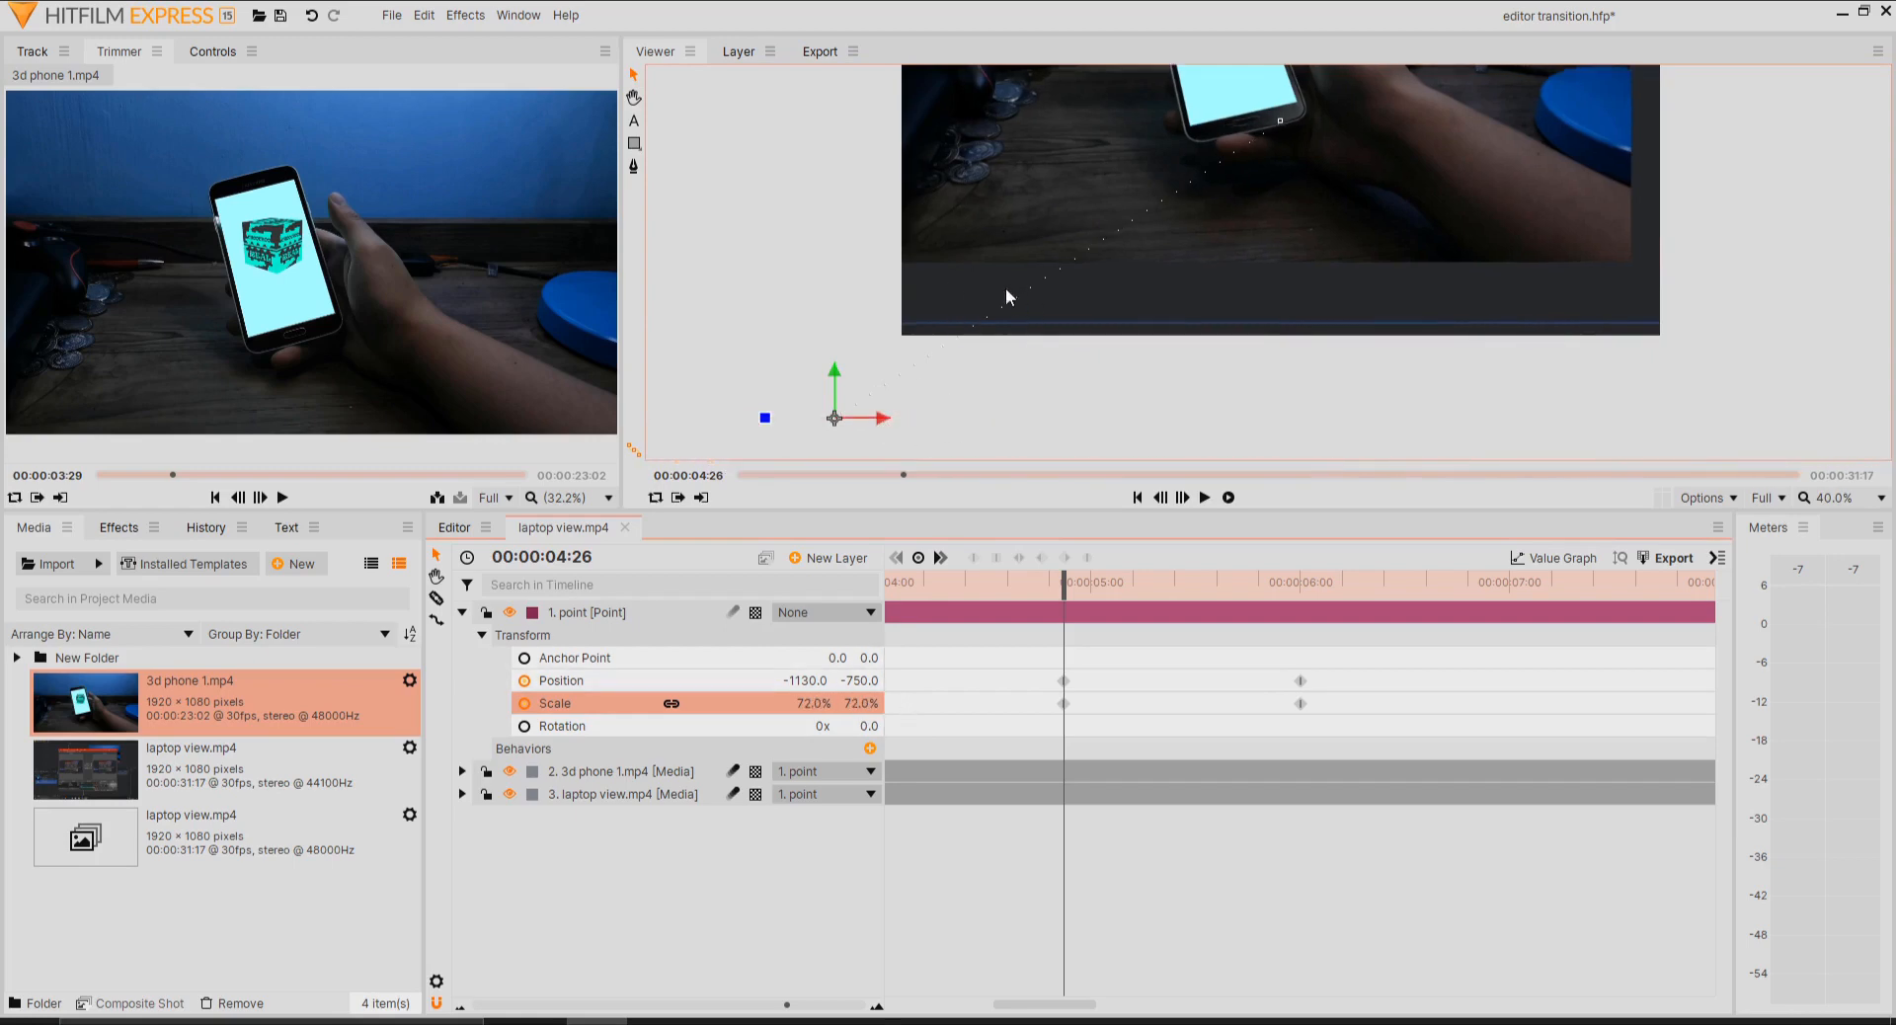
pyautogui.moveTo(882, 418); pyautogui.dragTo(911, 430)
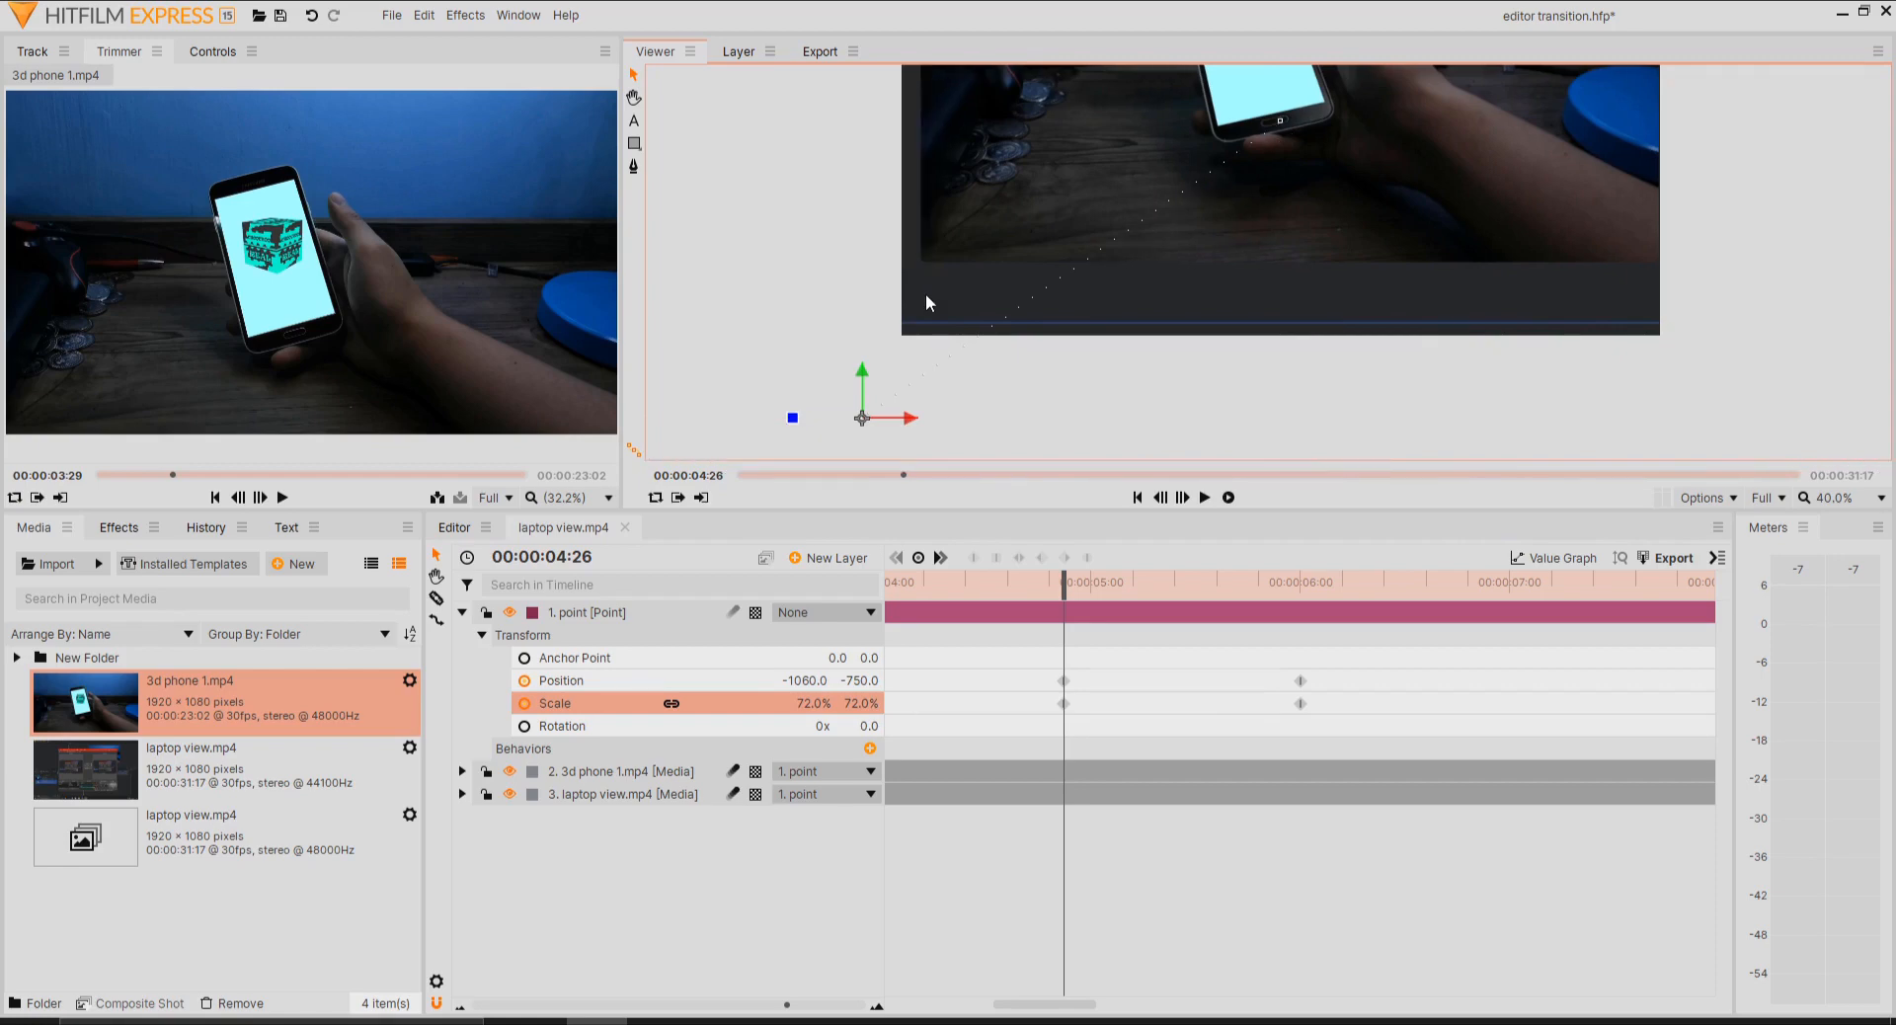
pyautogui.moveTo(913, 417); pyautogui.dragTo(906, 422)
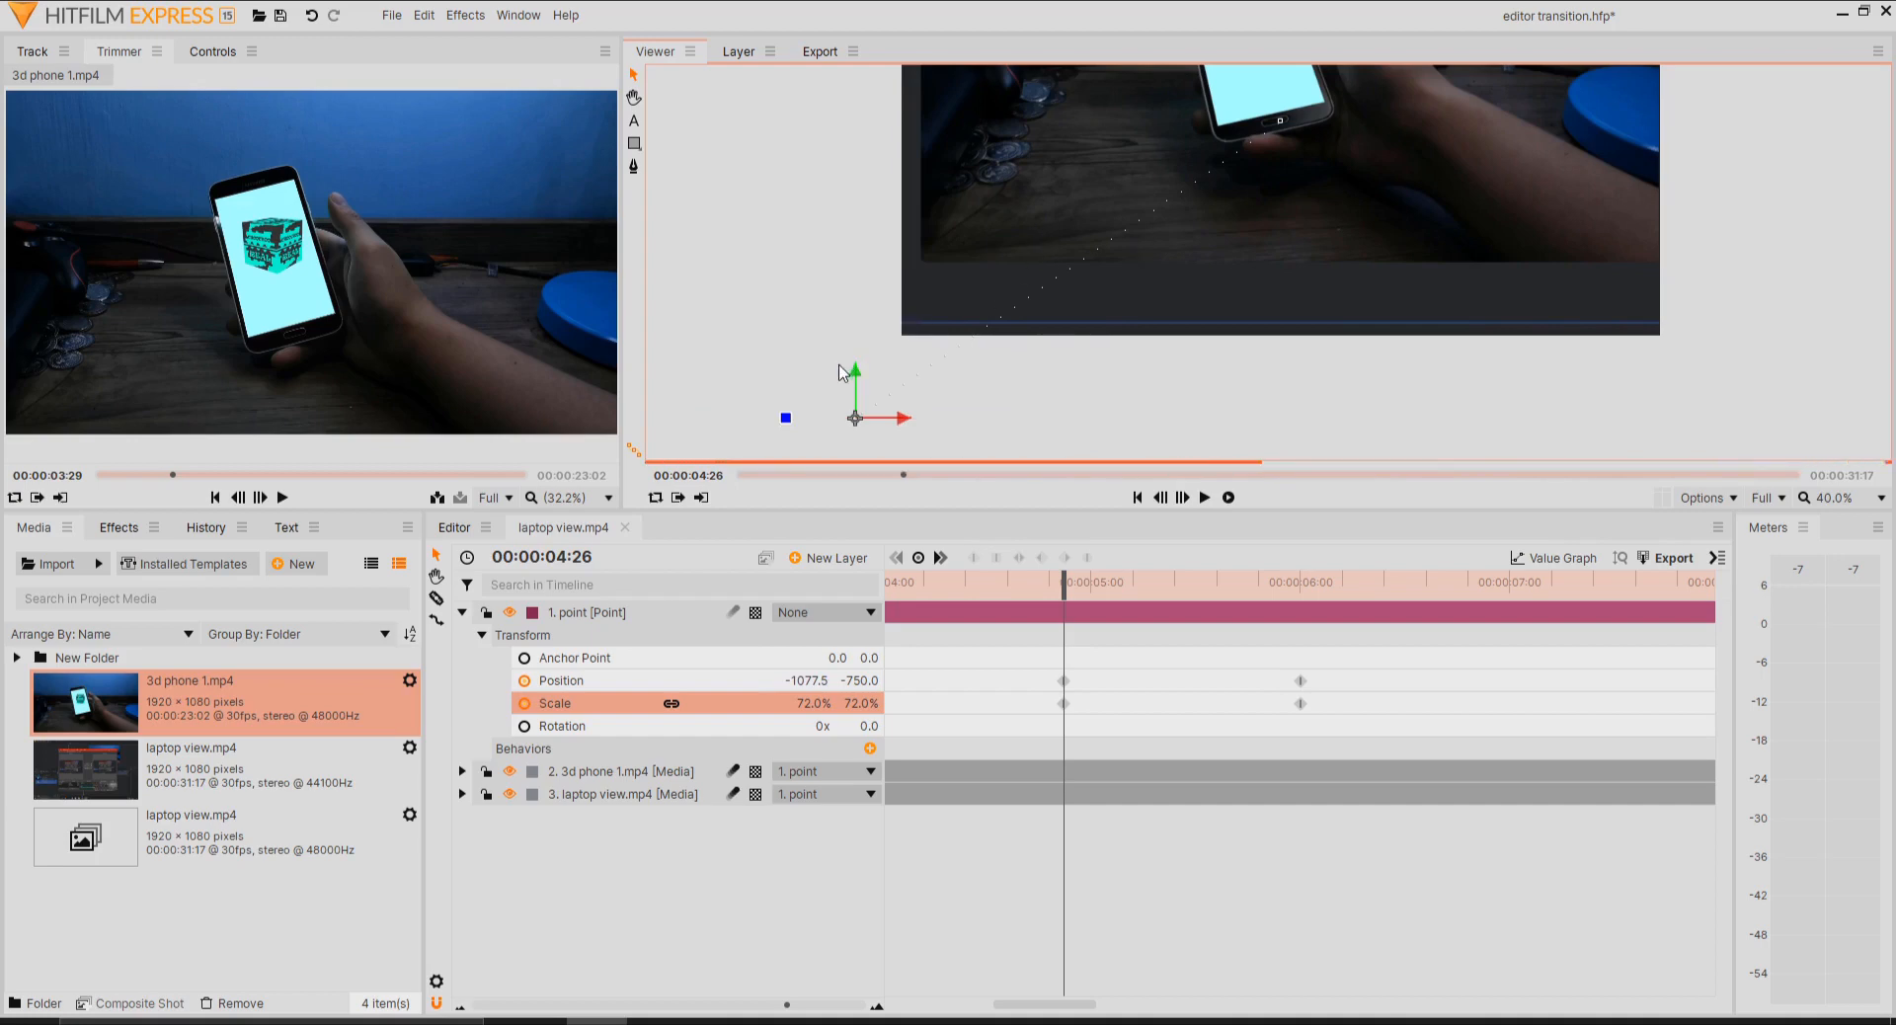
# - Shift the point layer vertically to about -917.5 so the phone footage covers the frame's lower edge
pyautogui.press('h')
pyautogui.moveTo(974, 284); pyautogui.dragTo(965, 181)
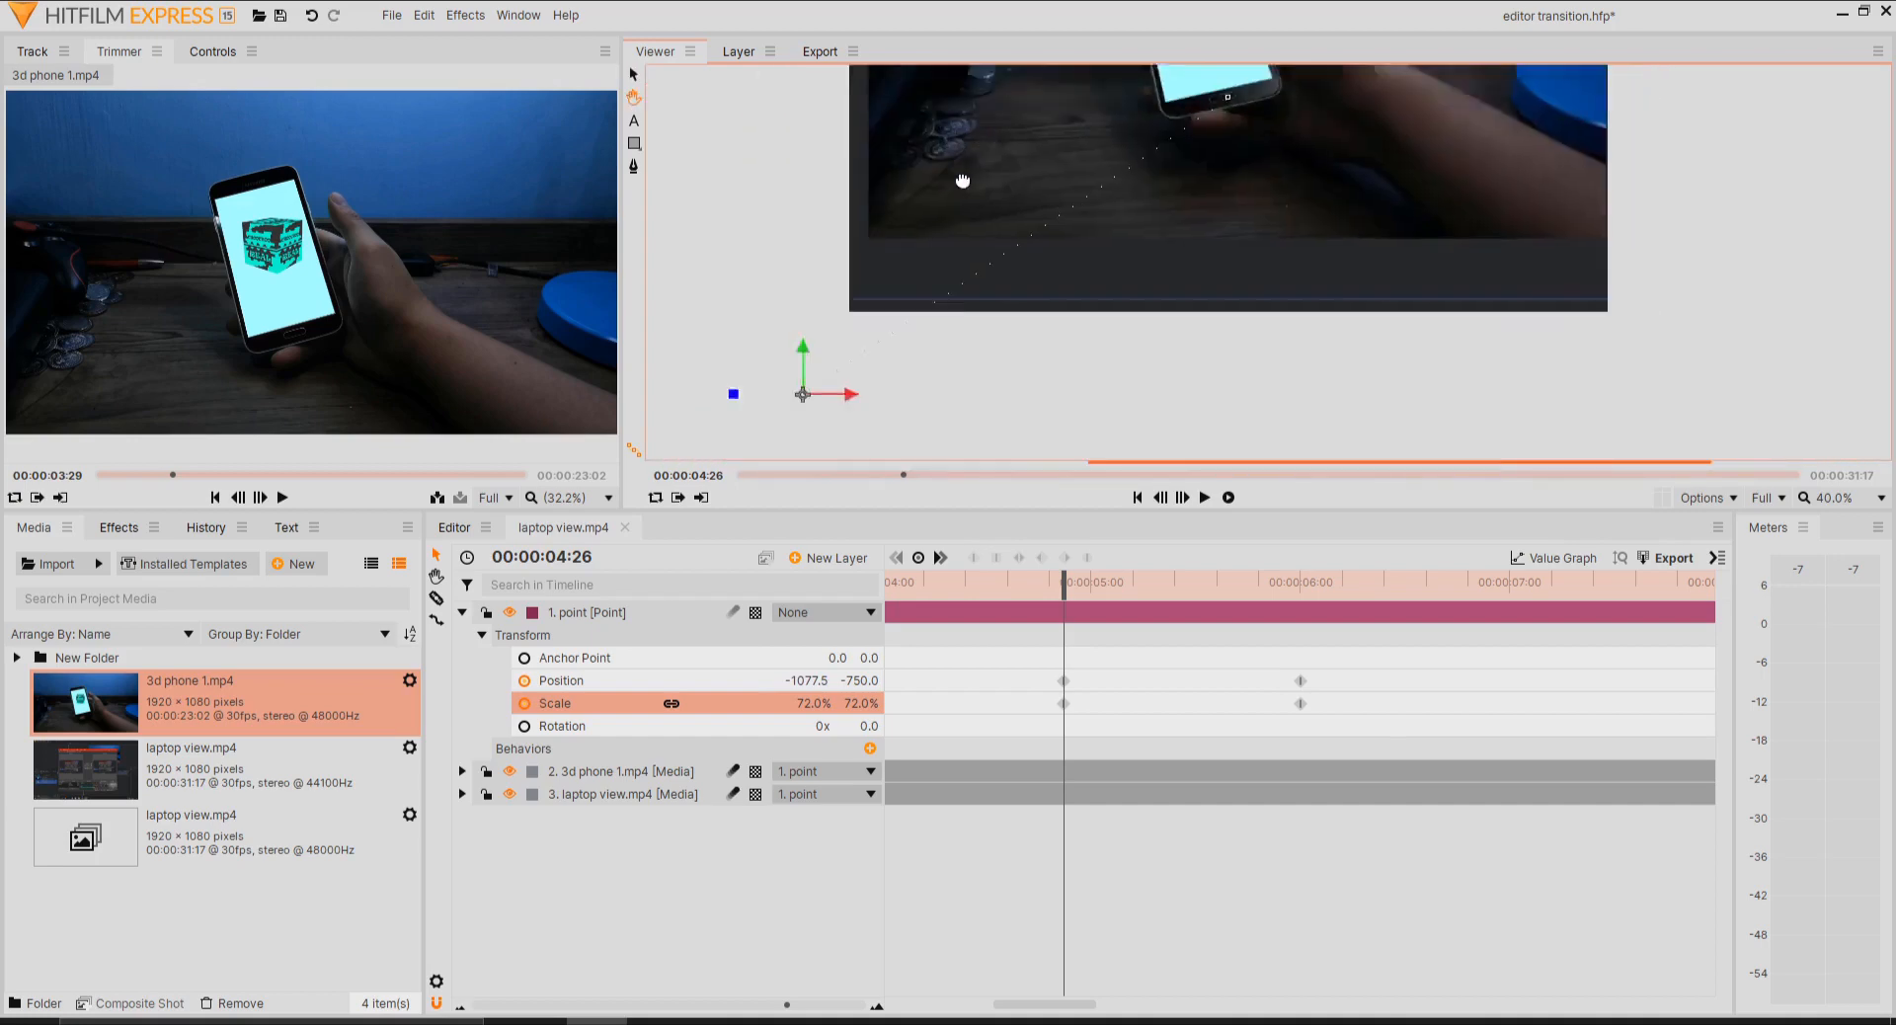
pyautogui.press('v')
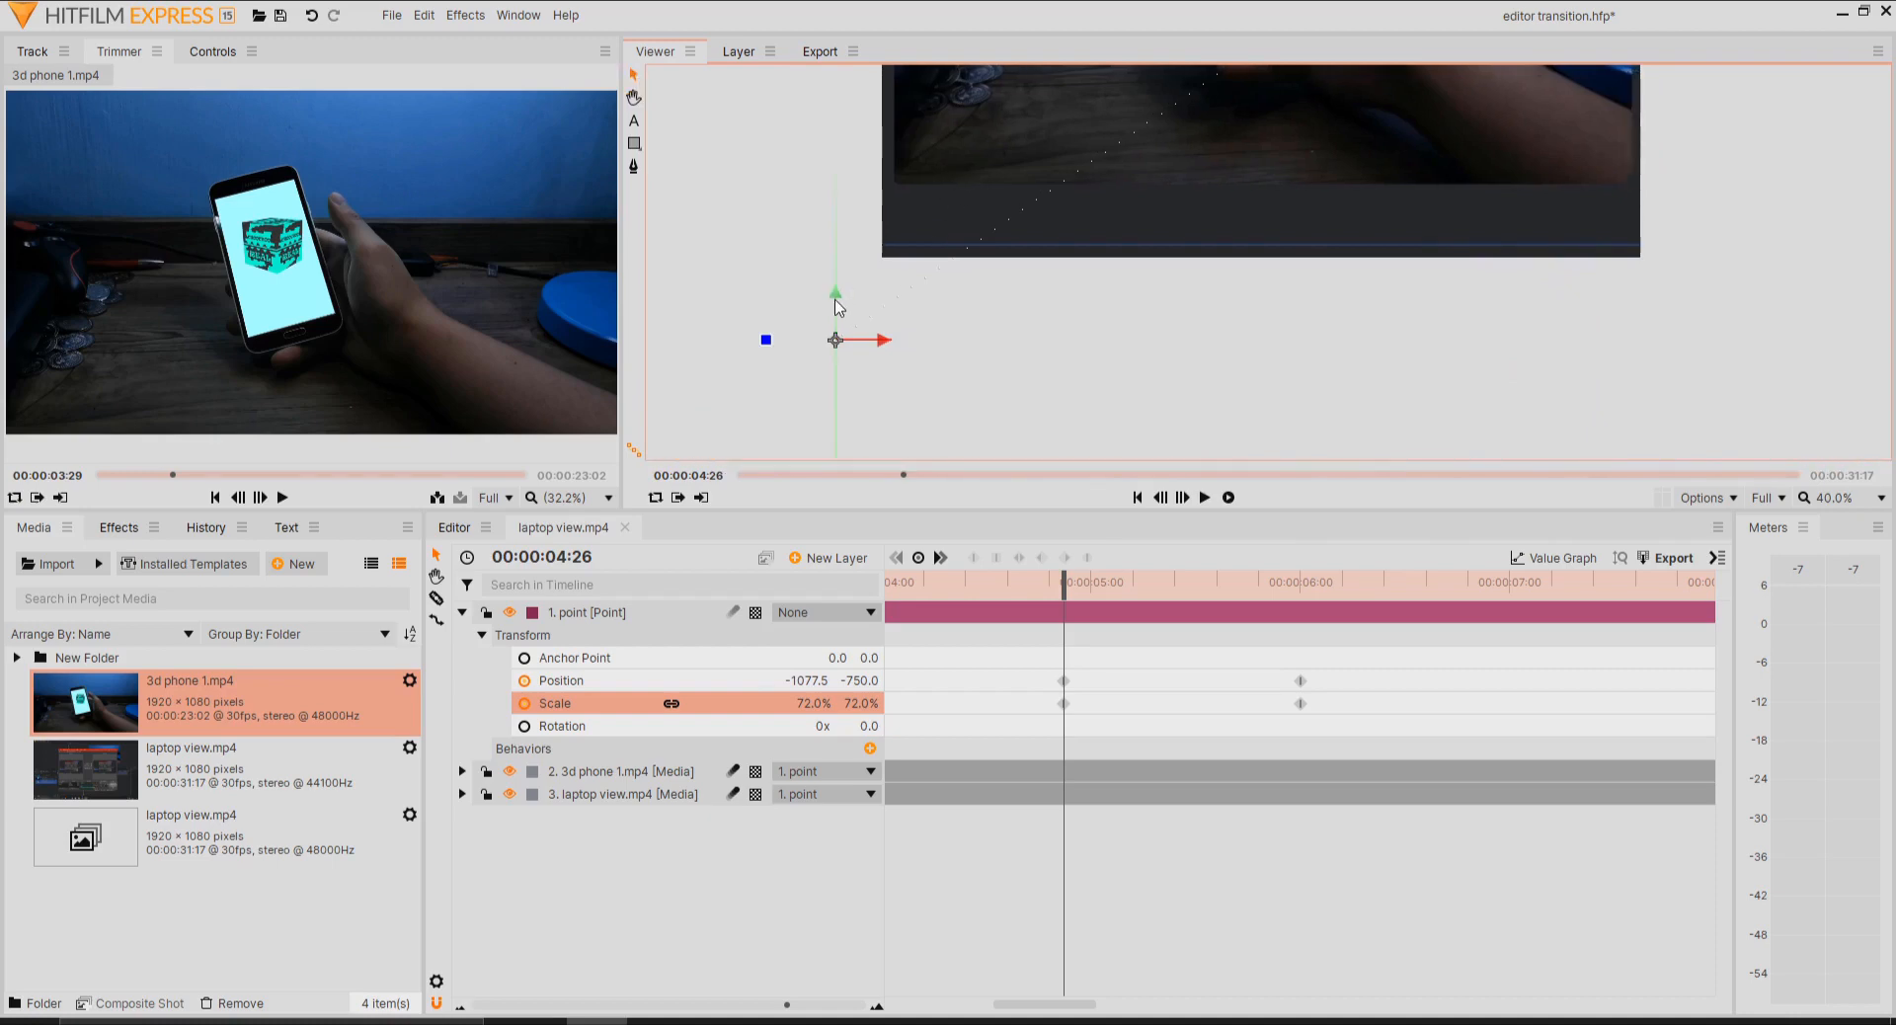
pyautogui.moveTo(837, 307); pyautogui.dragTo(835, 339)
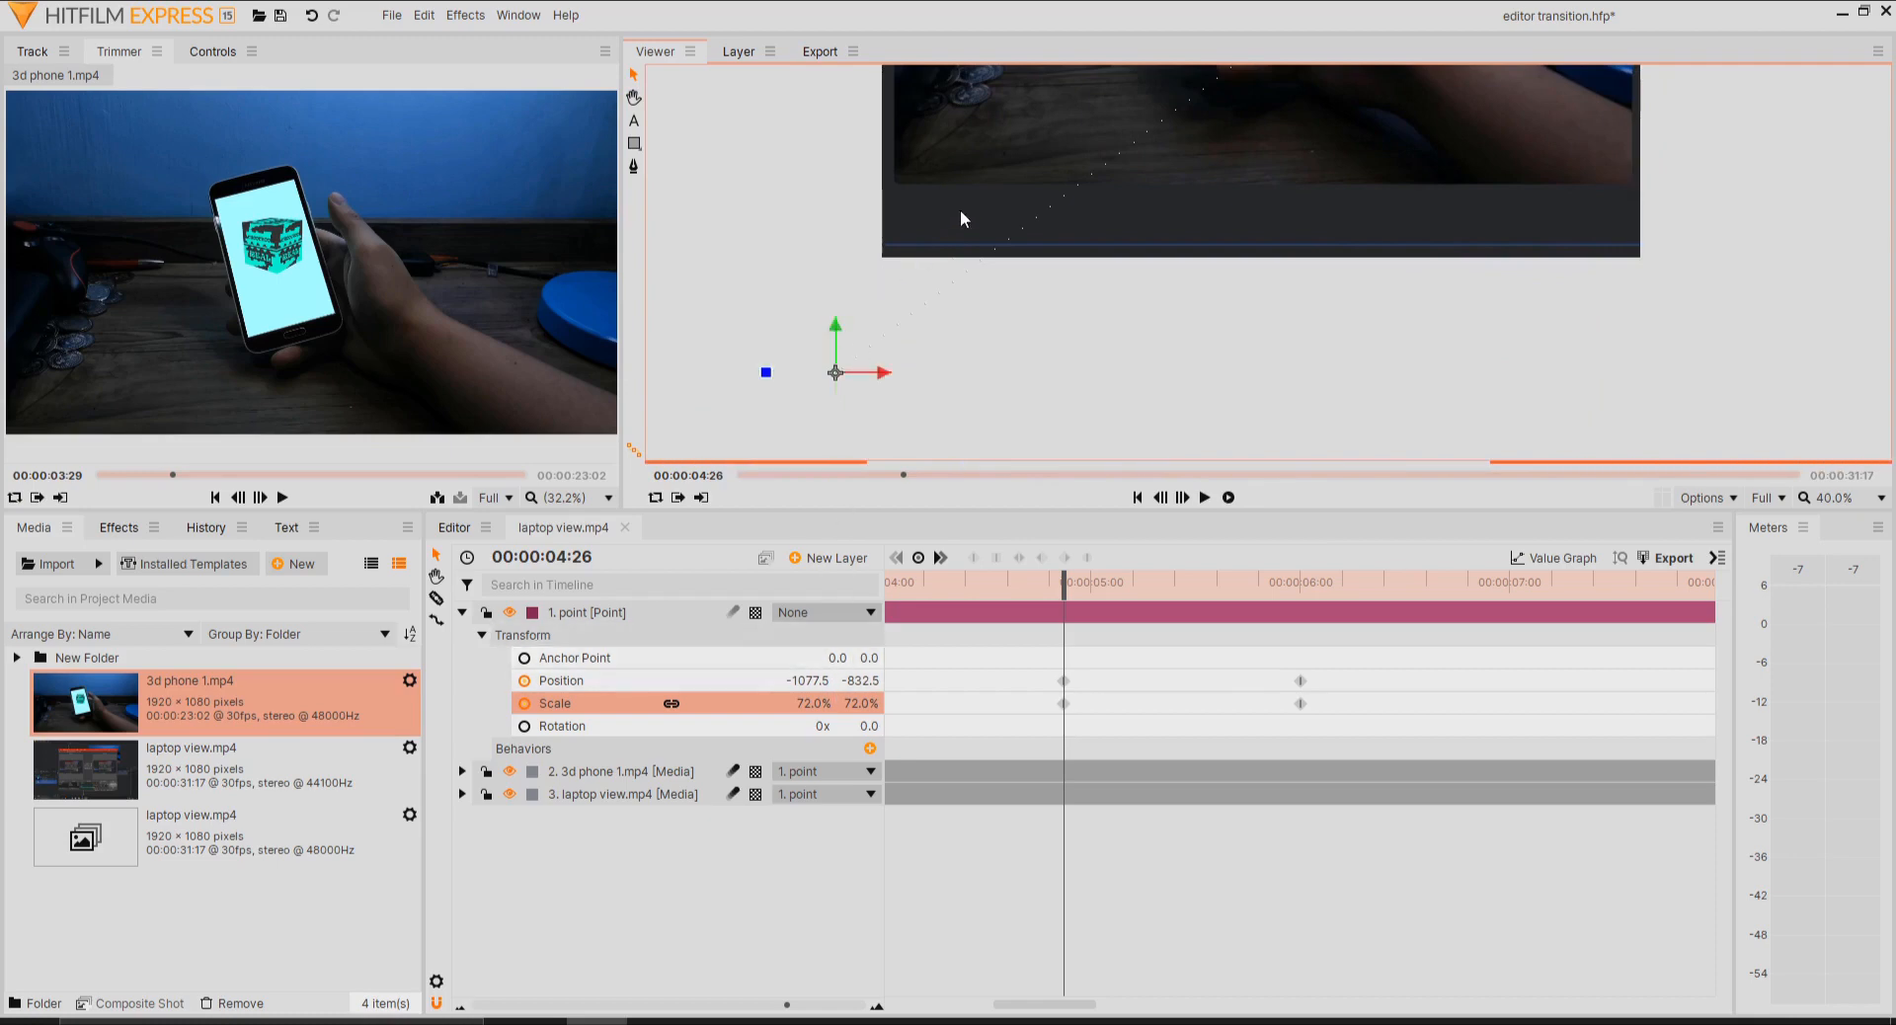
pyautogui.scroll(-1, 960, 210)
pyautogui.moveTo(1022, 183); pyautogui.dragTo(945, 349)
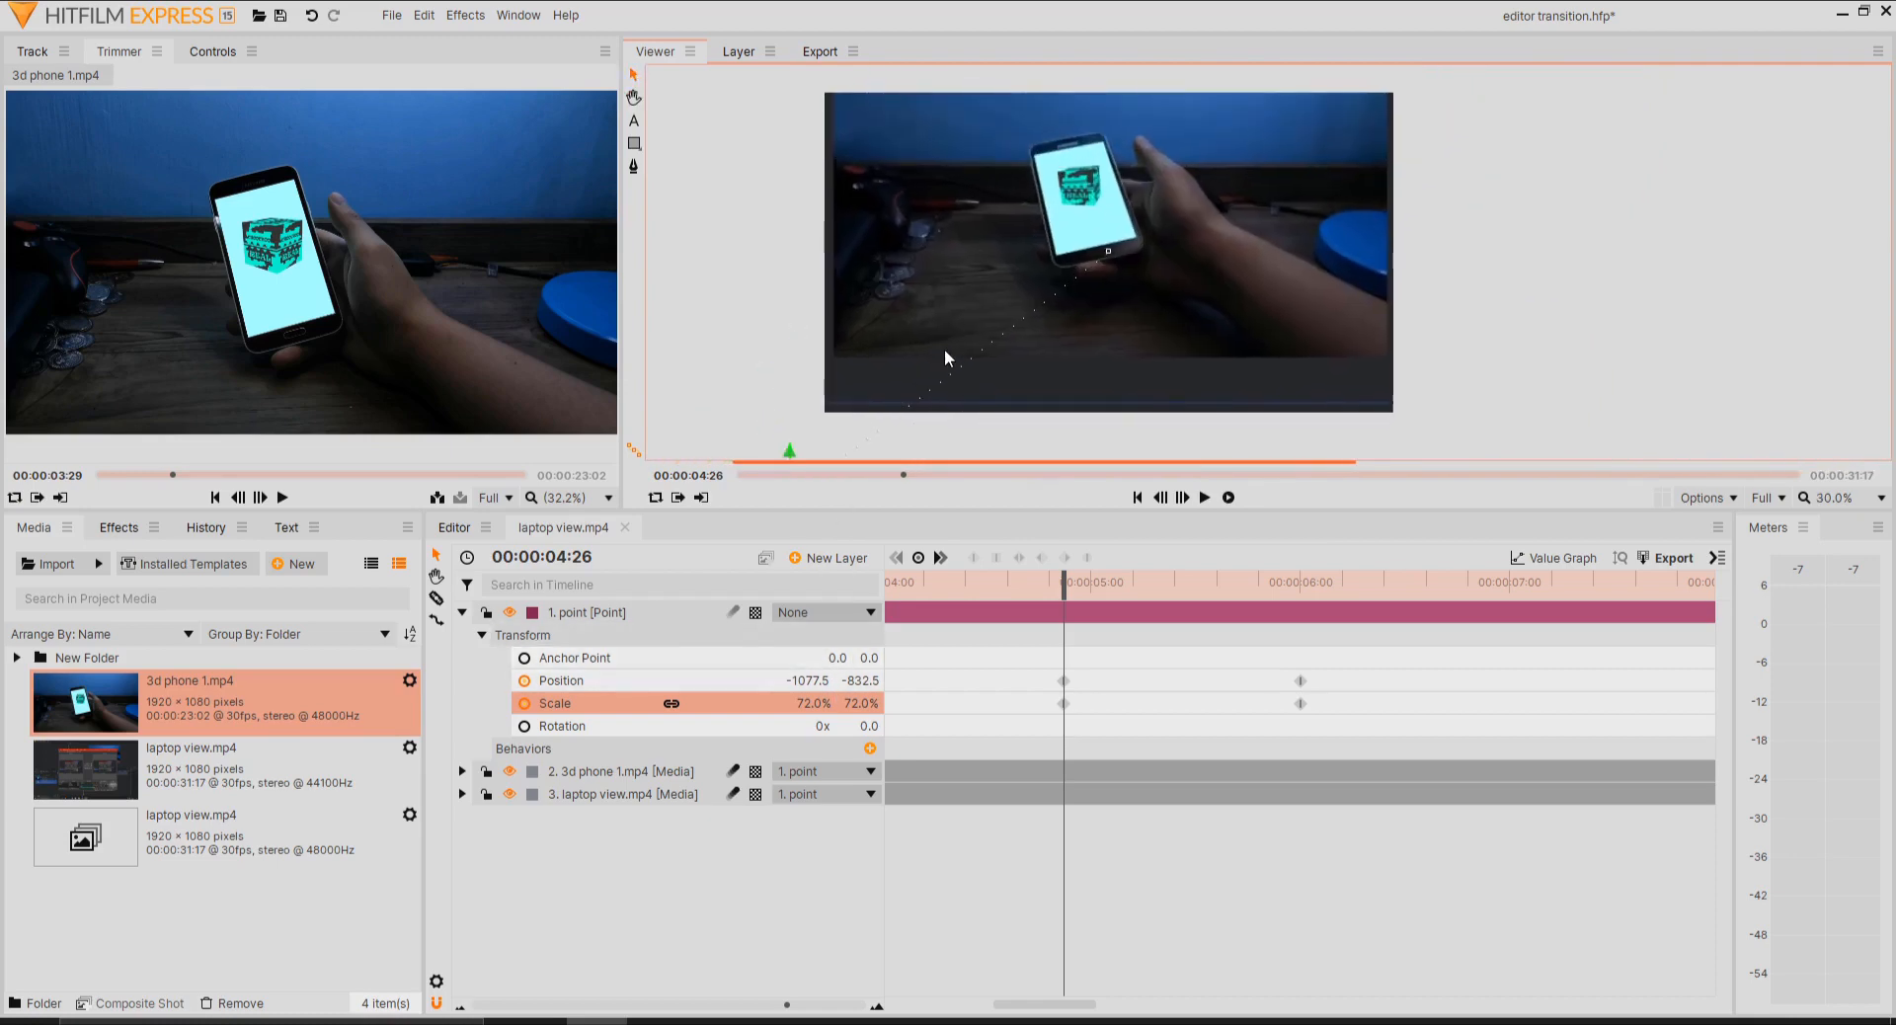
pyautogui.moveTo(983, 261); pyautogui.dragTo(958, 326)
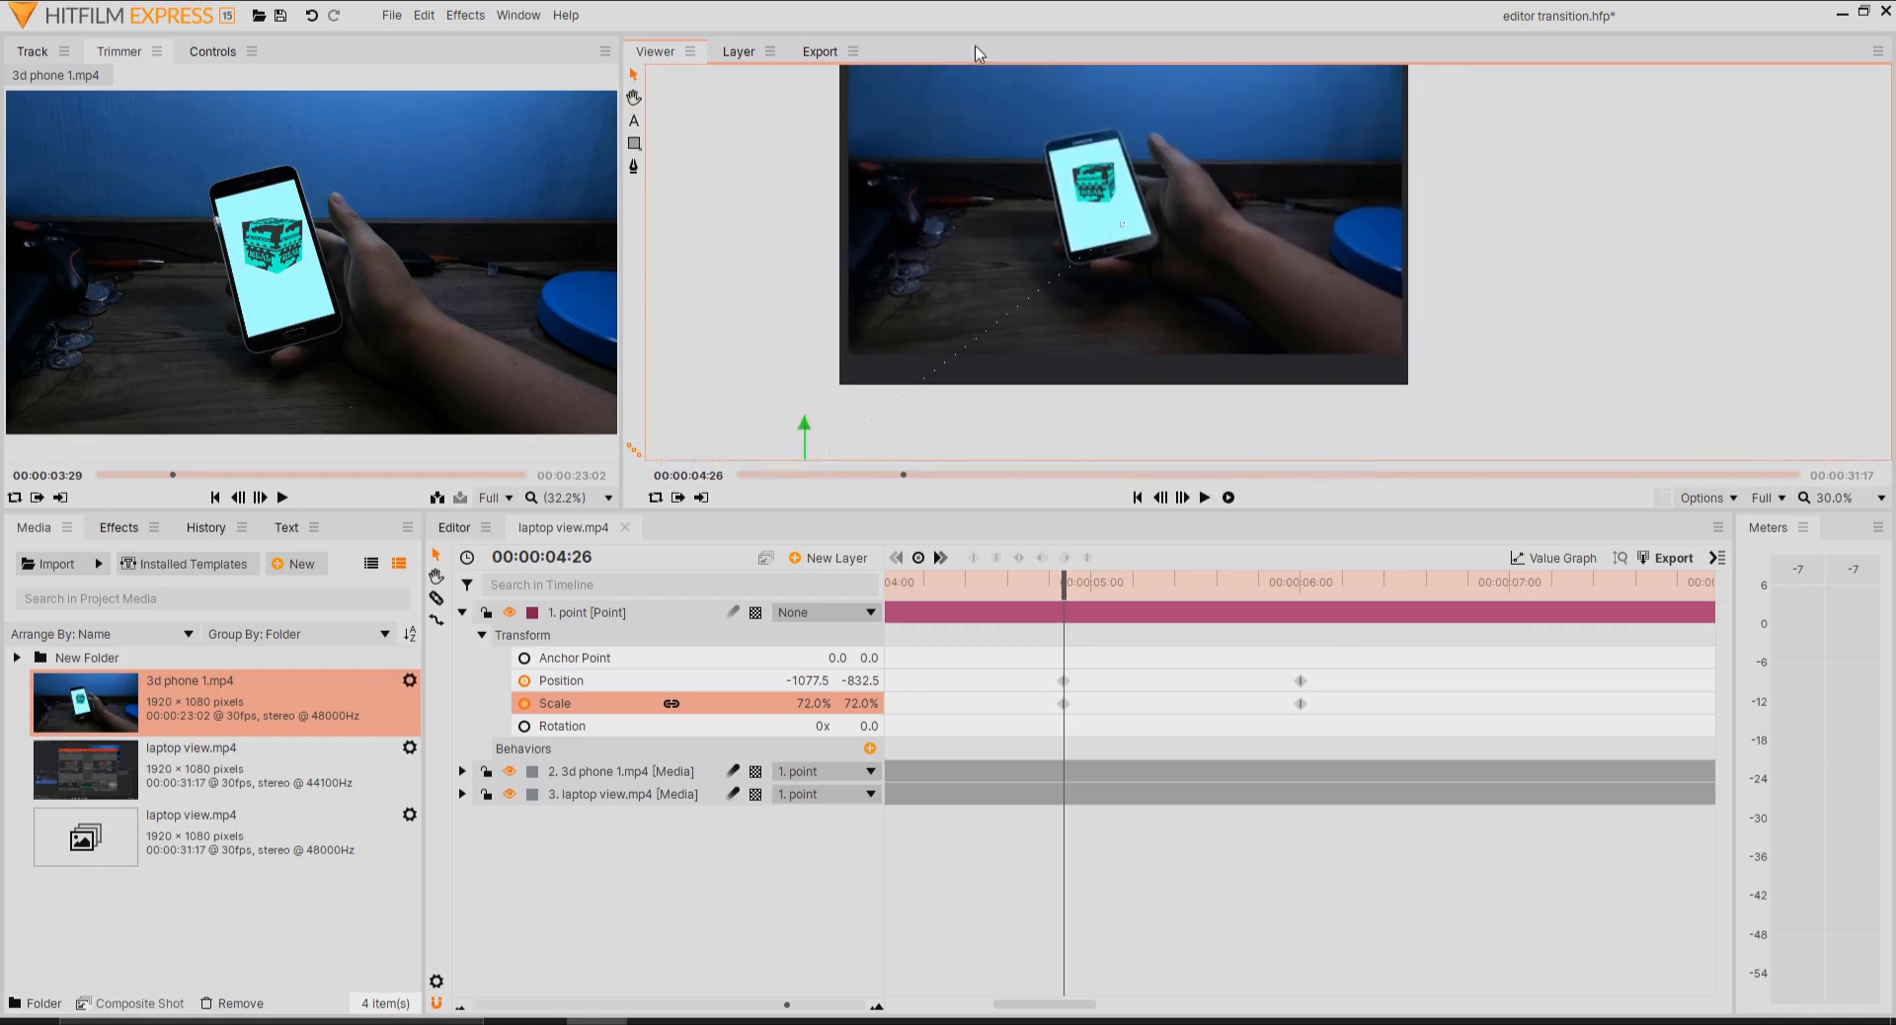
pyautogui.scroll(-2, 993, 163)
pyautogui.scroll(1, 1017, 233)
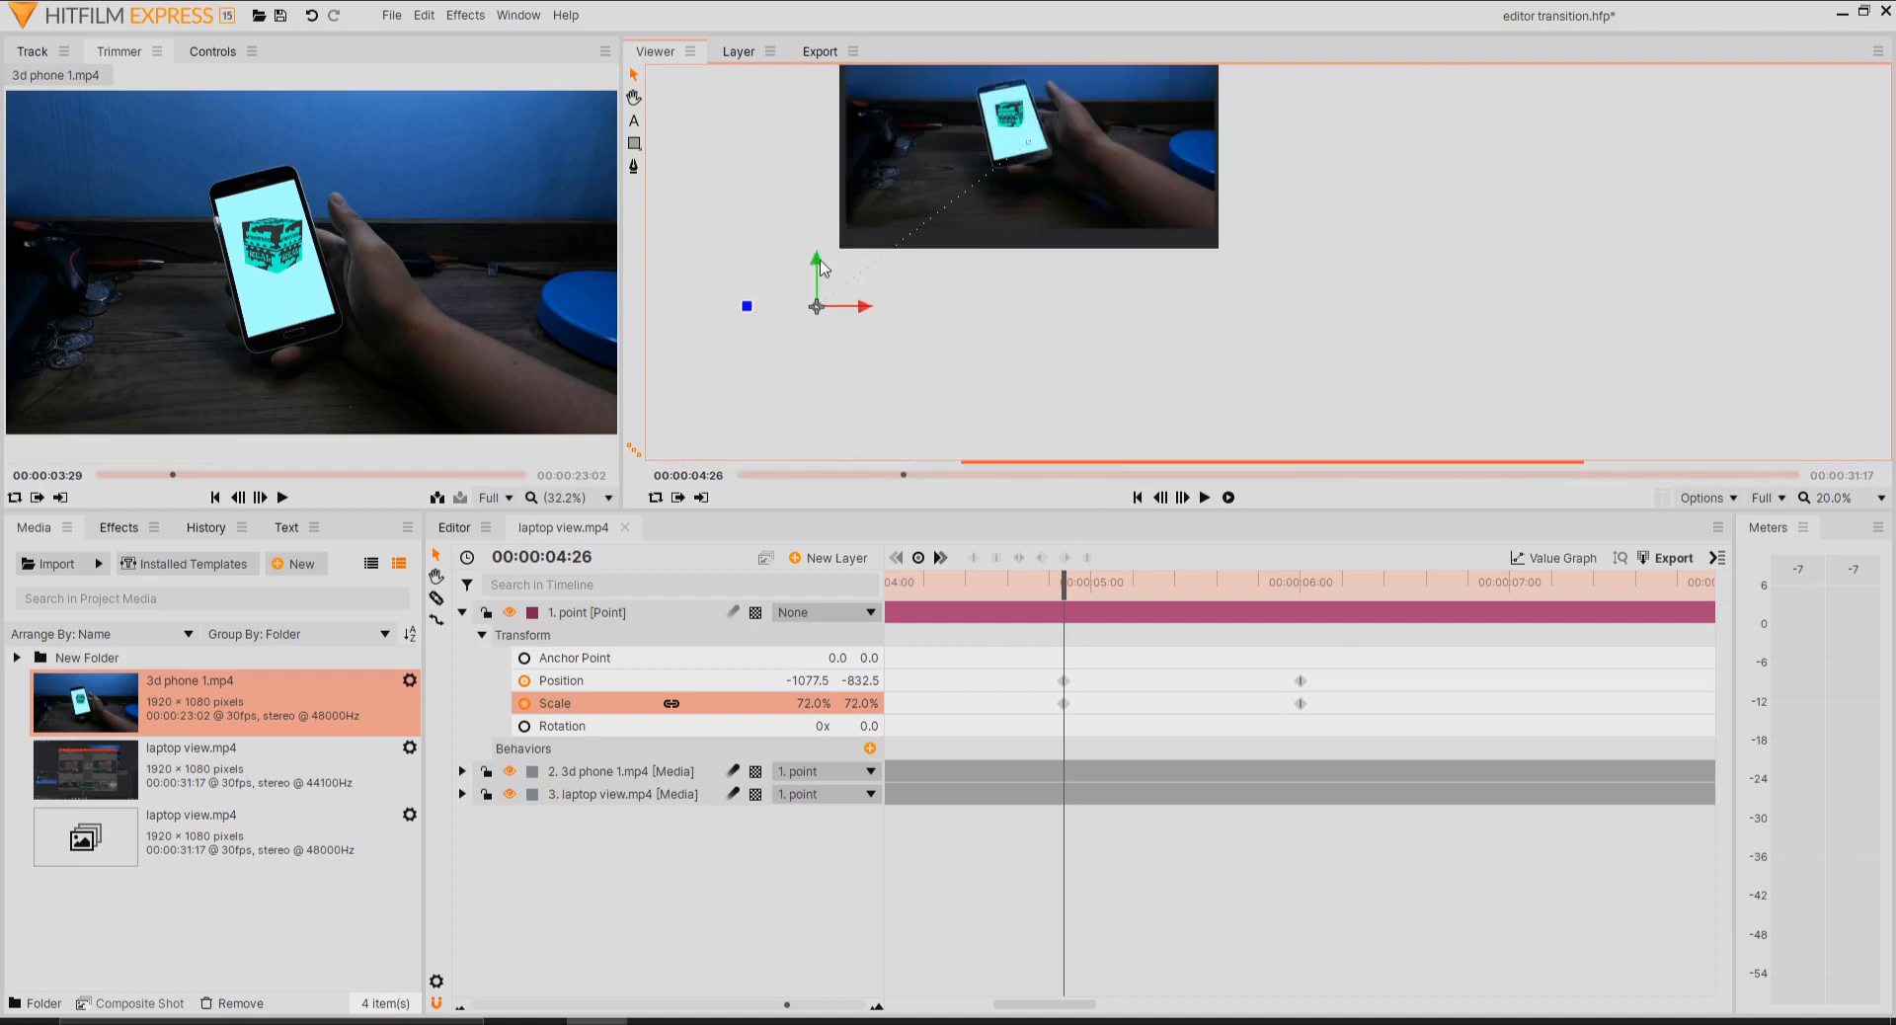
pyautogui.moveTo(821, 267); pyautogui.dragTo(820, 296)
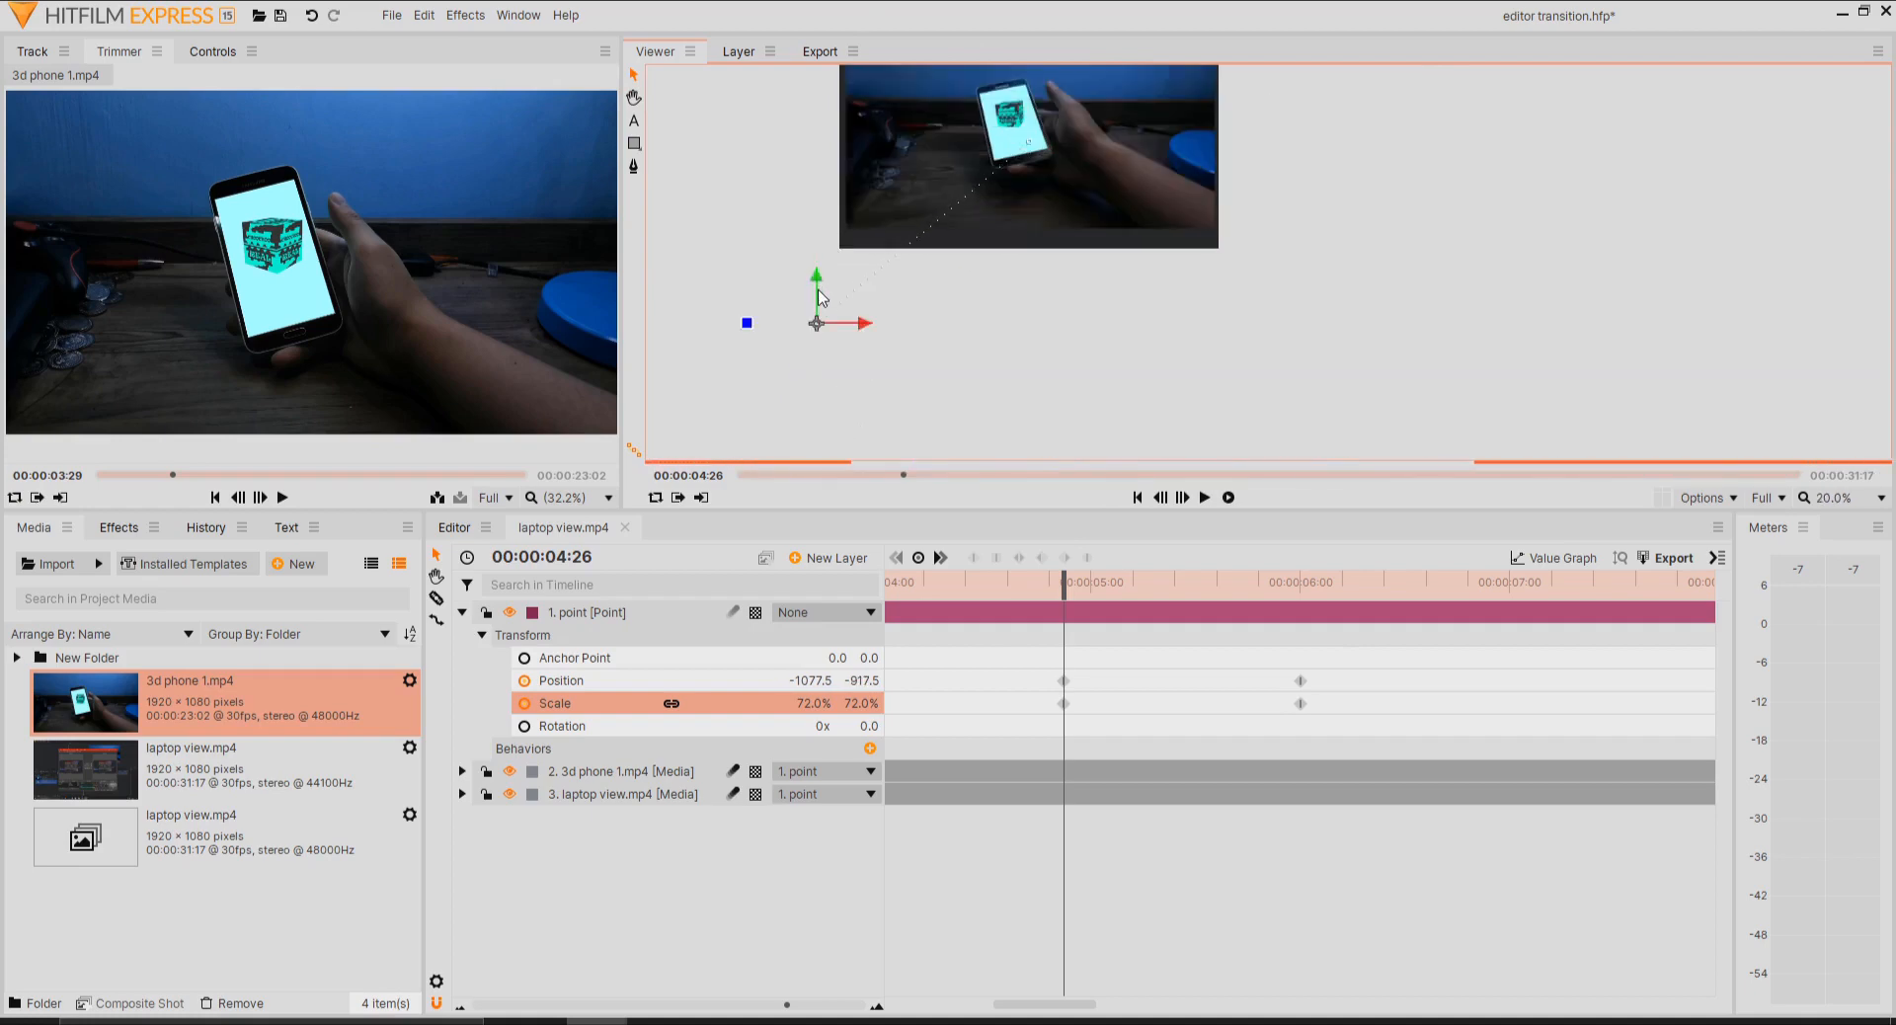
# - Check the gaps around the phone footage and increase the point layer's scale to 73%, fine-tuning it to 73.5%
pyautogui.scroll(-1, 967, 227)
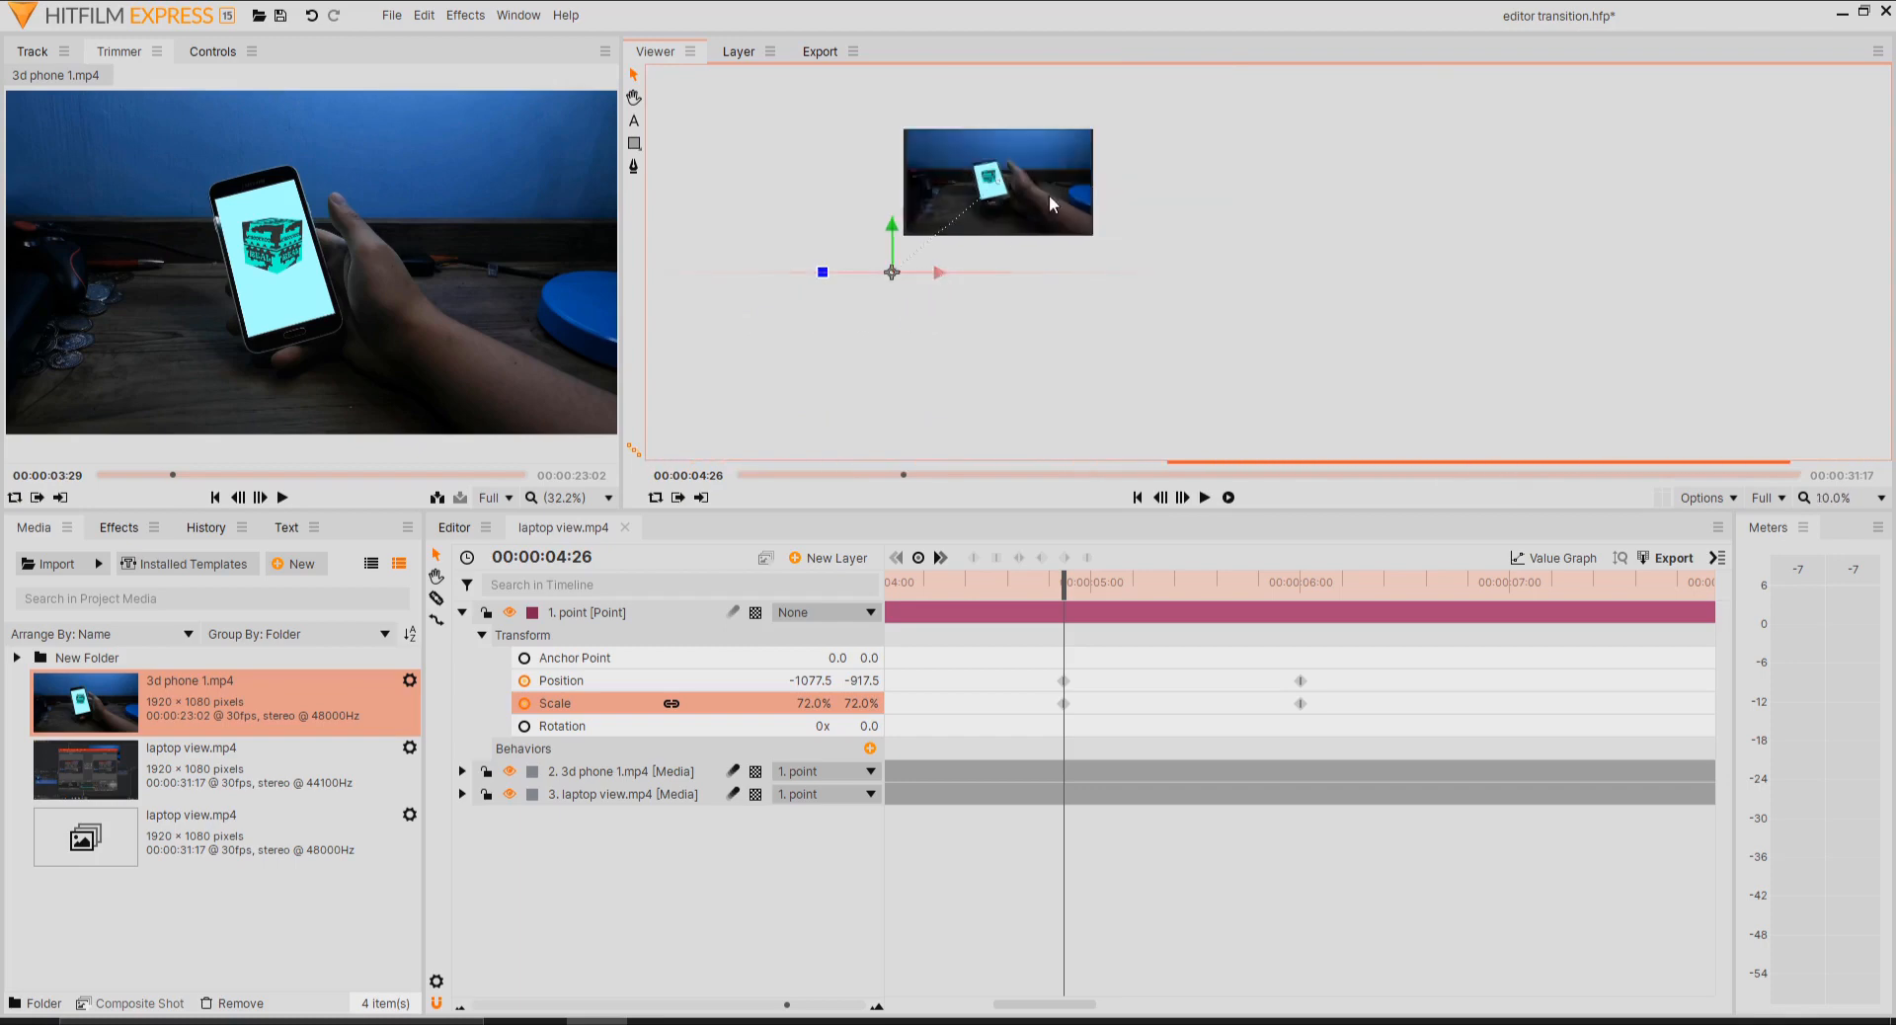
pyautogui.scroll(2, 1048, 197)
pyautogui.scroll(-1, 1057, 198)
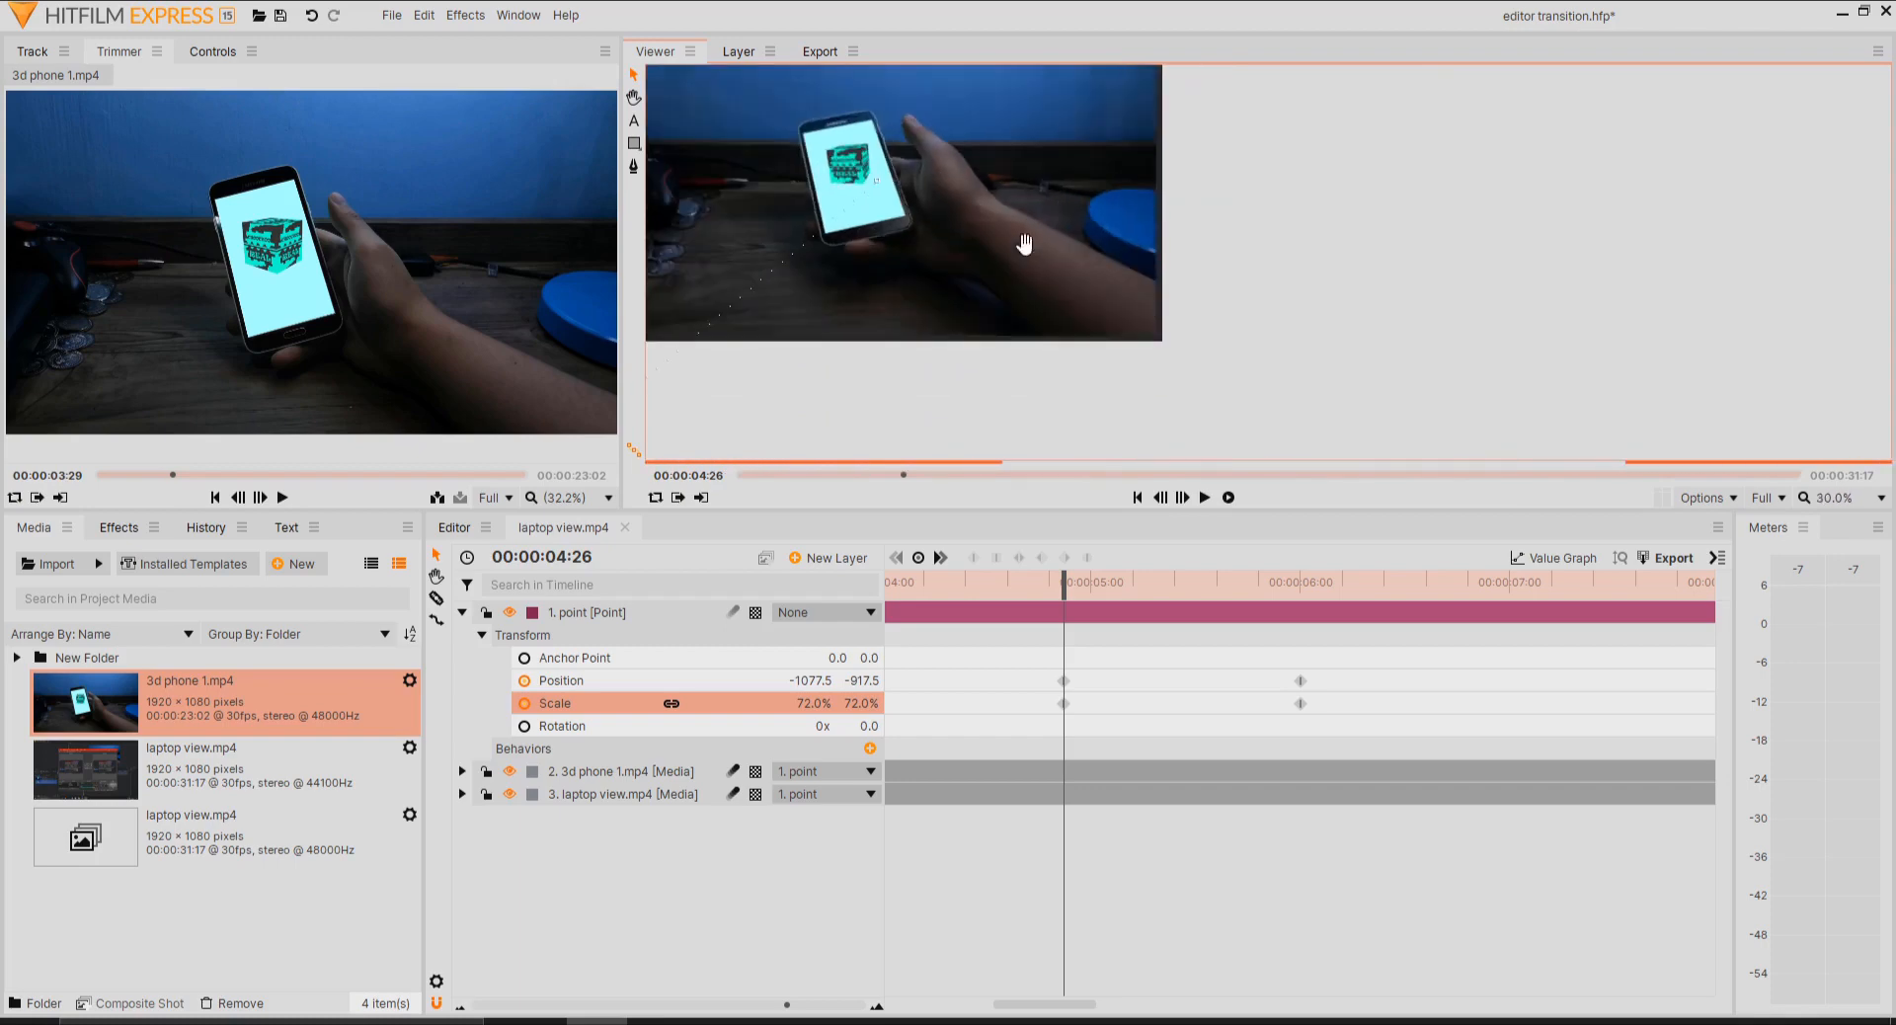
pyautogui.moveTo(1016, 220); pyautogui.dragTo(1304, 292)
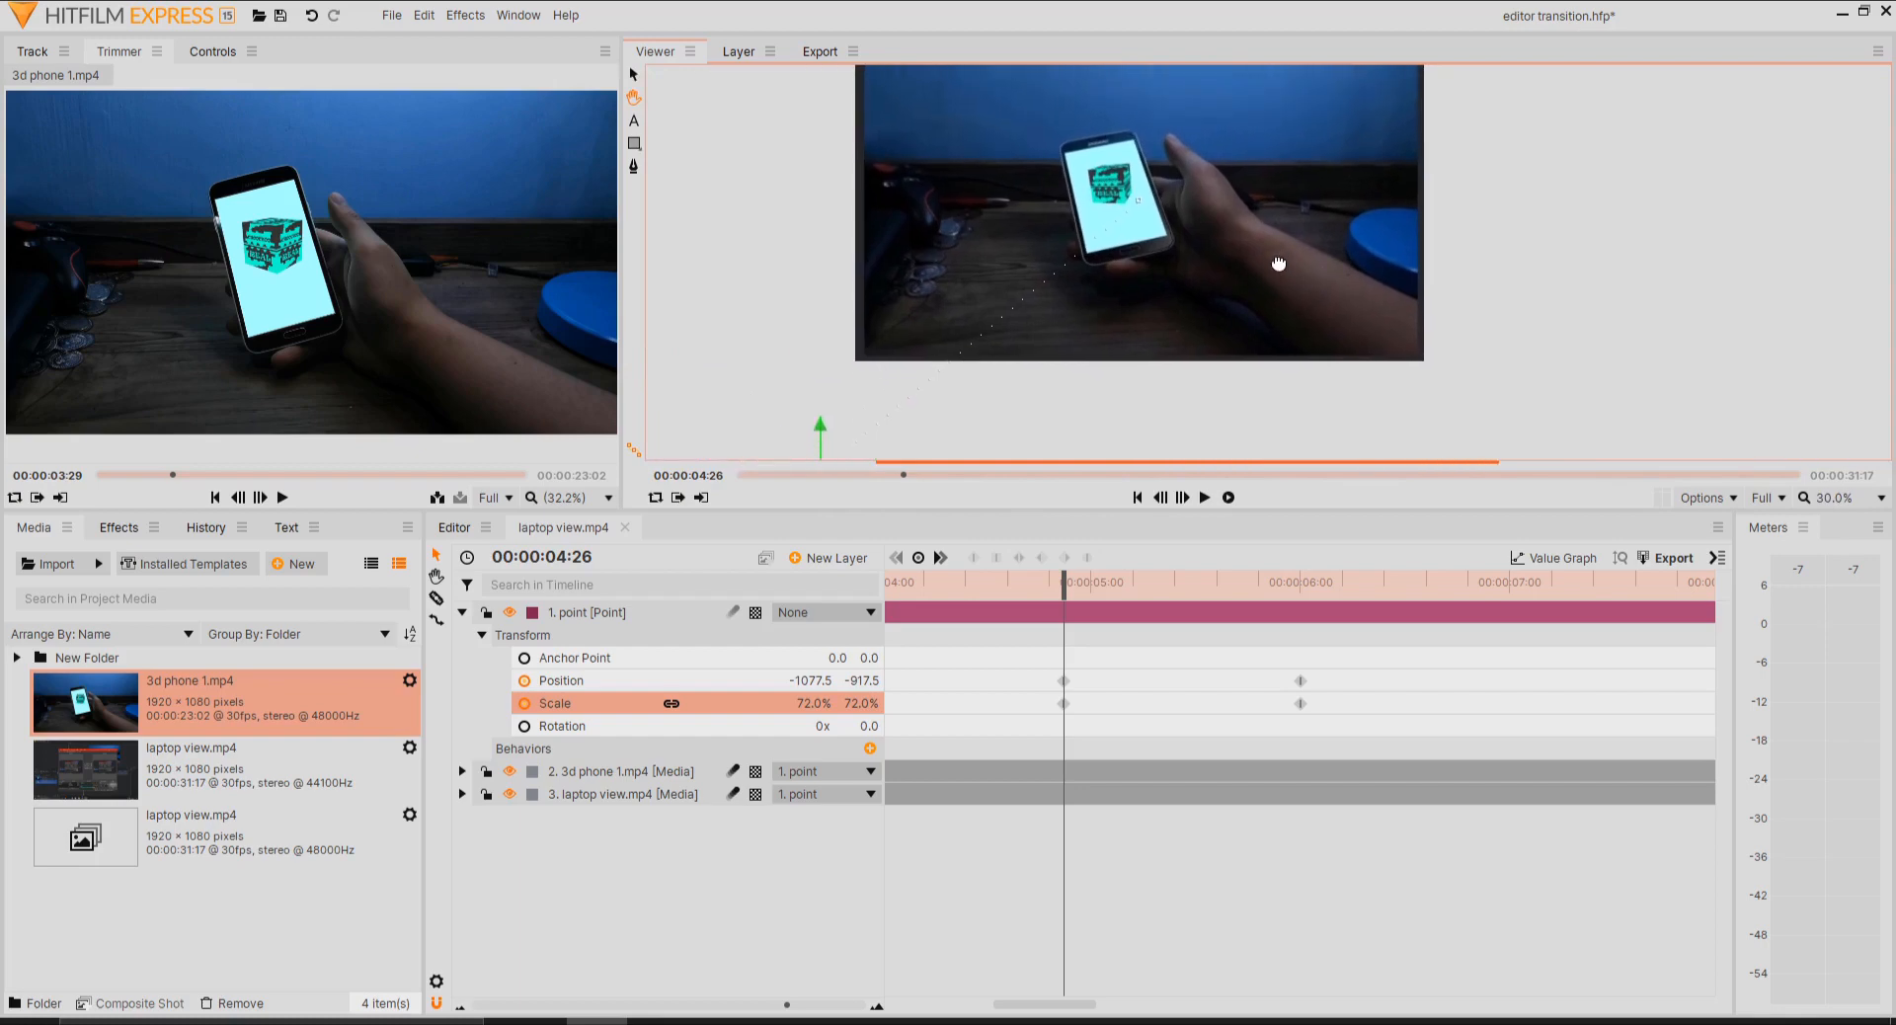
pyautogui.scroll(3, 835, 280)
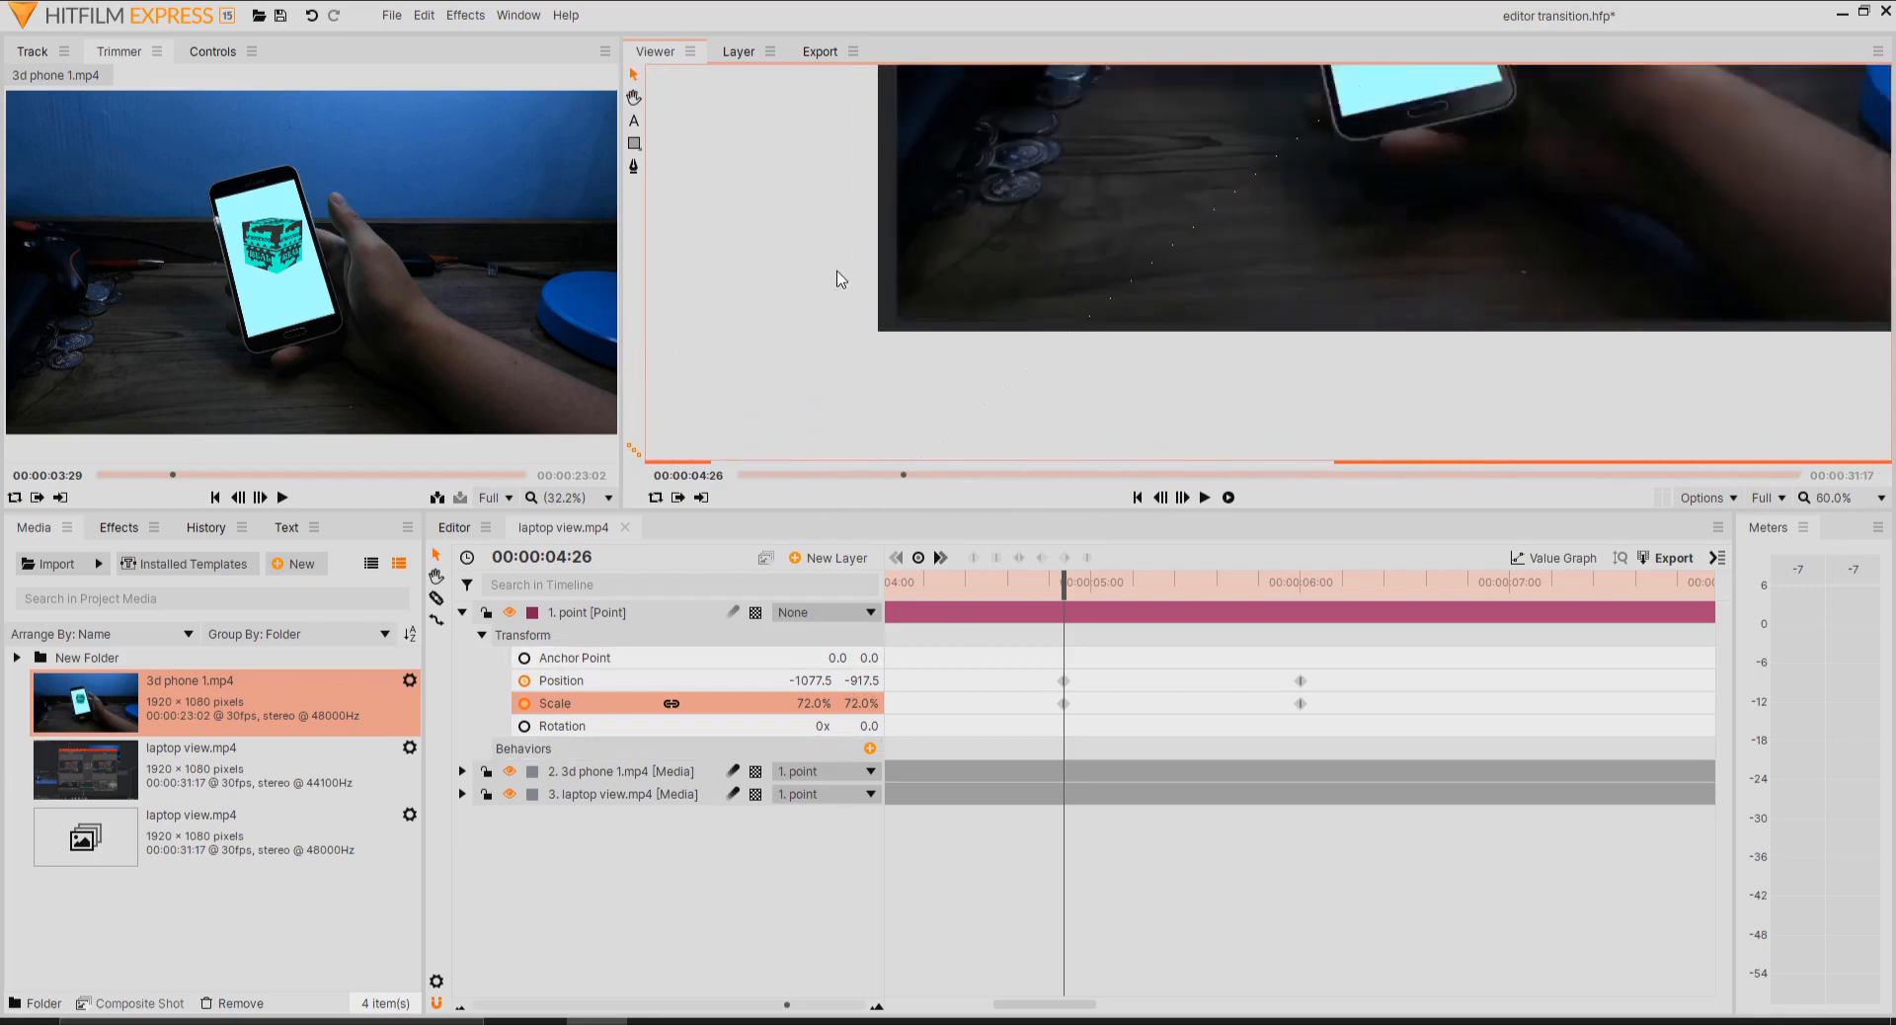
pyautogui.scroll(-3, 1402, 293)
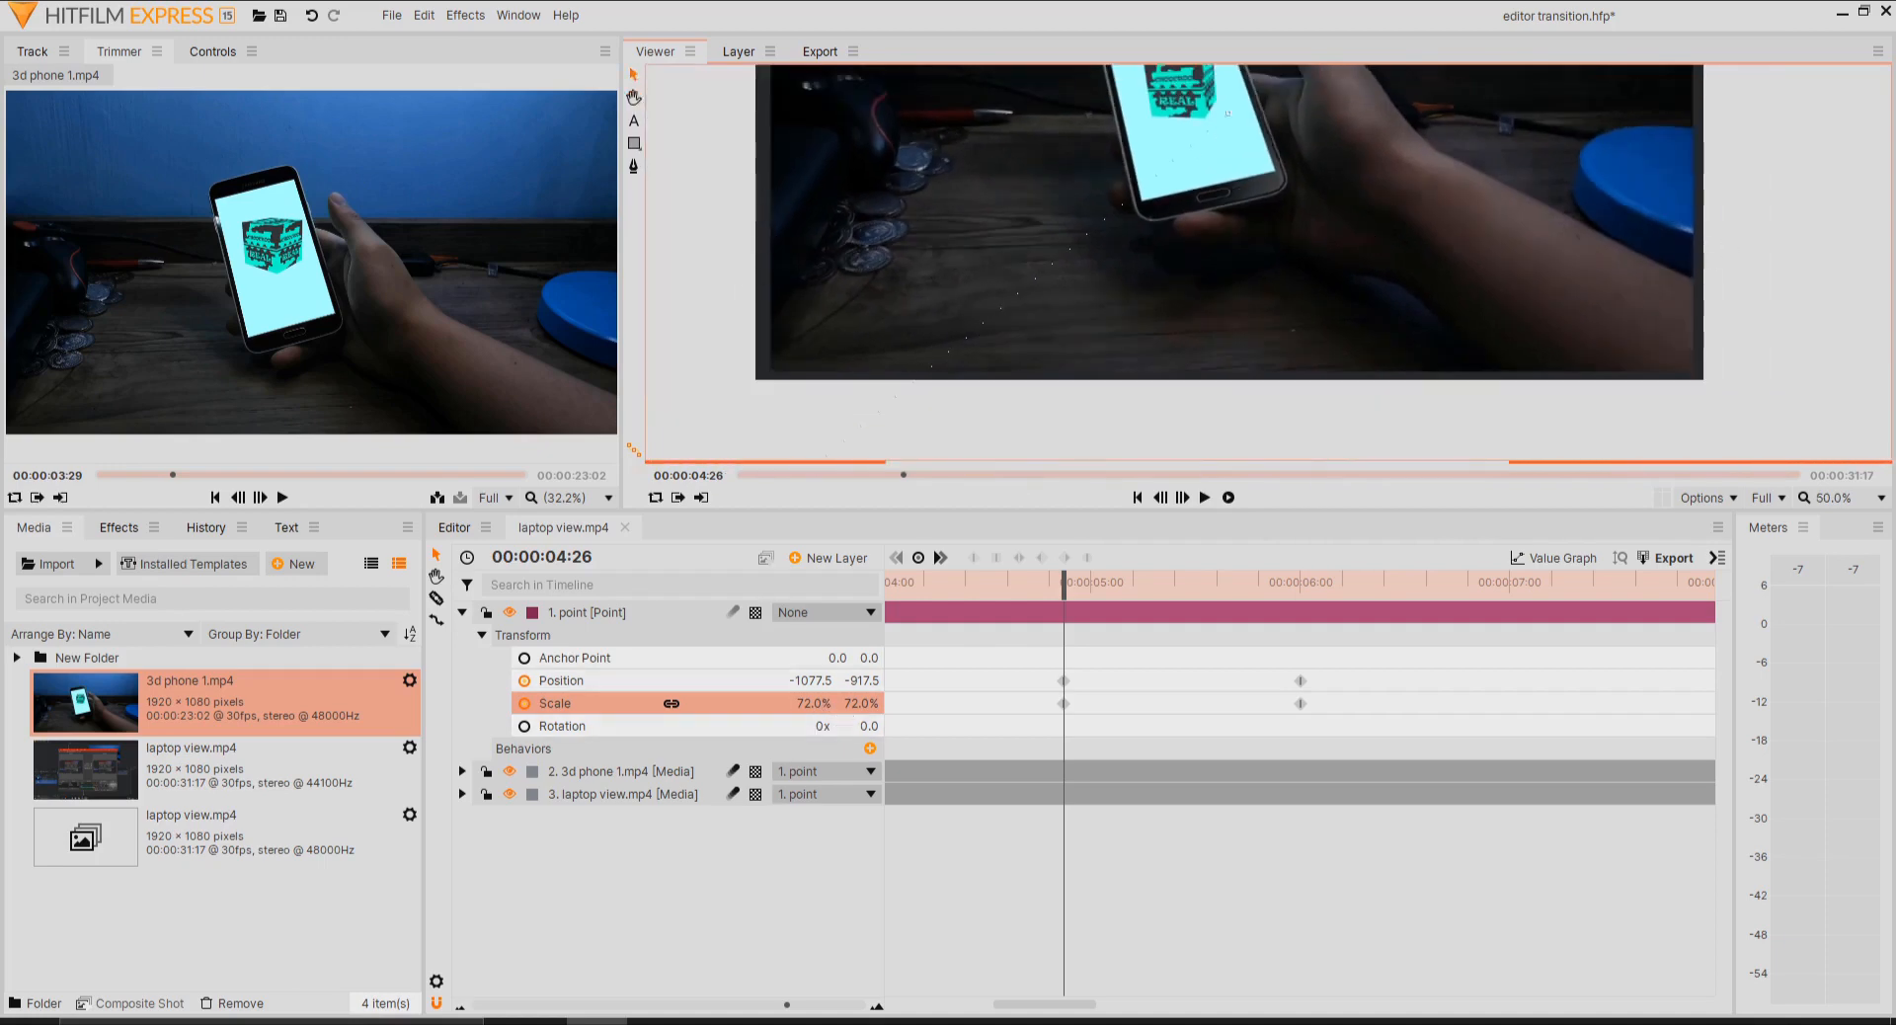
pyautogui.click(822, 704)
pyautogui.write('3')
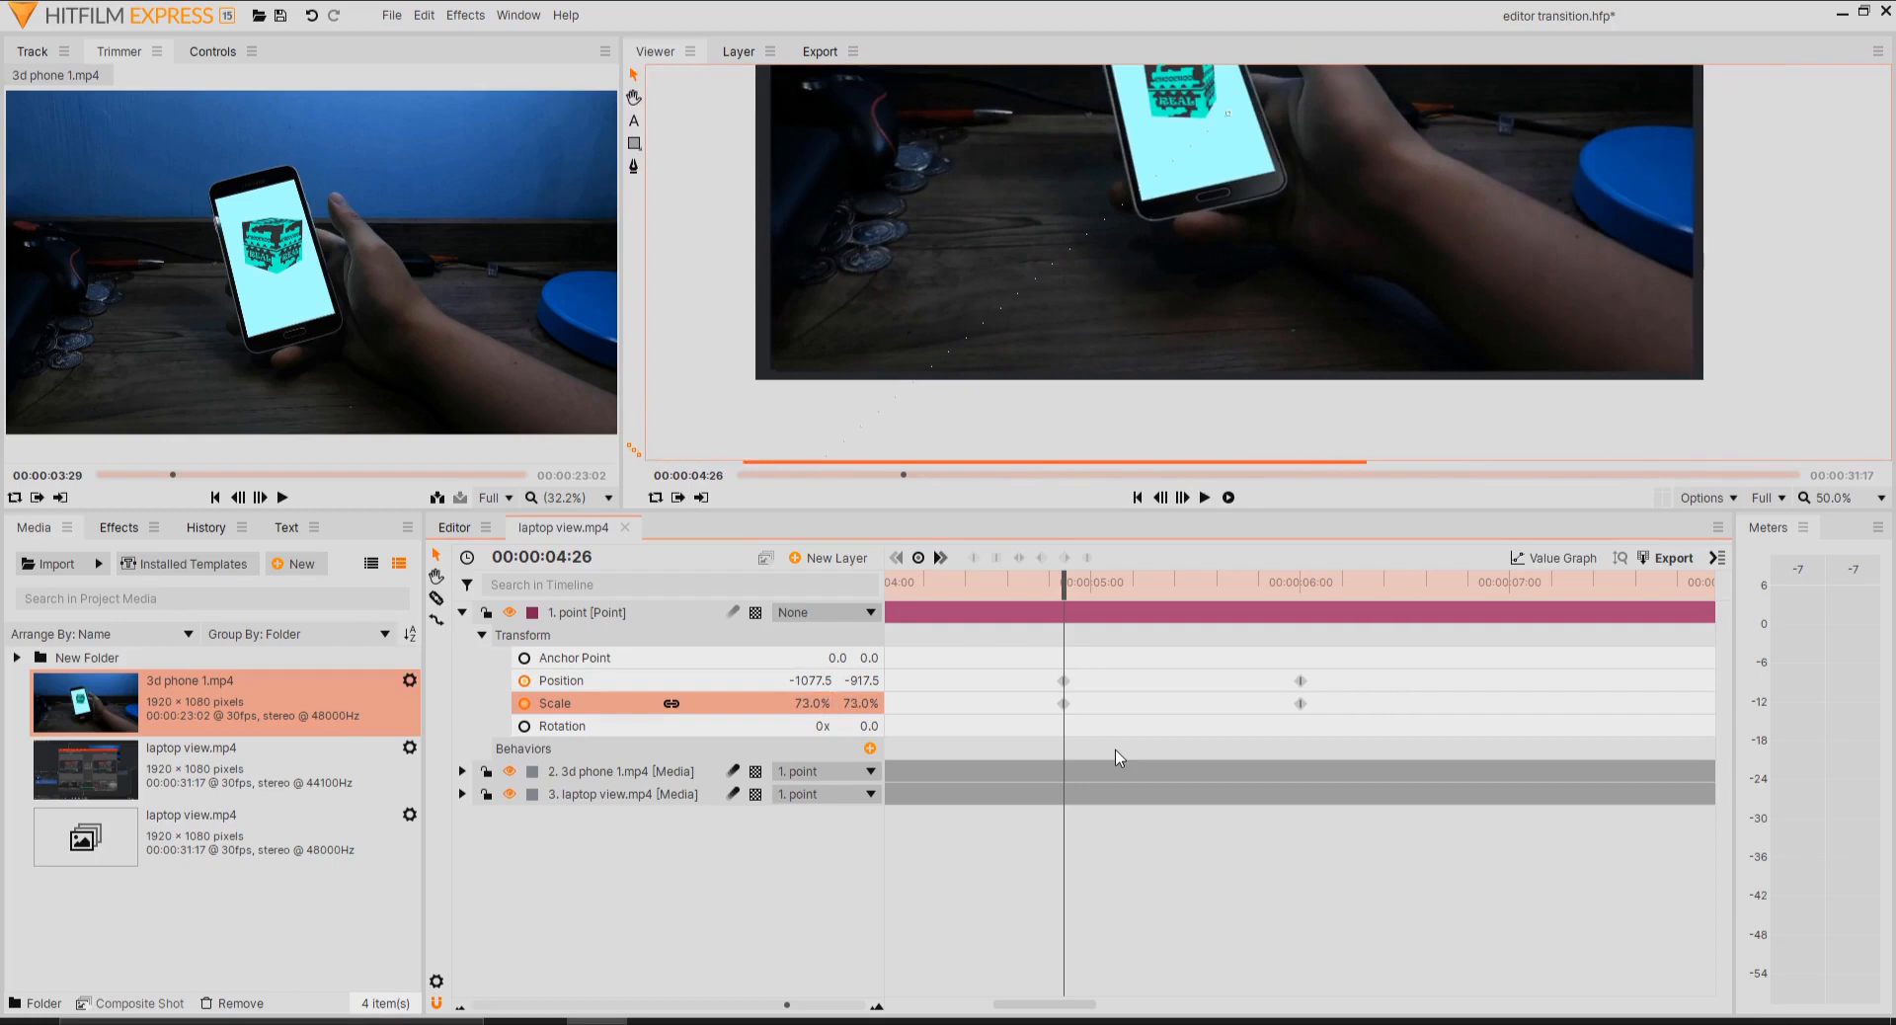
pyautogui.press('Return')
pyautogui.scroll(-1, 945, 311)
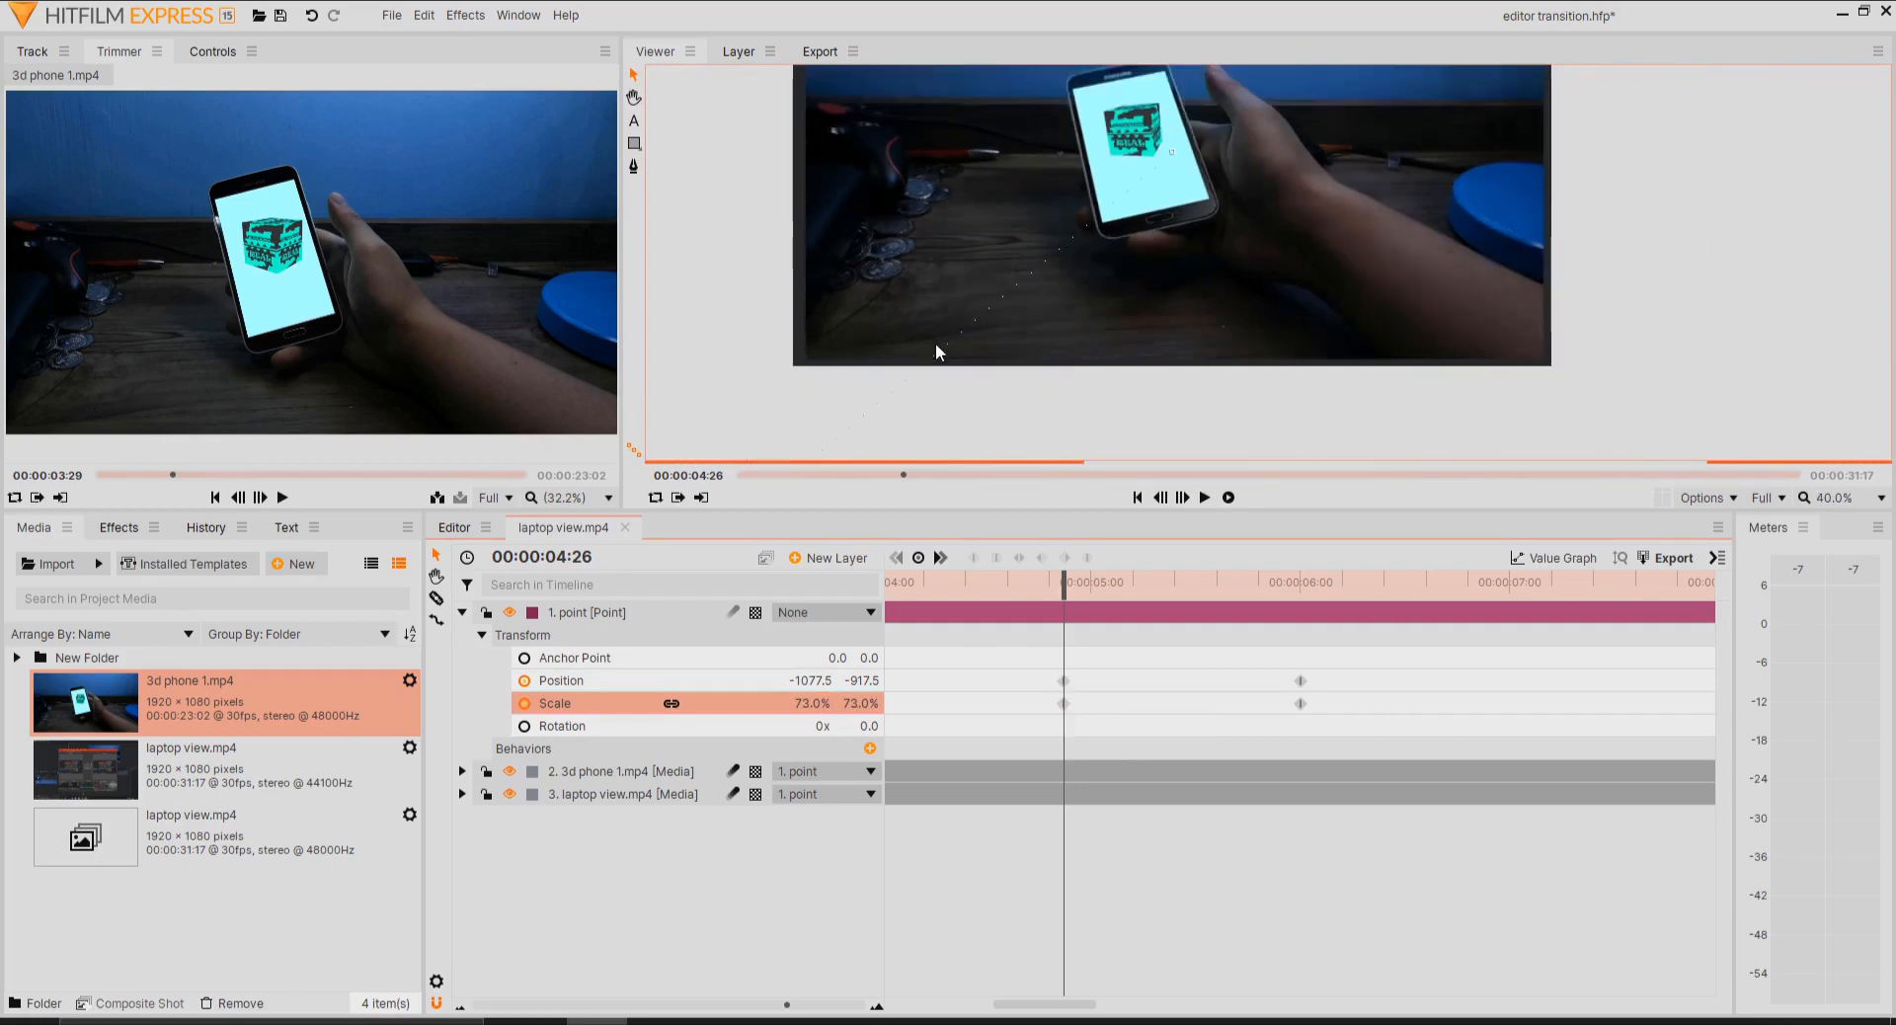
pyautogui.click(817, 703)
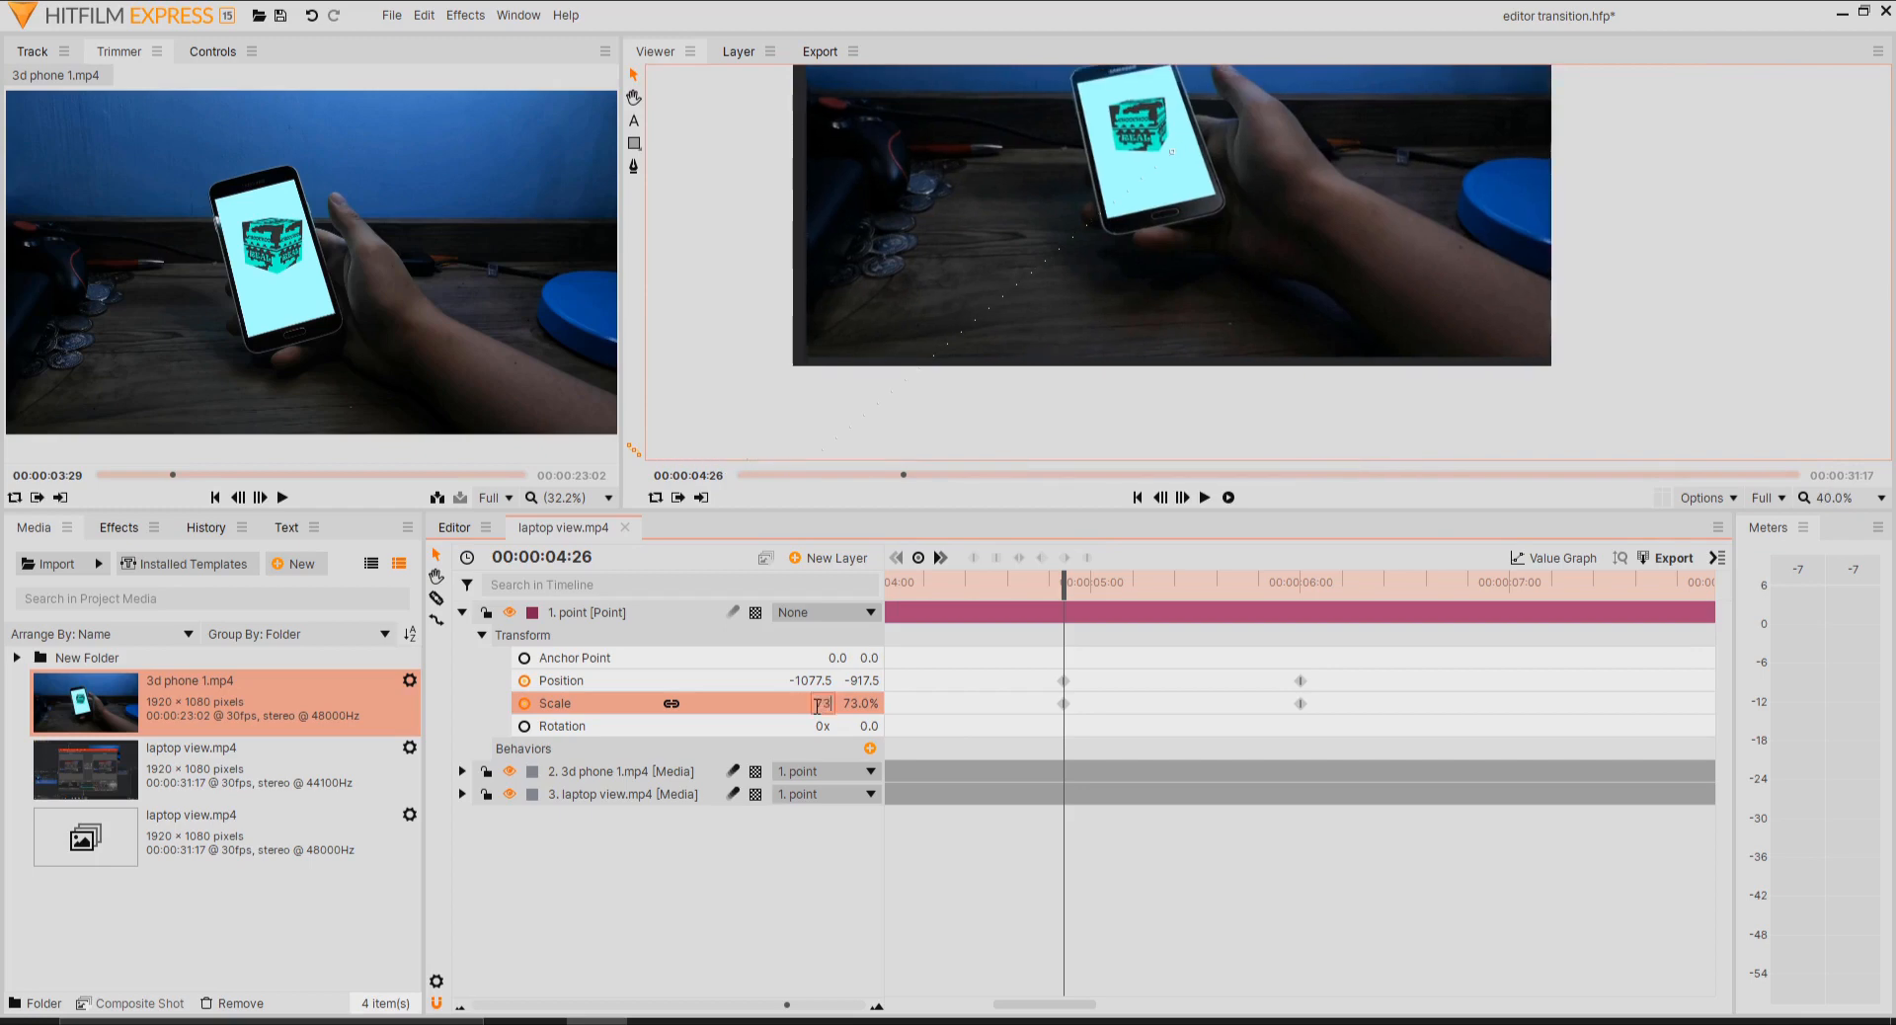
pyautogui.write('.5')
pyautogui.press('Return')
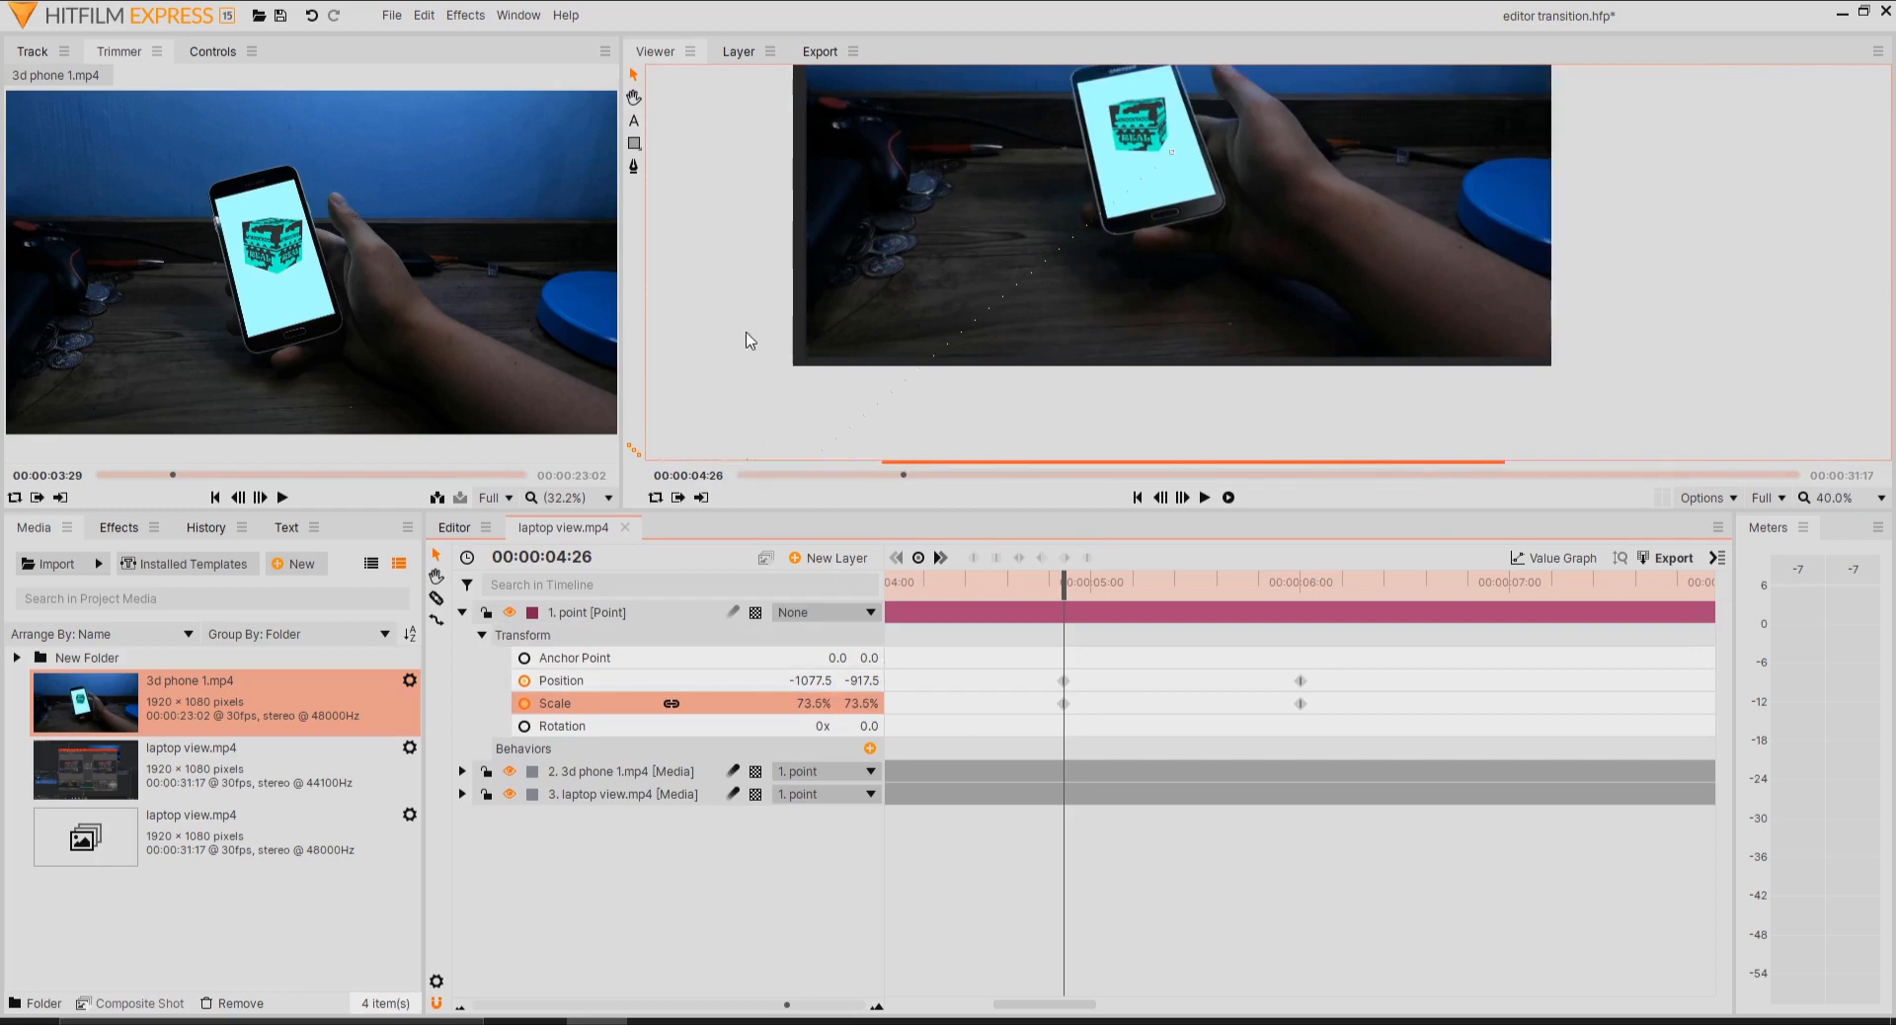
# - Shift the point layer horizontally to about -1137.5 and check the frame's side edges for gaps
pyautogui.scroll(-1, 745, 339)
pyautogui.moveTo(807, 324); pyautogui.dragTo(826, 271)
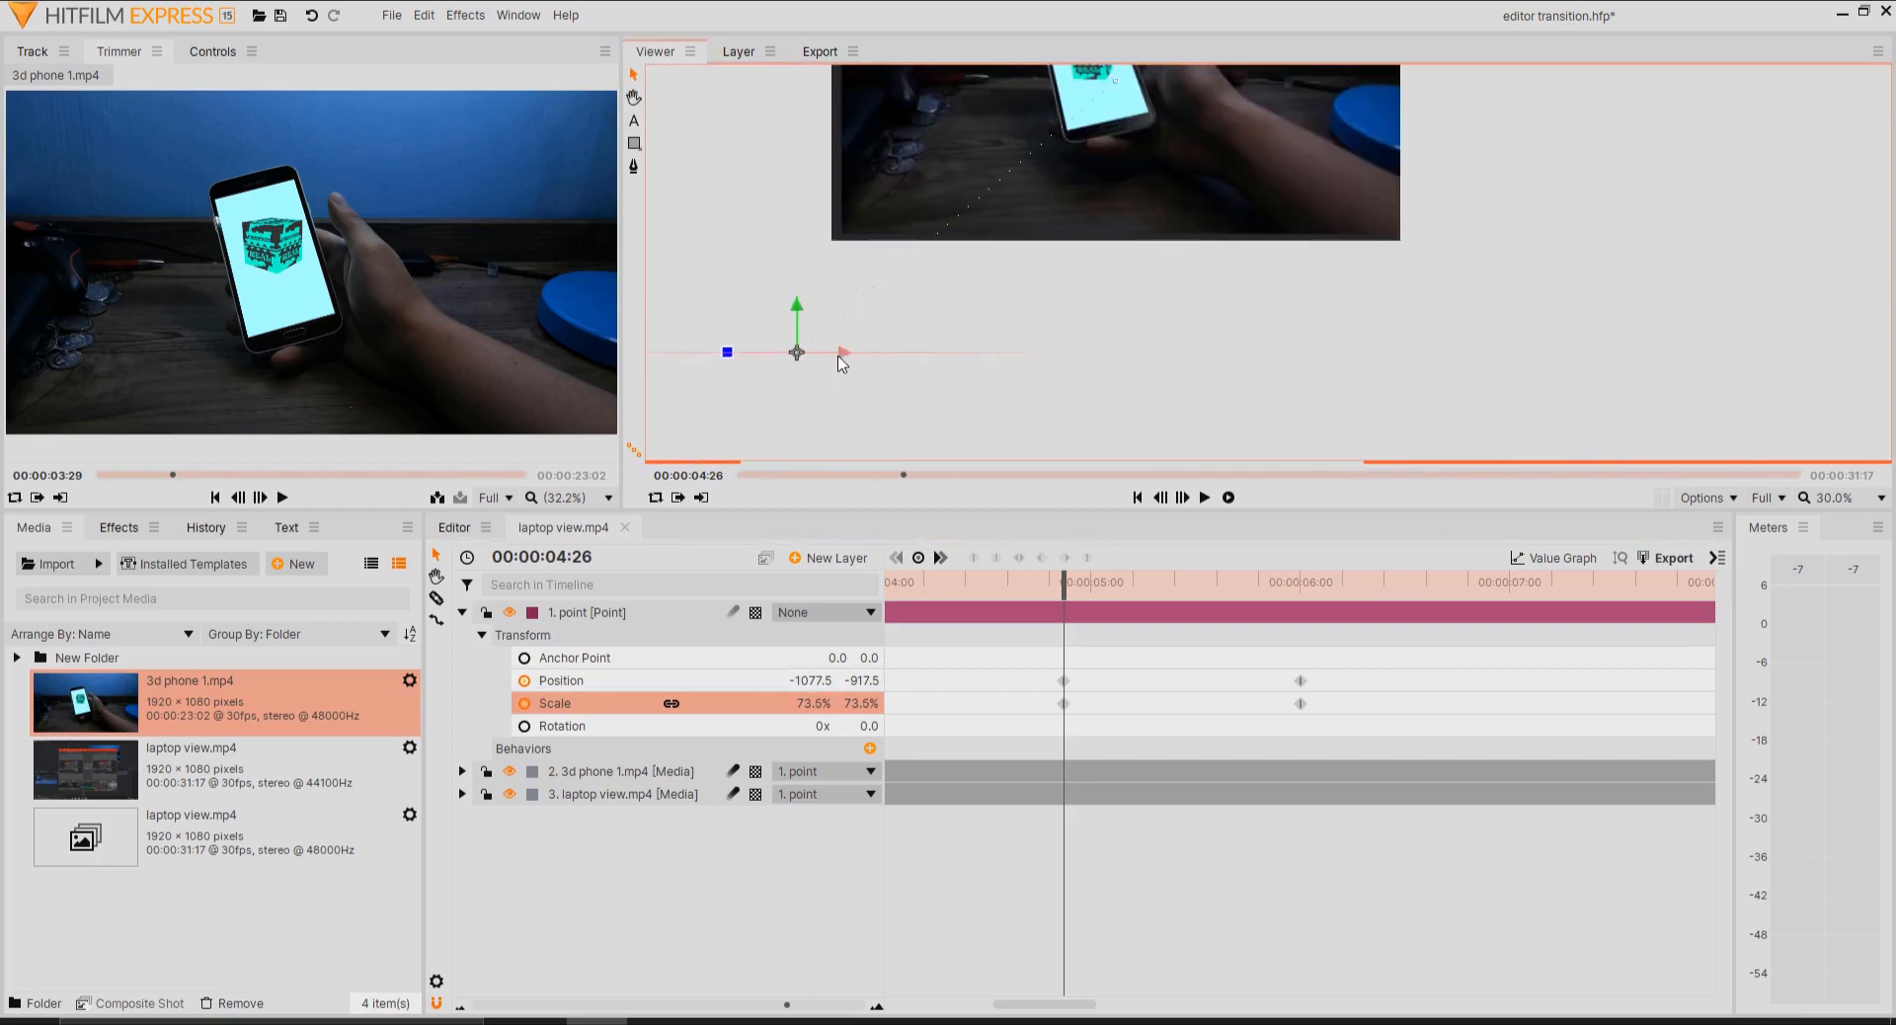
pyautogui.moveTo(837, 355); pyautogui.dragTo(819, 356)
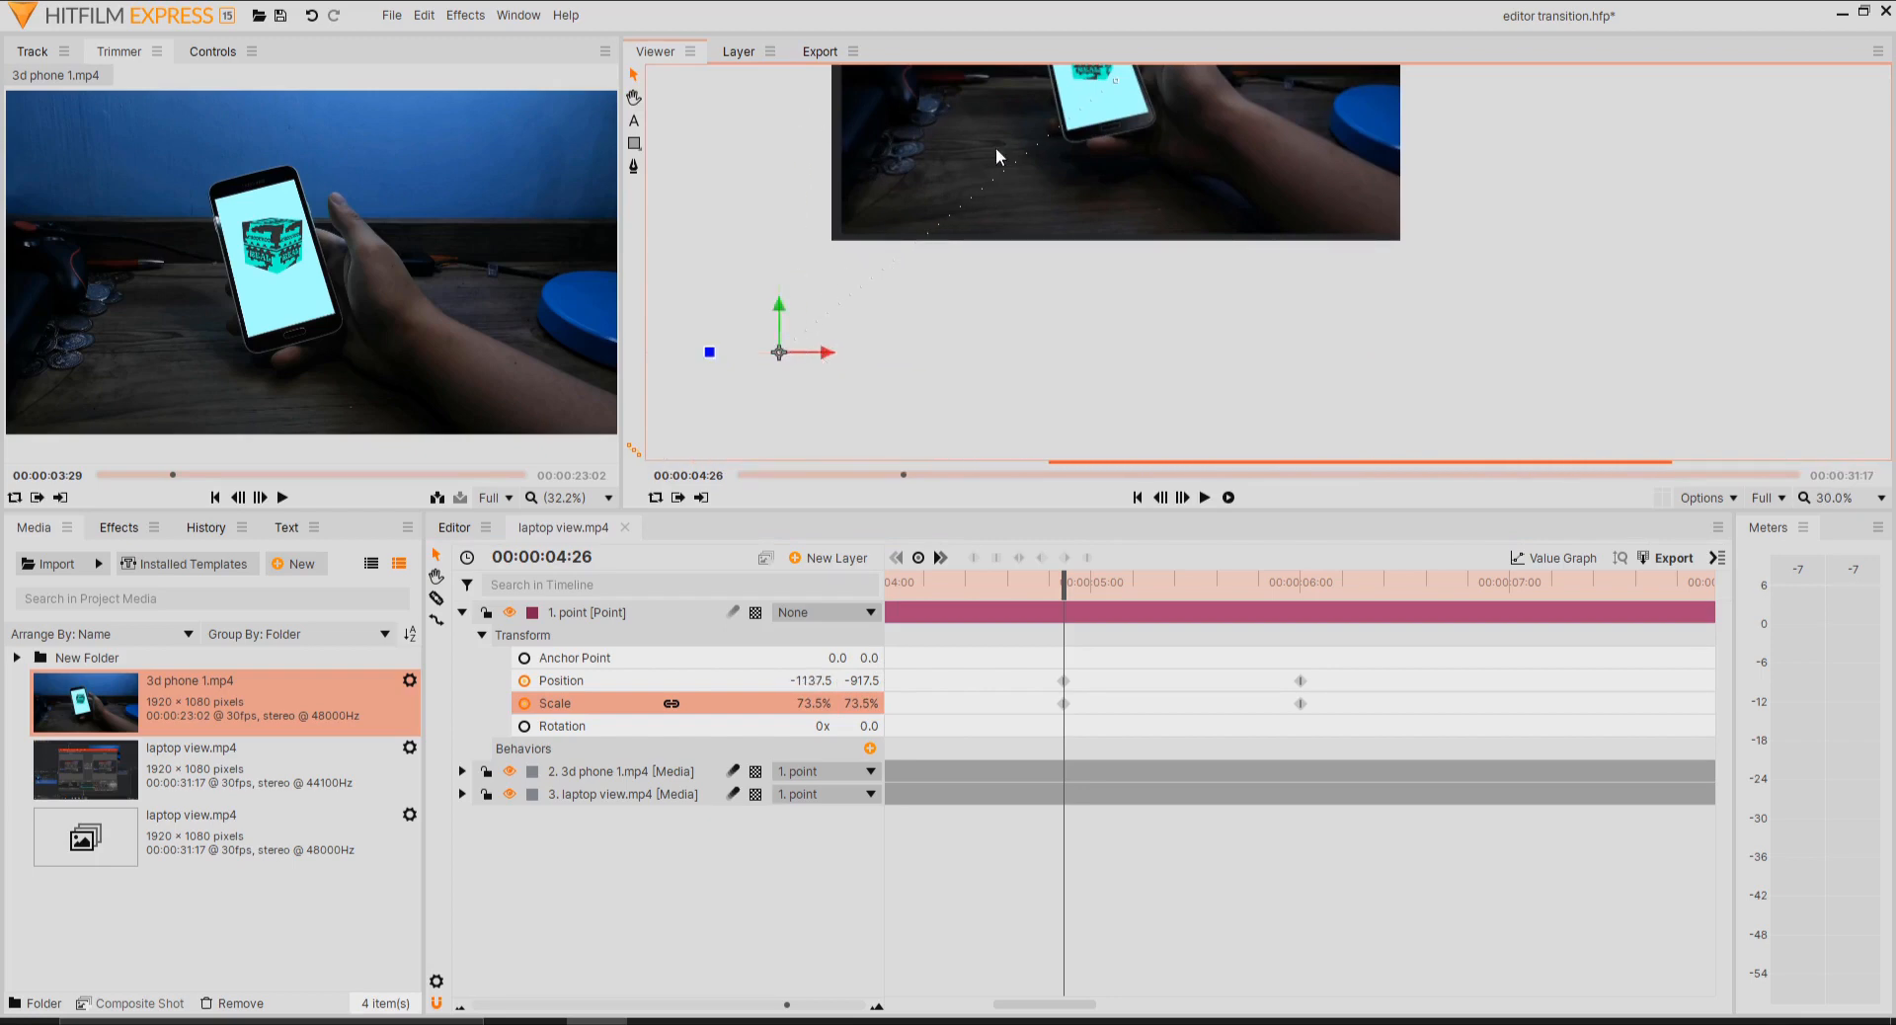
pyautogui.moveTo(996, 156); pyautogui.dragTo(997, 312)
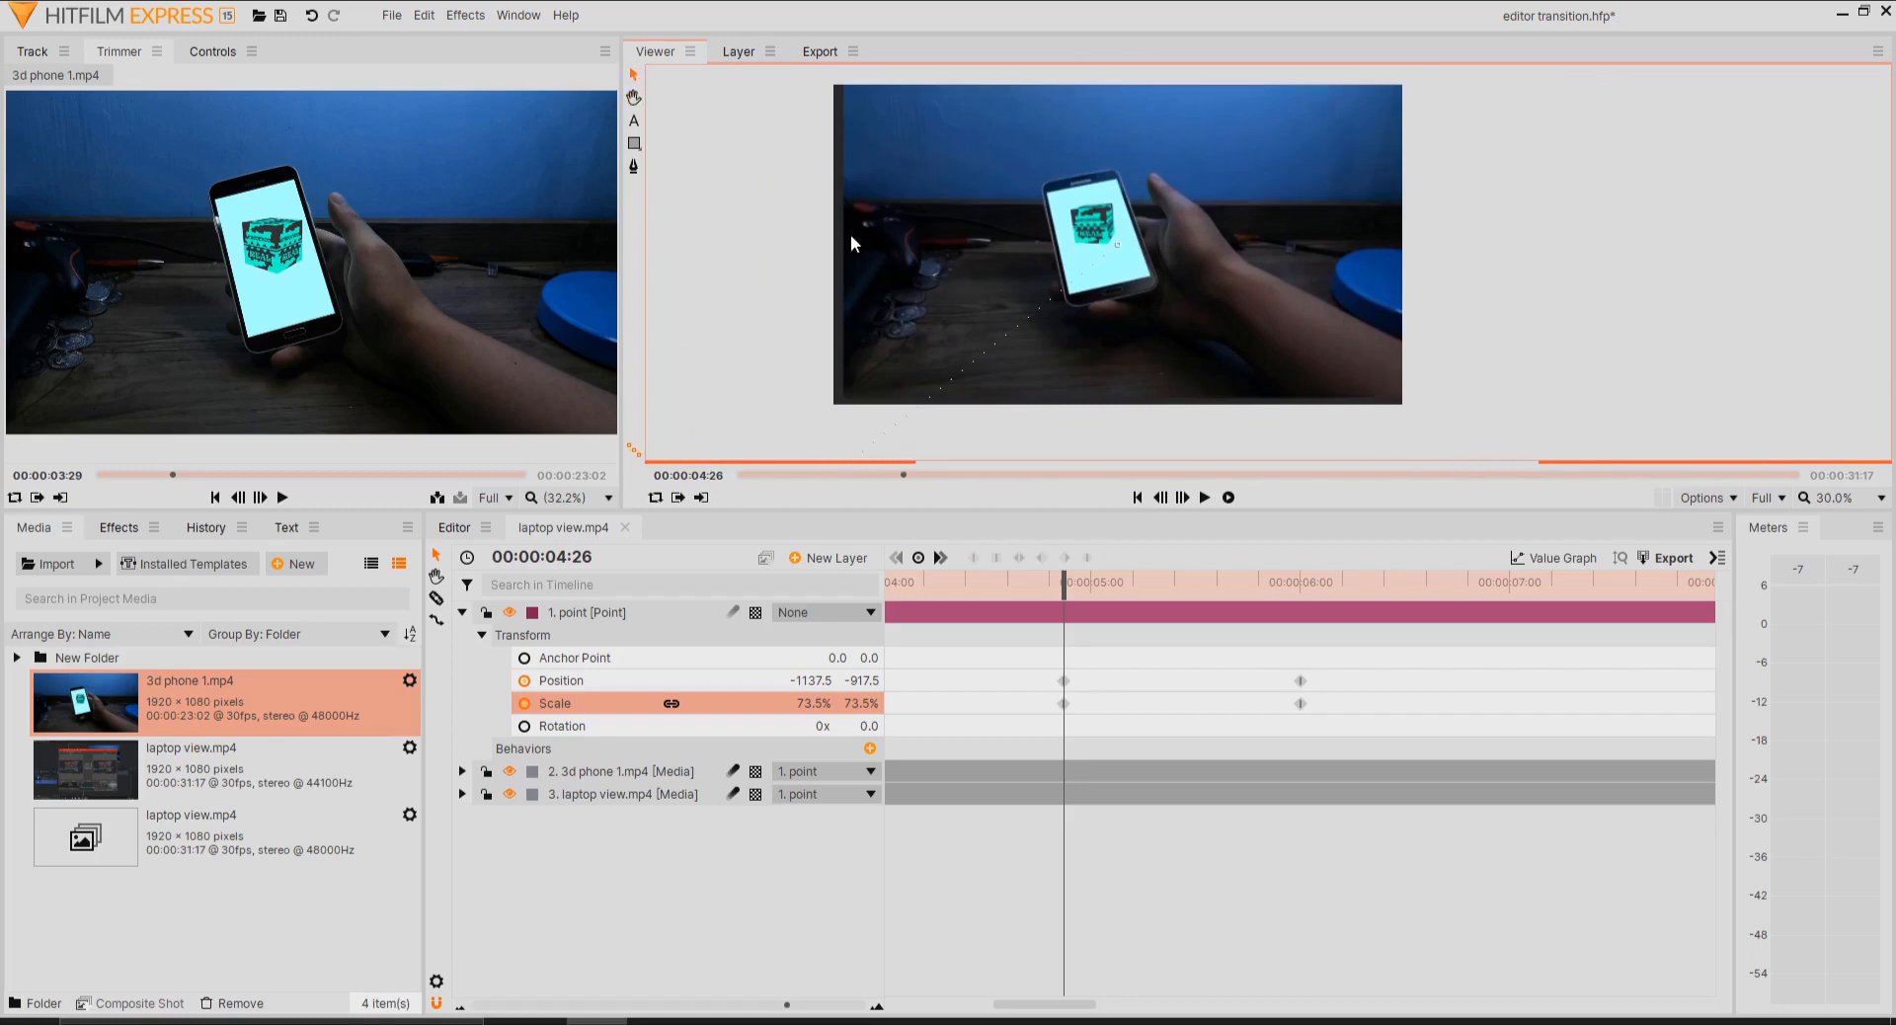
pyautogui.scroll(2, 850, 234)
pyautogui.moveTo(1674, 217); pyautogui.dragTo(1582, 216)
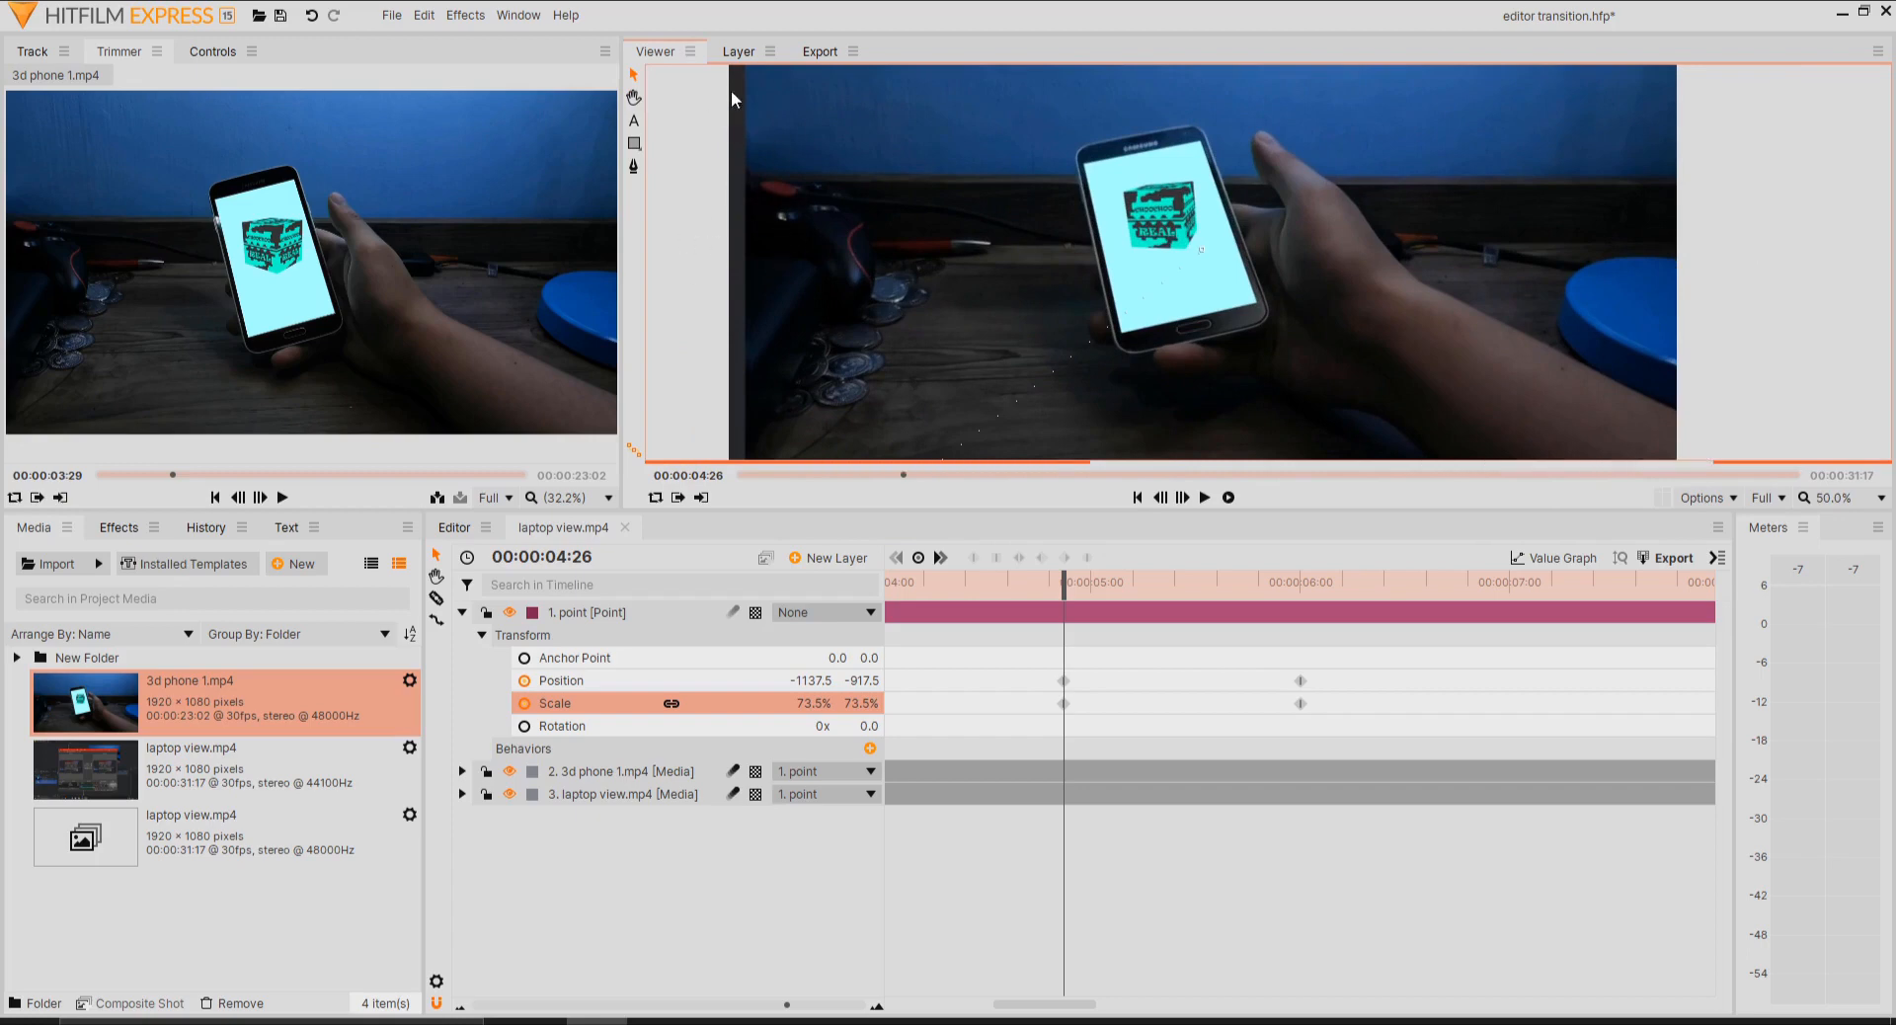
# - Check the frame's lower edge for gaps and set the point layer's scale to 75%
pyautogui.moveTo(832, 348); pyautogui.dragTo(892, 111)
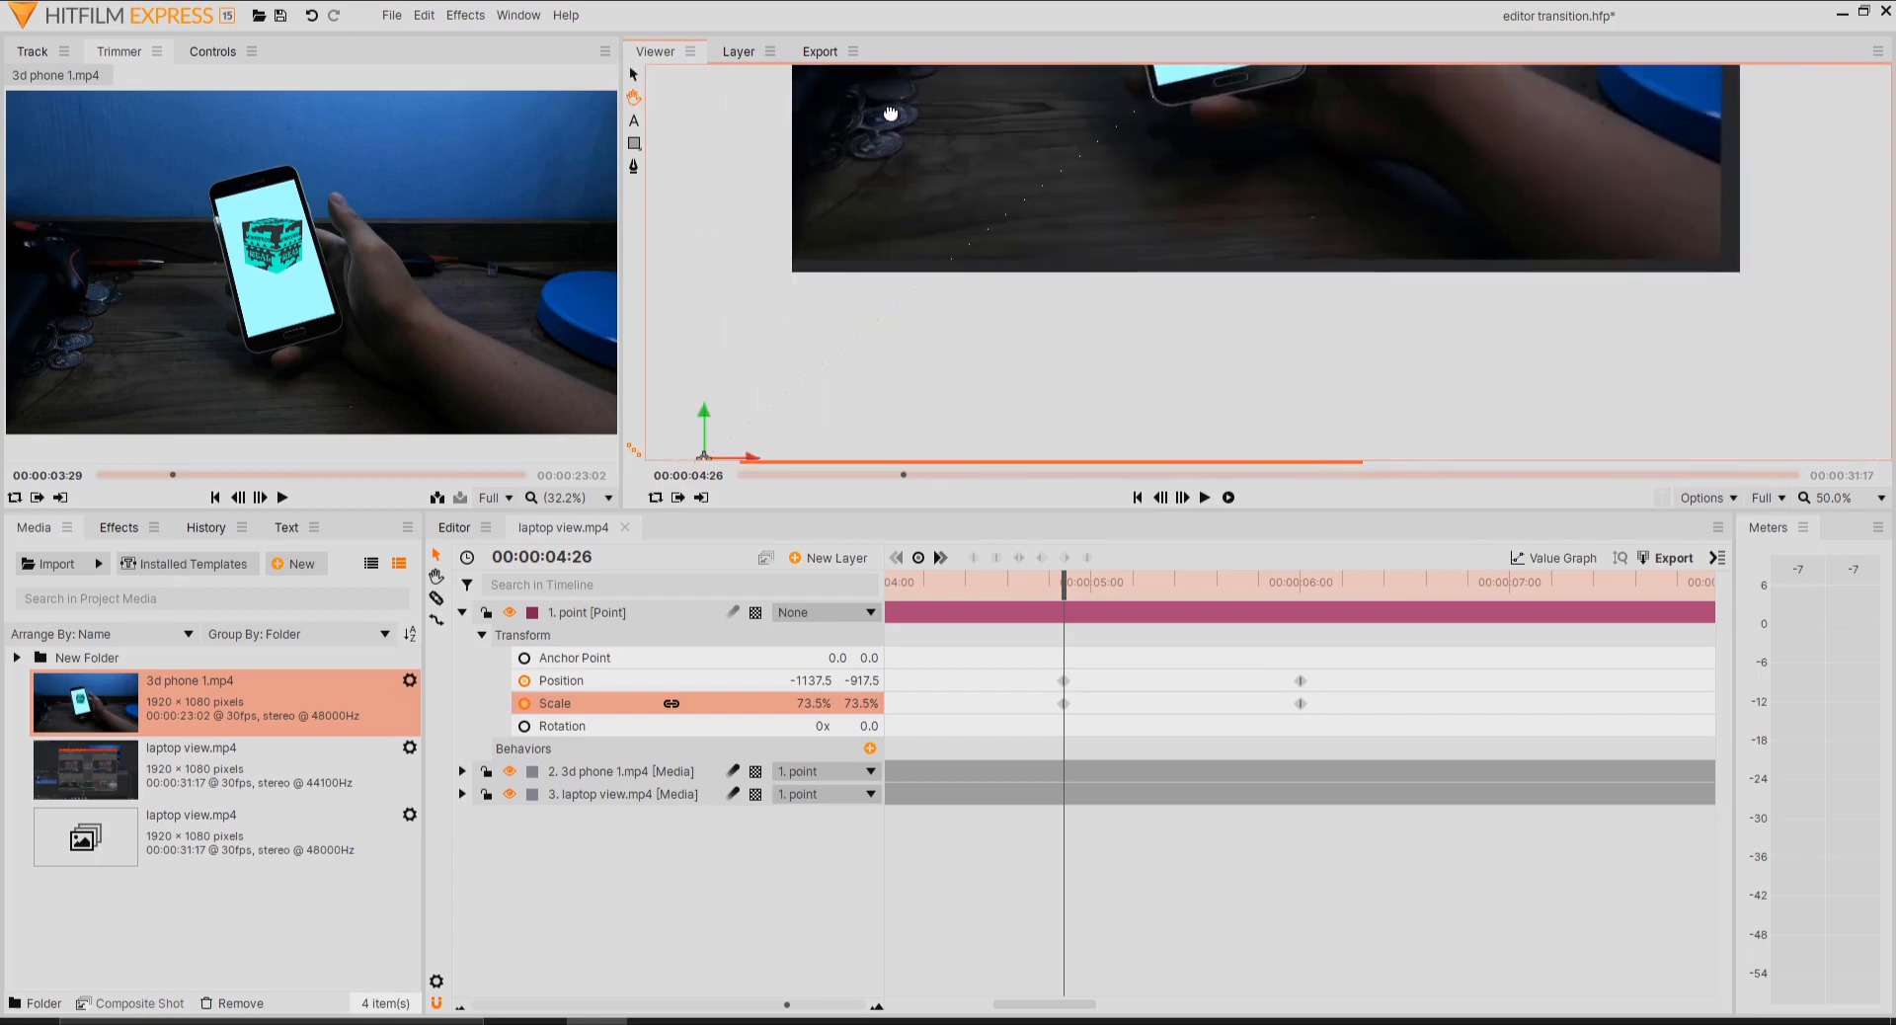
pyautogui.scroll(-1, 821, 379)
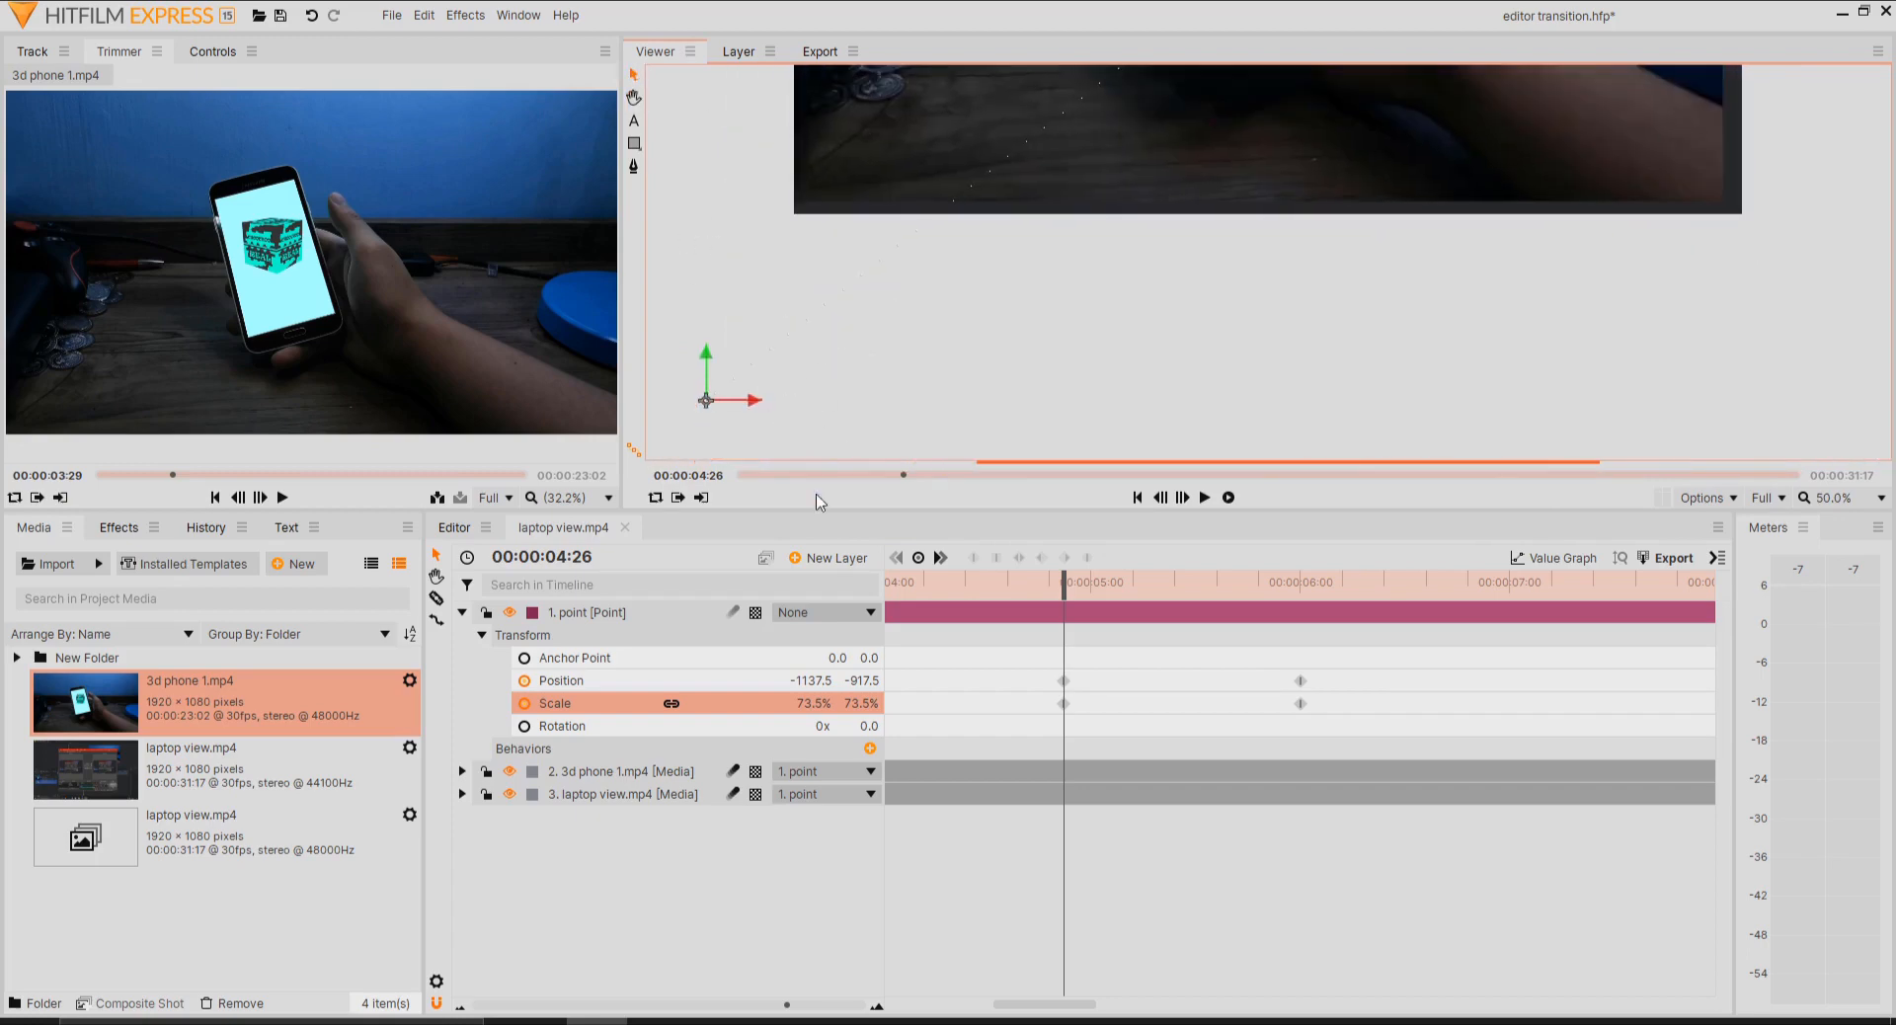
pyautogui.click(818, 703)
pyautogui.press('Return')
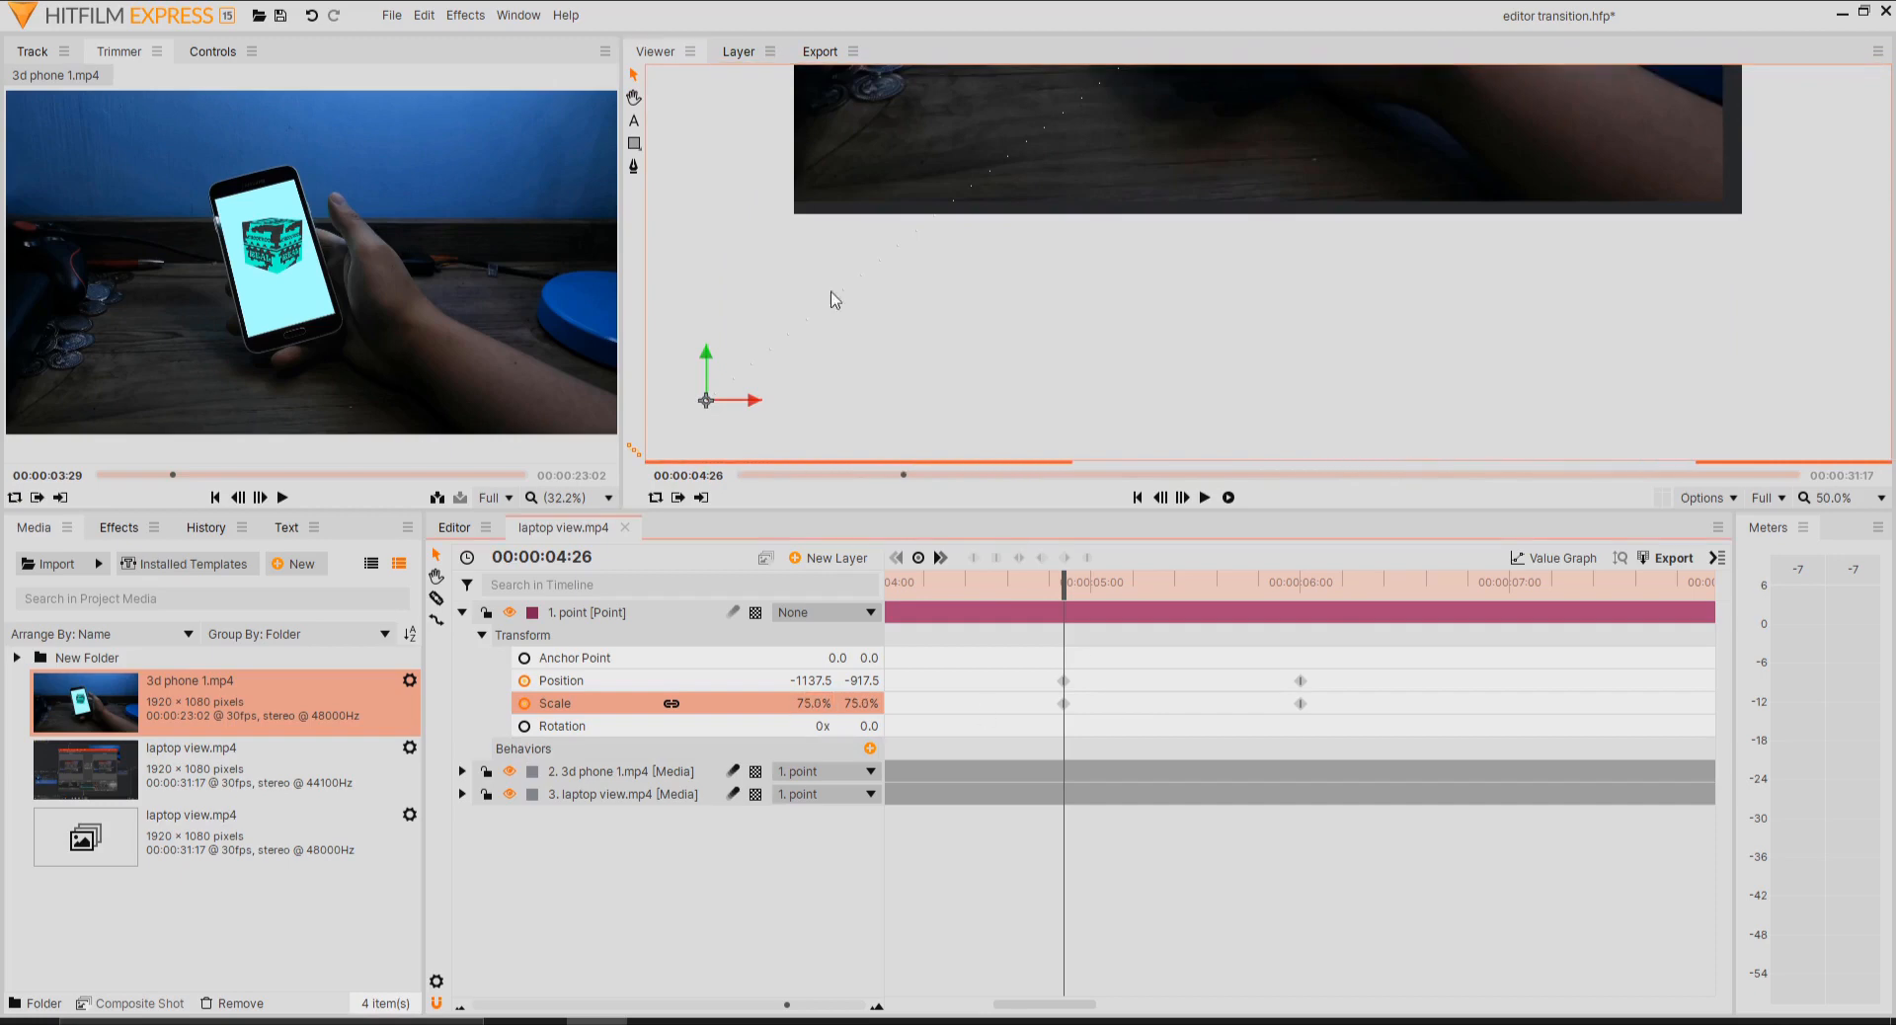
# - Examine the lower and side edges of the phone footage up close for gaps in the frame's coverage
pyautogui.scroll(-1, 841, 228)
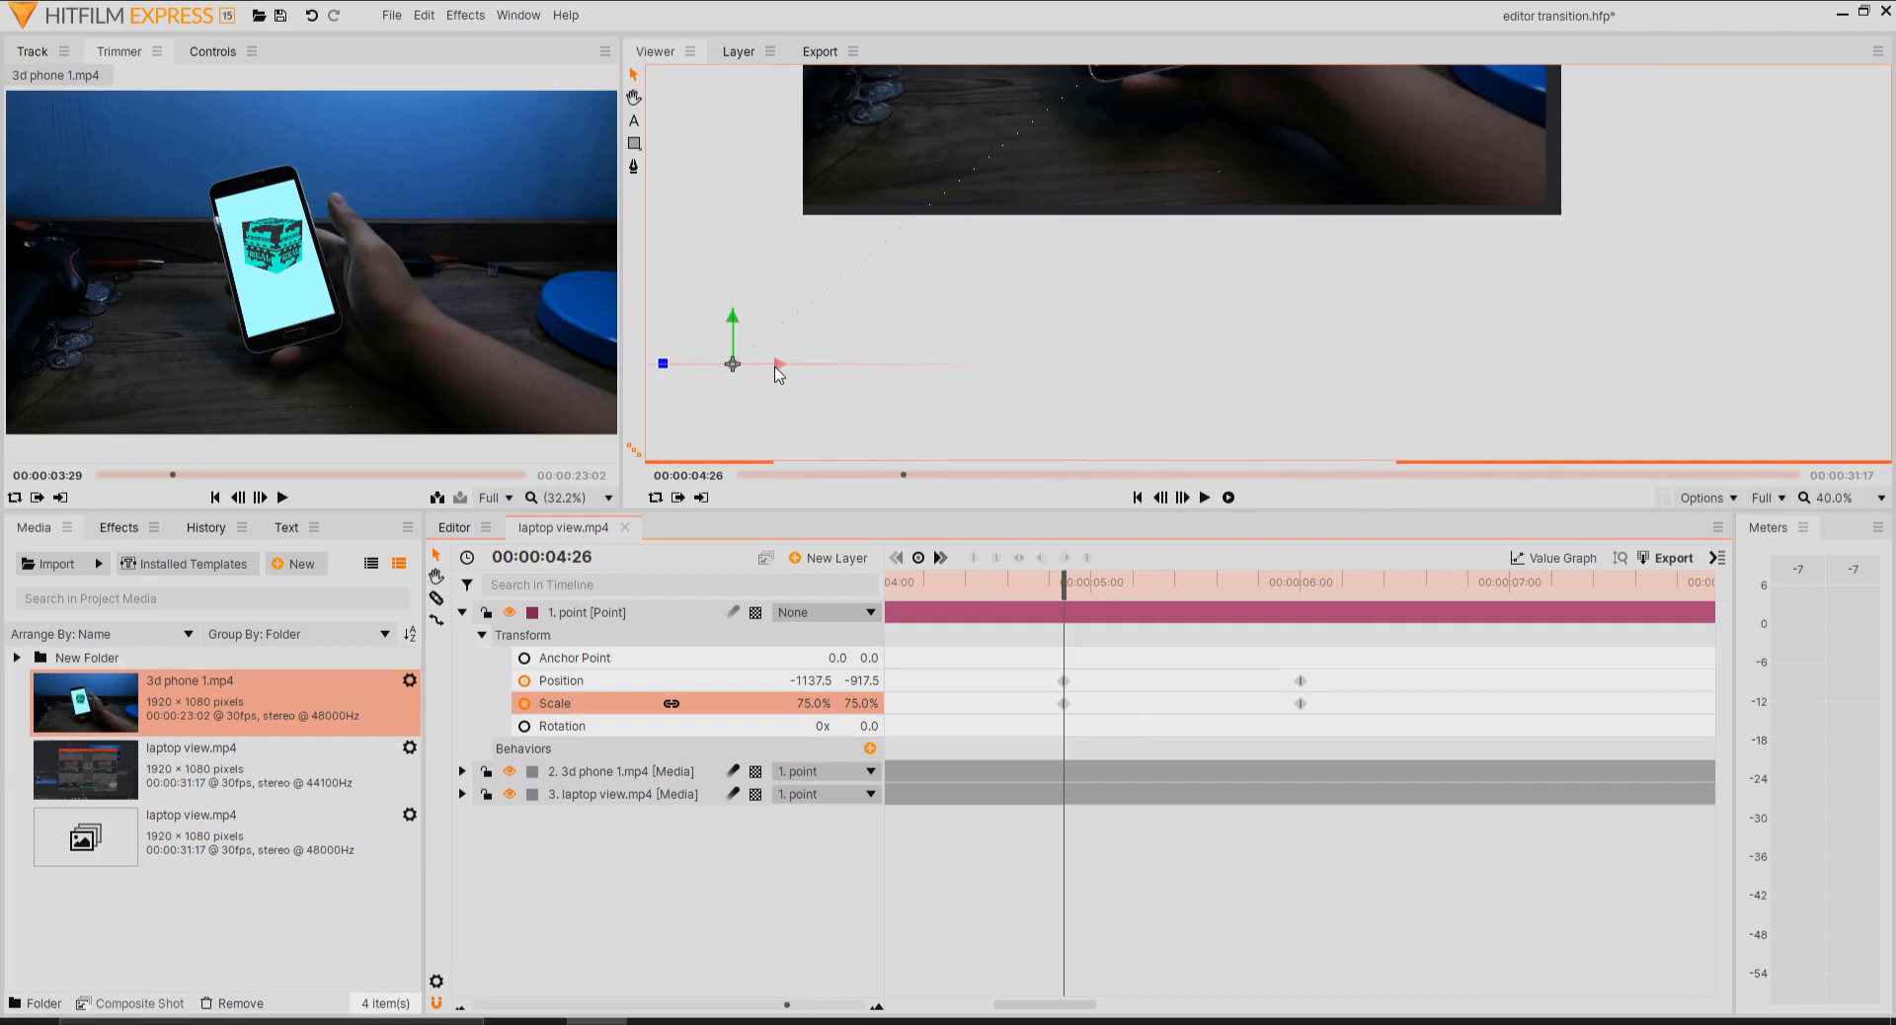
pyautogui.scroll(-1, 986, 156)
pyautogui.moveTo(1017, 141); pyautogui.dragTo(1018, 246)
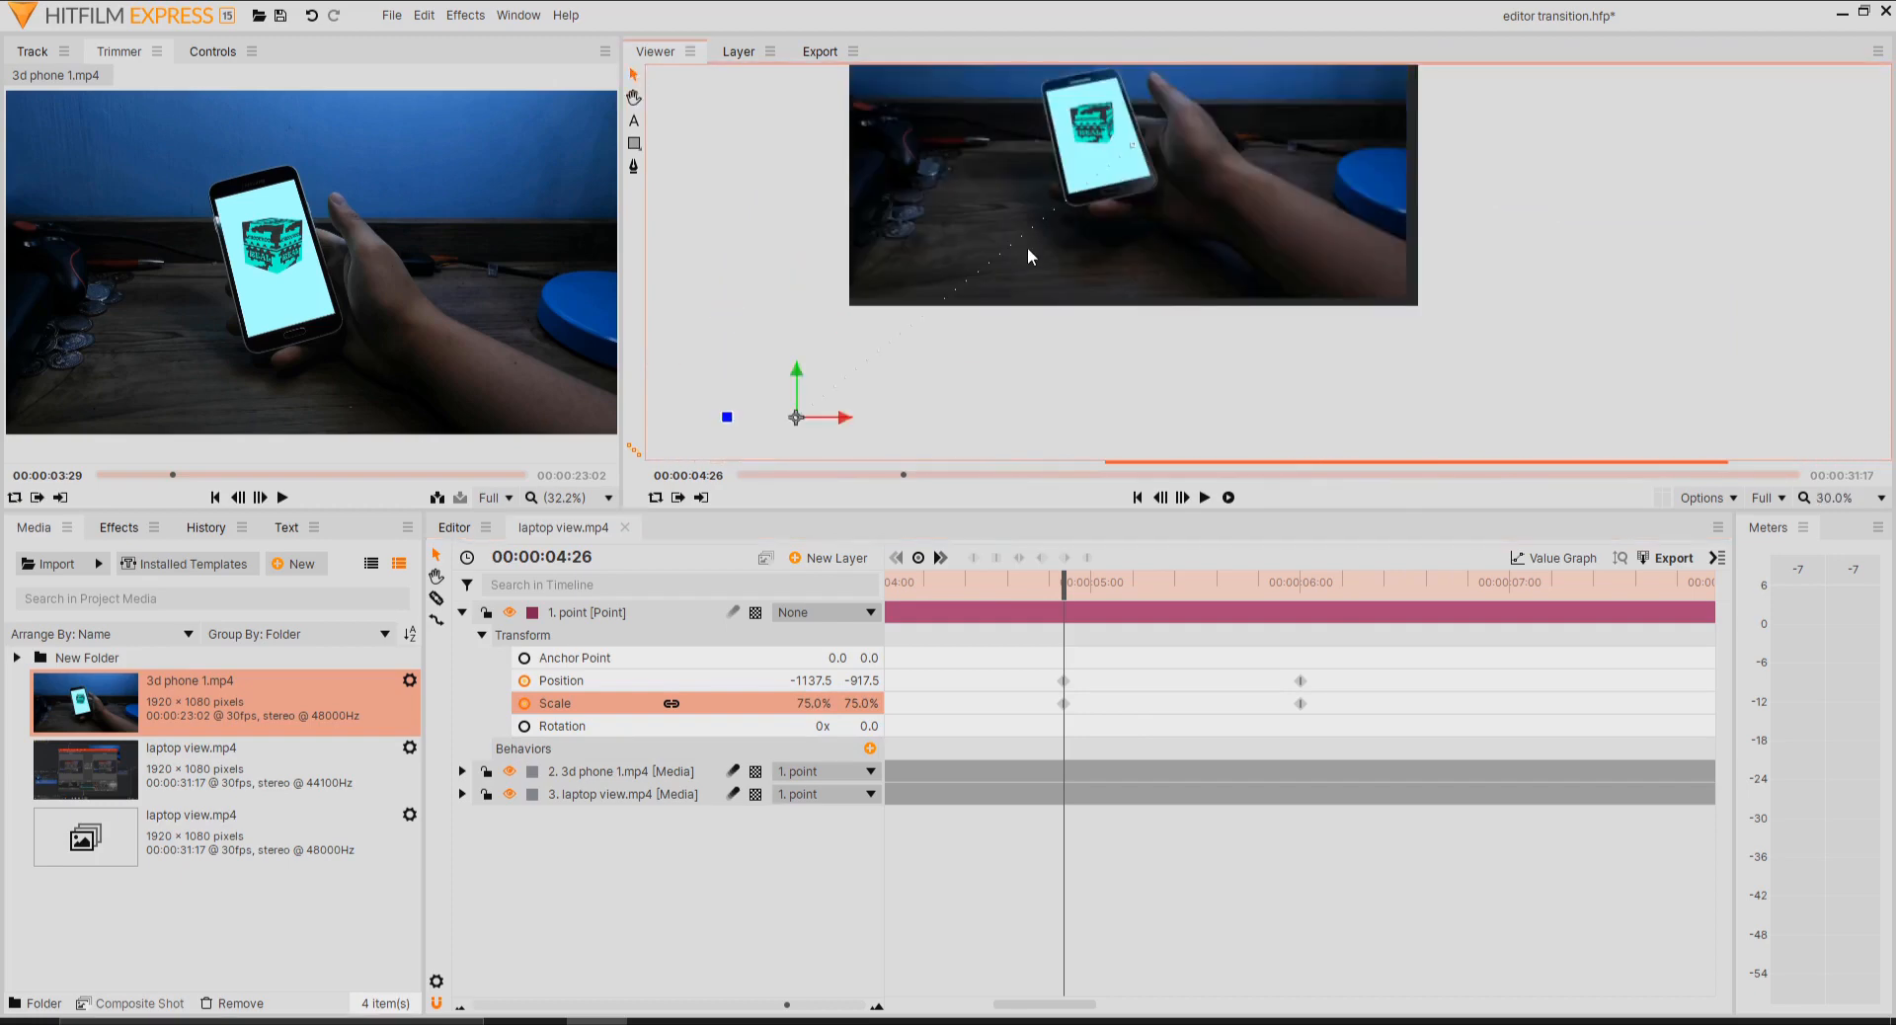
pyautogui.scroll(4, 1402, 262)
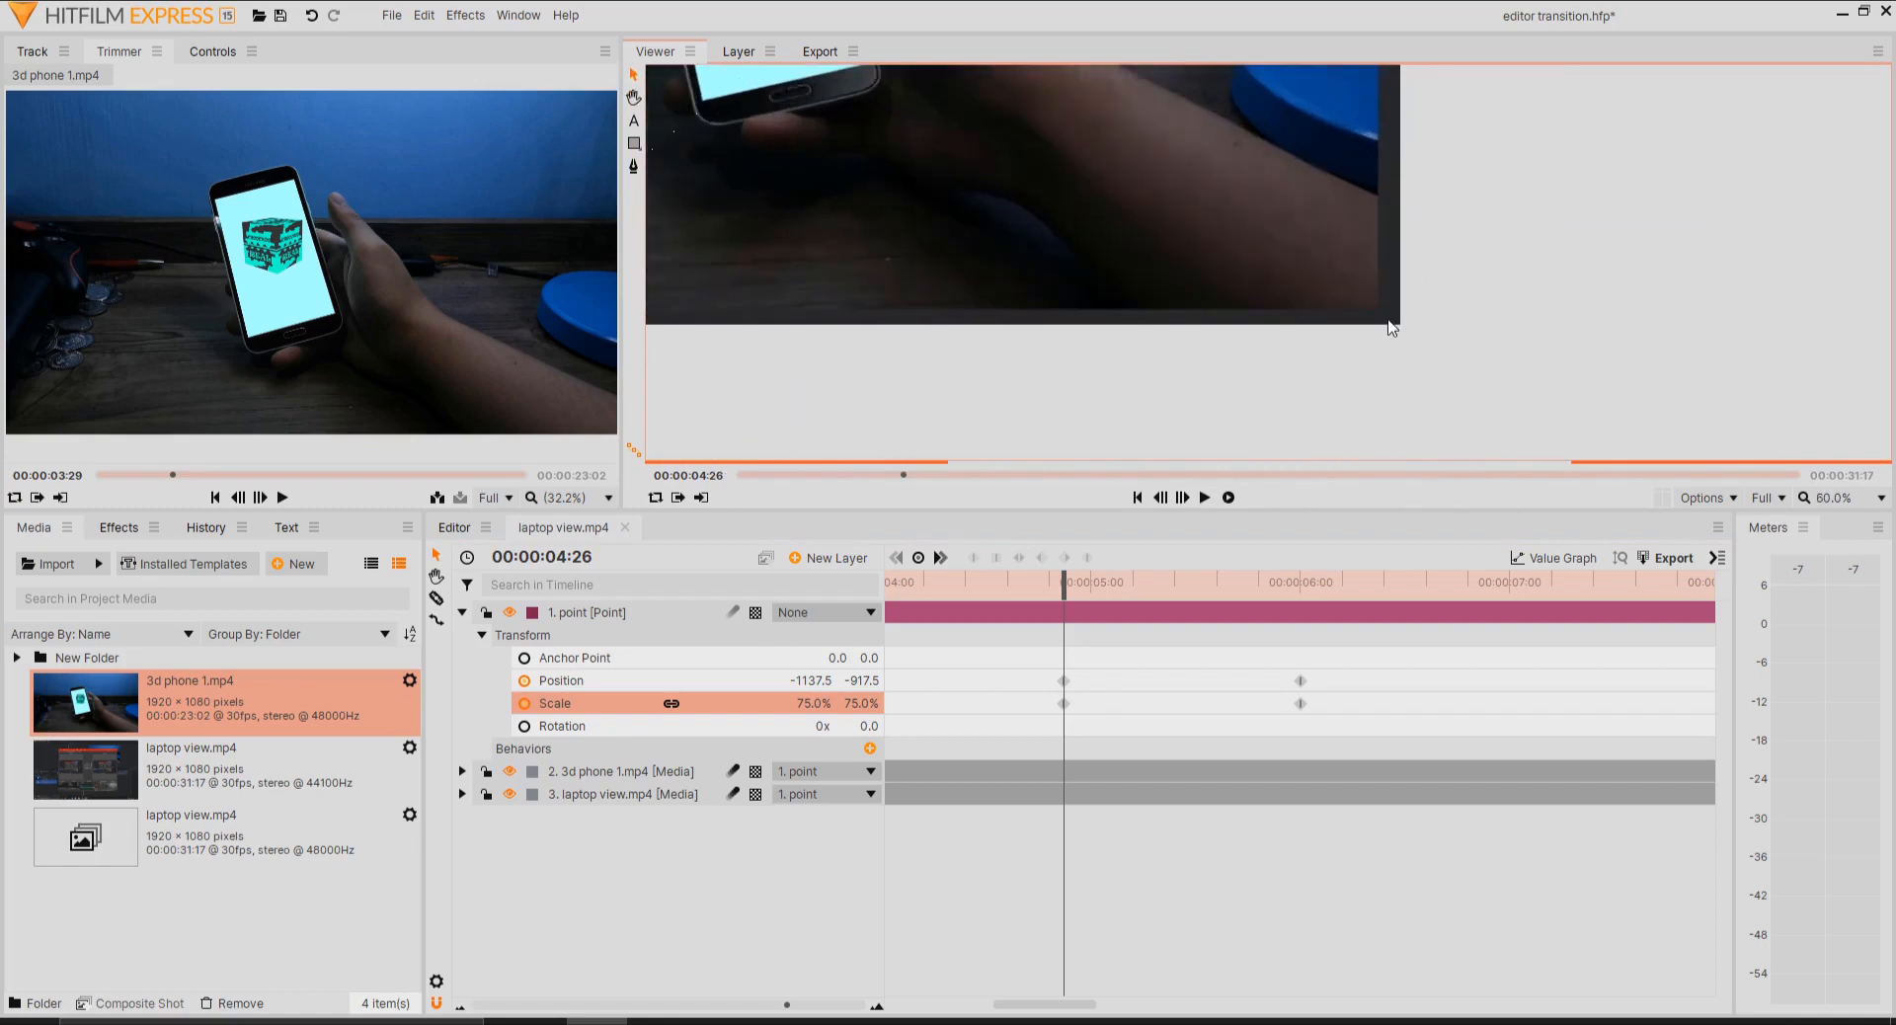
pyautogui.scroll(4, 1386, 337)
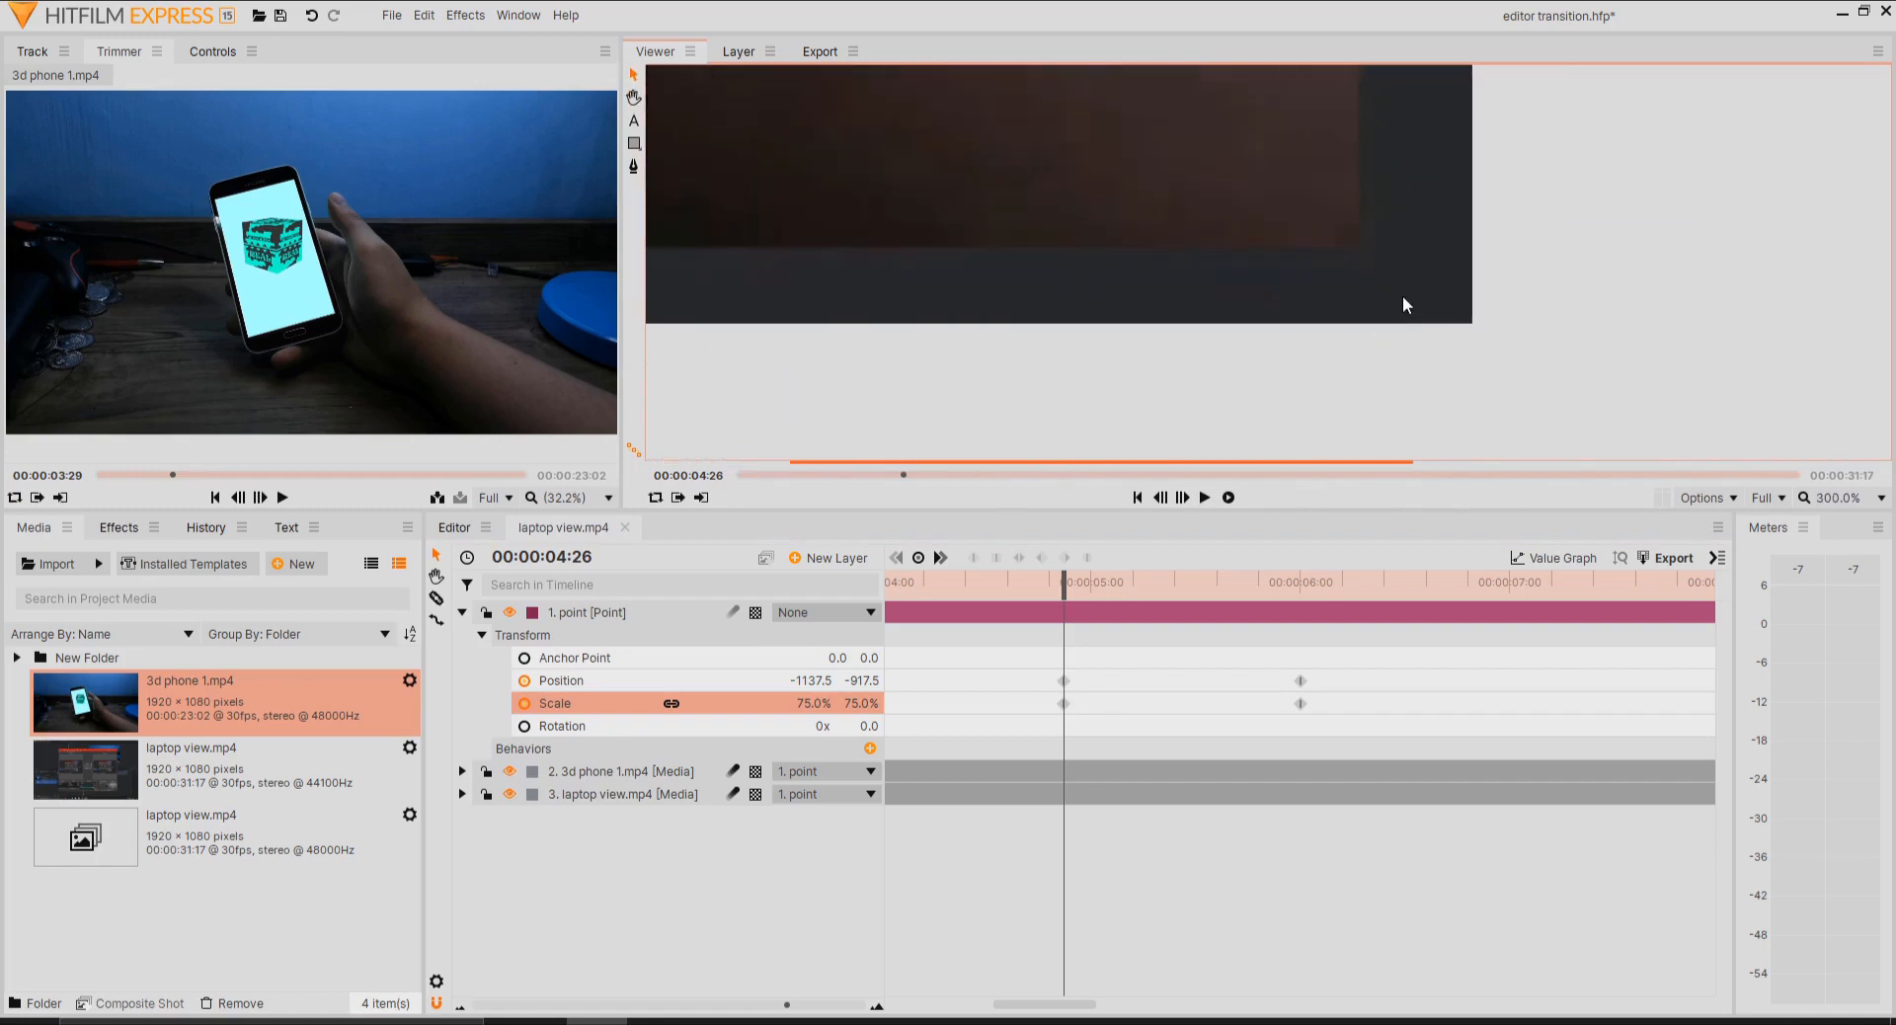
pyautogui.scroll(-8, 1403, 298)
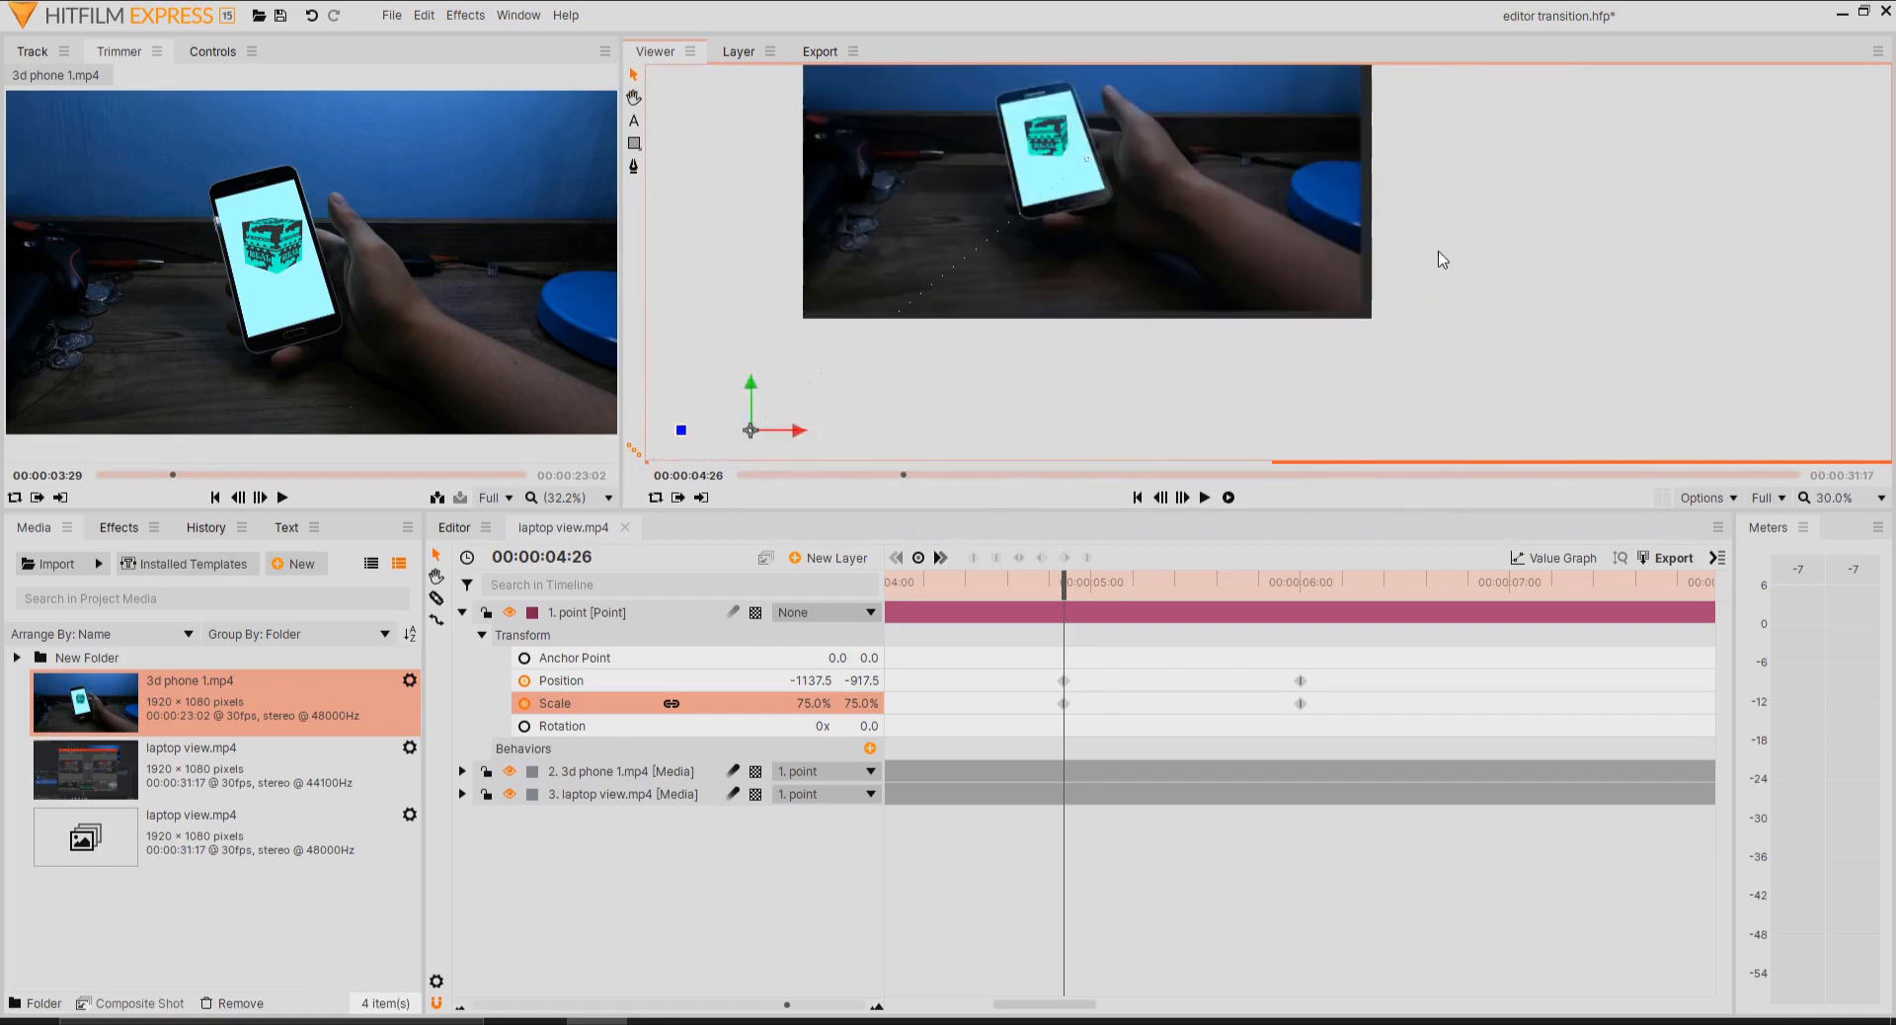
pyautogui.scroll(-1, 1371, 234)
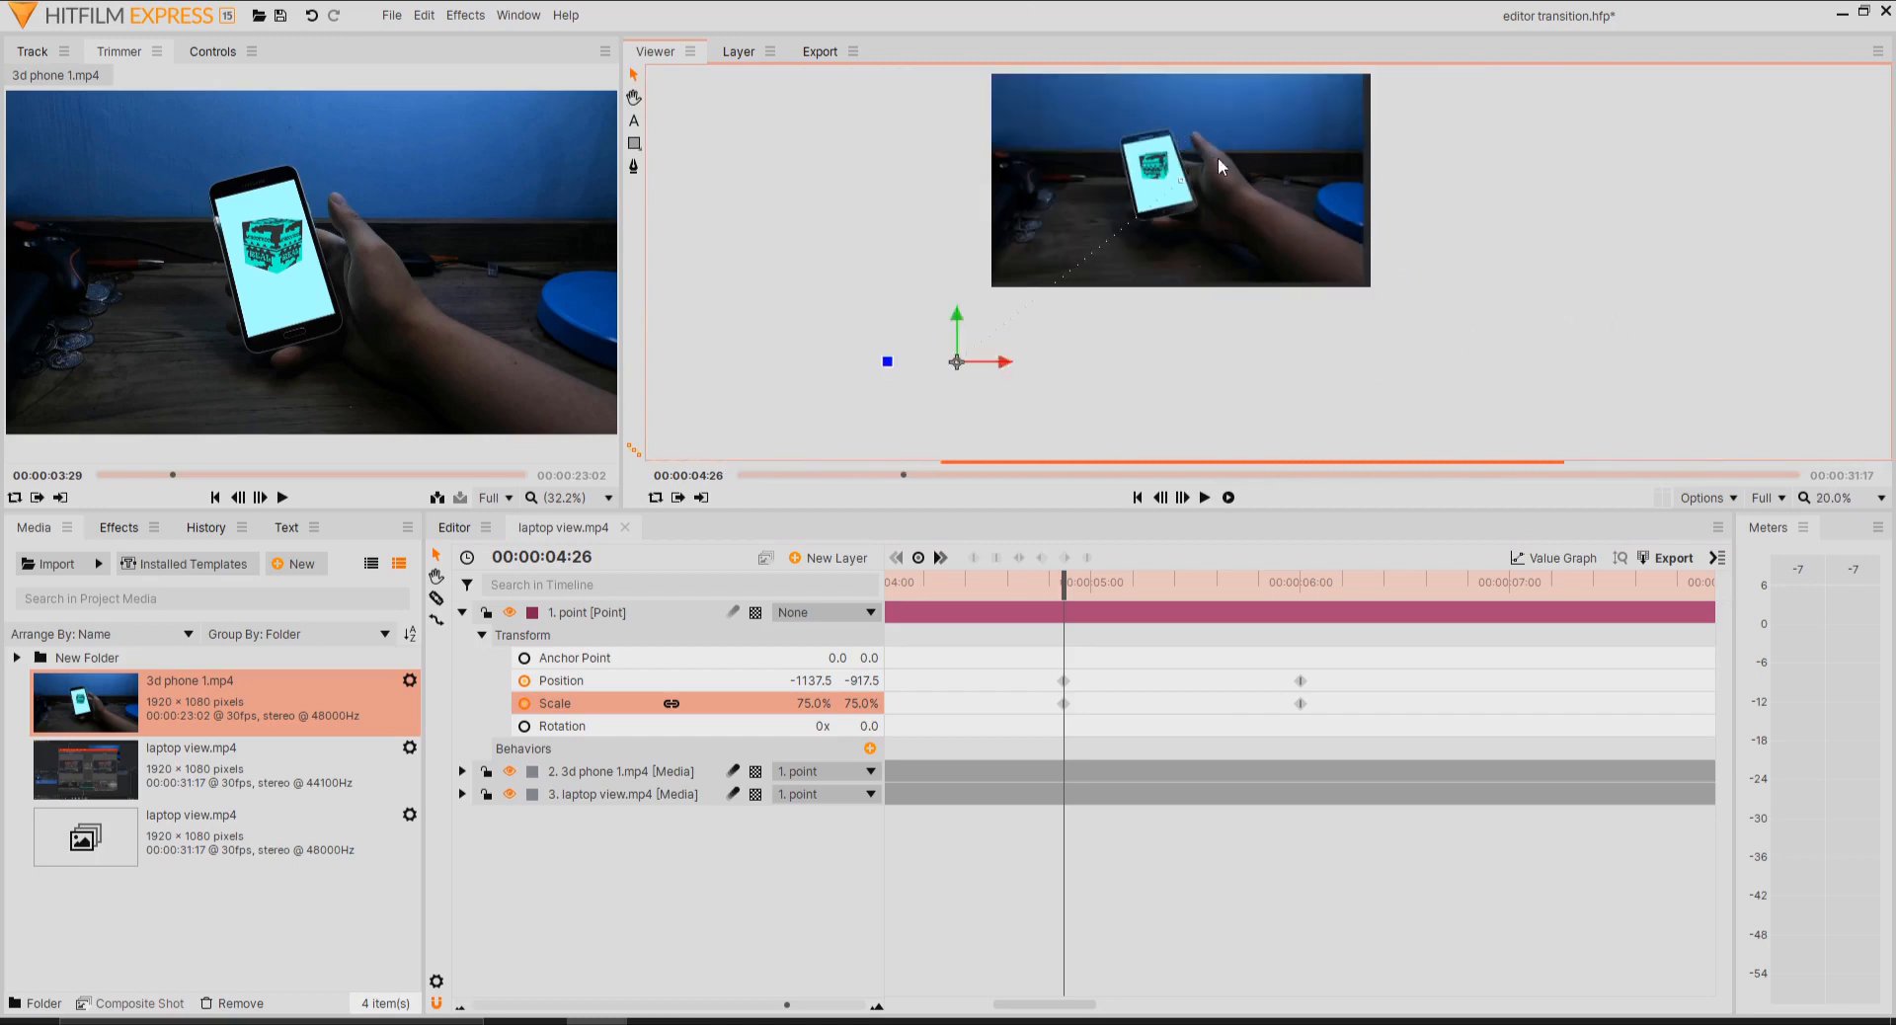
pyautogui.scroll(1, 1337, 223)
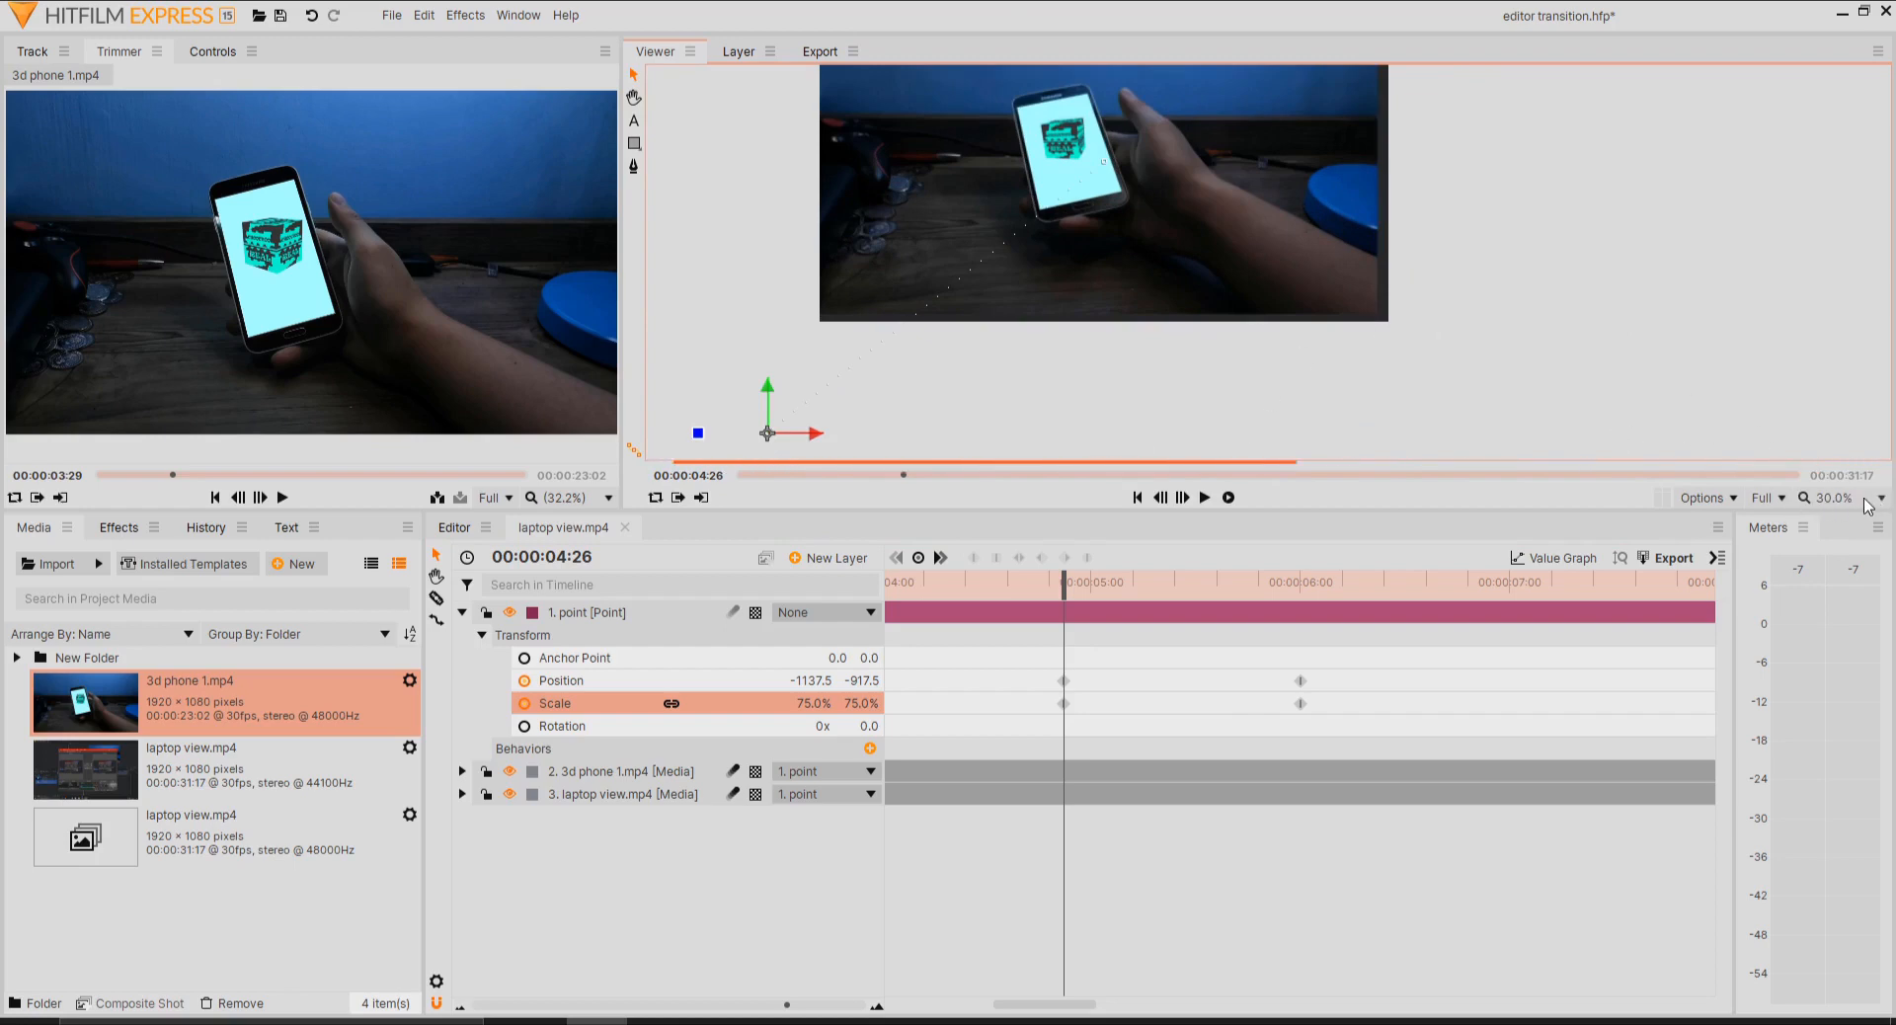
# - Shift the point layer vertically to about -967.5 so the phone footage covers the frame's lower edge
pyautogui.click(1857, 499)
pyautogui.click(1867, 502)
pyautogui.press('h')
pyautogui.moveTo(1151, 296); pyautogui.dragTo(1200, 326)
pyautogui.press('v')
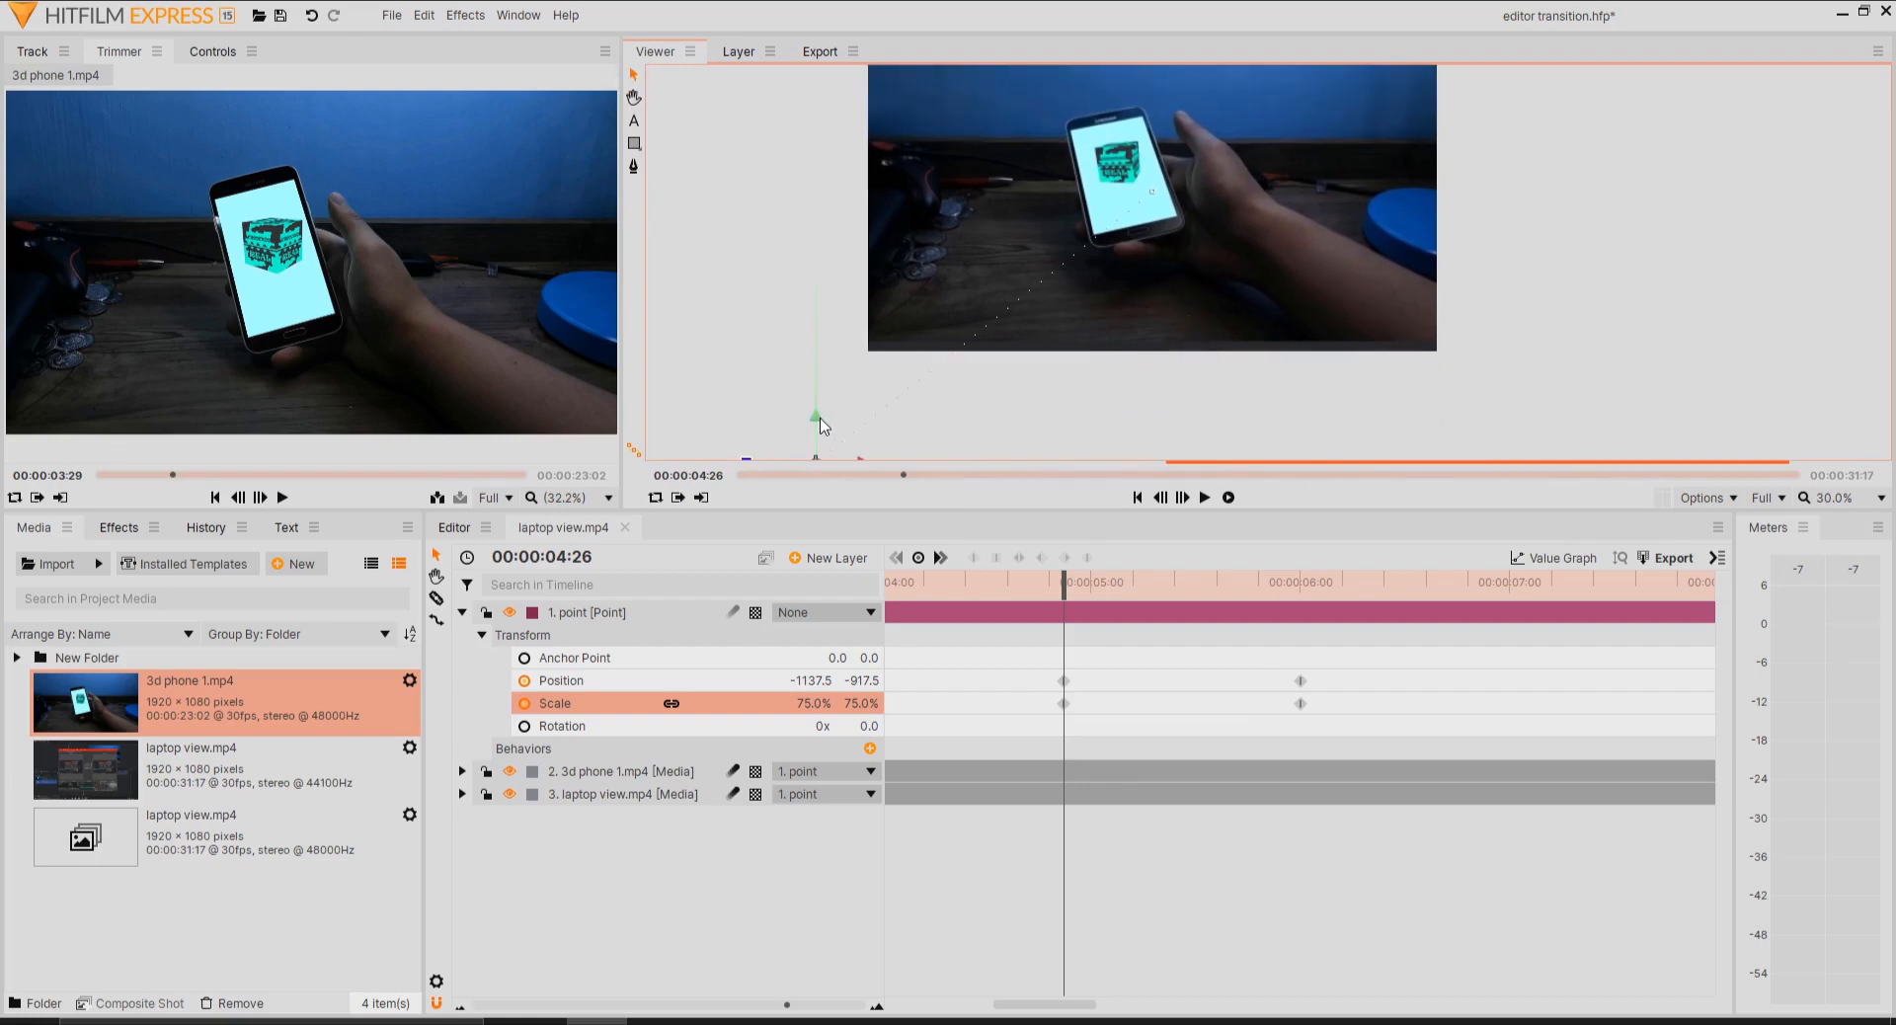
pyautogui.moveTo(817, 418); pyautogui.dragTo(823, 435)
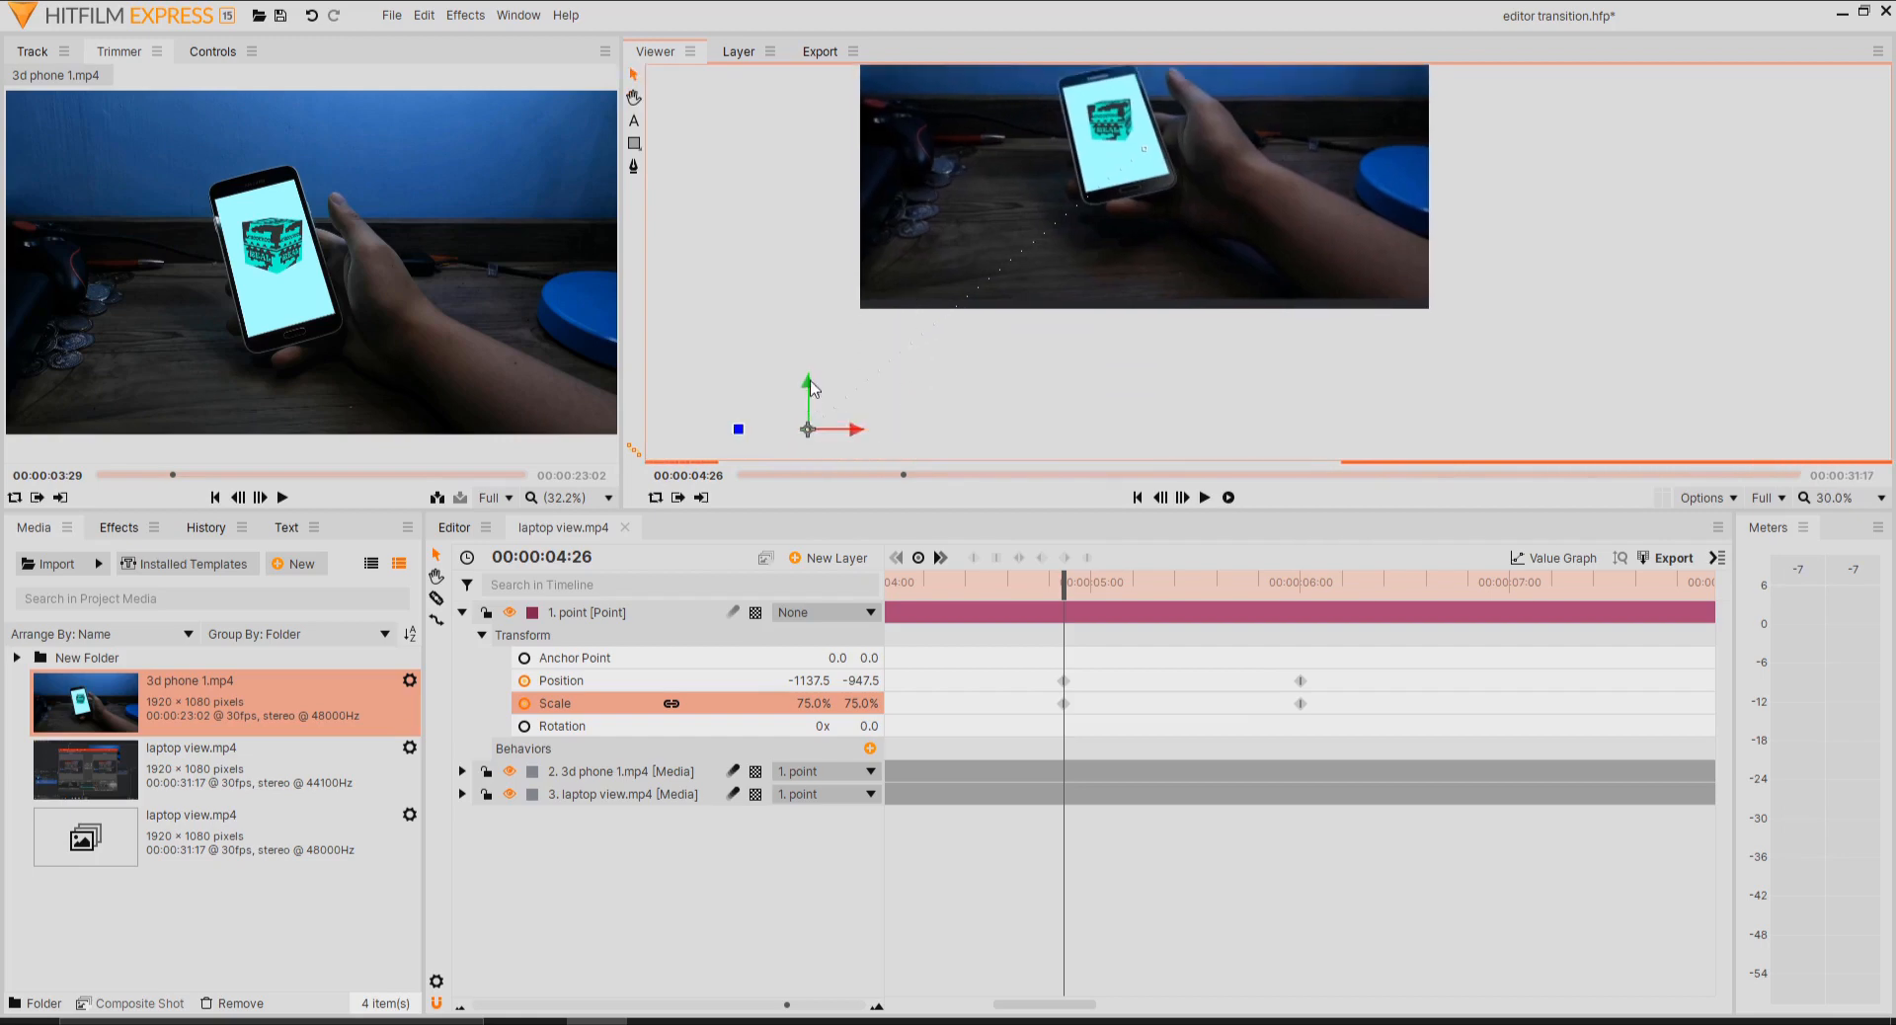
pyautogui.moveTo(808, 386); pyautogui.dragTo(808, 392)
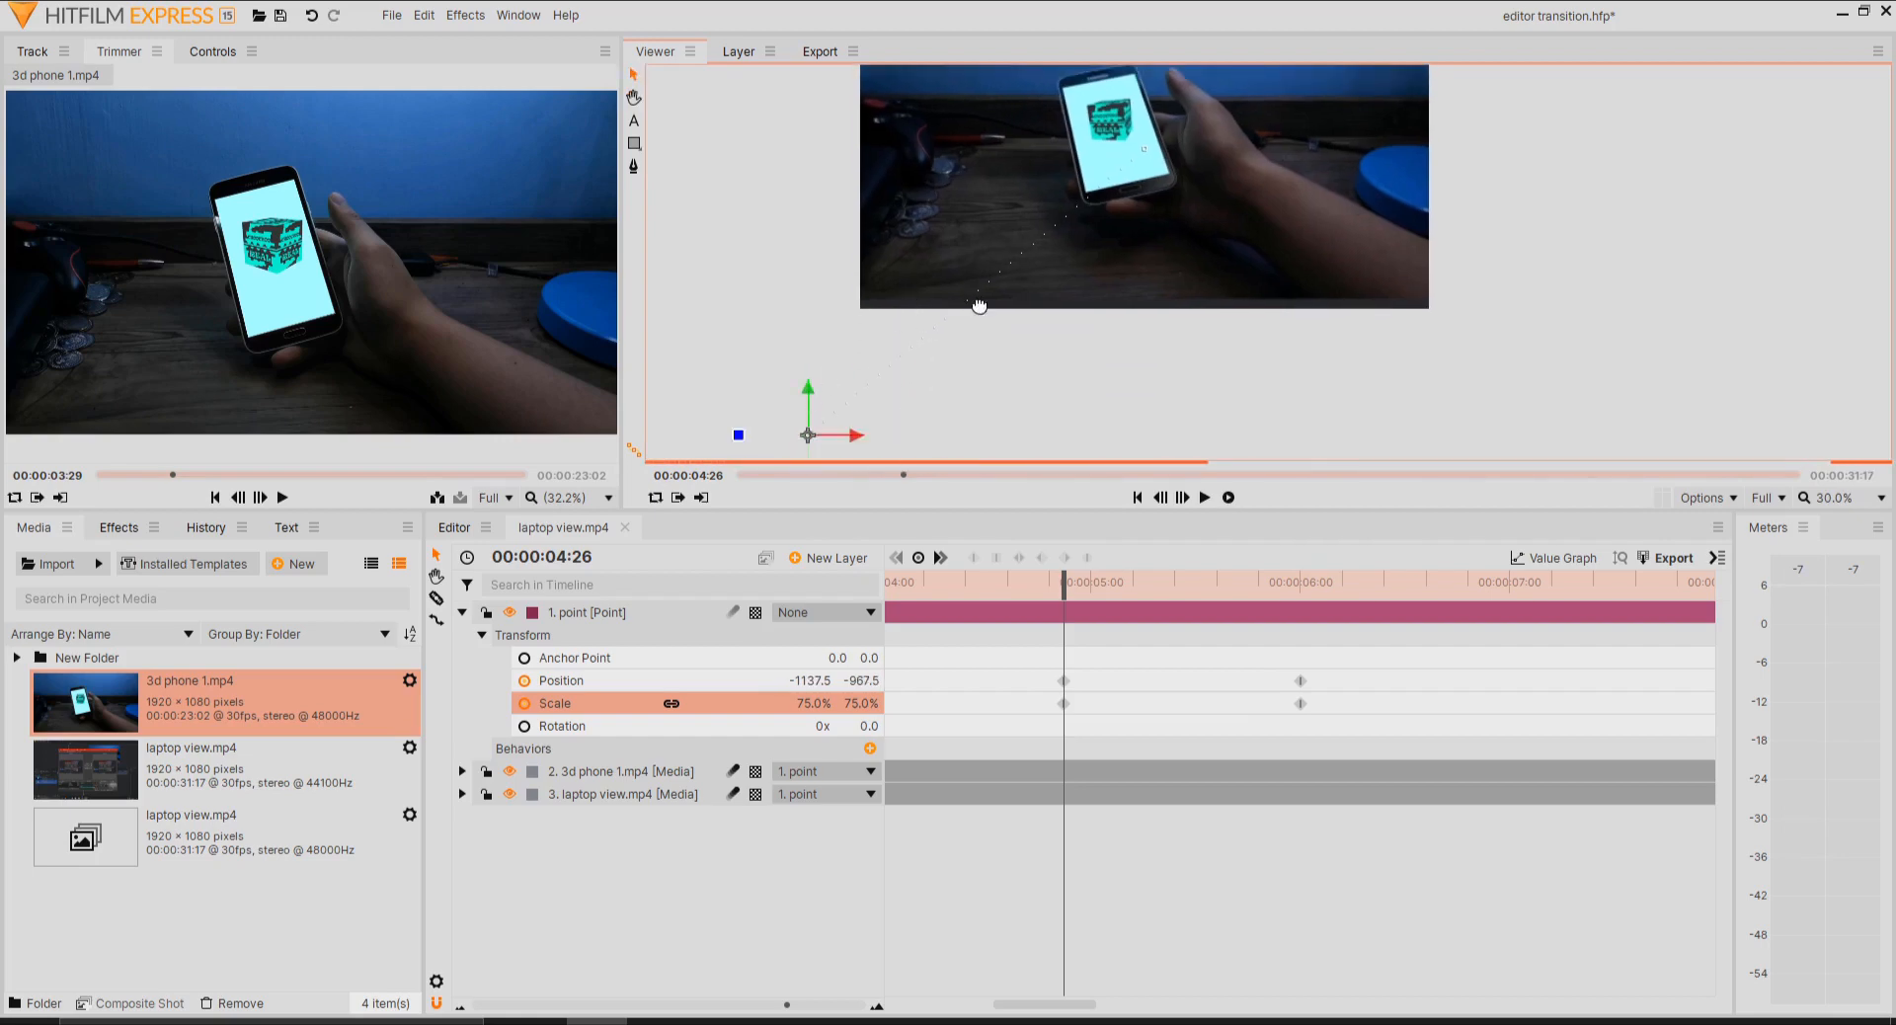
pyautogui.moveTo(976, 305); pyautogui.dragTo(972, 417)
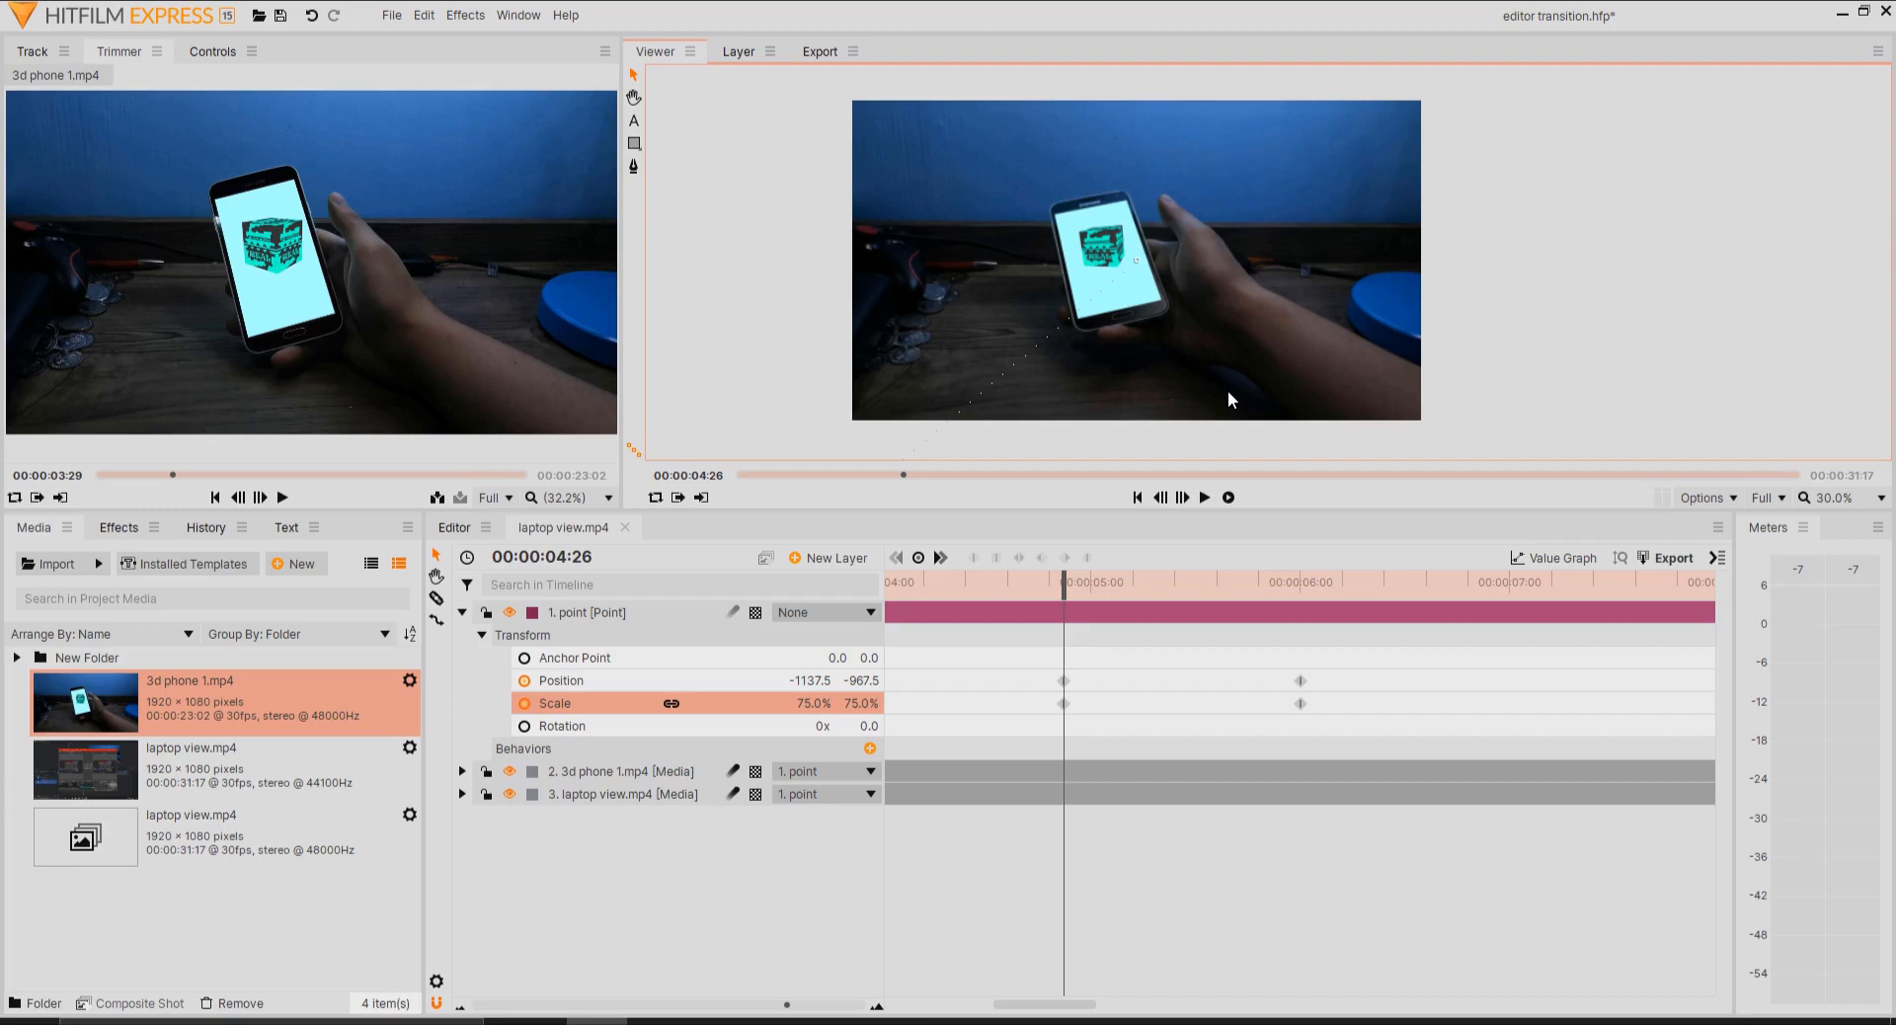
# - Select the laptop view.mp4 layer and scrub the start of the transition from 00:00:04:14 to 00:00:04:25
pyautogui.moveTo(919, 800); pyautogui.dragTo(1000, 805)
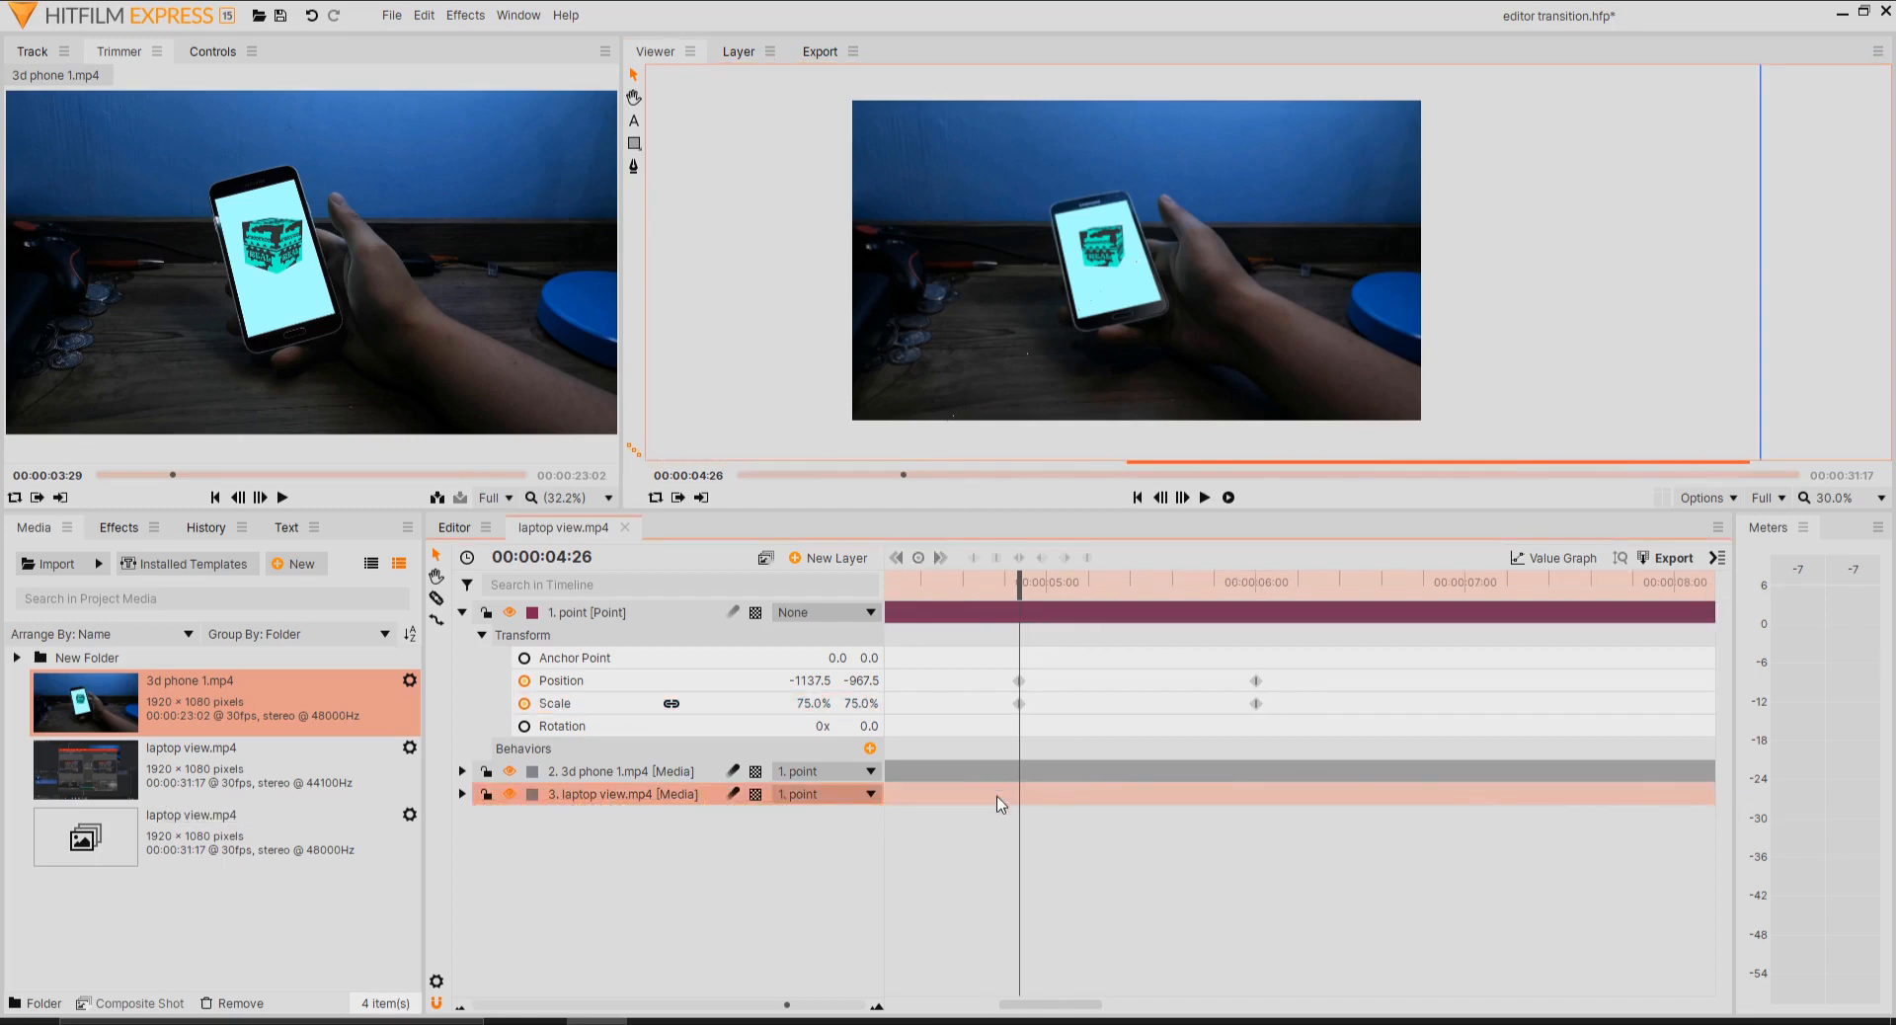
pyautogui.scroll(-5, 1000, 805)
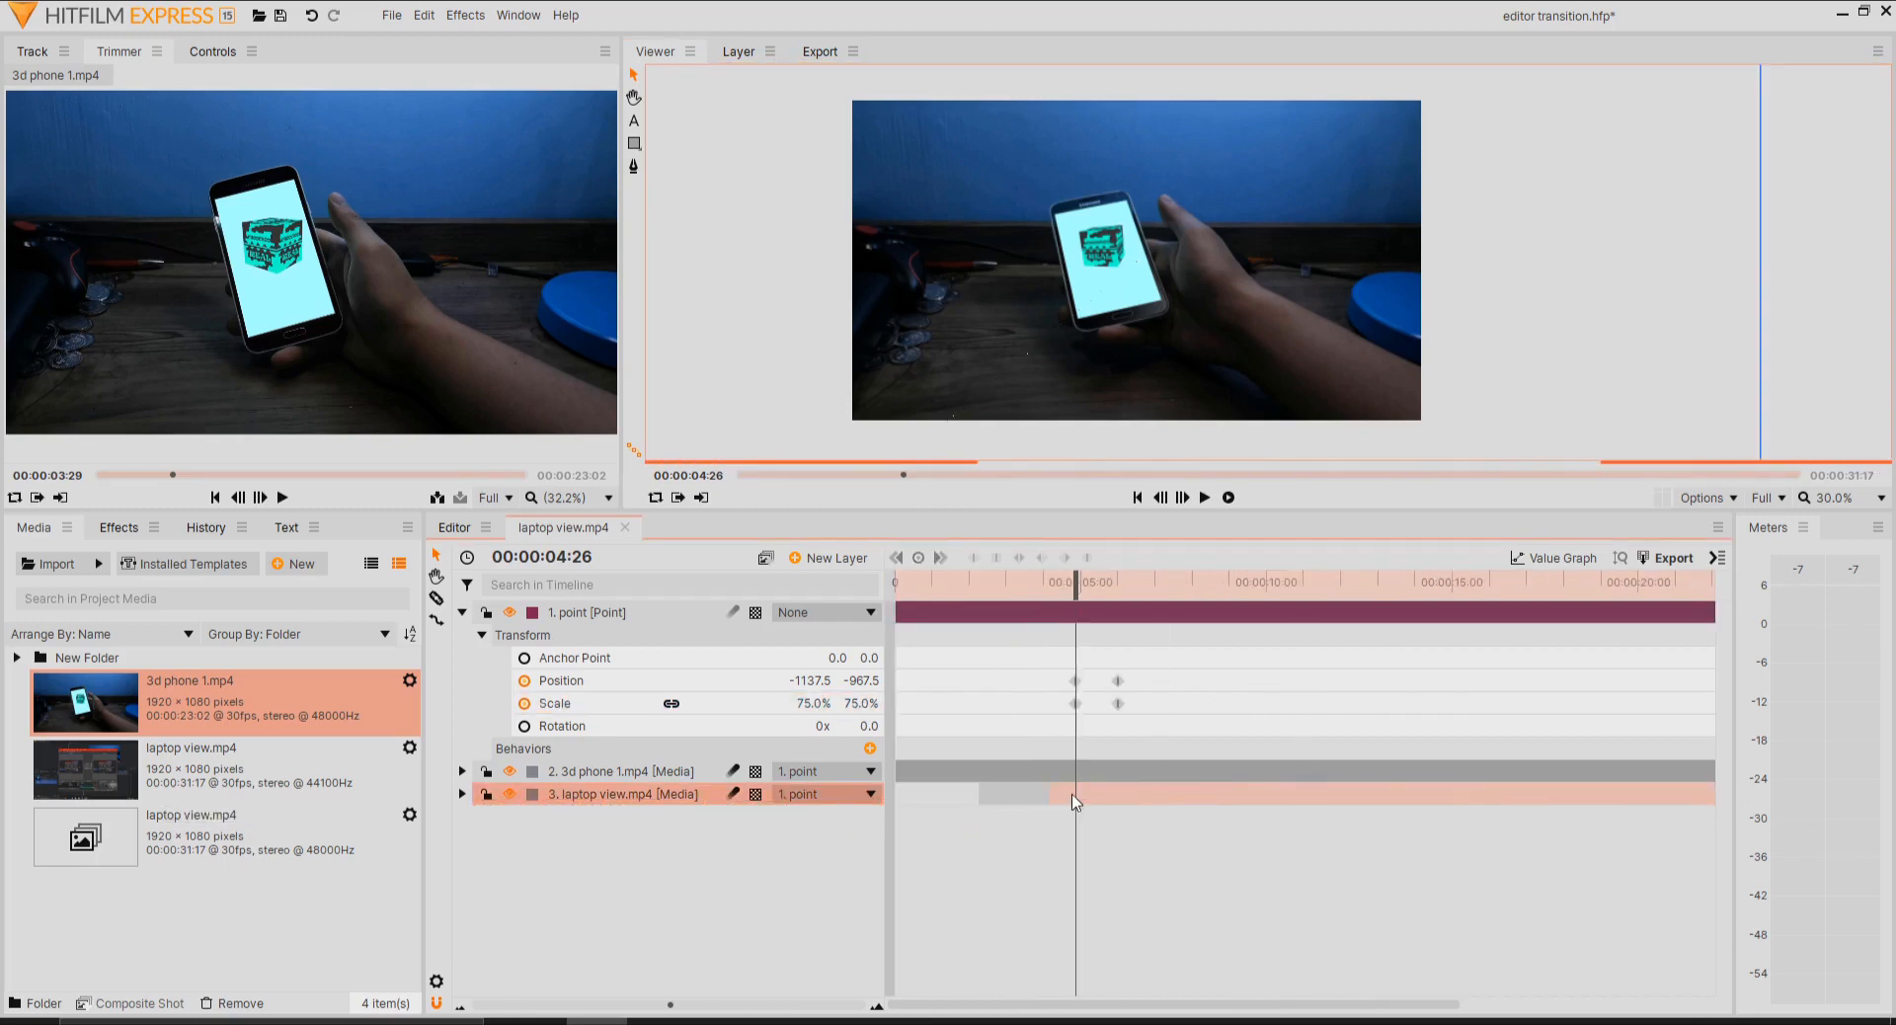
pyautogui.scroll(5, 1080, 796)
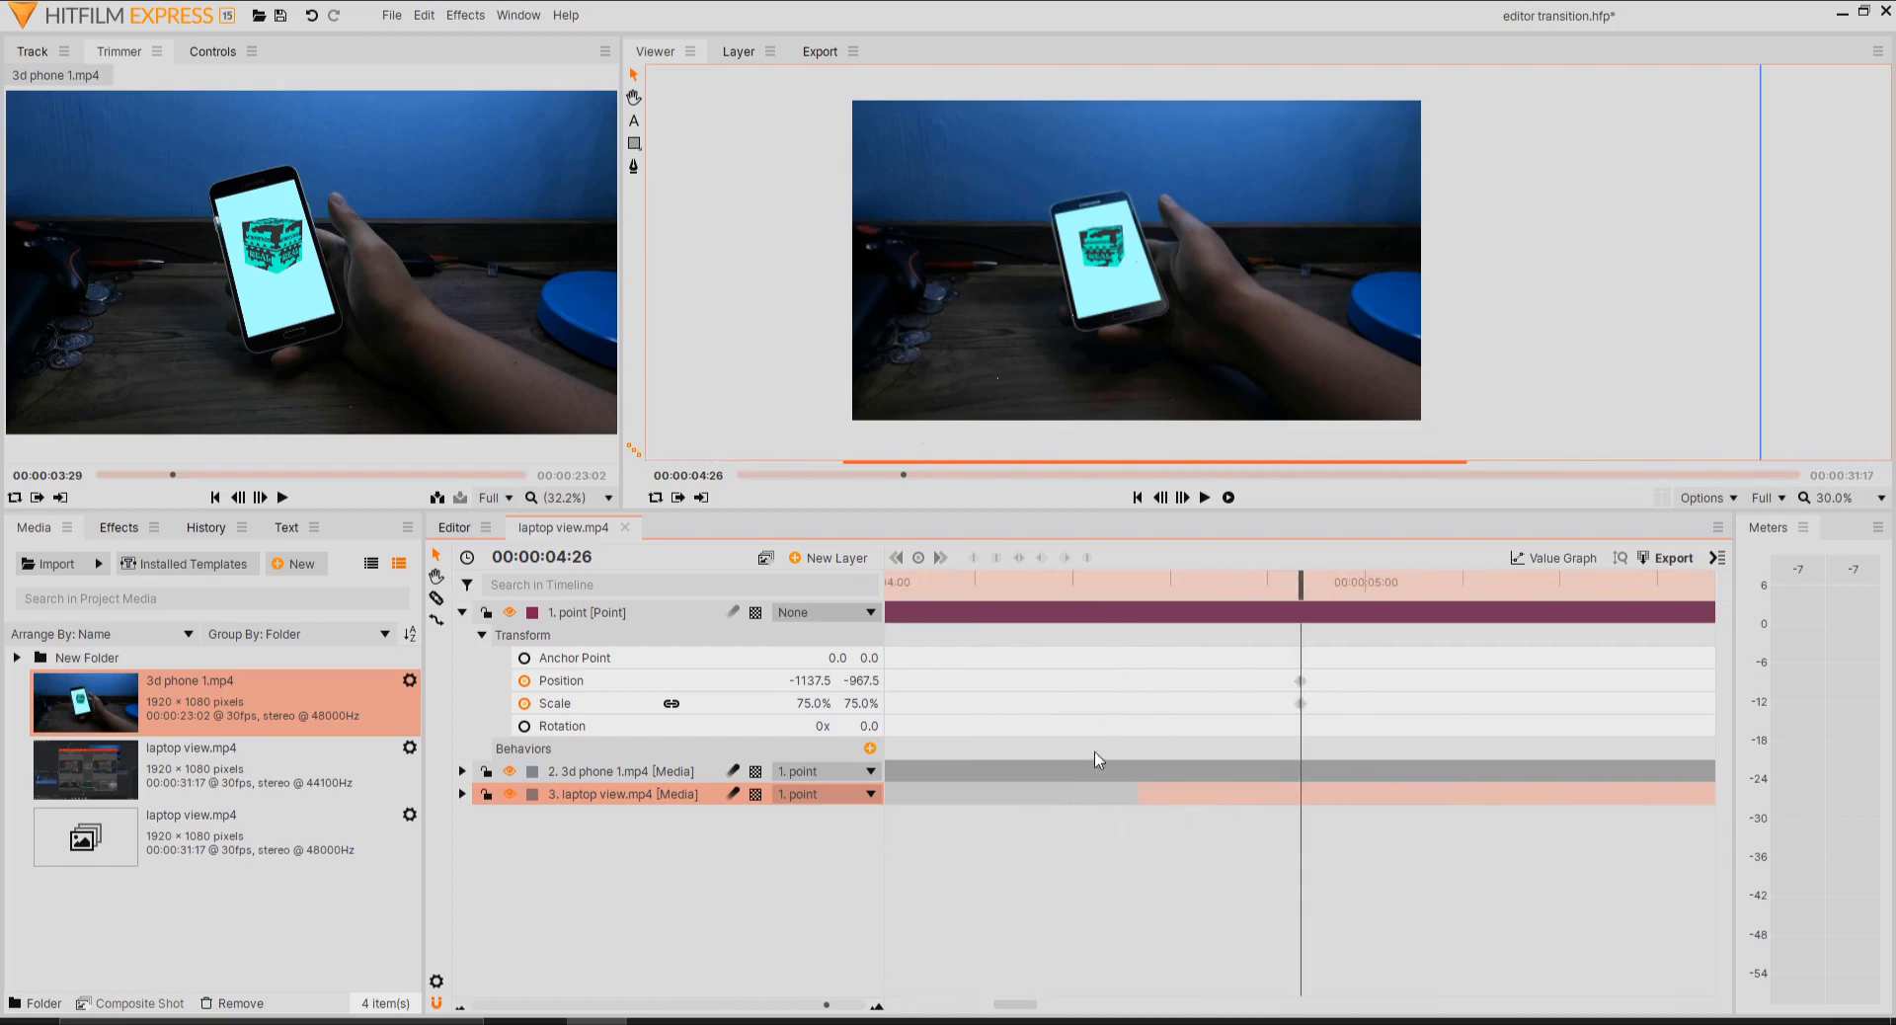
pyautogui.moveTo(1121, 582); pyautogui.dragTo(1105, 583)
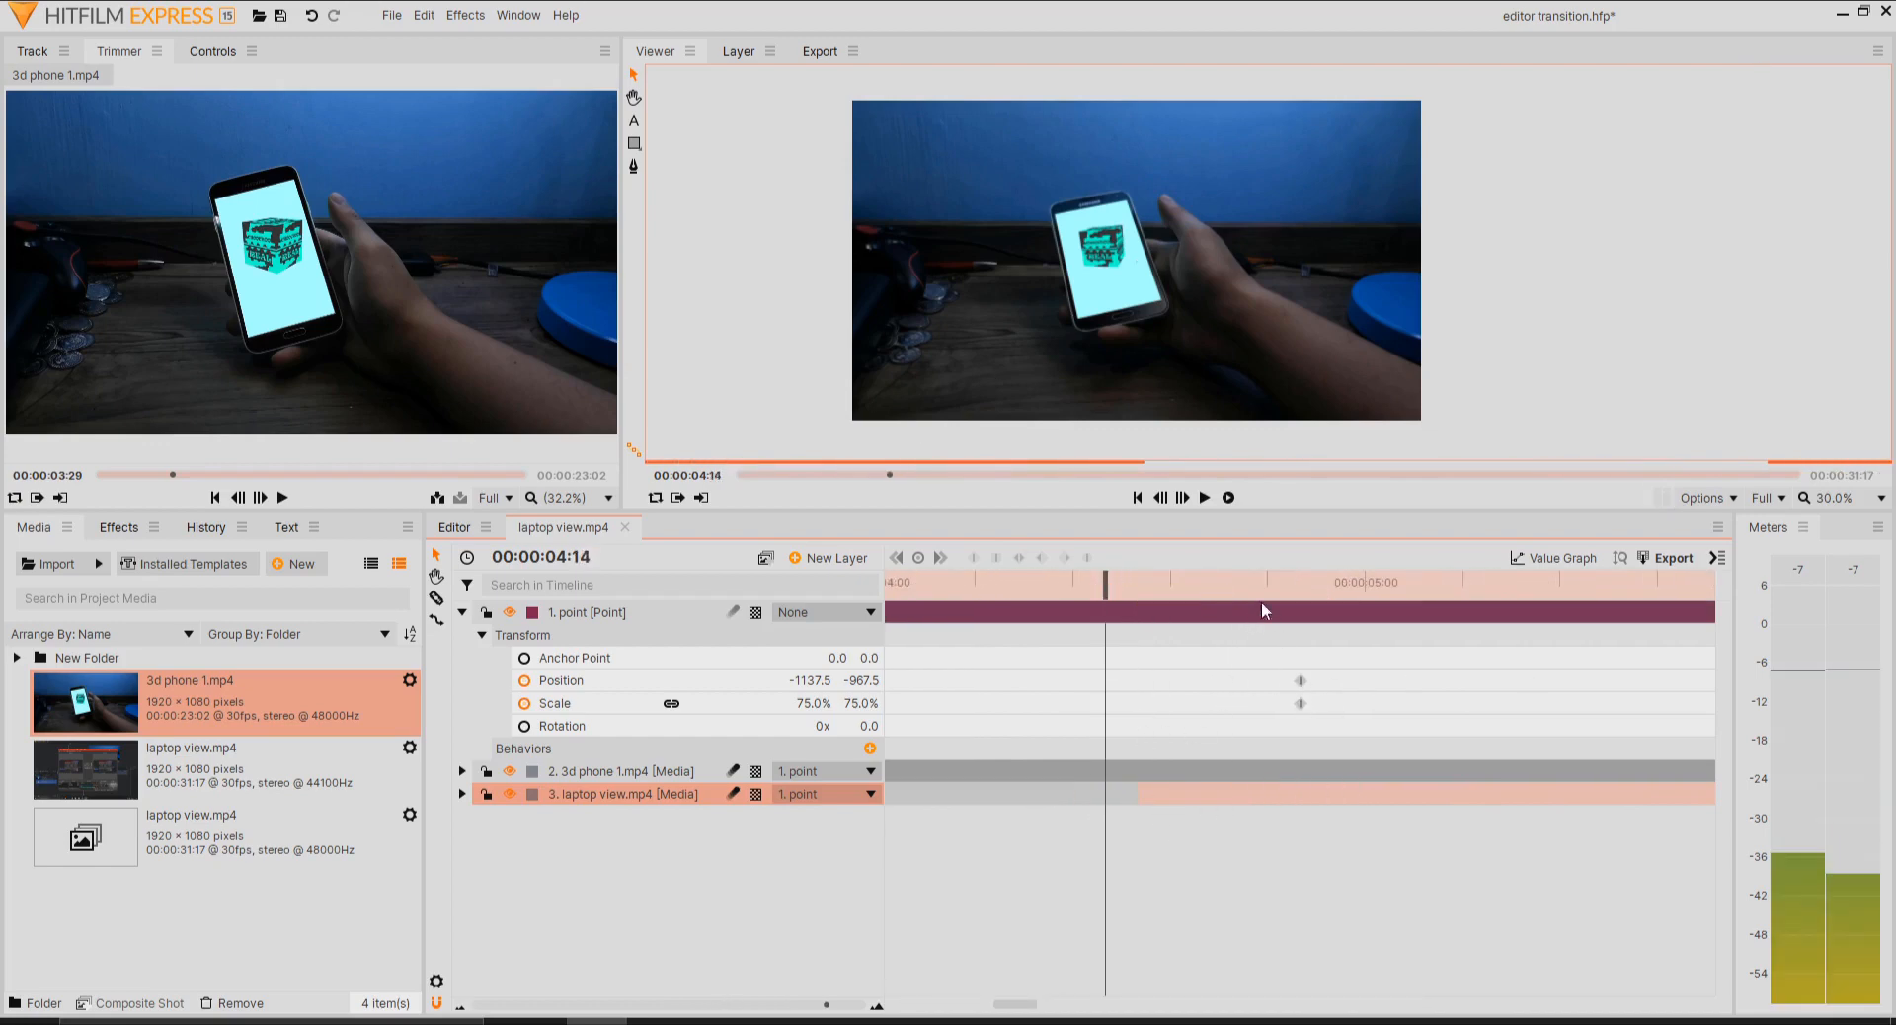
pyautogui.moveTo(1269, 582); pyautogui.dragTo(1280, 845)
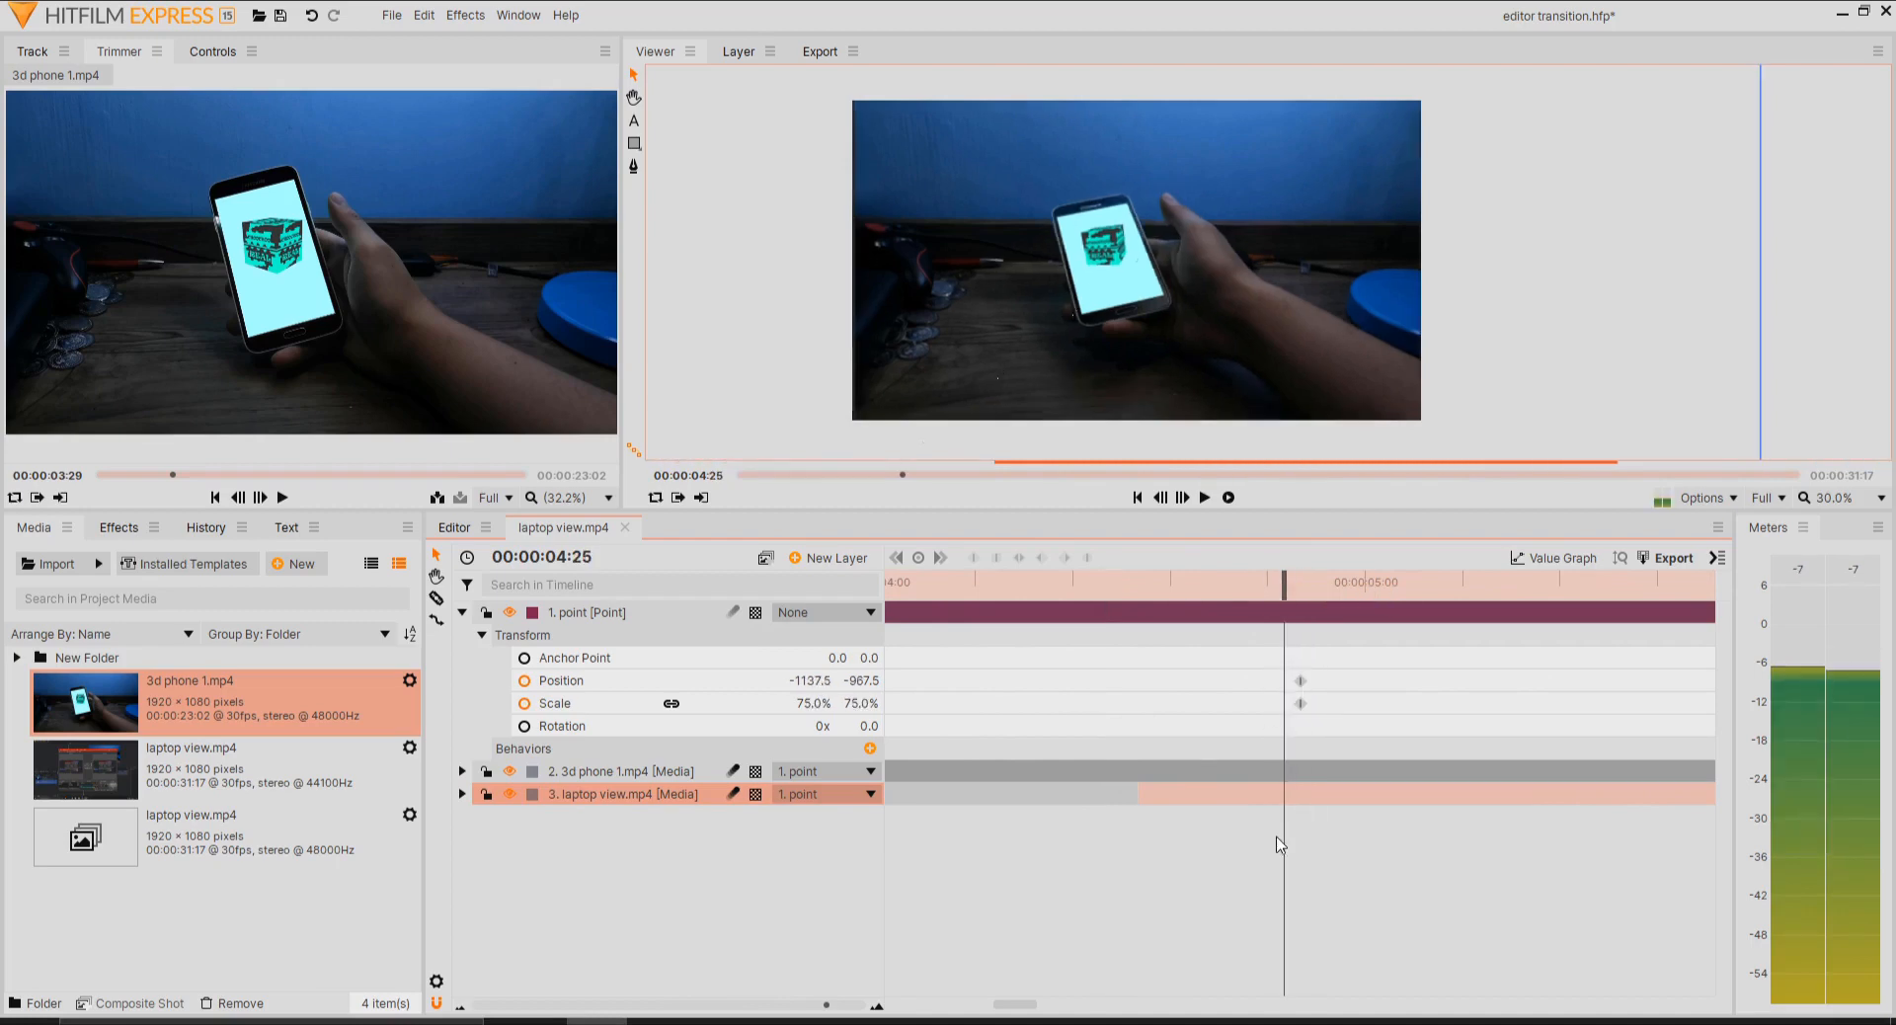
pyautogui.scroll(-3, 1279, 840)
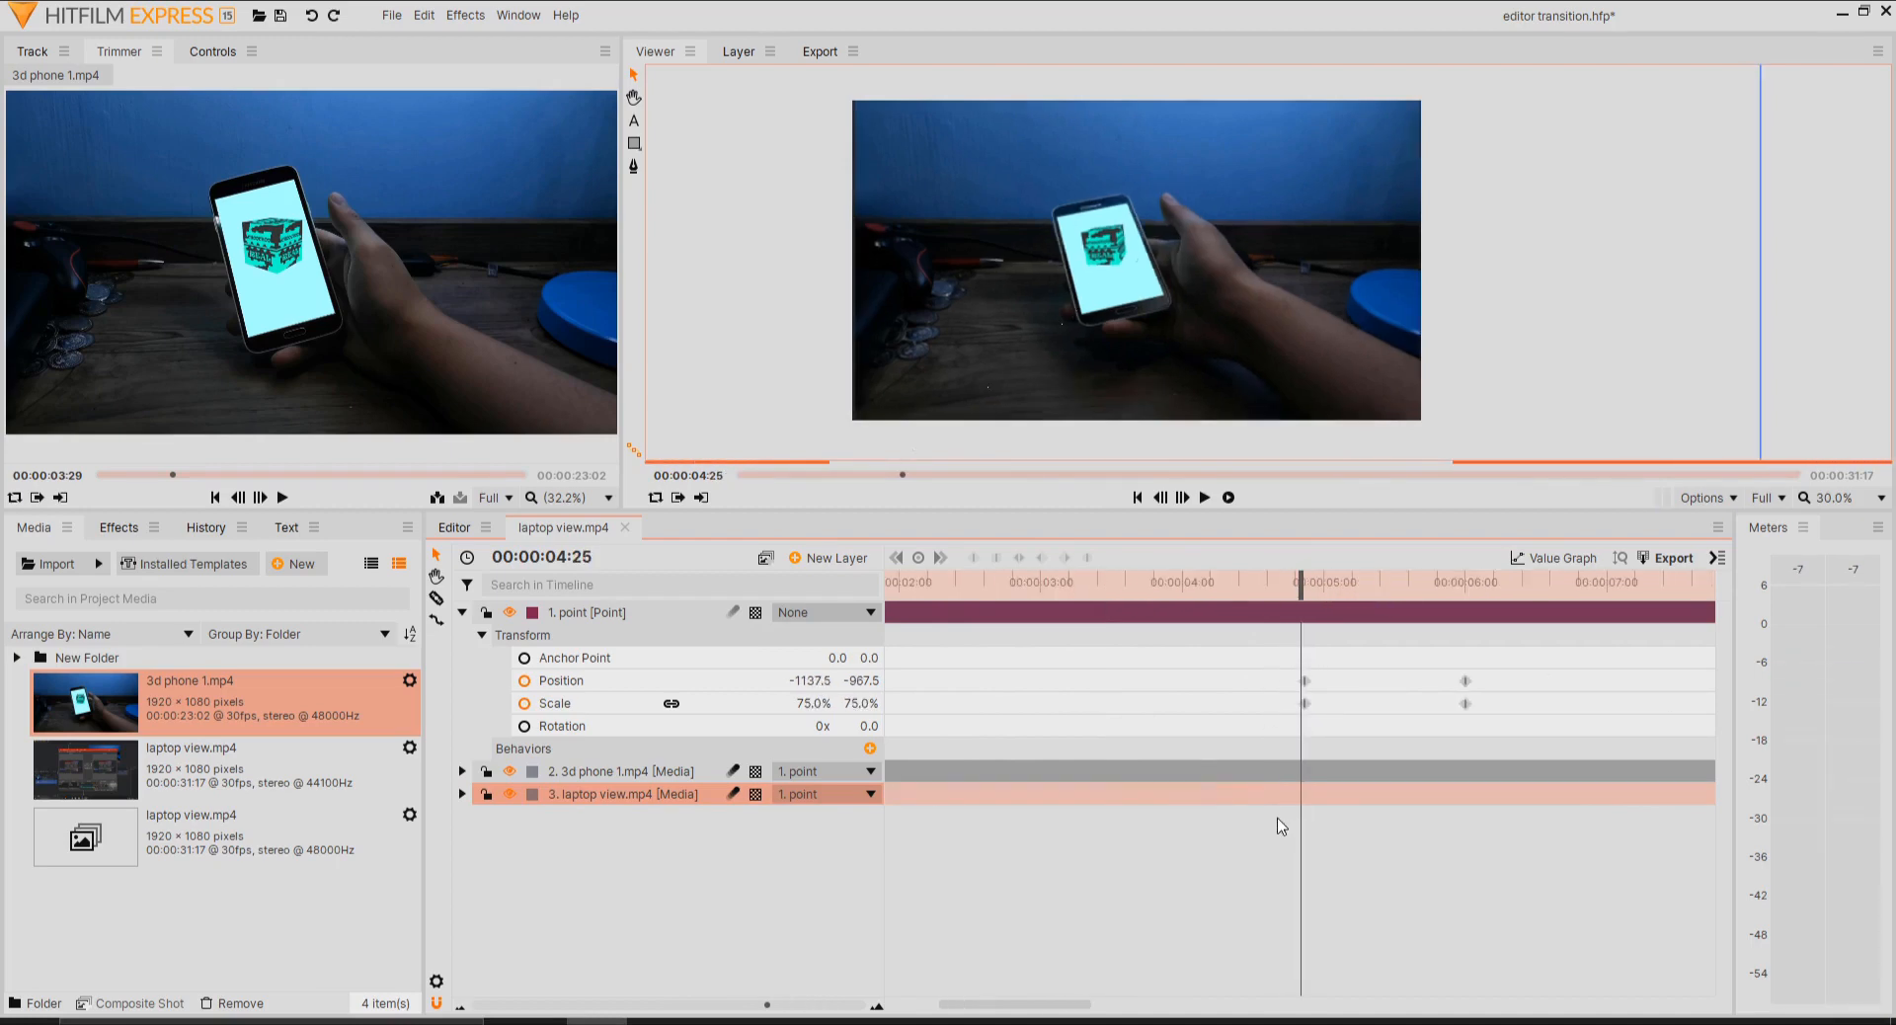
pyautogui.scroll(-3, 1210, 832)
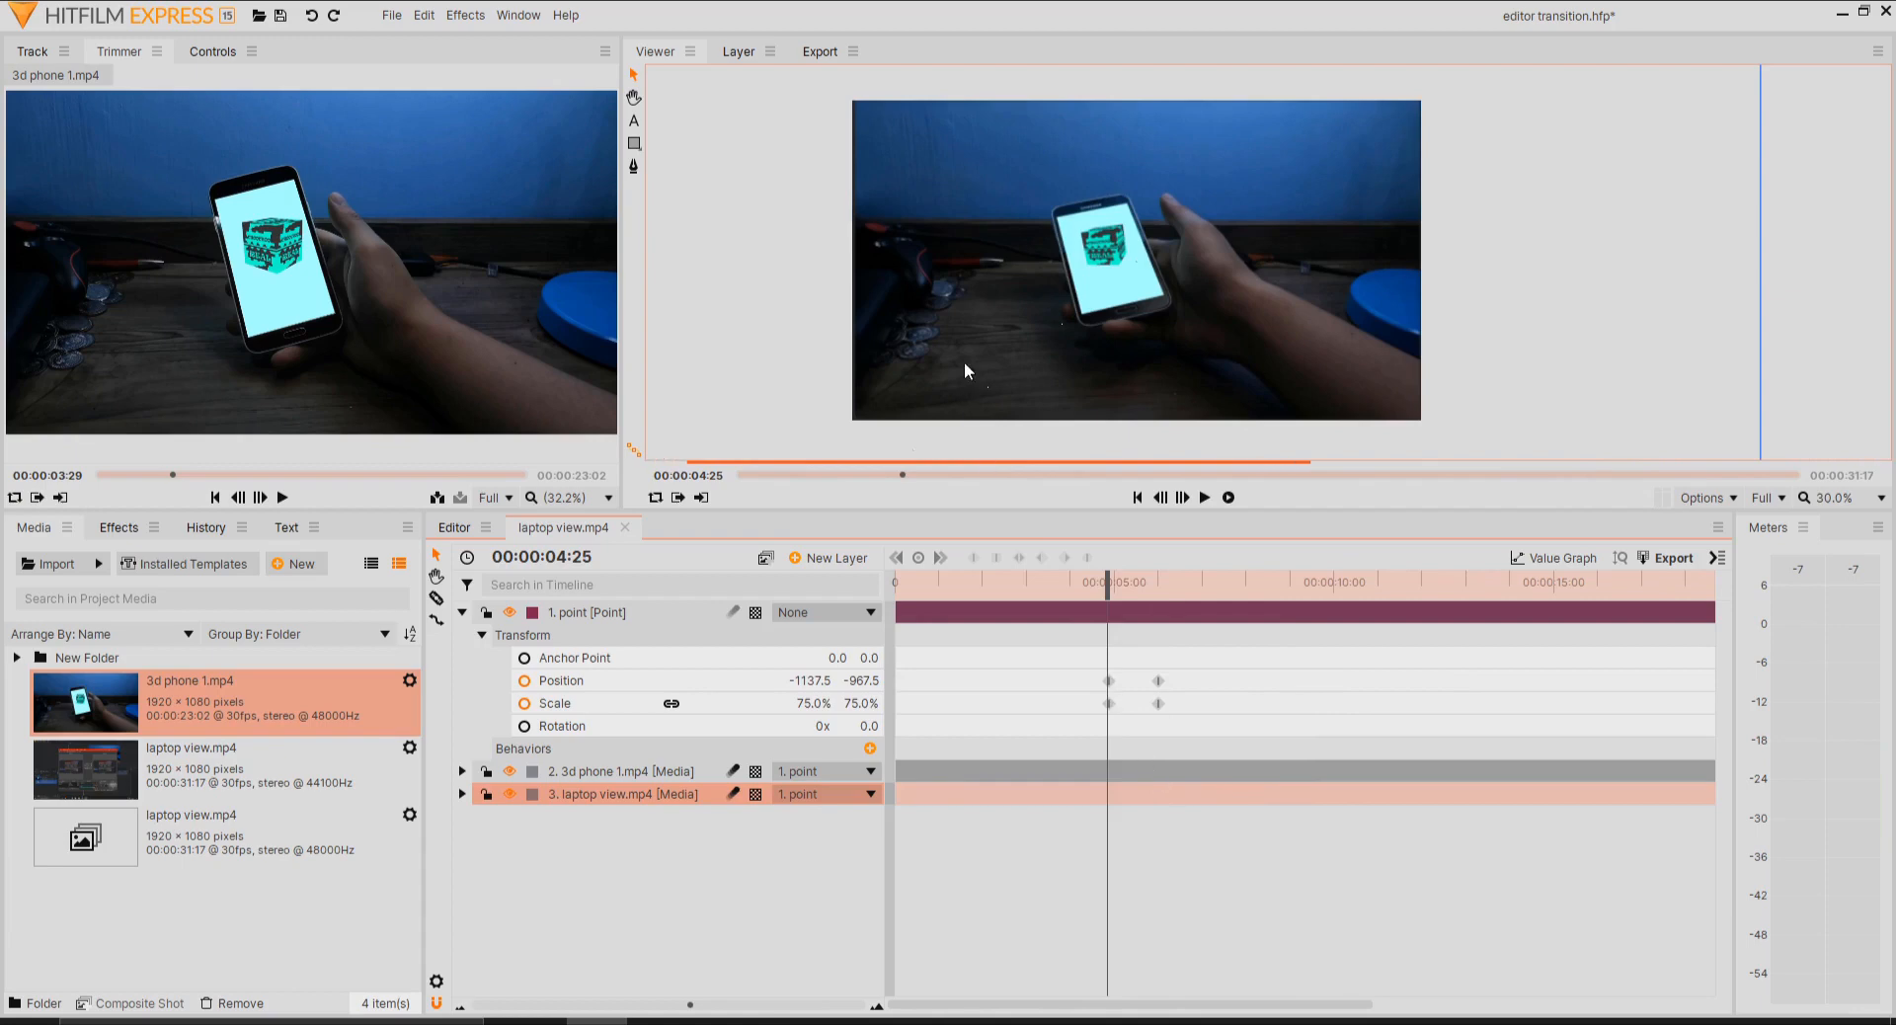
# - Nudge the laptop view.mp4 layer slightly leftward along its horizontal axis
pyautogui.scroll(-2, 950, 335)
pyautogui.moveTo(948, 411); pyautogui.dragTo(953, 363)
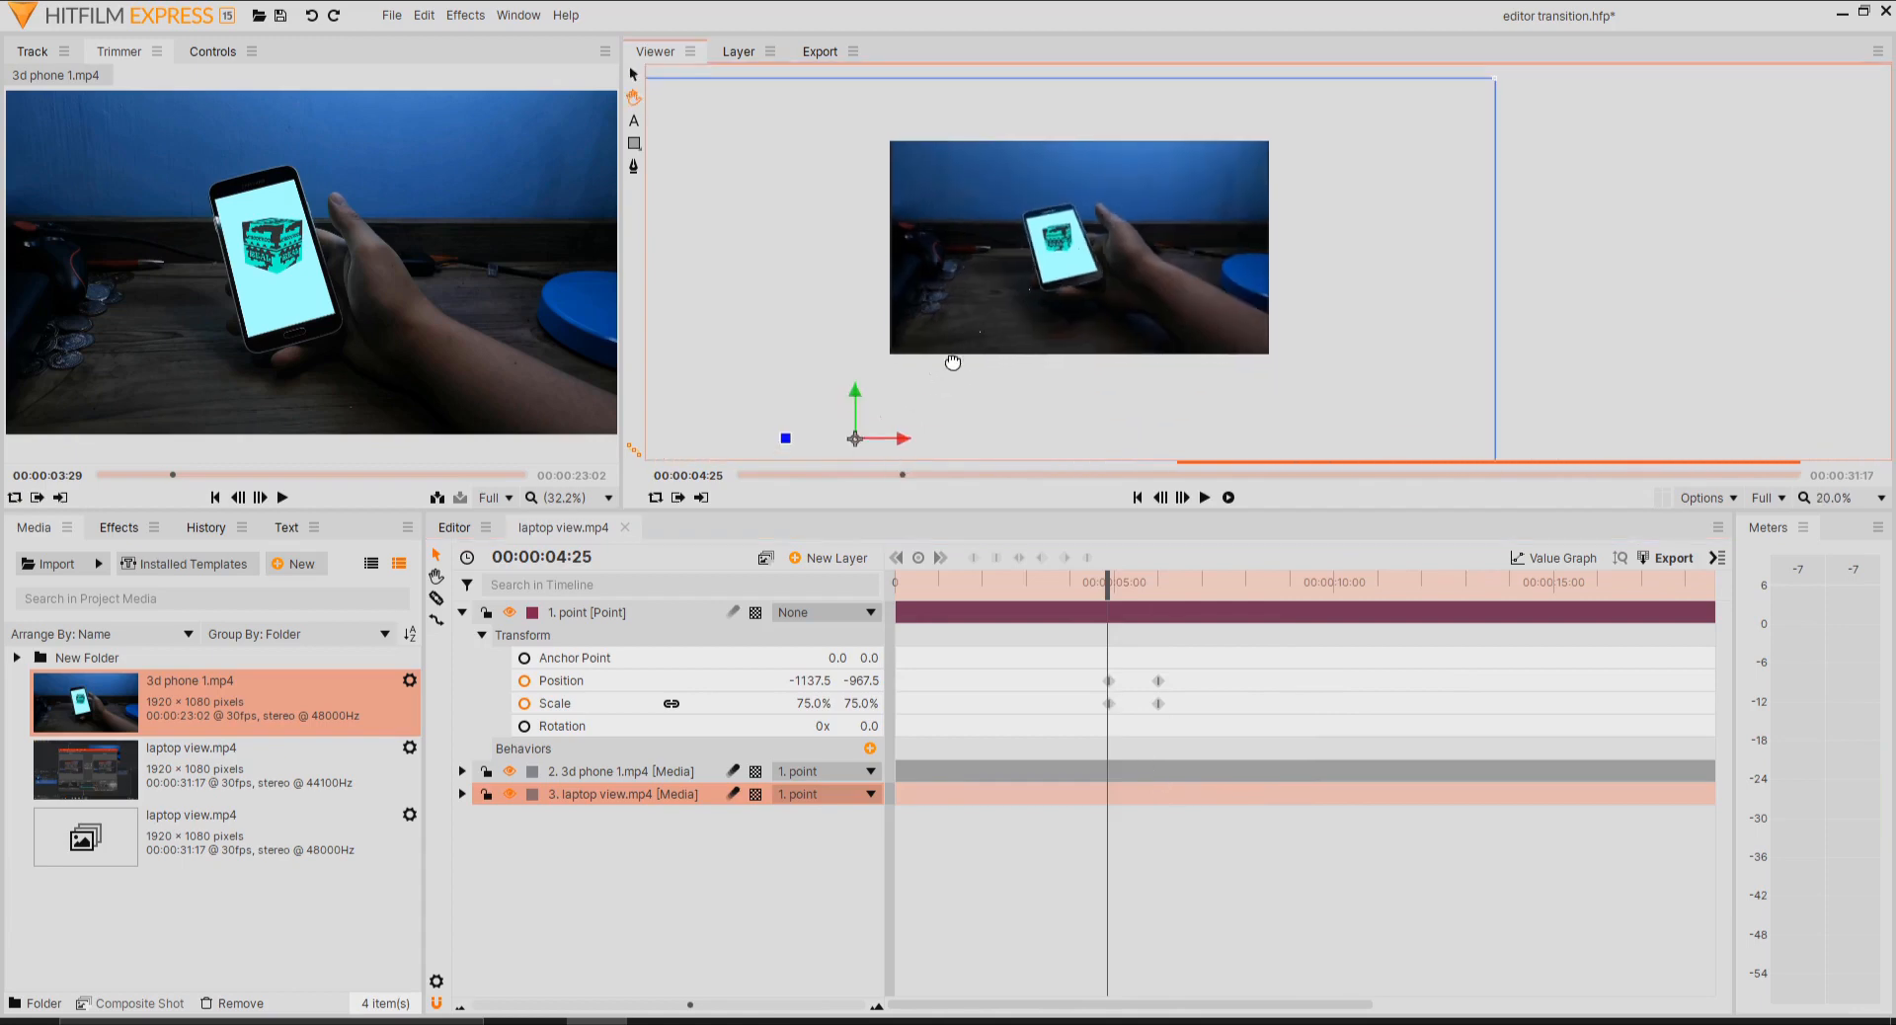
pyautogui.moveTo(903, 438); pyautogui.dragTo(901, 438)
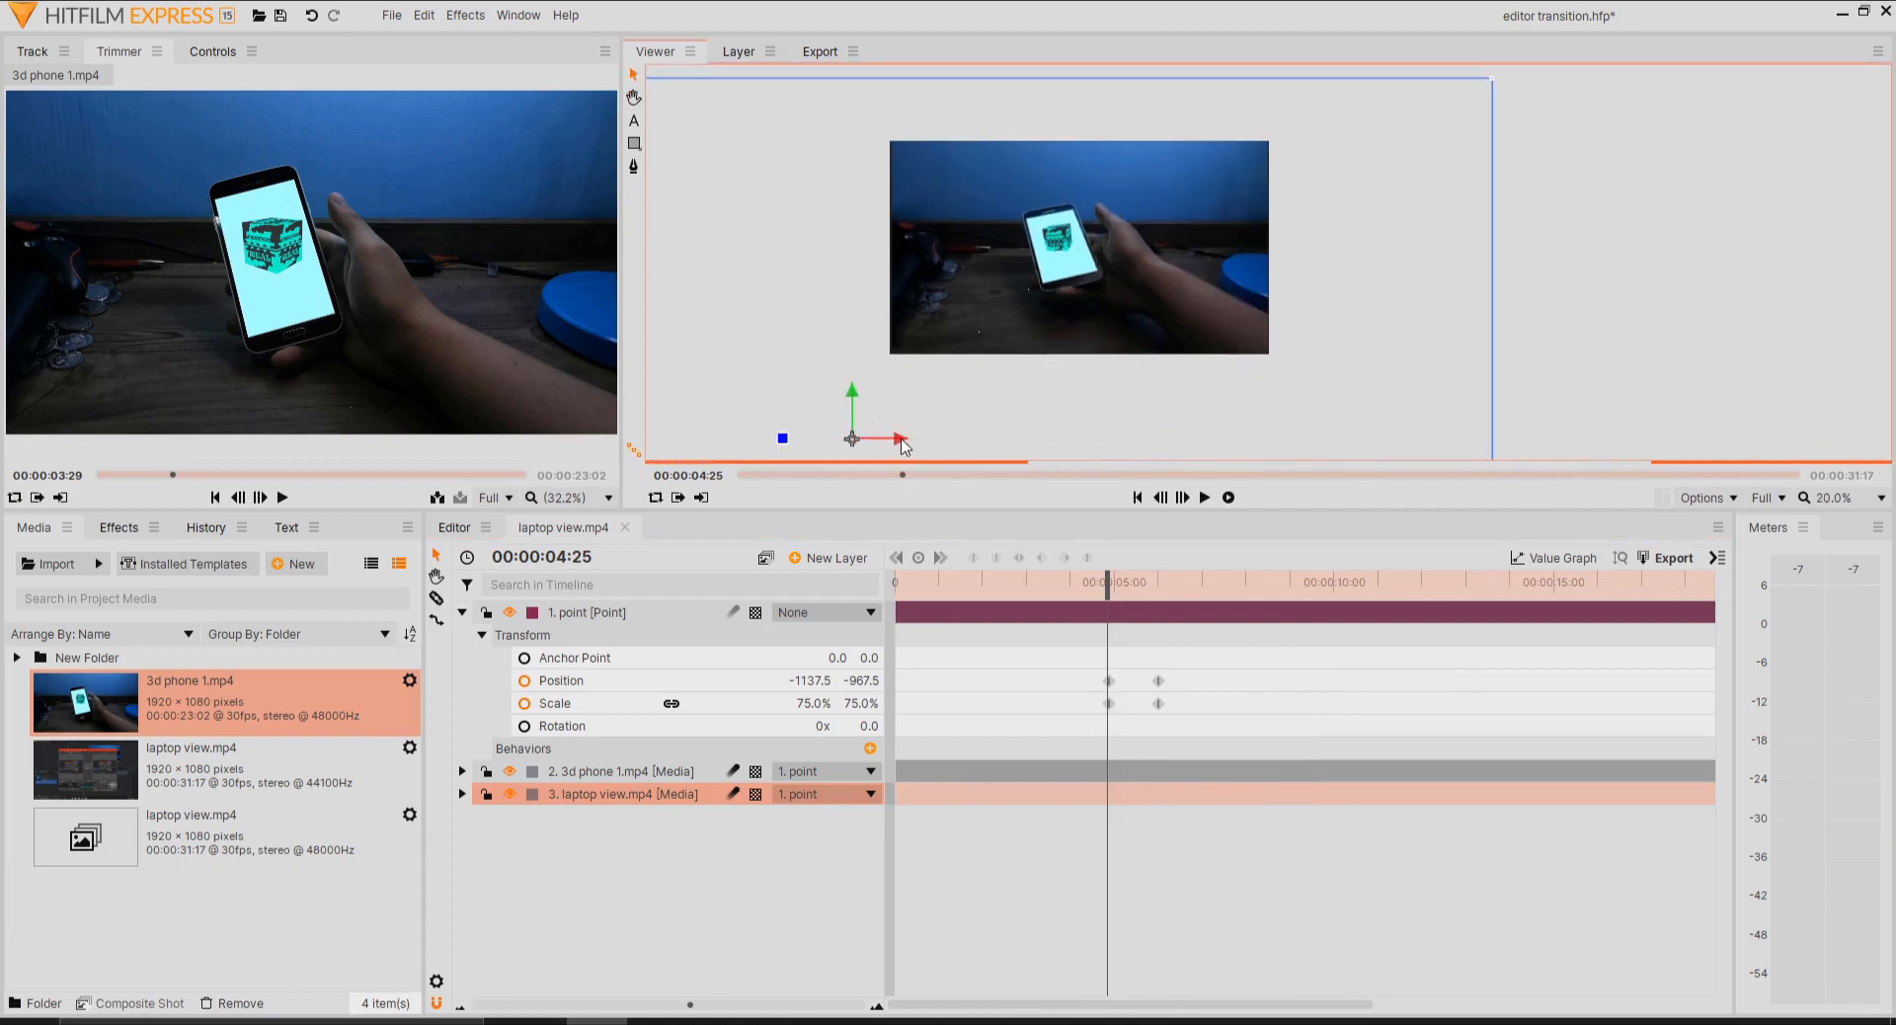